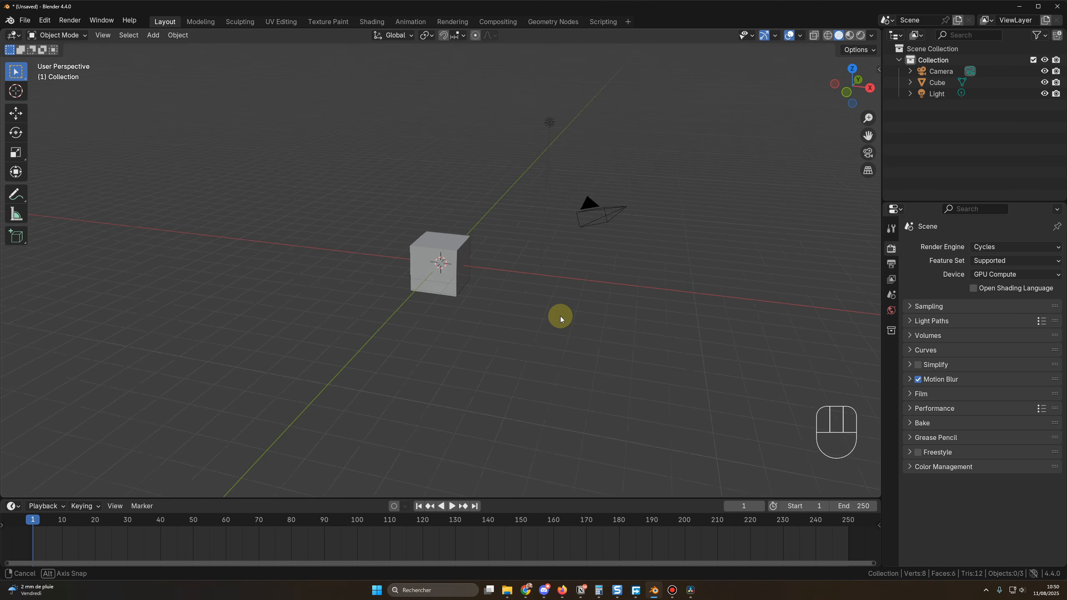
Step: Delete the default cube and the light from the scene, keeping the camera
{"action": "left_click", "coordinate": [471, 248]}
{"action": "key", "text": "Delete"}
{"action": "left_click_drag", "start_coordinate": [493, 100], "coordinate": [593, 120]}
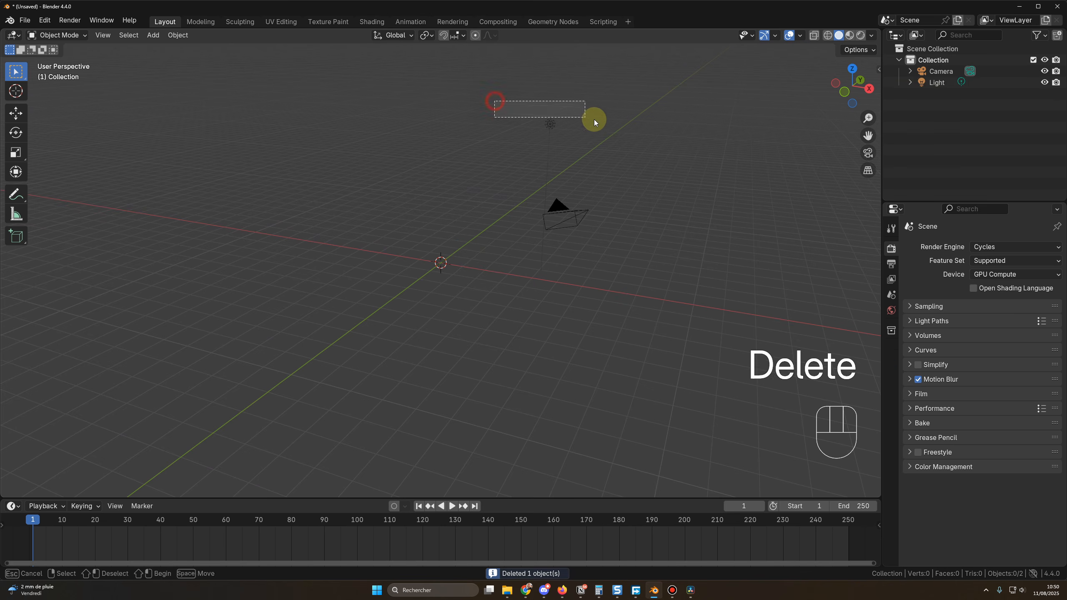
{"action": "key", "text": "Delete"}
{"action": "left_click_drag", "start_coordinate": [528, 105], "coordinate": [597, 152]}
{"action": "key", "text": "Delete"}
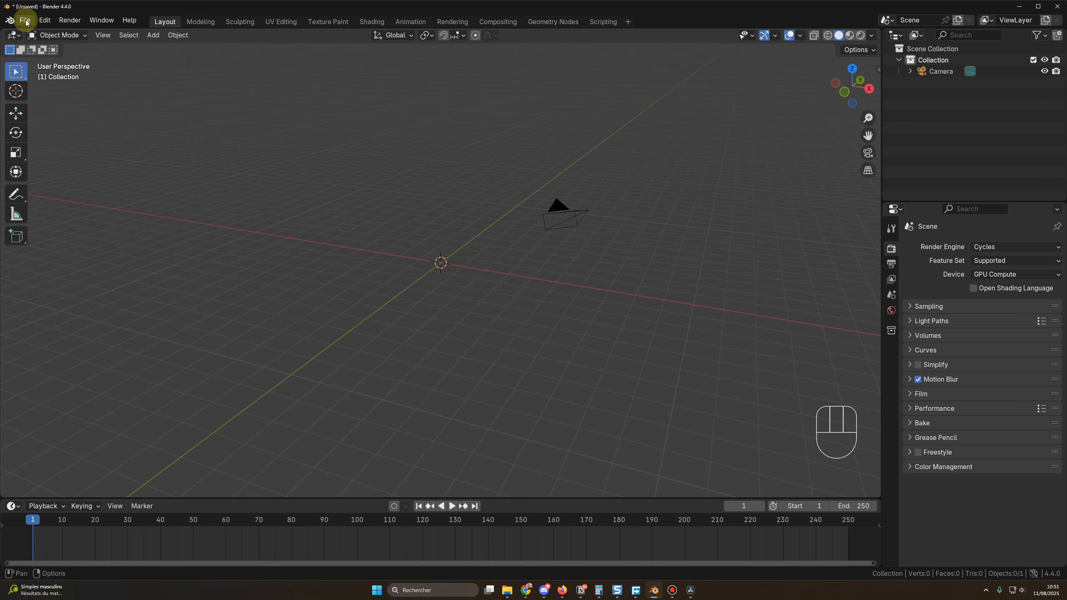
Step: Append all objects from the Object folder of Ranger-Rigged-v1.blend into the scene
{"action": "left_click", "coordinate": [25, 21]}
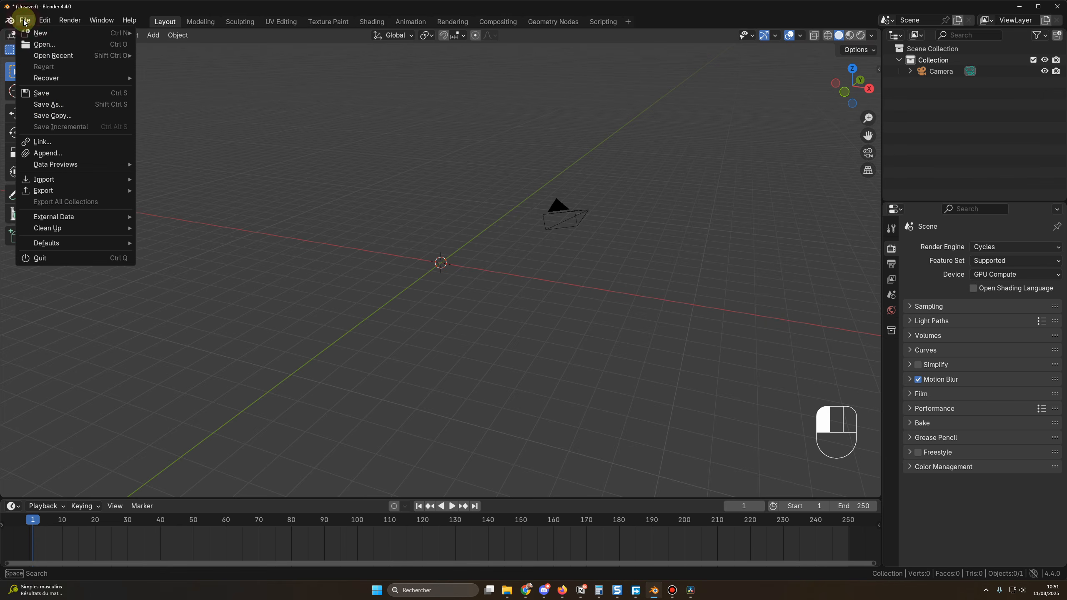
{"action": "left_click", "coordinate": [51, 150]}
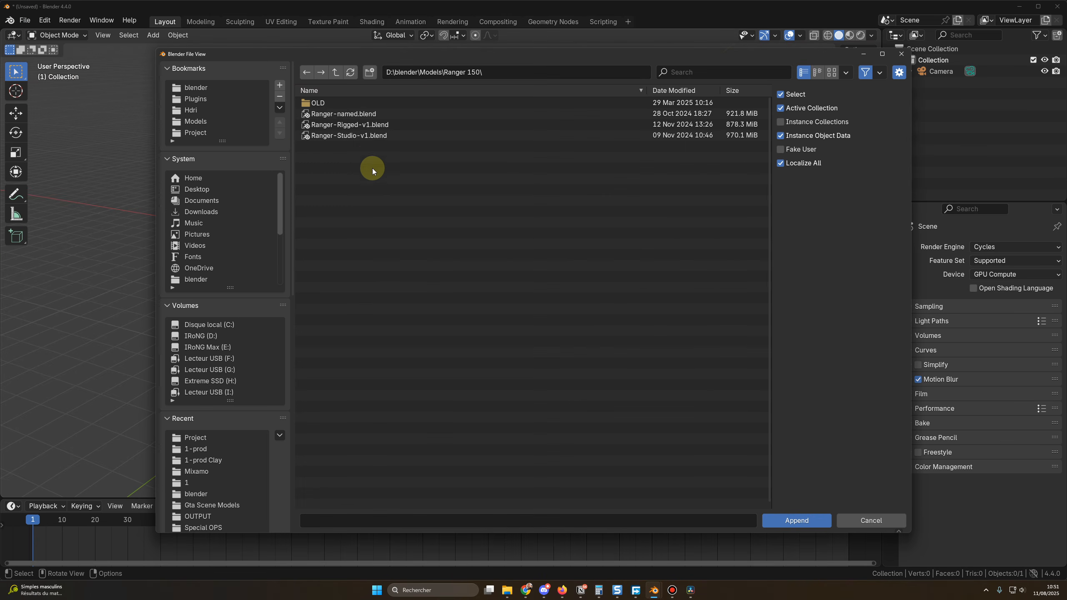
{"action": "double_click", "coordinate": [354, 124]}
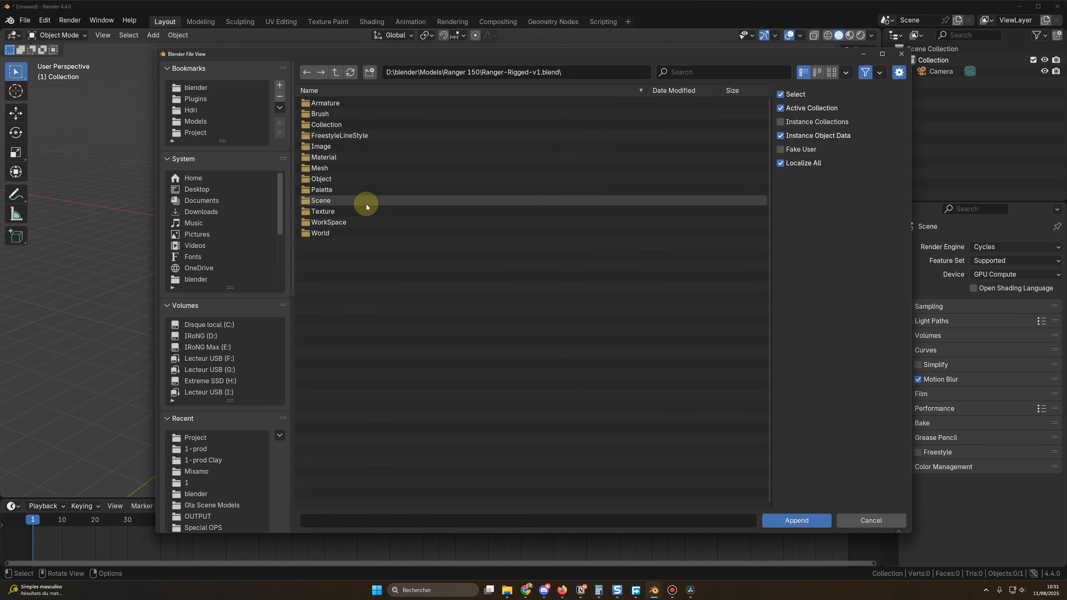
{"action": "double_click", "coordinate": [333, 179]}
{"action": "left_click", "coordinate": [388, 180]}
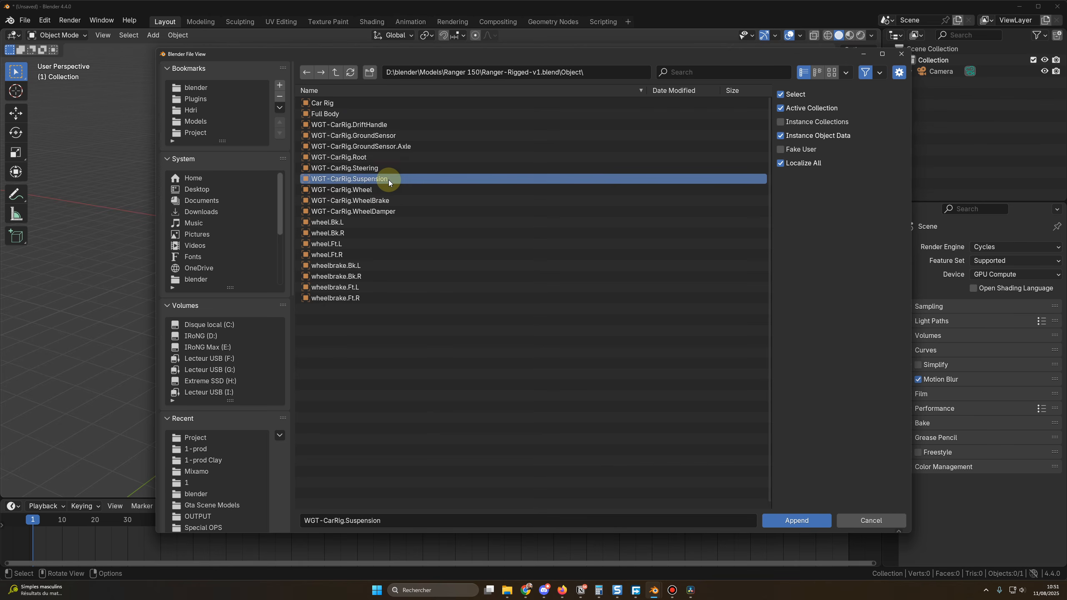
{"action": "key", "text": "a"}
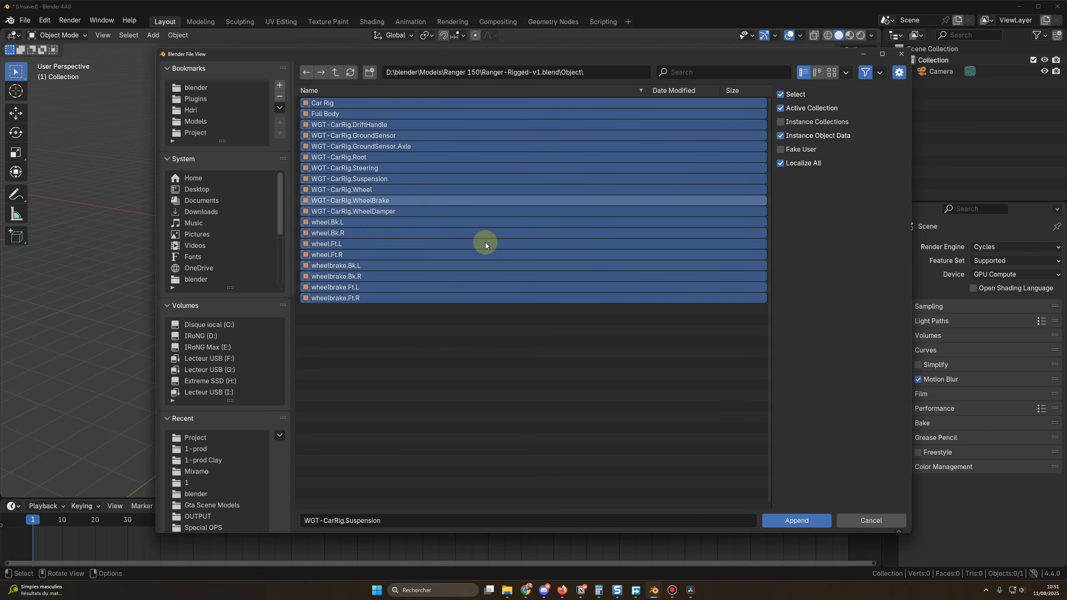
{"action": "left_click", "coordinate": [797, 520]}
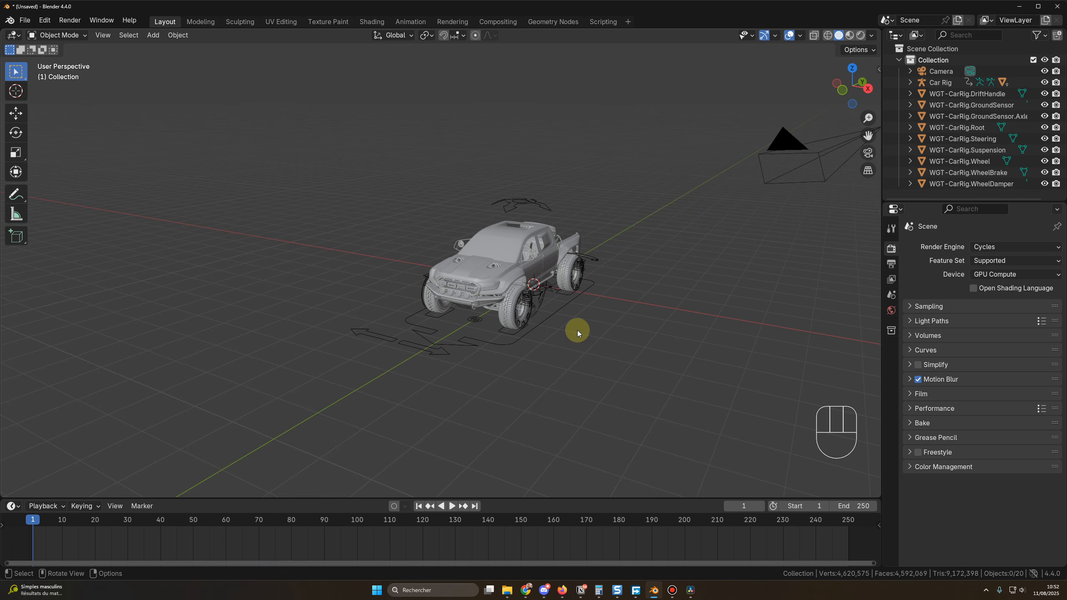
Step: Delete the Car Rig armature and all WGT-CarRig widget objects, from DriftHandle through WheelDamper
{"action": "middle_click_drag", "start_coordinate": [577, 330], "coordinate": [584, 295]}
{"action": "left_click", "coordinate": [530, 210]}
{"action": "key", "text": "Delete"}
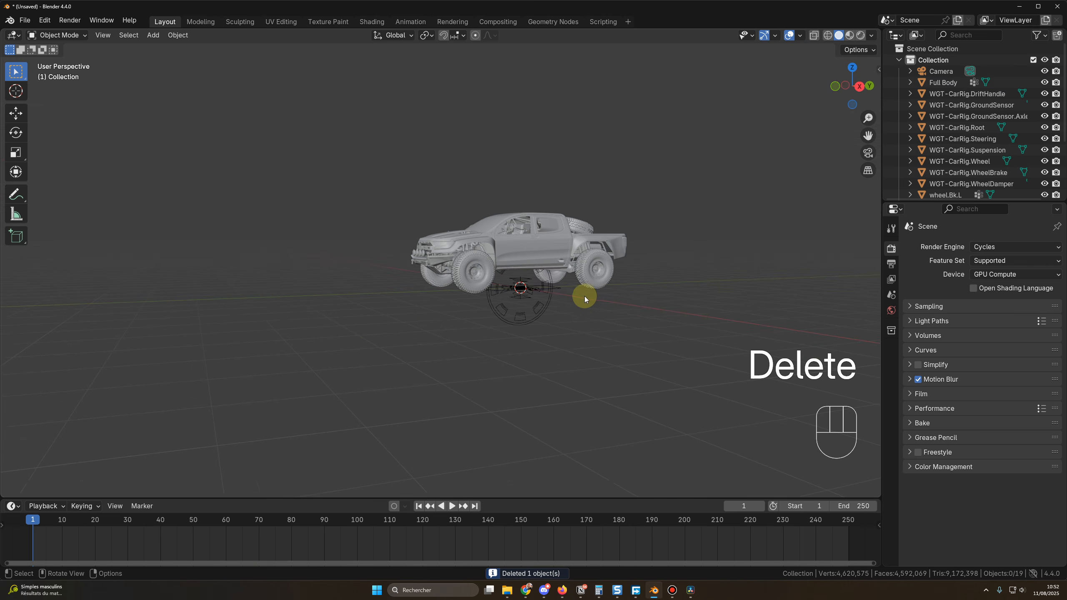
{"action": "left_click", "coordinate": [939, 183]}
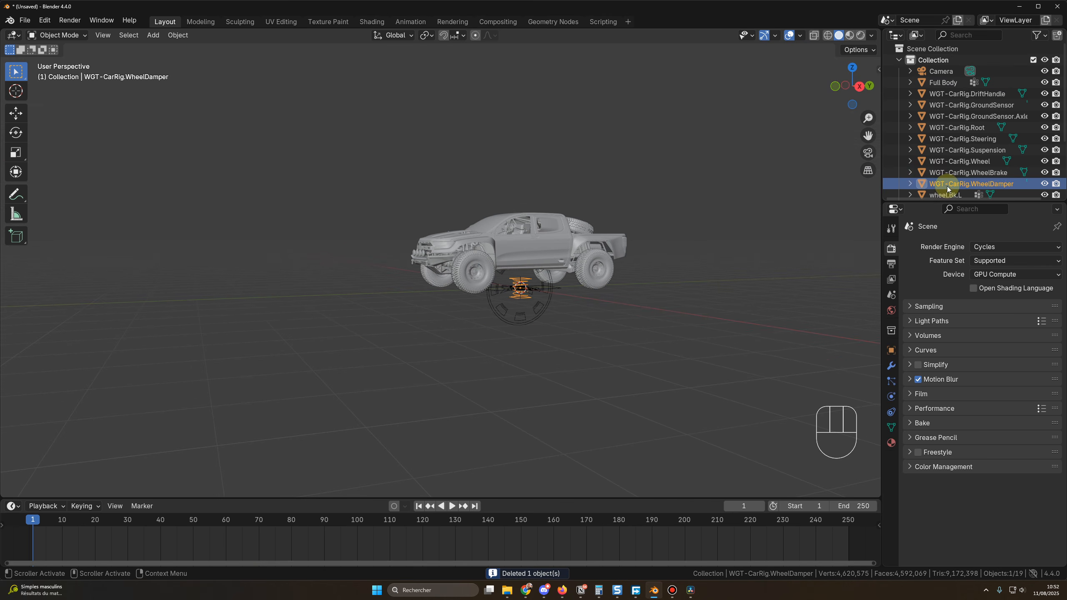
{"action": "left_click", "coordinate": [949, 93], "text": "shift"}
{"action": "key", "text": "Delete"}
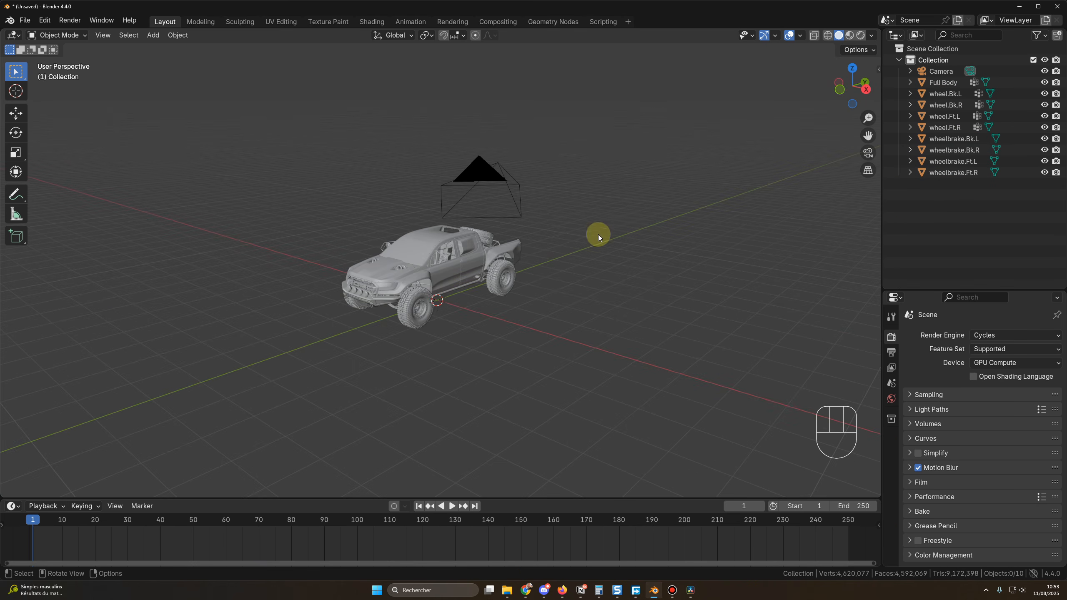
Step: Create a new collection in the Scene Collection and name it Car
{"action": "right_click", "coordinate": [936, 210]}
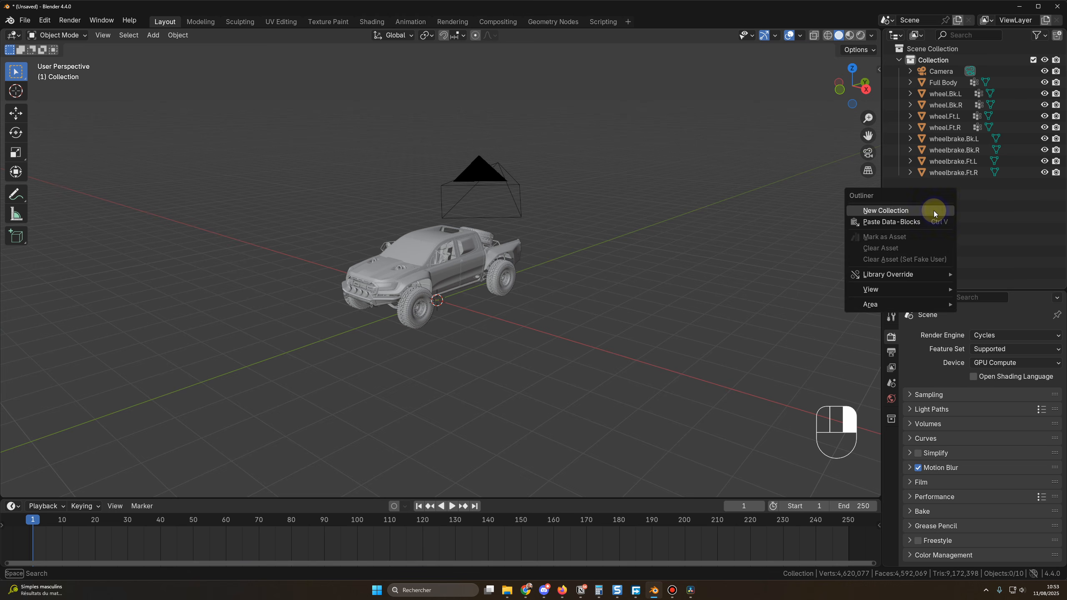
{"action": "left_click", "coordinate": [935, 210]}
{"action": "double_click", "coordinate": [952, 185]}
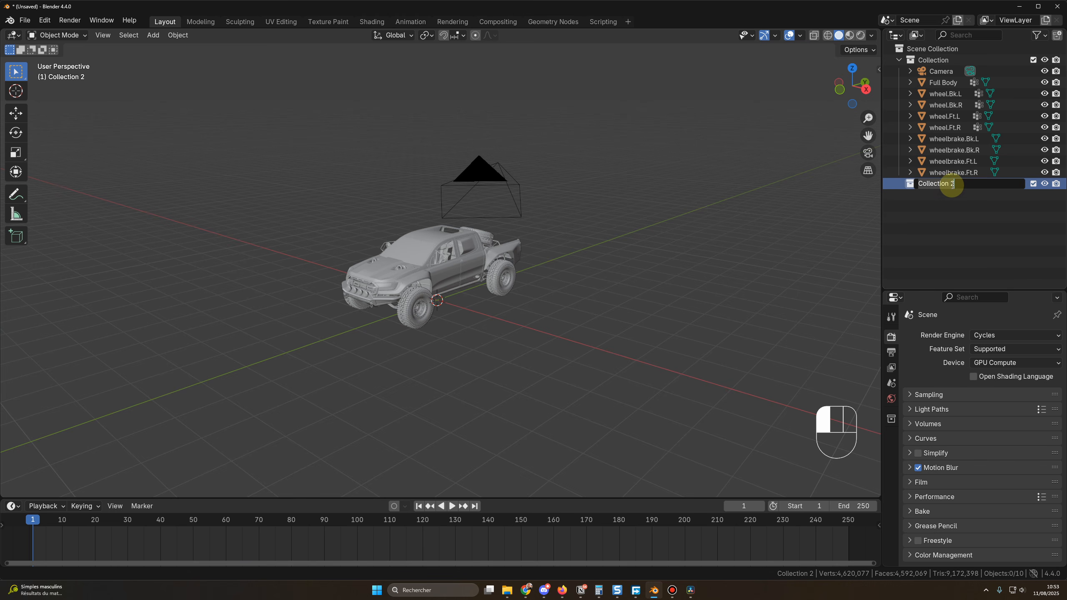
{"action": "type", "text": "Car"}
{"action": "key", "text": "Return"}
Step: Move the Full Body, the four wheels and the four wheel brakes into the Car collection and collapse it in the Outliner
{"action": "left_click", "coordinate": [952, 172]}
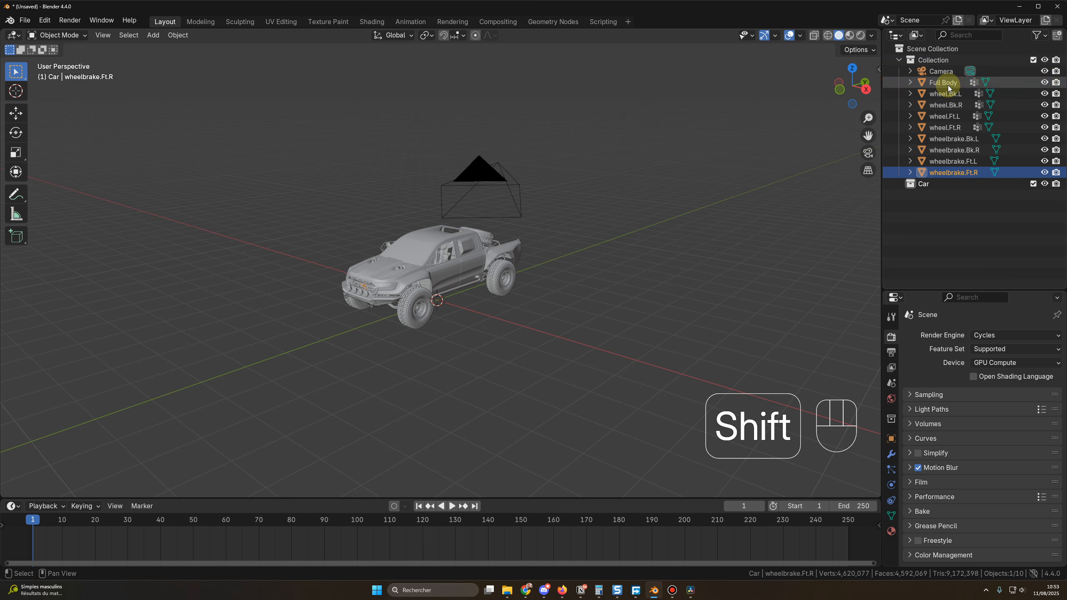
{"action": "left_click", "coordinate": [948, 86], "text": "shift"}
{"action": "right_click", "coordinate": [948, 86]}
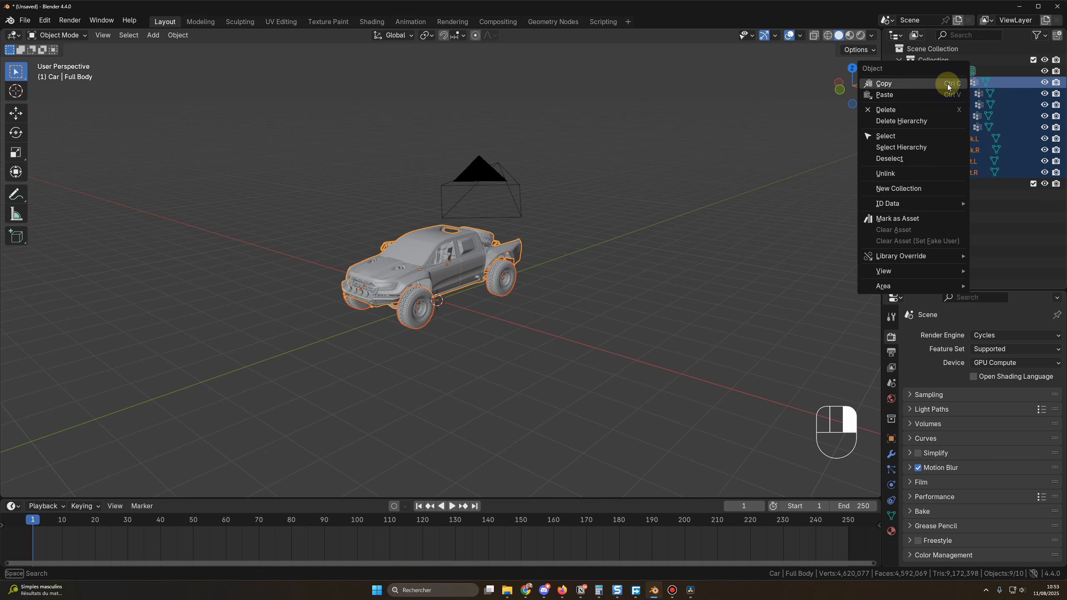
{"action": "left_click", "coordinate": [927, 148]}
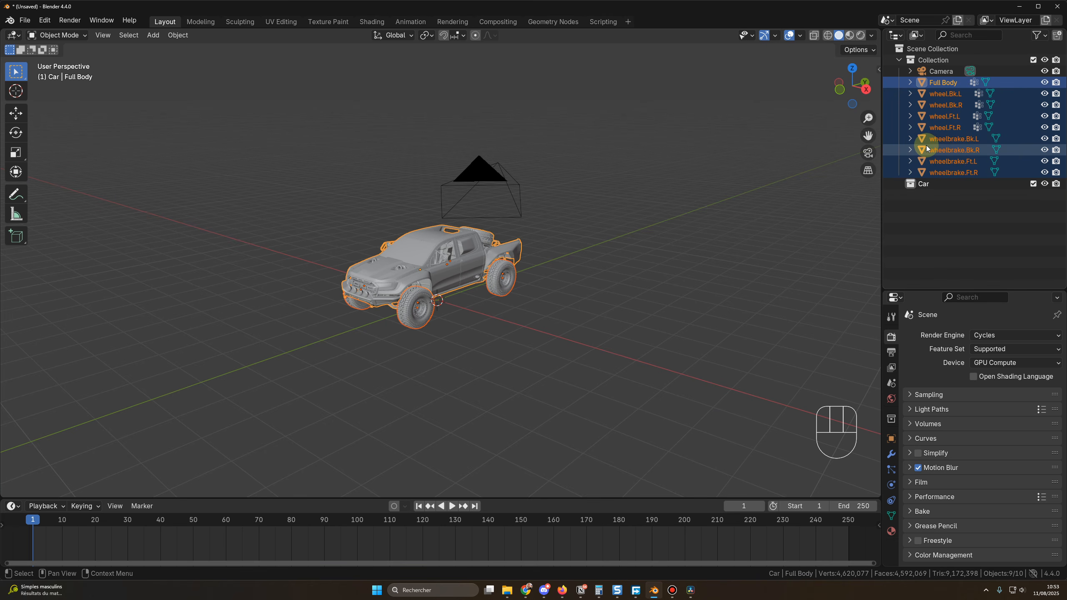
{"action": "key", "text": "m"}
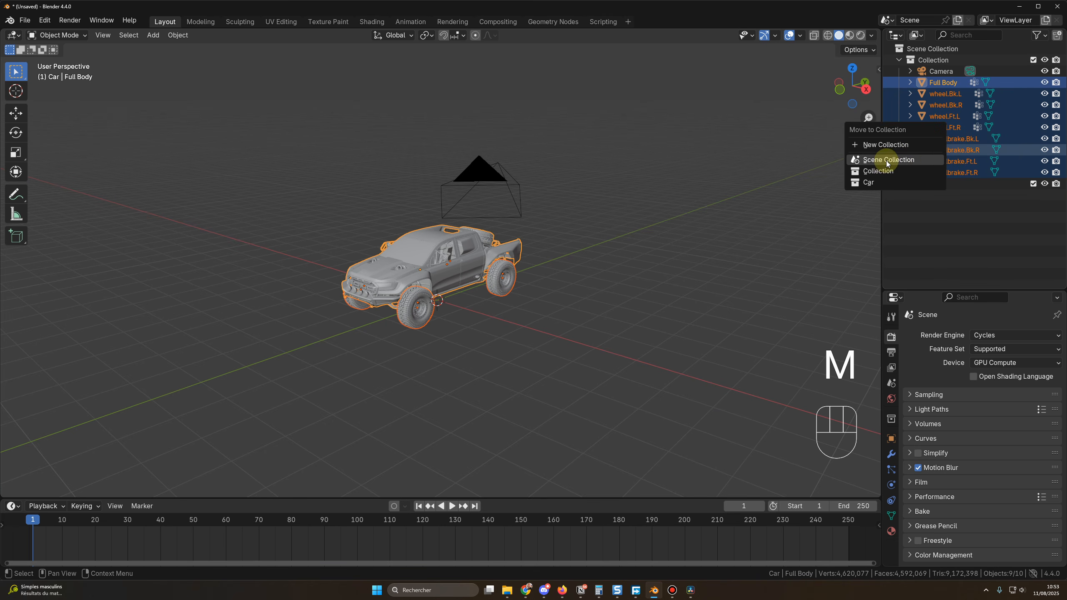
{"action": "left_click", "coordinate": [873, 183]}
{"action": "left_click", "coordinate": [915, 84]}
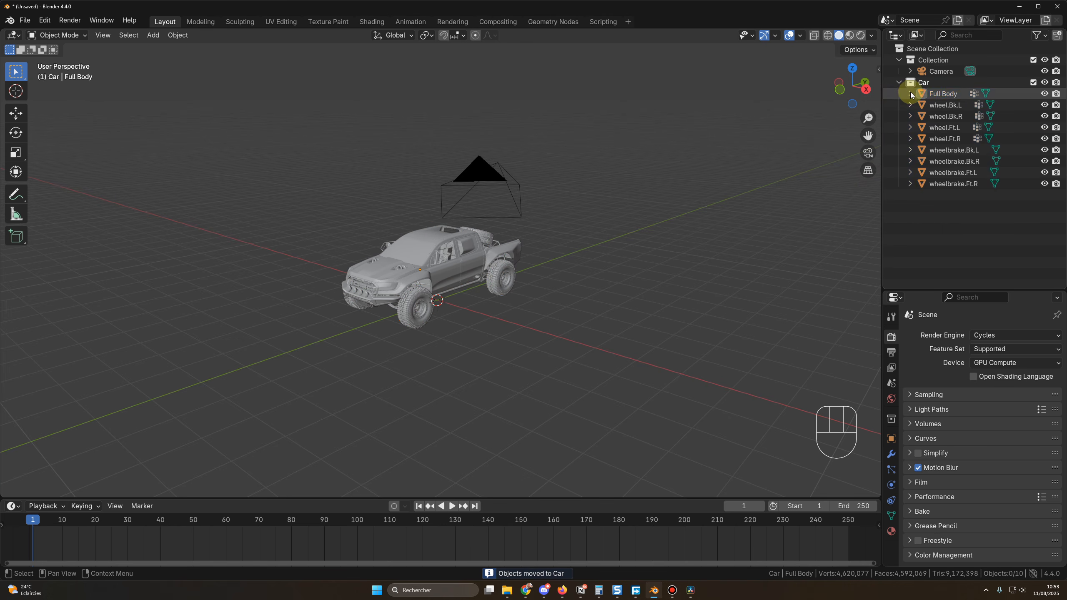
{"action": "left_click", "coordinate": [899, 83]}
{"action": "scroll", "coordinate": [563, 318], "scroll_direction": "down", "scroll_amount": 3}
{"action": "middle_click_drag", "start_coordinate": [553, 317], "coordinate": [582, 314]}
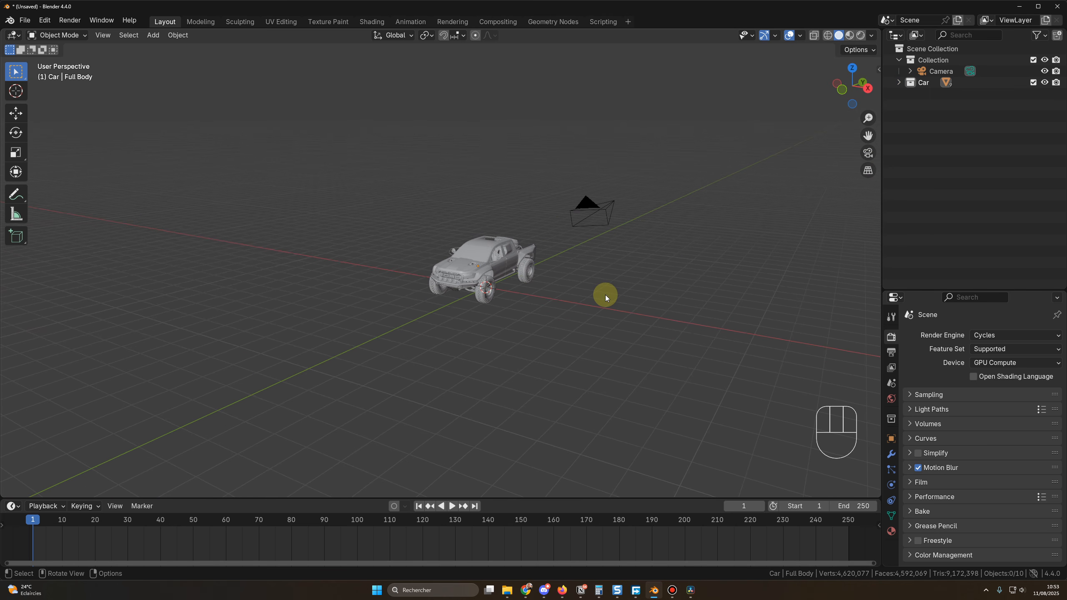
Step: In the Launch Control add-on, choose the local Car collection as the vehicle and rig it
{"action": "key", "text": "n"}
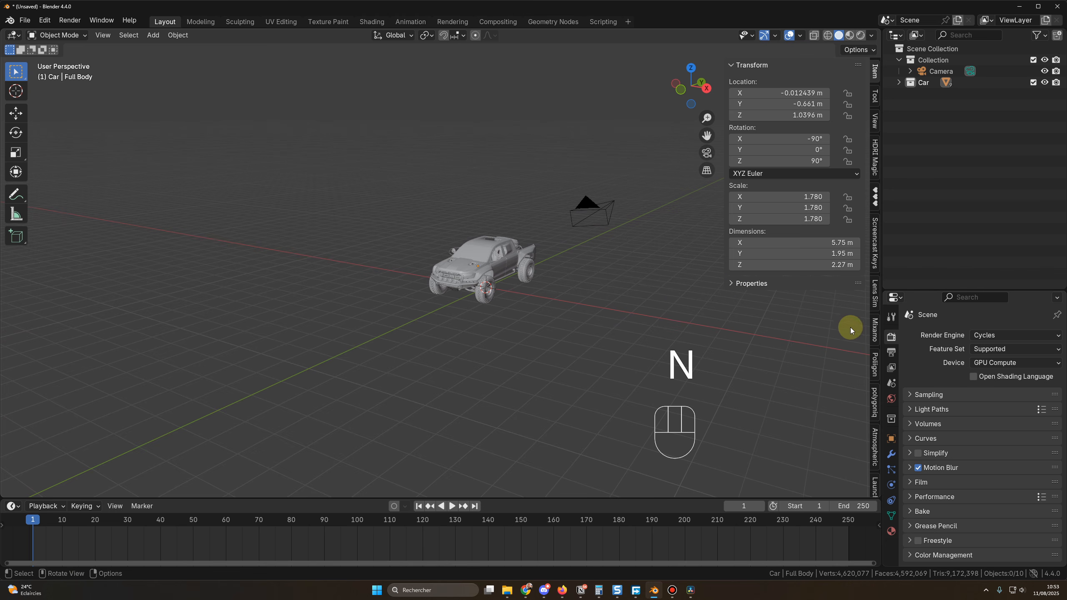
{"action": "scroll", "coordinate": [875, 344], "scroll_direction": "down", "scroll_amount": 5}
{"action": "left_click", "coordinate": [875, 405]}
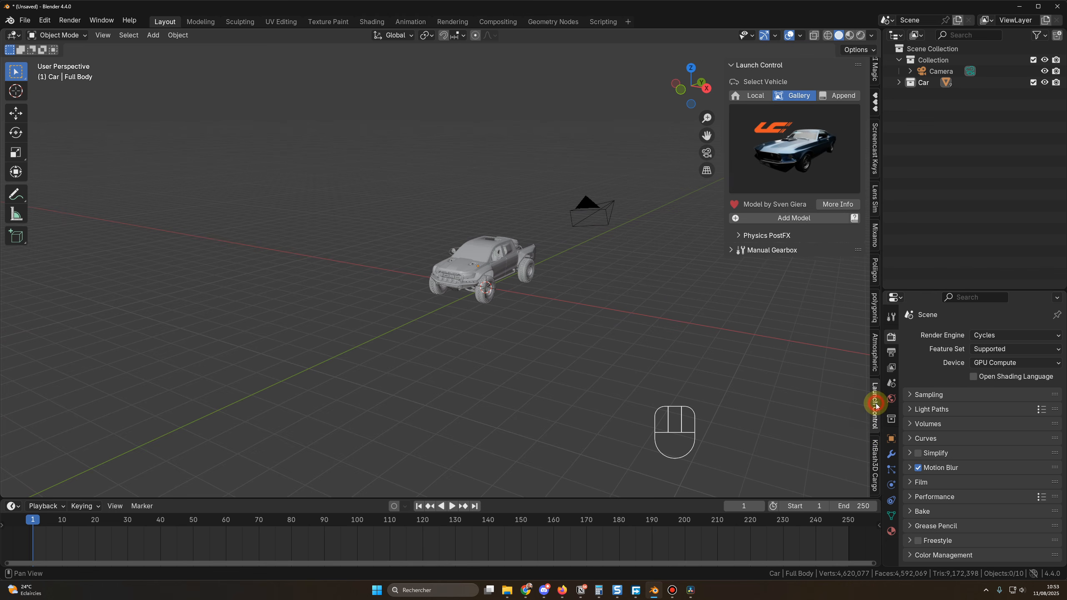
{"action": "left_click", "coordinate": [752, 95]}
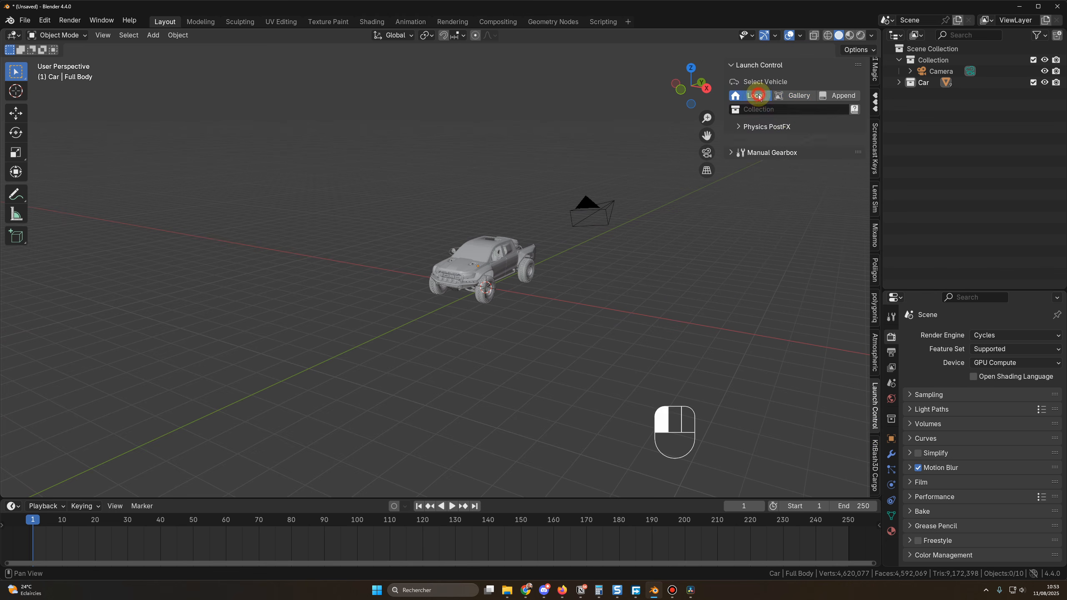
{"action": "left_click", "coordinate": [782, 110]}
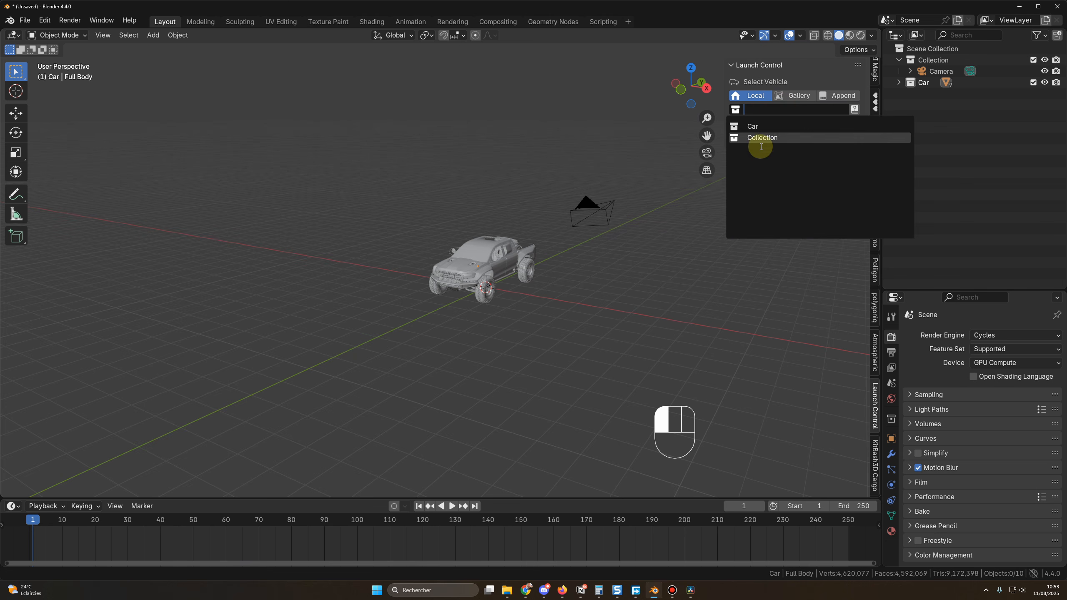
{"action": "left_click", "coordinate": [756, 125]}
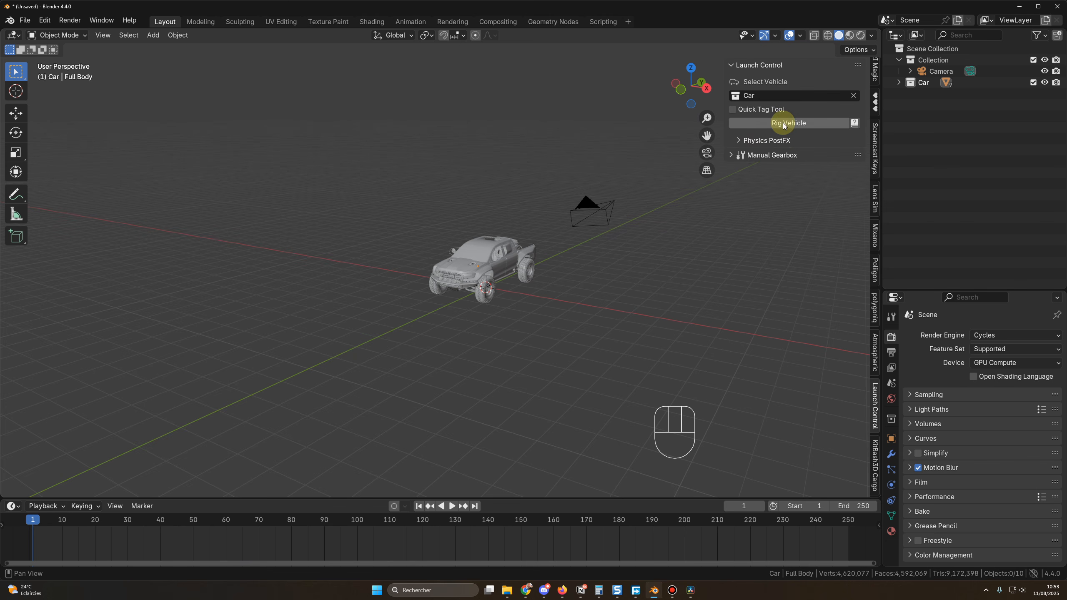
{"action": "key", "text": "space"}
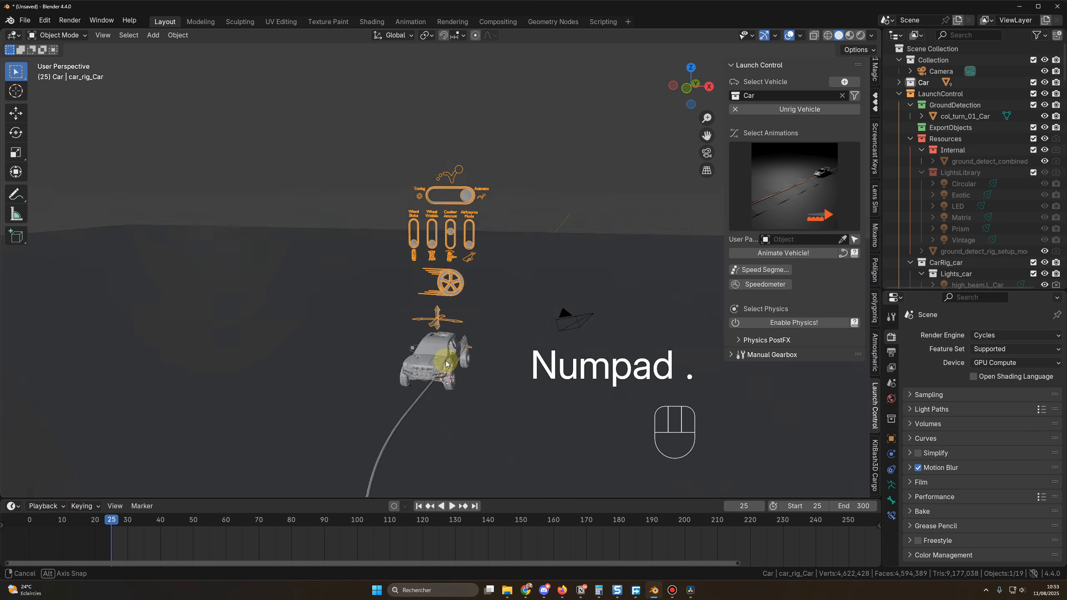
Step: Examine the rigged truck's control sliders and the stance of its wheels from the front view
{"action": "middle_click_drag", "start_coordinate": [445, 363], "coordinate": [453, 364]}
{"action": "scroll", "coordinate": [452, 365], "scroll_direction": "up", "scroll_amount": 4}
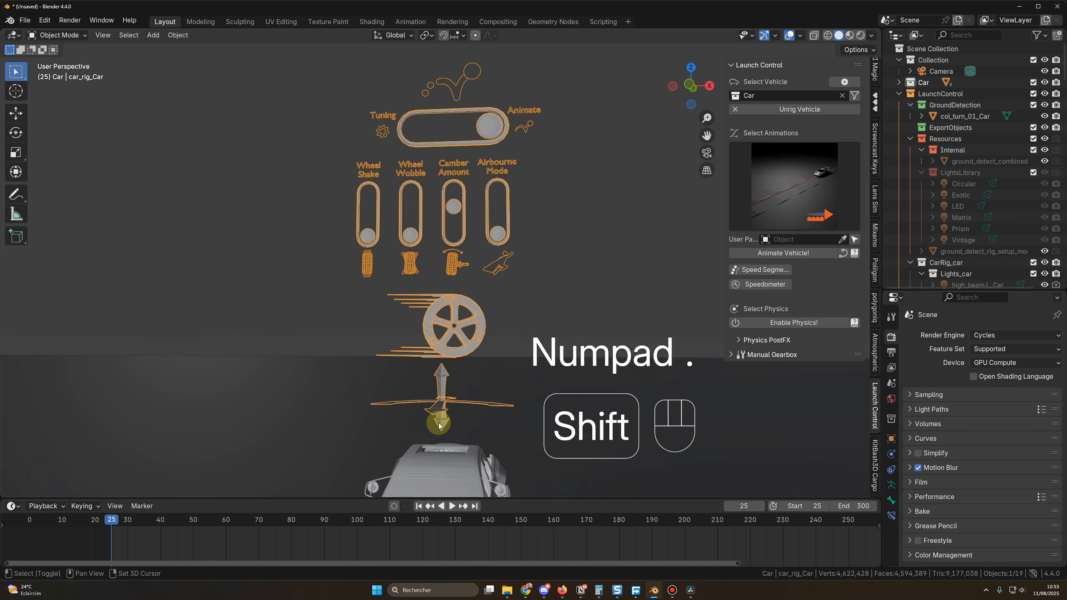
{"action": "middle_click_drag", "start_coordinate": [439, 421], "coordinate": [448, 268], "text": "shift"}
{"action": "middle_click_drag", "start_coordinate": [435, 305], "coordinate": [449, 319]}
{"action": "middle_click_drag", "start_coordinate": [524, 364], "coordinate": [517, 366]}
{"action": "key", "text": "KP_1"}
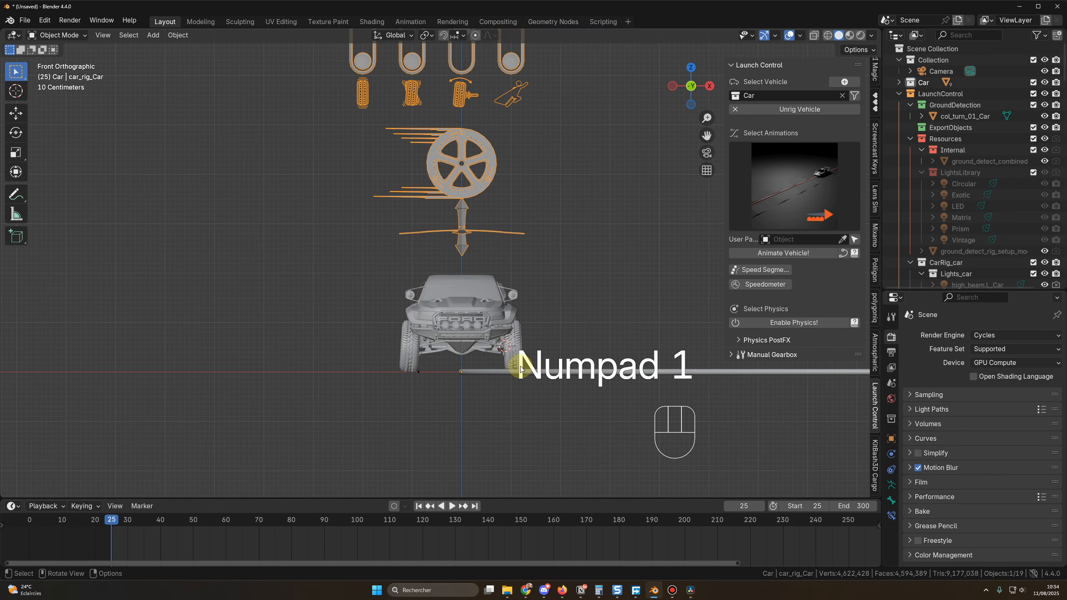
{"action": "scroll", "coordinate": [418, 405], "scroll_direction": "up", "scroll_amount": 2}
{"action": "scroll", "coordinate": [417, 402], "scroll_direction": "up", "scroll_amount": 2}
{"action": "middle_click_drag", "start_coordinate": [420, 379], "coordinate": [437, 268], "text": "shift"}
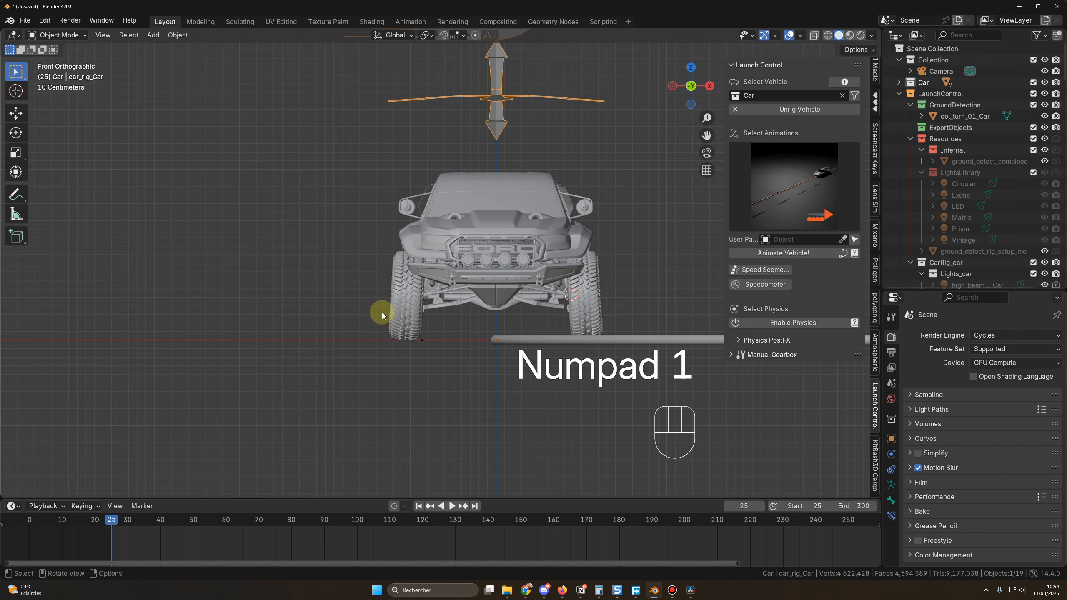
{"action": "scroll", "coordinate": [519, 320], "scroll_direction": "down", "scroll_amount": 4}
{"action": "middle_click_drag", "start_coordinate": [519, 320], "coordinate": [524, 387], "text": "shift"}
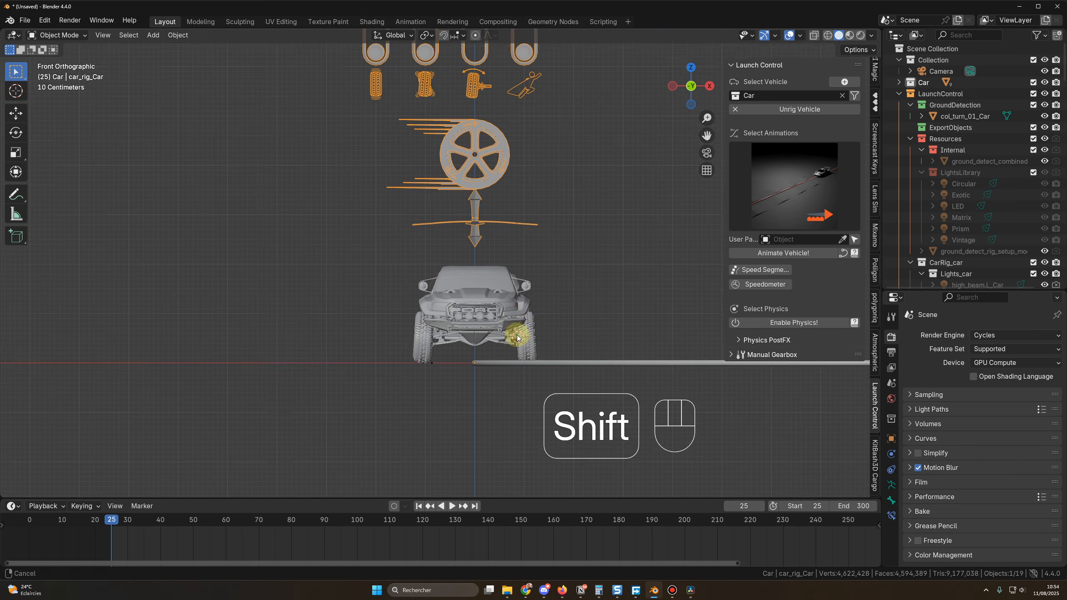
{"action": "scroll", "coordinate": [546, 269], "scroll_direction": "down", "scroll_amount": 3}
Step: Put the car rig in Pose Mode and move the Camber Amount slider all the way down
{"action": "left_click", "coordinate": [574, 191]}
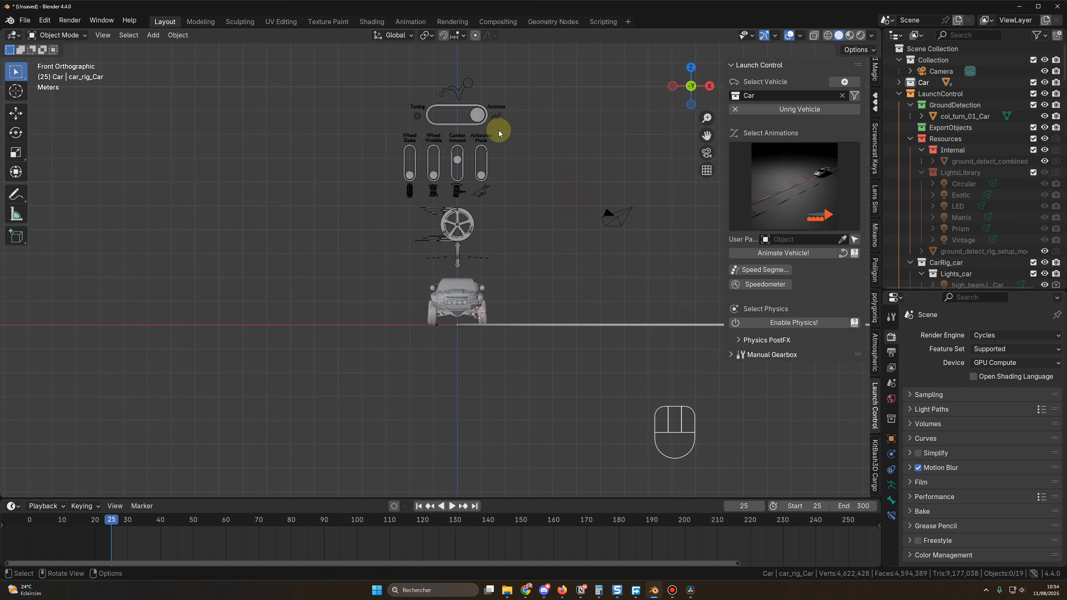
{"action": "left_click", "coordinate": [479, 116]}
{"action": "middle_click_drag", "start_coordinate": [522, 207], "coordinate": [550, 262], "text": "shift"}
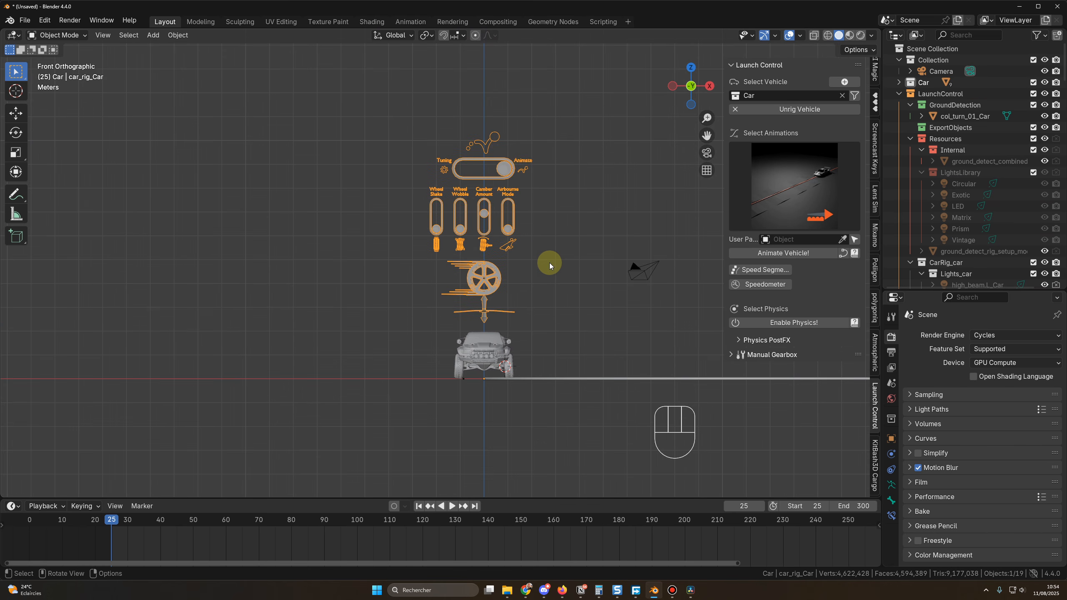
{"action": "key", "text": "ctrl+Tab"}
{"action": "scroll", "coordinate": [557, 213], "scroll_direction": "up", "scroll_amount": 2}
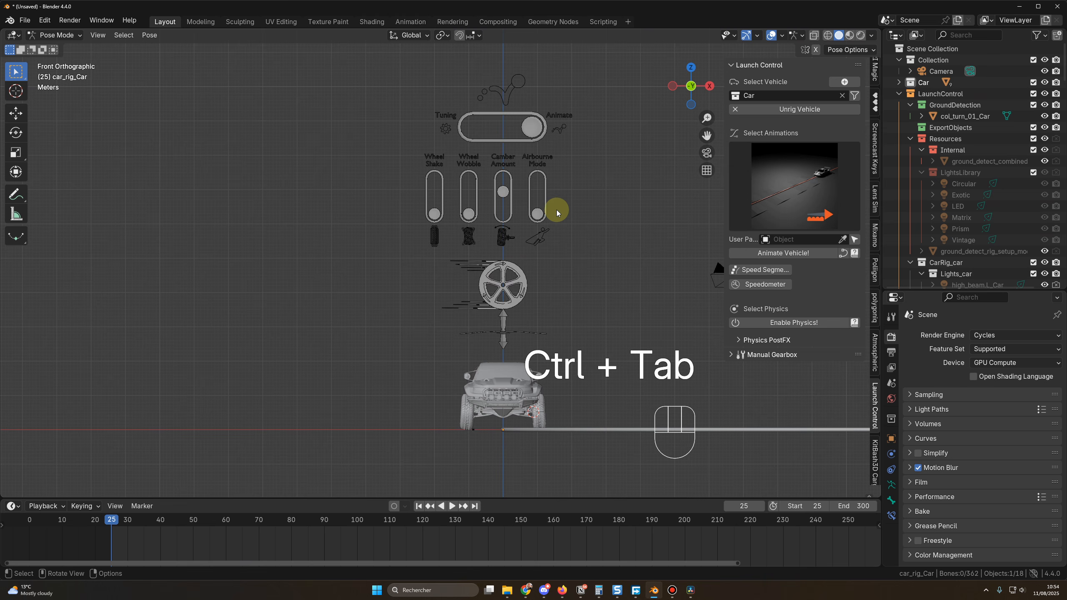
{"action": "left_click", "coordinate": [504, 192]}
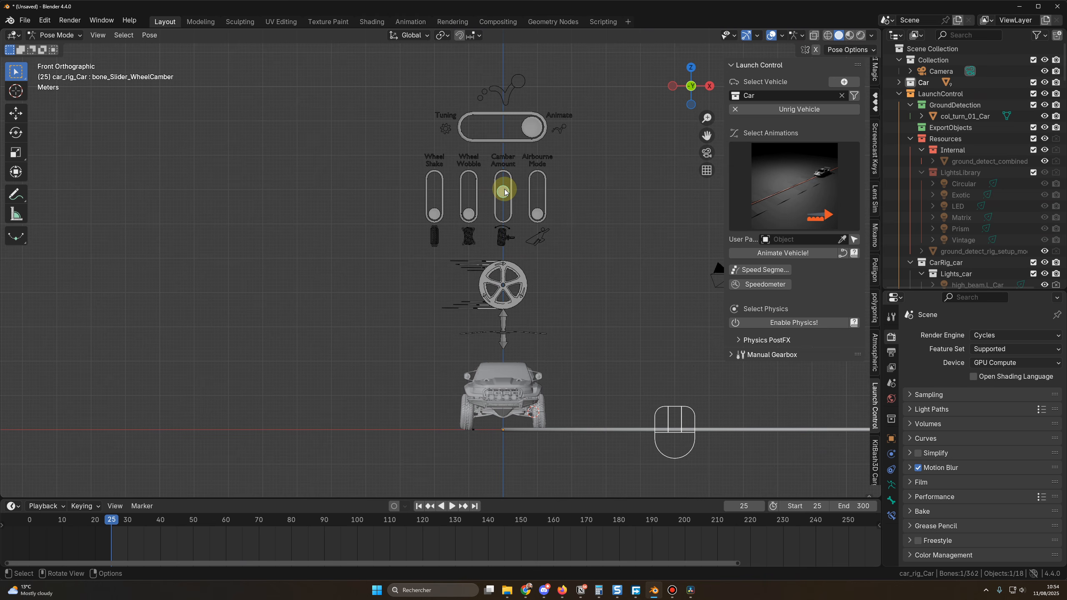
{"action": "key", "text": "g"}
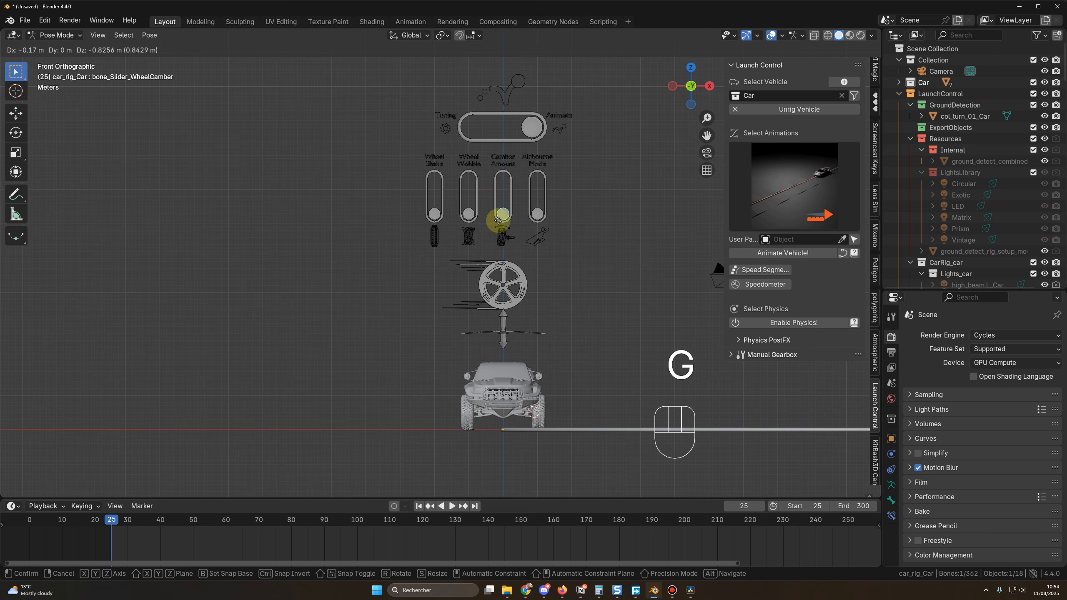
{"action": "left_click", "coordinate": [497, 230]}
{"action": "scroll", "coordinate": [579, 284], "scroll_direction": "up", "scroll_amount": 2}
{"action": "middle_click_drag", "start_coordinate": [561, 290], "coordinate": [529, 171], "text": "shift"}
{"action": "mouse_move", "coordinate": [552, 335]}
{"action": "middle_mouse_down"}
{"action": "mouse_move", "coordinate": [423, 334]}
{"action": "mouse_move", "coordinate": [543, 334]}
{"action": "mouse_move", "coordinate": [546, 344]}
{"action": "middle_mouse_up"}
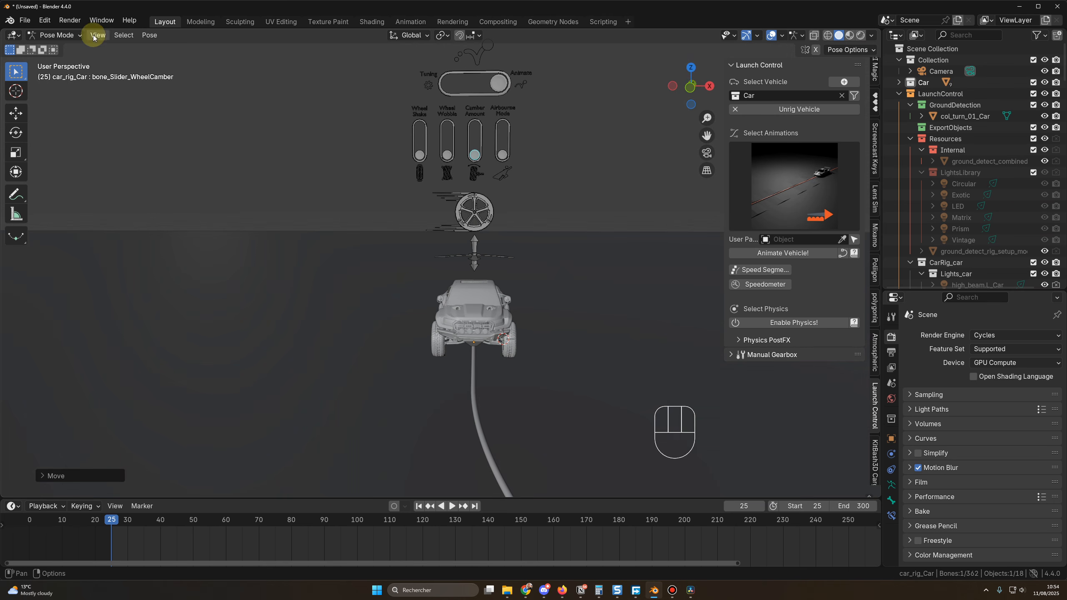
Step: Return the car rig to Object Mode and choose the Straight 01 animation preset in Launch Control
{"action": "left_click", "coordinate": [71, 36]}
{"action": "left_click", "coordinate": [58, 48]}
{"action": "middle_click_drag", "start_coordinate": [235, 177], "coordinate": [358, 250]}
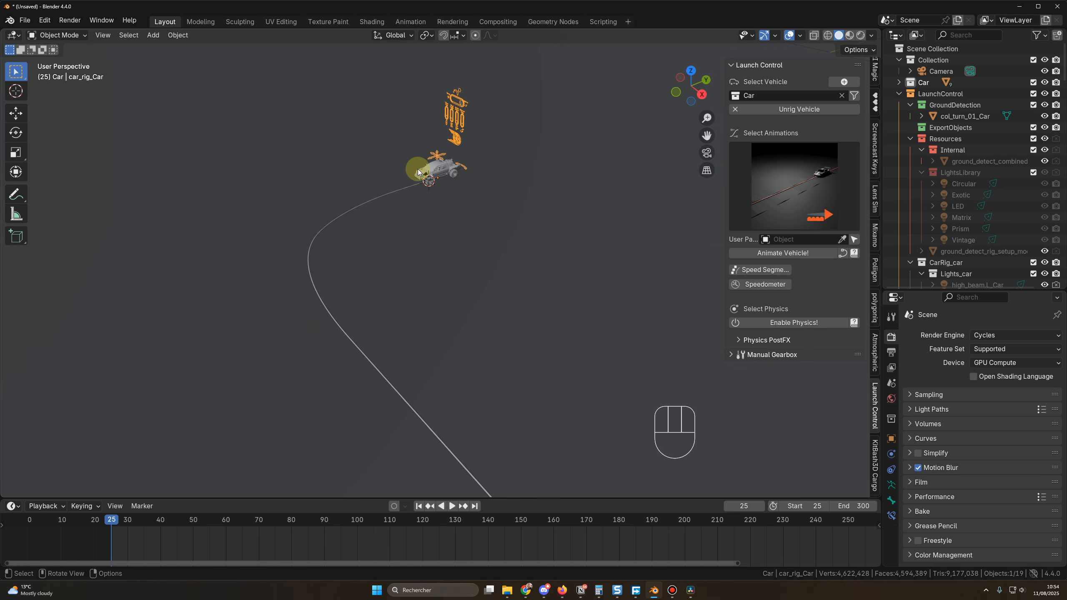
{"action": "left_click", "coordinate": [796, 184]}
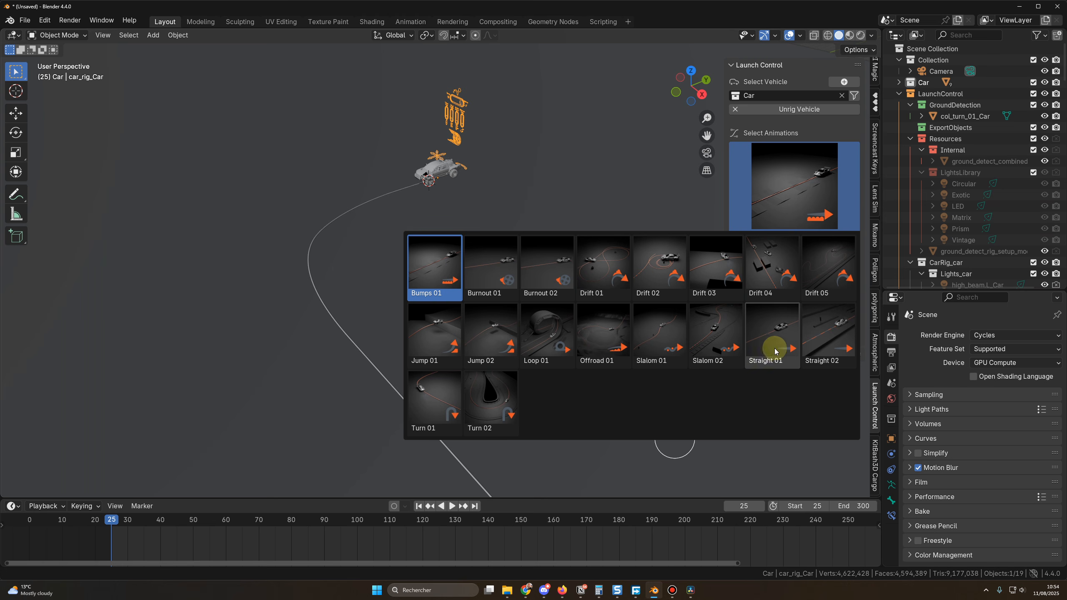
{"action": "left_click", "coordinate": [778, 326]}
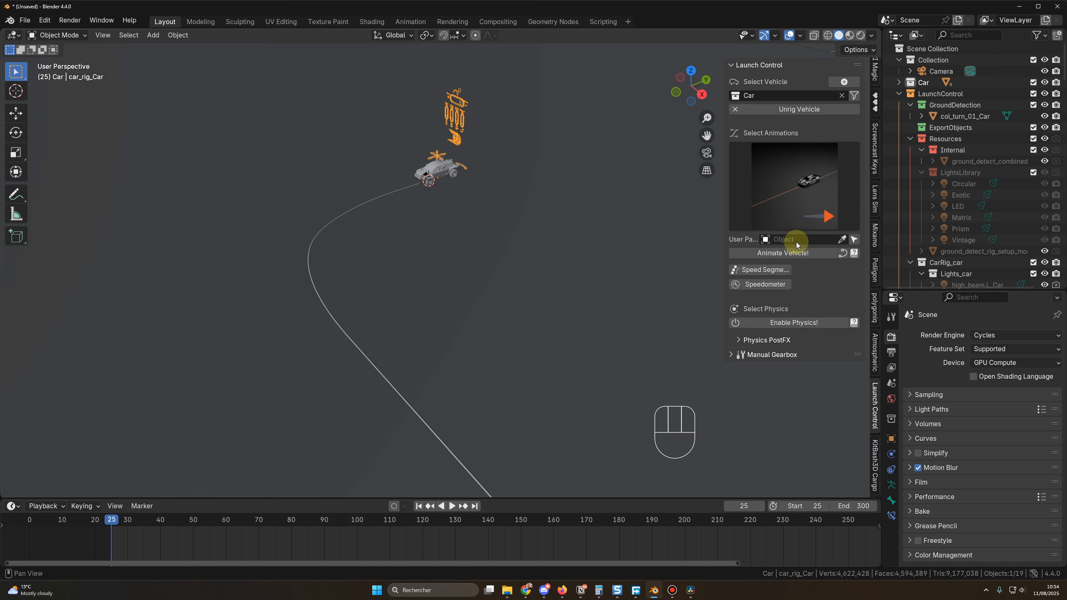
Step: Set the scene's end frame to 300
{"action": "scroll", "coordinate": [478, 365], "scroll_direction": "down", "scroll_amount": 9}
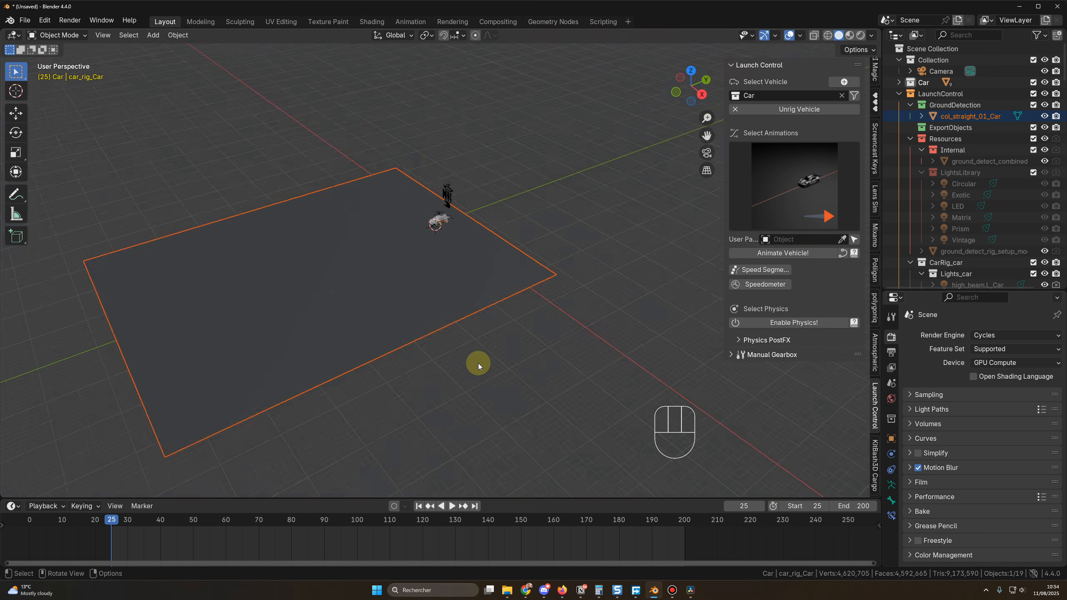
{"action": "scroll", "coordinate": [519, 333], "scroll_direction": "up", "scroll_amount": 4}
{"action": "middle_click_drag", "start_coordinate": [448, 361], "coordinate": [553, 389], "text": "shift"}
{"action": "scroll", "coordinate": [519, 332], "scroll_direction": "up", "scroll_amount": 5}
{"action": "scroll", "coordinate": [553, 389], "scroll_direction": "down", "scroll_amount": 3}
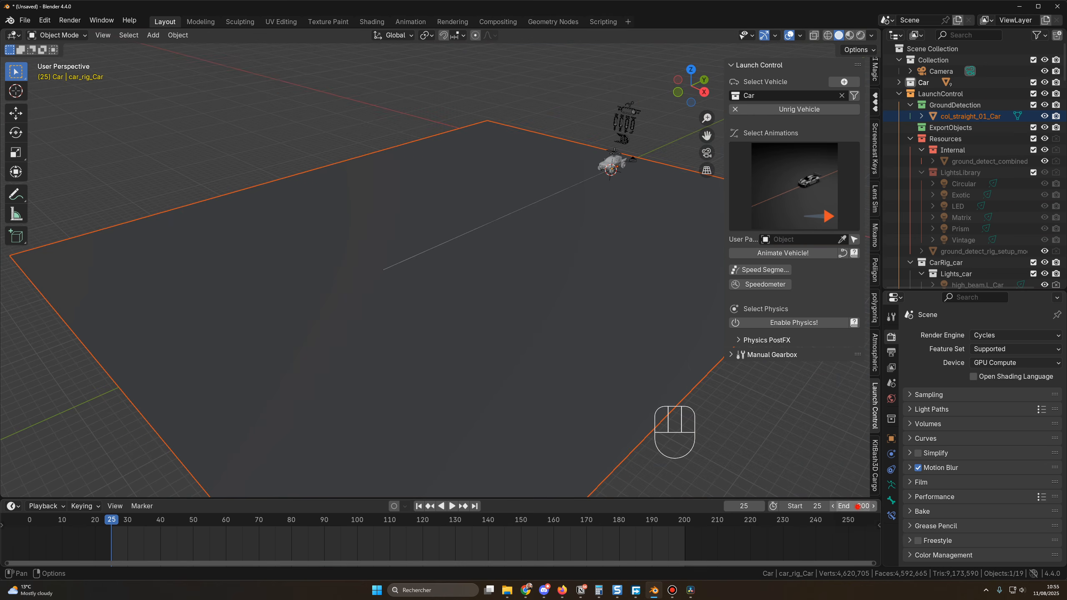
{"action": "left_click", "coordinate": [858, 507]}
{"action": "type", "text": "300"}
{"action": "key", "text": "Return"}
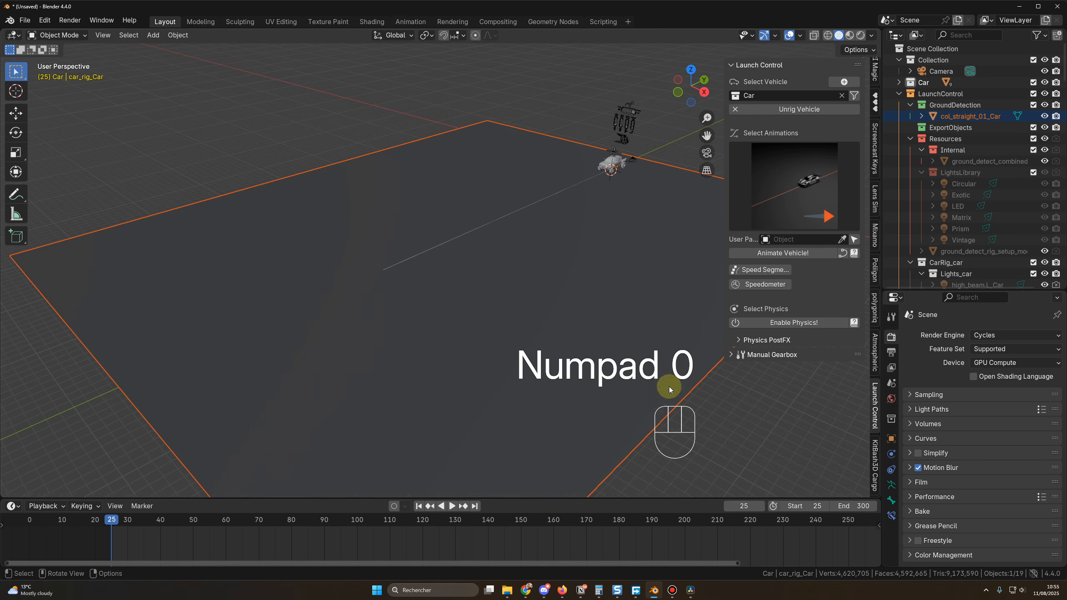
Step: Play the straight drive to check the truck's motion, stop it and go back to frame 27
{"action": "scroll", "coordinate": [630, 374], "scroll_direction": "down", "scroll_amount": 4}
{"action": "key", "text": "space"}
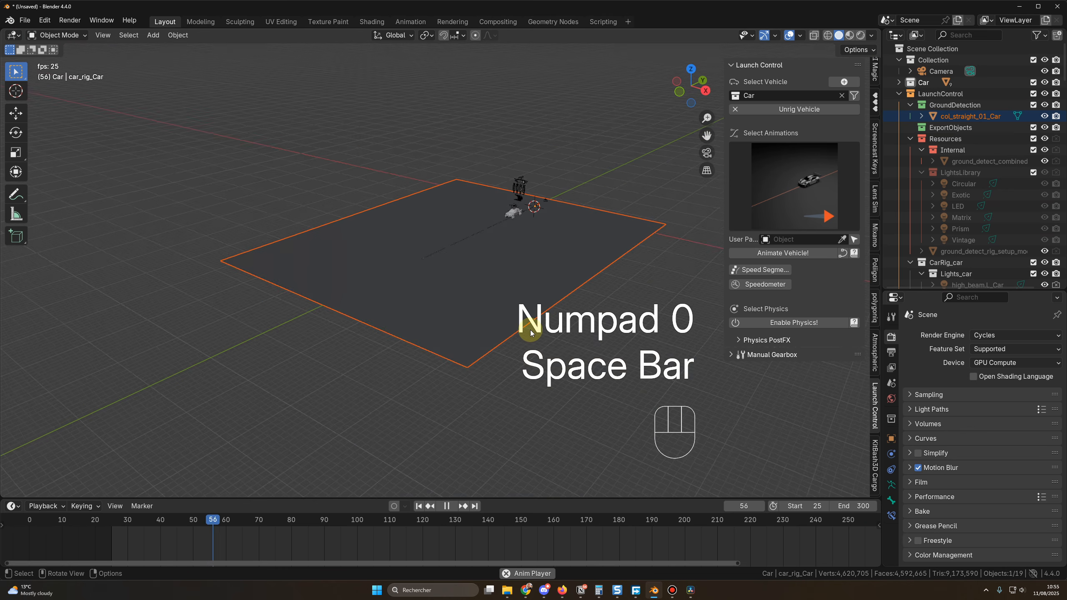
{"action": "scroll", "coordinate": [532, 331], "scroll_direction": "up", "scroll_amount": 4}
{"action": "scroll", "coordinate": [551, 323], "scroll_direction": "up", "scroll_amount": 2}
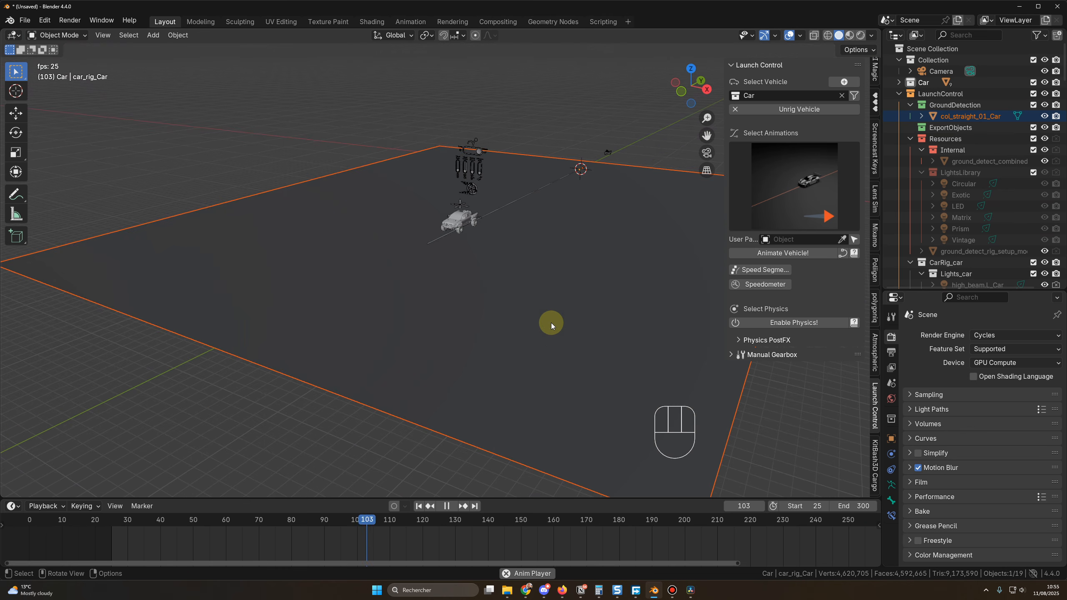
{"action": "middle_click_drag", "start_coordinate": [551, 323], "coordinate": [424, 326]}
{"action": "key", "text": "space"}
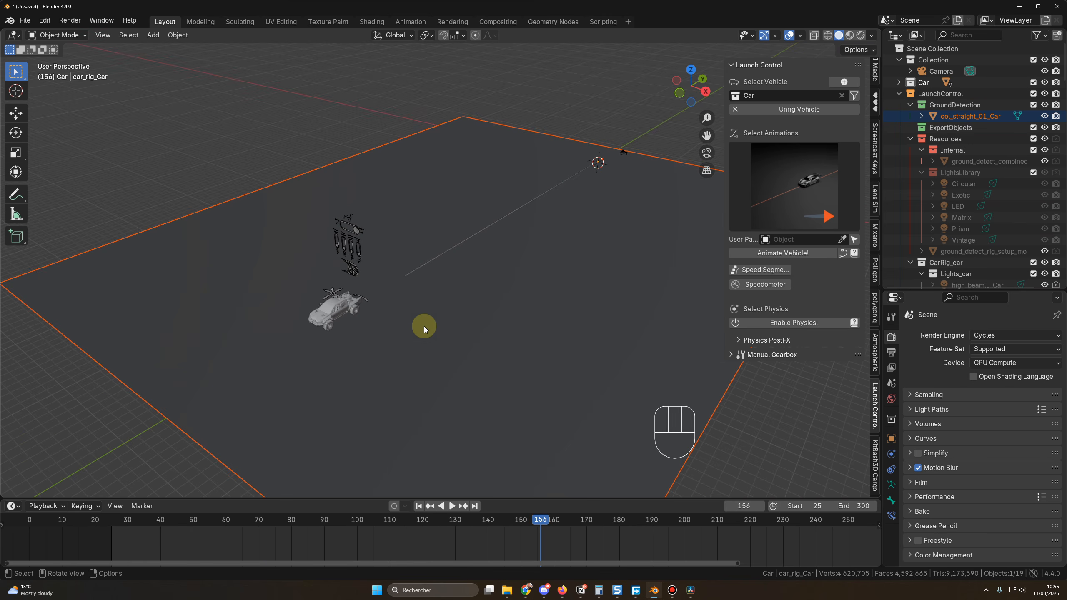
{"action": "left_click", "coordinate": [119, 520]}
Step: Lengthen the driving path by extruding its far end point along the global Y axis, and return to Object Mode
{"action": "left_click", "coordinate": [443, 253]}
{"action": "middle_click_drag", "start_coordinate": [443, 252], "coordinate": [446, 303]}
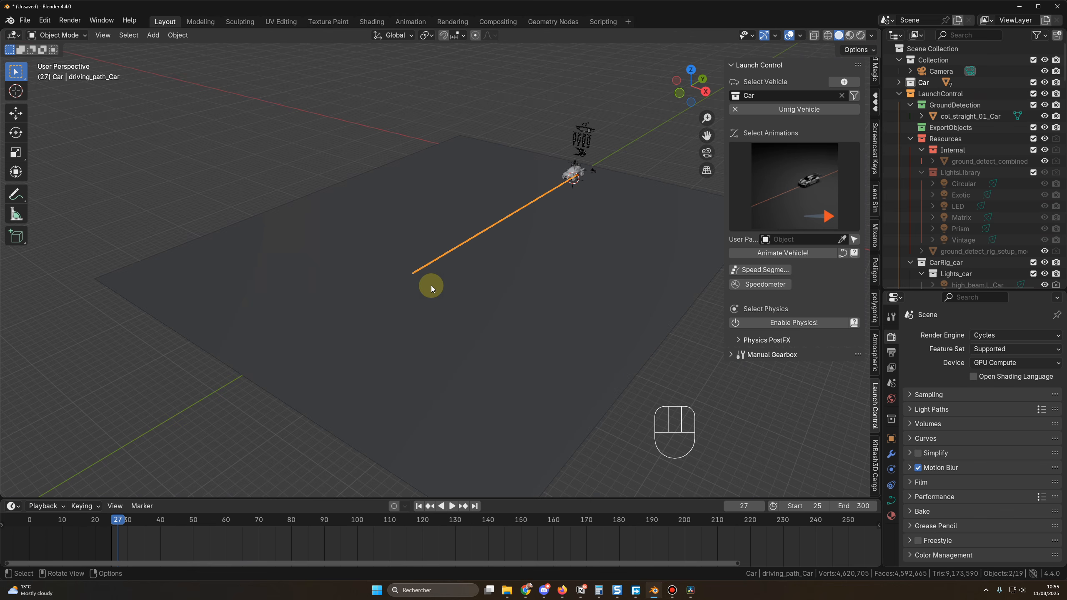
{"action": "key", "text": "Tab"}
{"action": "left_click_drag", "start_coordinate": [389, 254], "coordinate": [439, 309]}
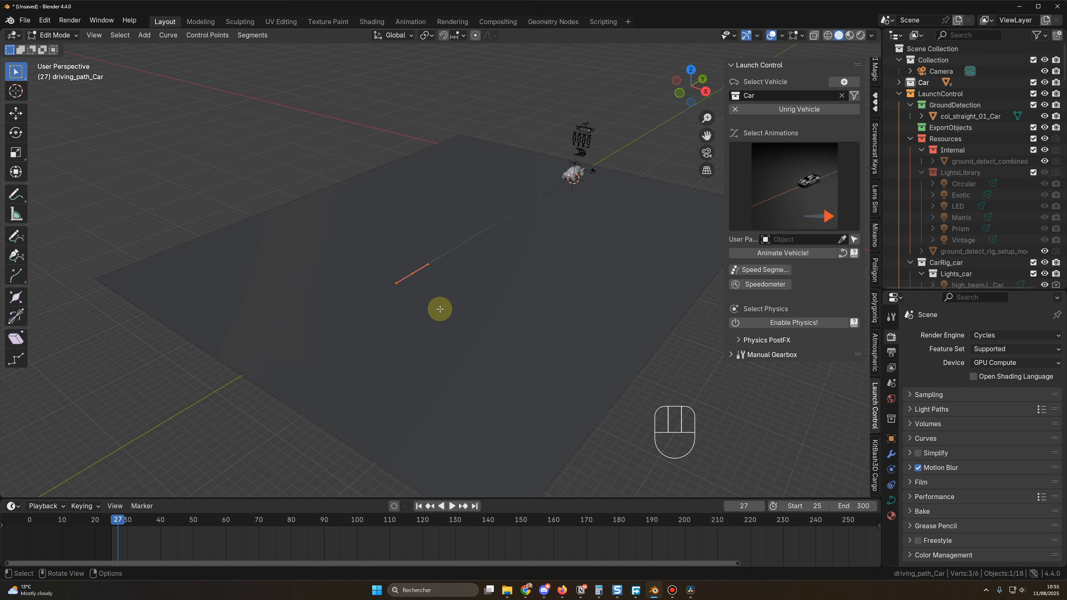
{"action": "key", "text": "e"}
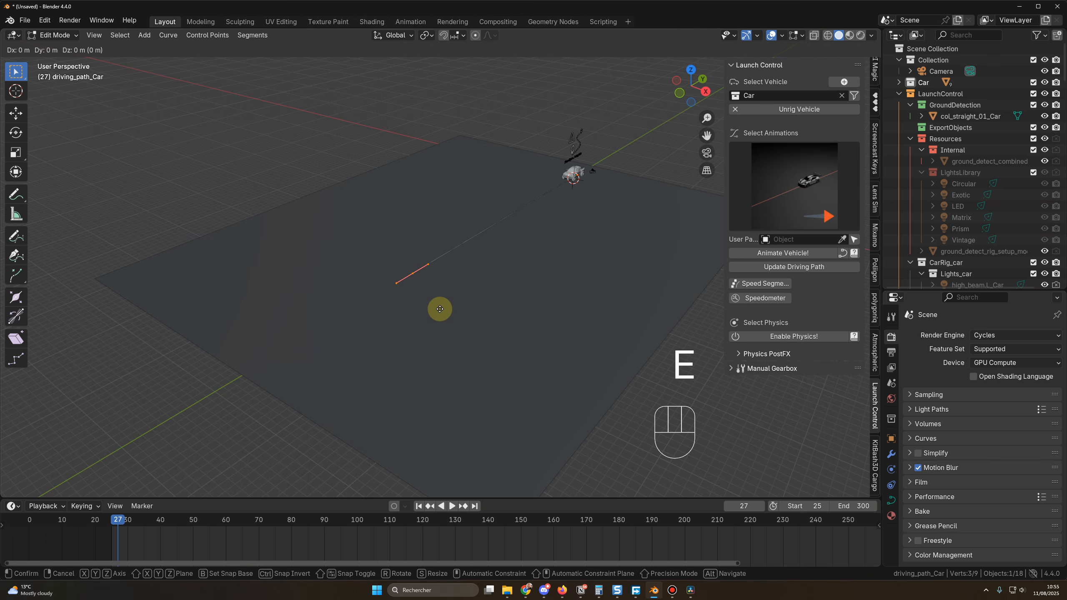
{"action": "key", "text": "y"}
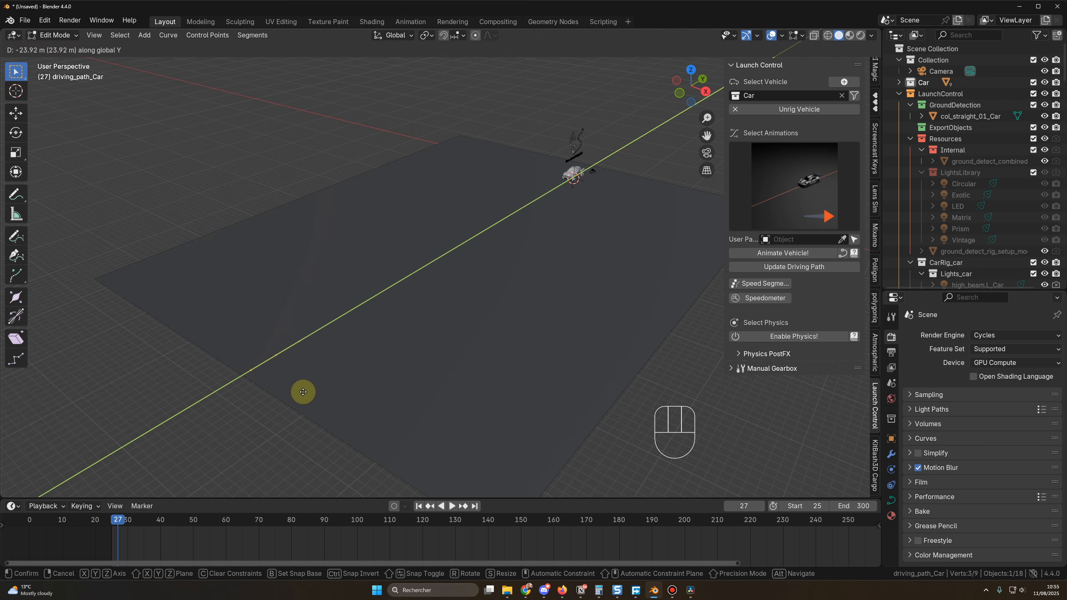
{"action": "right_click", "coordinate": [282, 402]}
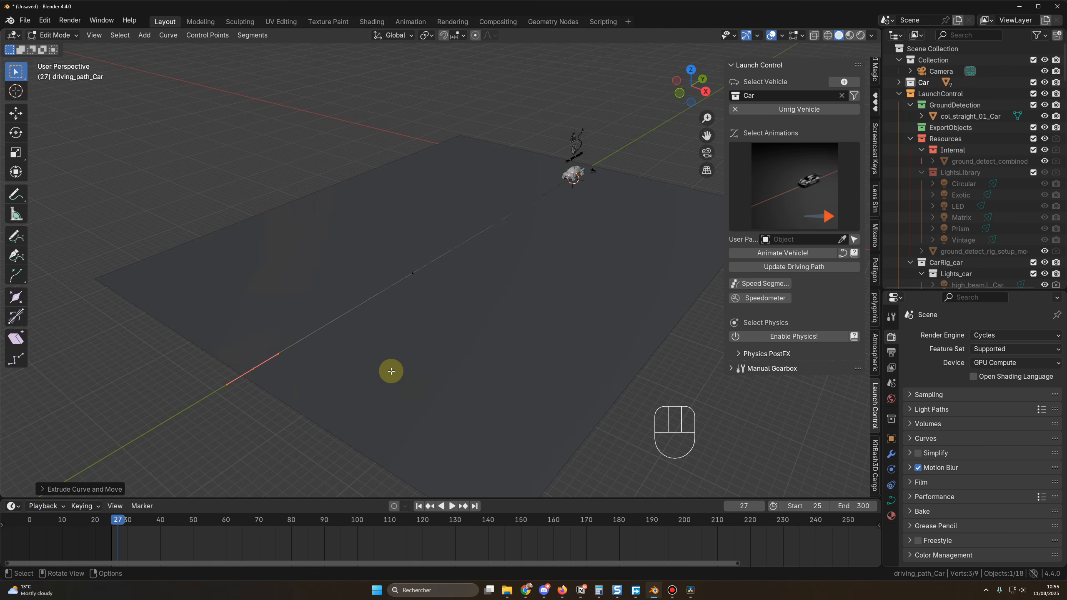
{"action": "key", "text": "ctrl+Tab"}
{"action": "middle_click_drag", "start_coordinate": [388, 369], "coordinate": [402, 286]}
{"action": "left_click", "coordinate": [57, 36]}
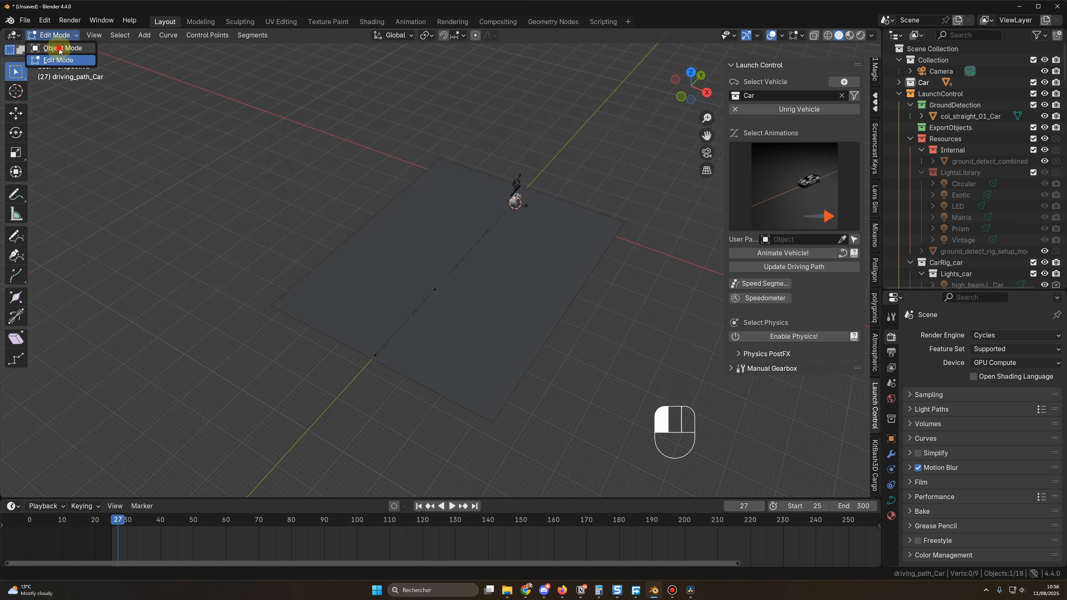
{"action": "left_click", "coordinate": [54, 47]}
Step: Lengthen the straight ground mesh by extruding its far edge's vertices along the global Y axis, and return to Object Mode
{"action": "middle_click_drag", "start_coordinate": [210, 260], "coordinate": [405, 386]}
{"action": "left_click", "coordinate": [474, 302]}
{"action": "key", "text": "Tab"}
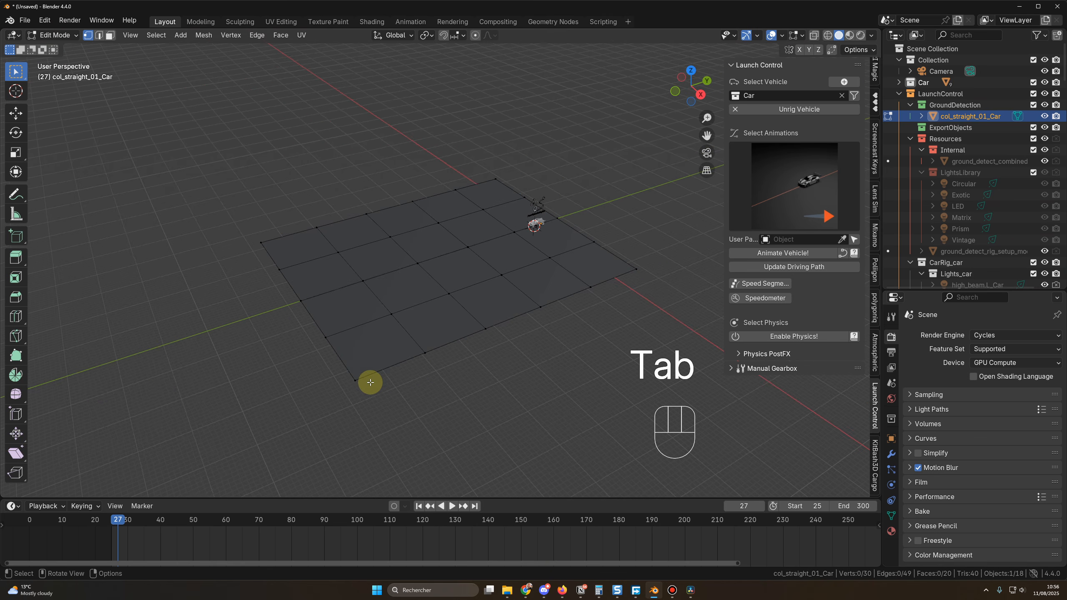
{"action": "middle_click_drag", "start_coordinate": [257, 309], "coordinate": [233, 289]}
{"action": "left_click_drag", "start_coordinate": [220, 179], "coordinate": [309, 375]}
{"action": "middle_click_drag", "start_coordinate": [313, 376], "coordinate": [361, 366]}
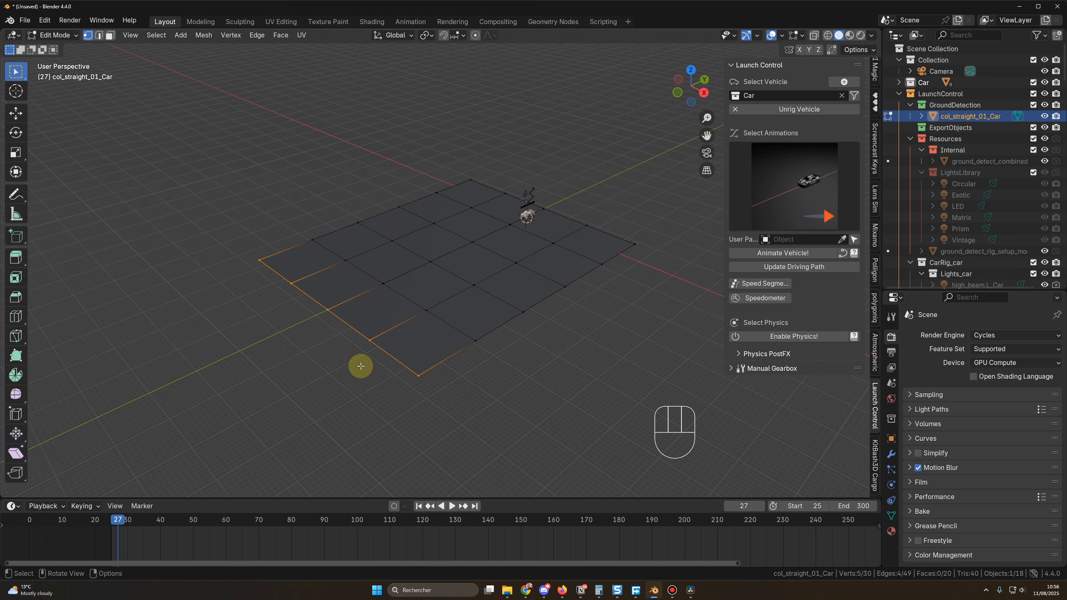
{"action": "key", "text": "e"}
{"action": "key", "text": "y"}
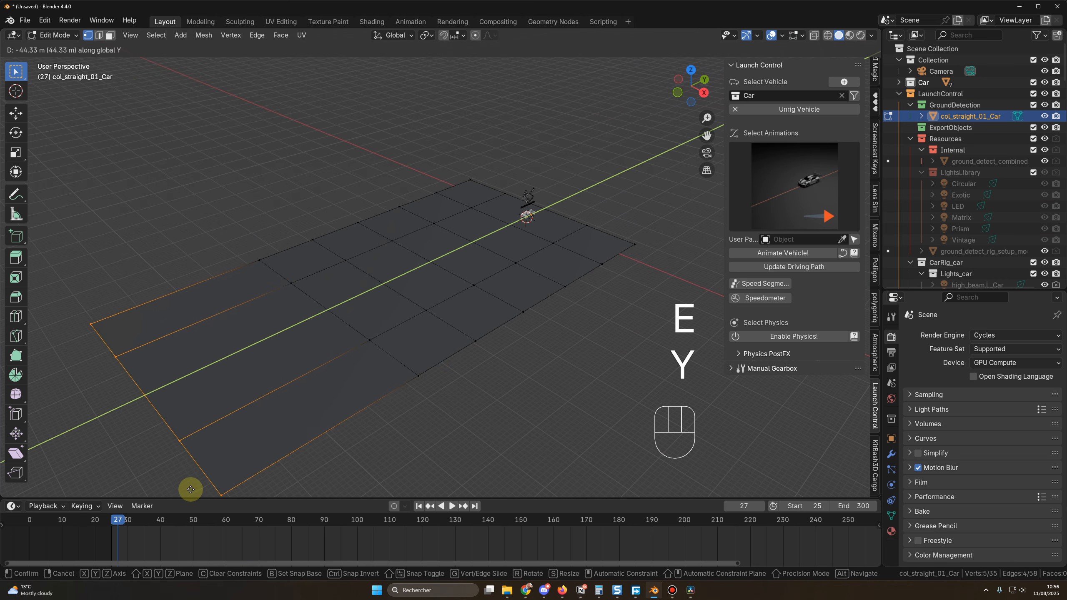
{"action": "left_click", "coordinate": [151, 41]}
{"action": "key", "text": "Tab"}
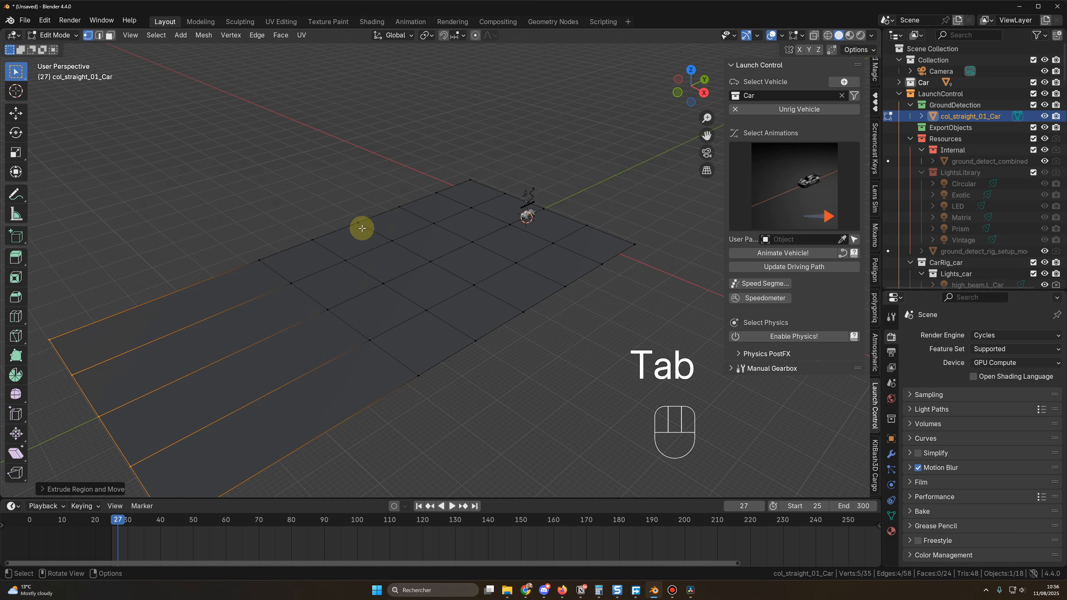
{"action": "key", "text": "Tab"}
{"action": "middle_click_drag", "start_coordinate": [304, 157], "coordinate": [311, 145]}
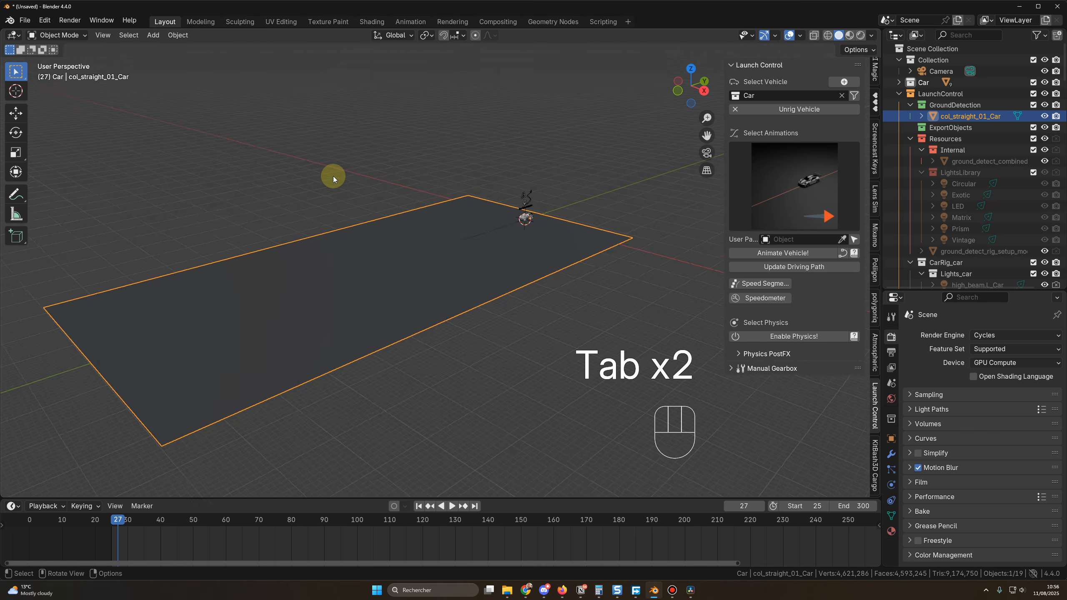
Step: Update the driving path in Launch Control and play the animation to check the truck's drive along it
{"action": "scroll", "coordinate": [374, 194], "scroll_direction": "up", "scroll_amount": 2}
{"action": "scroll", "coordinate": [421, 226], "scroll_direction": "up", "scroll_amount": 1}
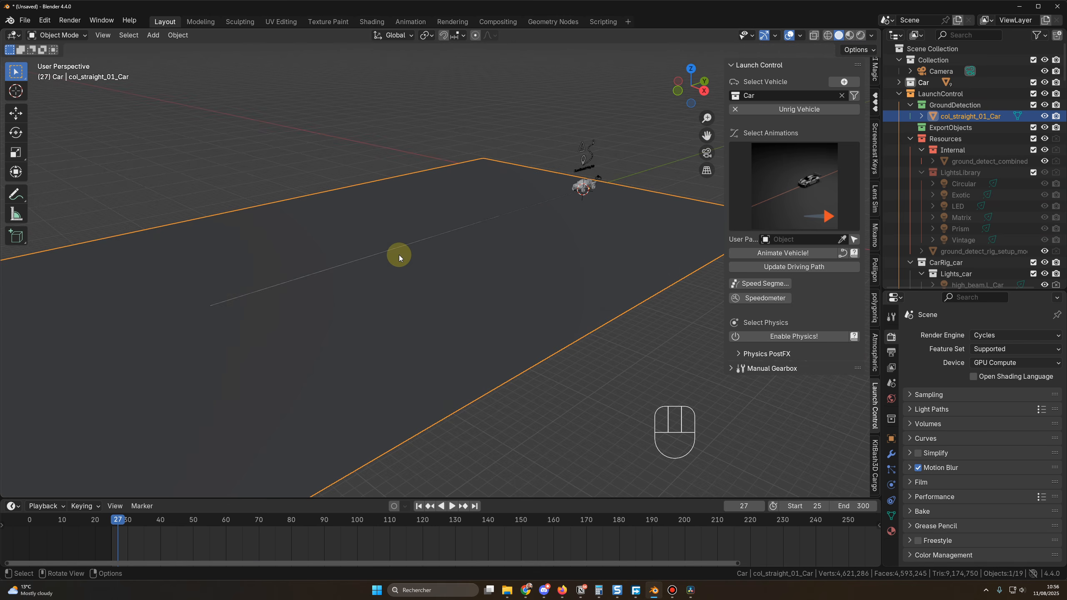
{"action": "middle_click_drag", "start_coordinate": [402, 254], "coordinate": [455, 266]}
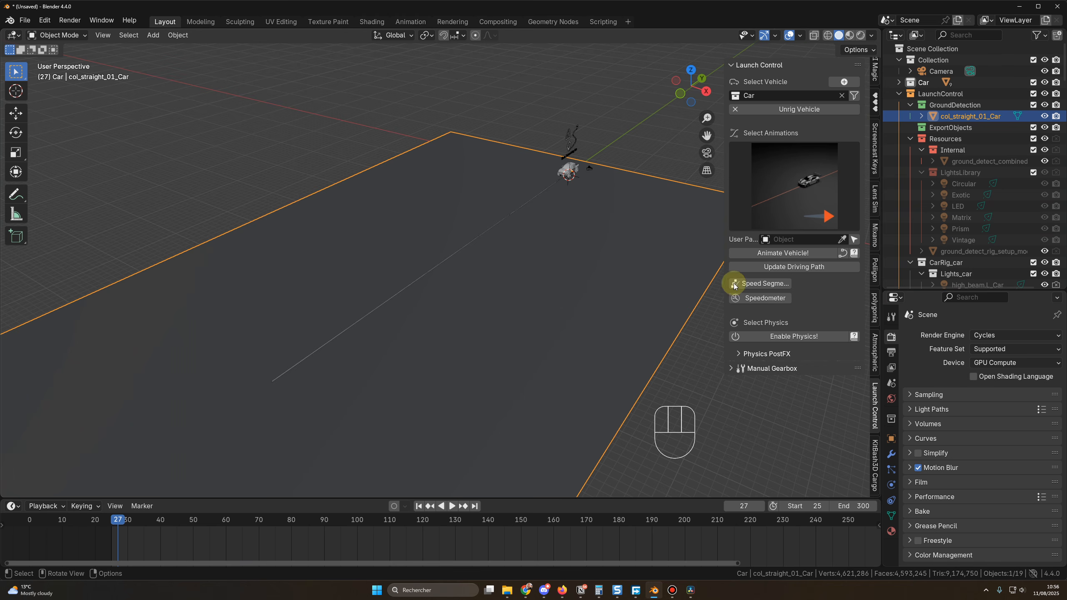
{"action": "left_click", "coordinate": [797, 267]}
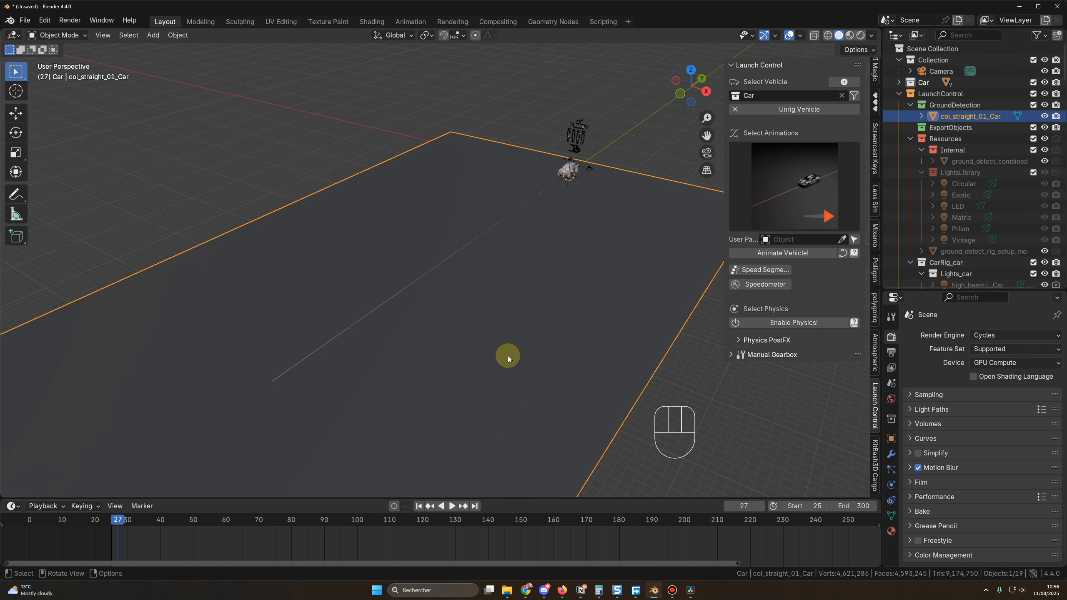
{"action": "key", "text": "space"}
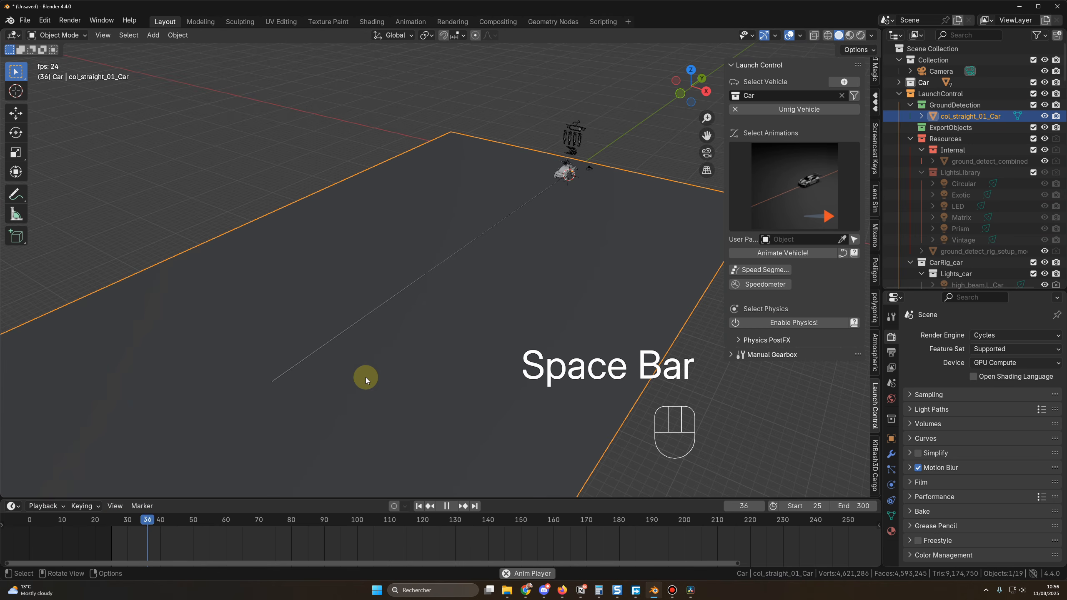
{"action": "middle_click_drag", "start_coordinate": [362, 408], "coordinate": [368, 387]}
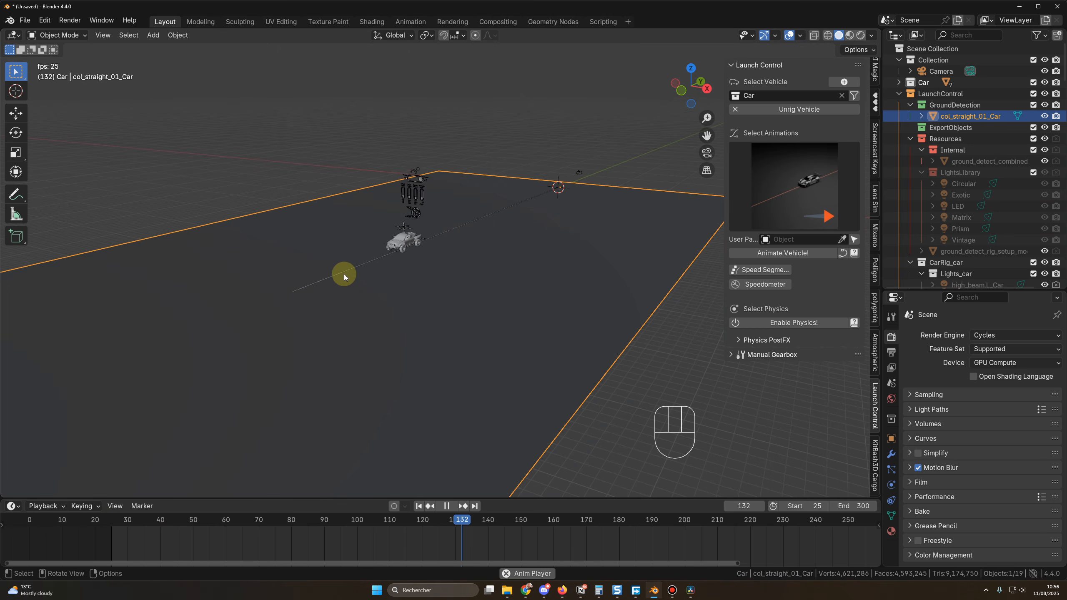
{"action": "key", "text": "space"}
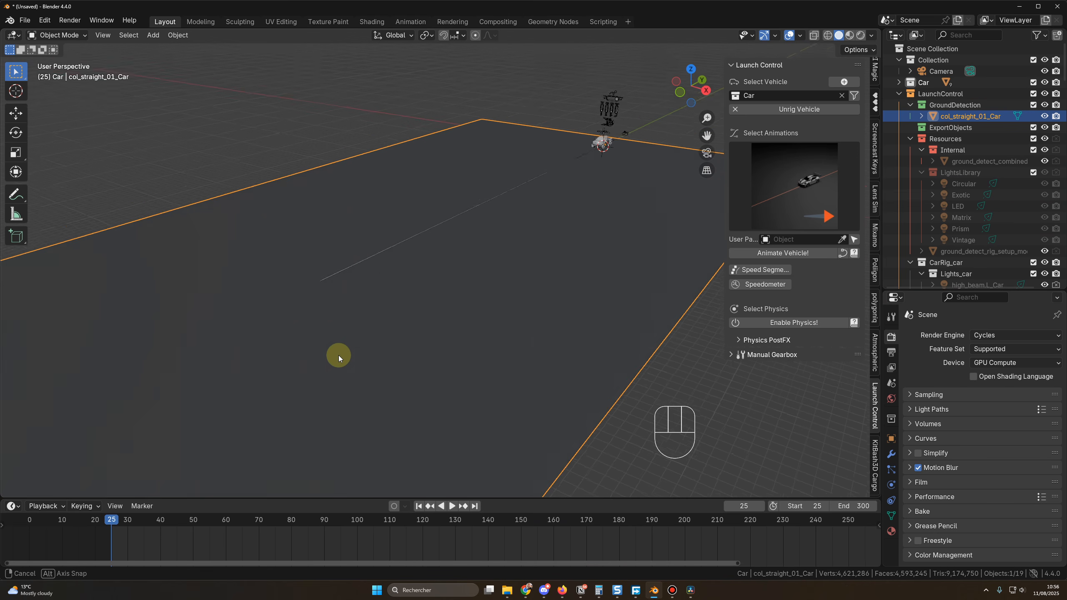
Step: Extrude the far end of the driving path again along the global Y axis and leave Edit Mode
{"action": "middle_click_drag", "start_coordinate": [338, 355], "coordinate": [342, 343]}
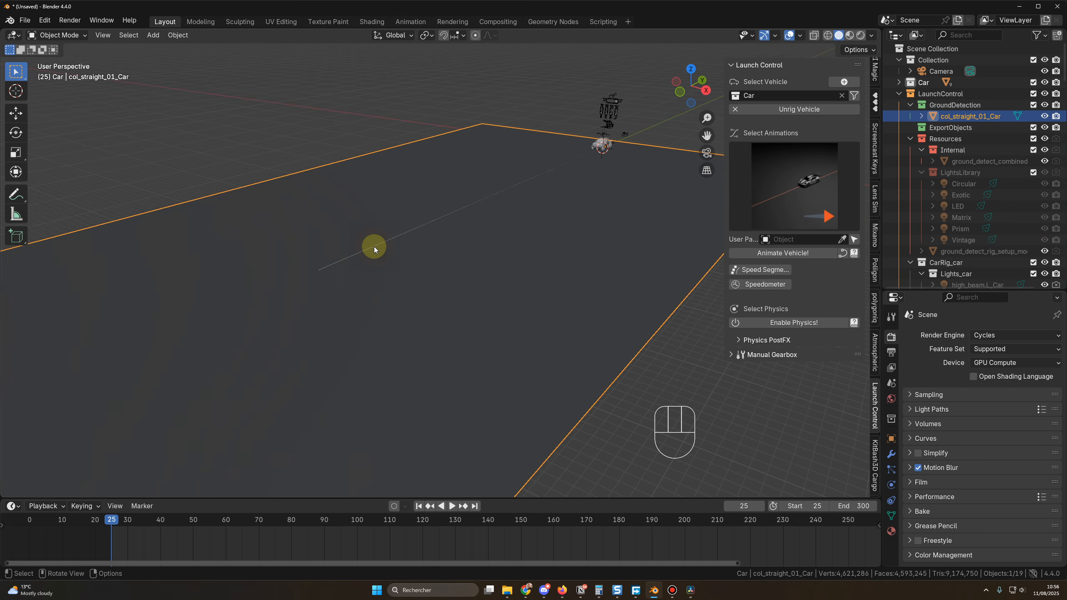
{"action": "left_click", "coordinate": [398, 236]}
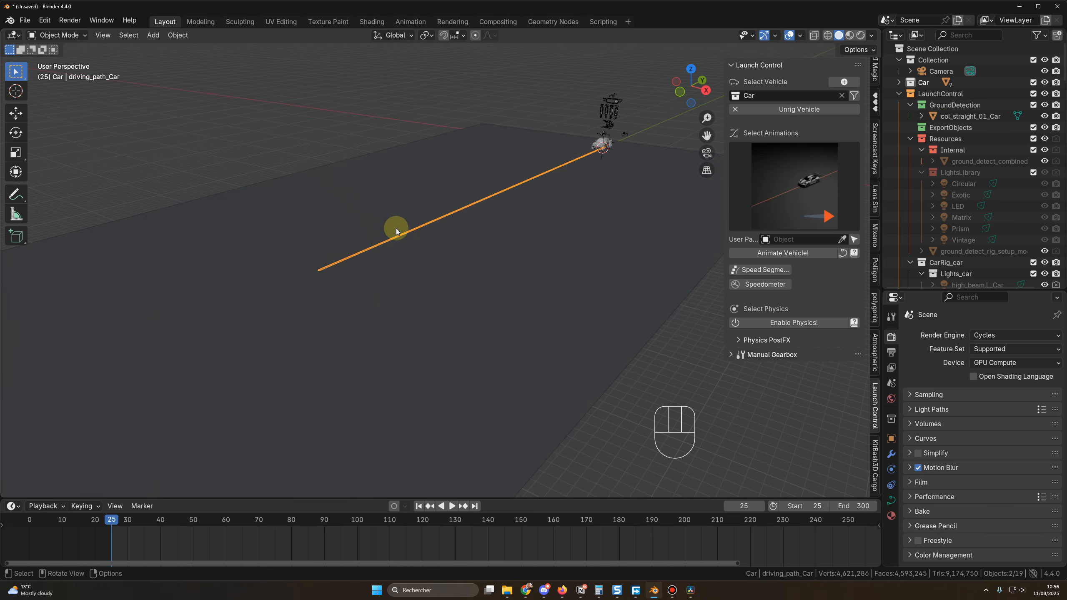
{"action": "key", "text": "Tab"}
{"action": "mouse_move", "coordinate": [396, 229]}
{"action": "middle_mouse_down"}
{"action": "mouse_move", "coordinate": [353, 333]}
{"action": "mouse_move", "coordinate": [388, 216]}
{"action": "middle_mouse_up"}
{"action": "left_click", "coordinate": [430, 256]}
{"action": "key", "text": "e"}
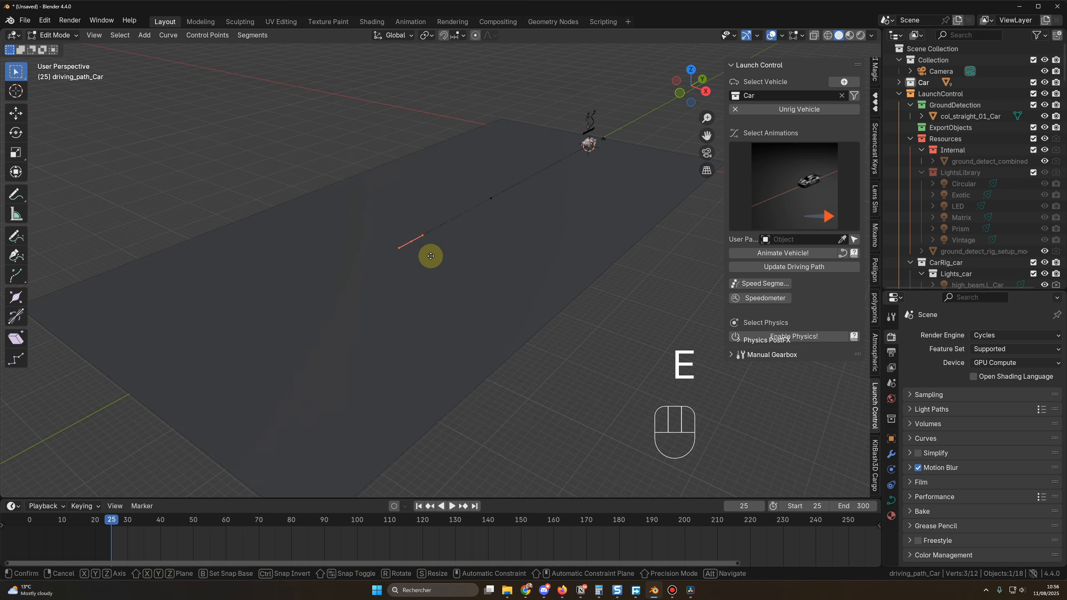
{"action": "key", "text": "y"}
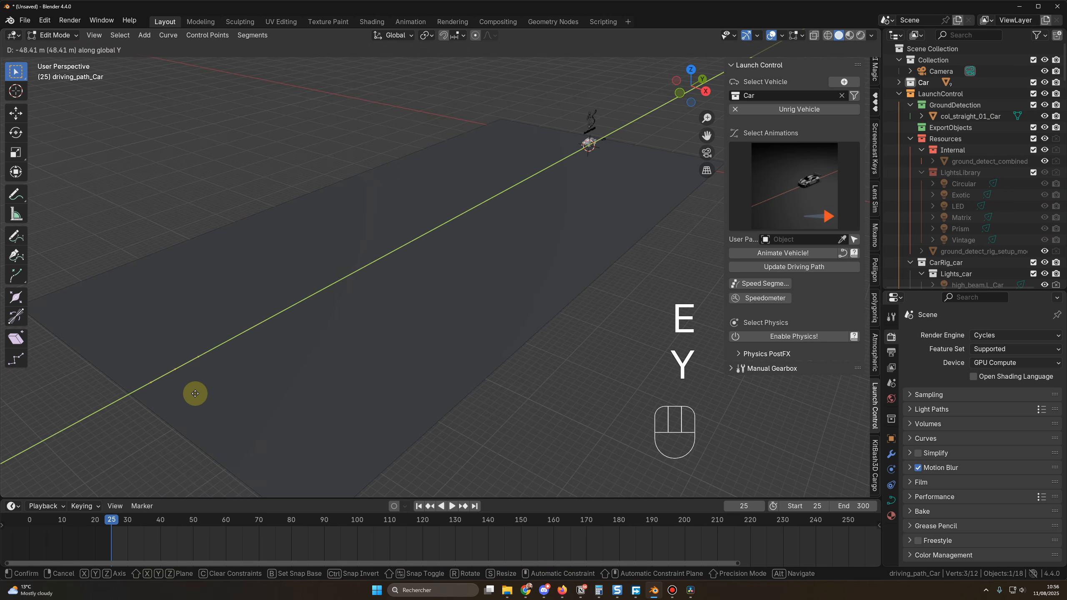
{"action": "right_click", "coordinate": [185, 397]}
{"action": "key", "text": "Tab"}
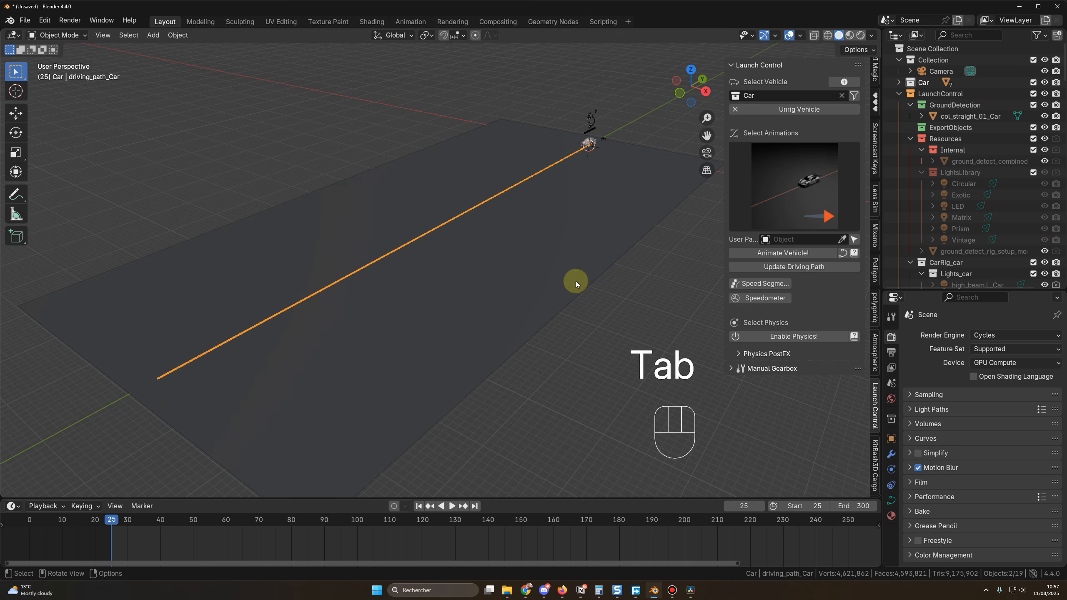
Step: Update the driving path for its second extension and play the animation, stopping at frame 146
{"action": "key", "text": "ctrl+z"}
{"action": "key", "text": "space"}
{"action": "key", "text": "space"}
{"action": "key", "text": "space"}
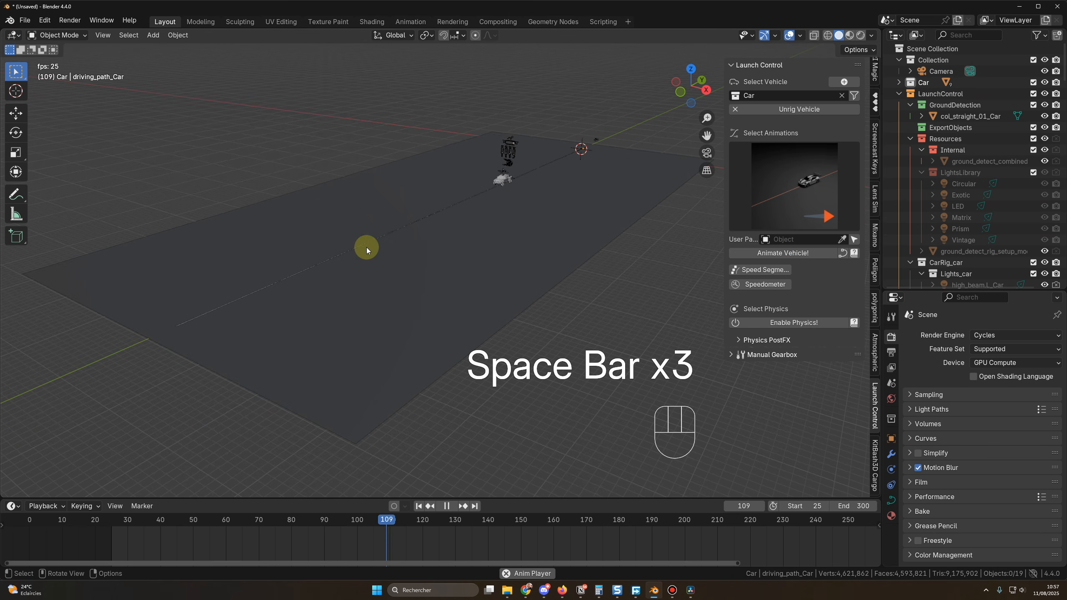
{"action": "key", "text": "space"}
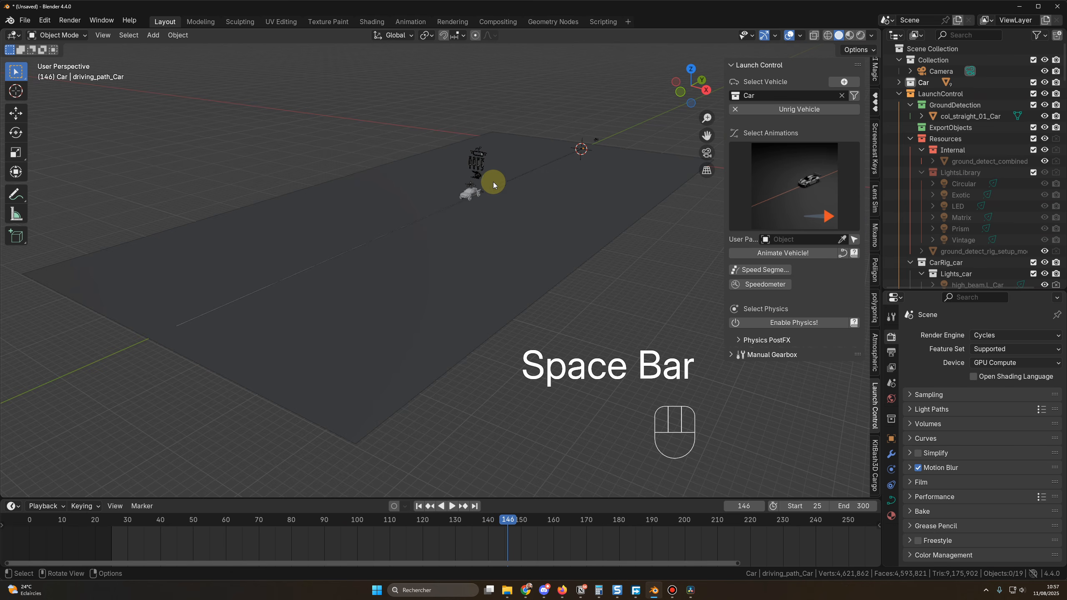
Step: Select the car's rig, focus the view on it, and switch it to Pose Mode
{"action": "middle_click_drag", "start_coordinate": [506, 234], "coordinate": [488, 162]}
{"action": "left_click", "coordinate": [487, 158]}
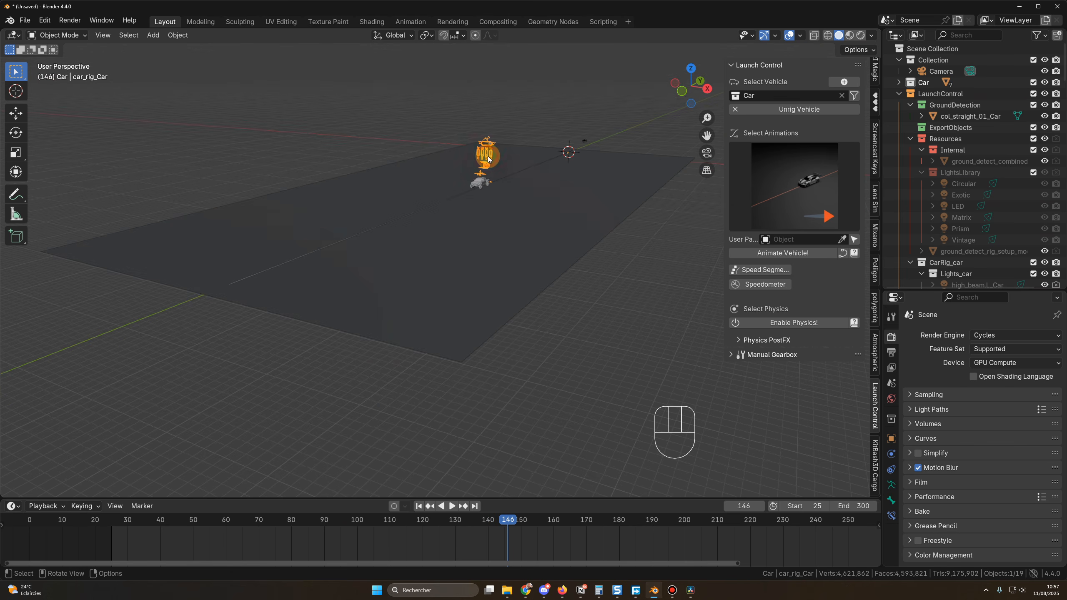
{"action": "key", "text": "KP_Decimal"}
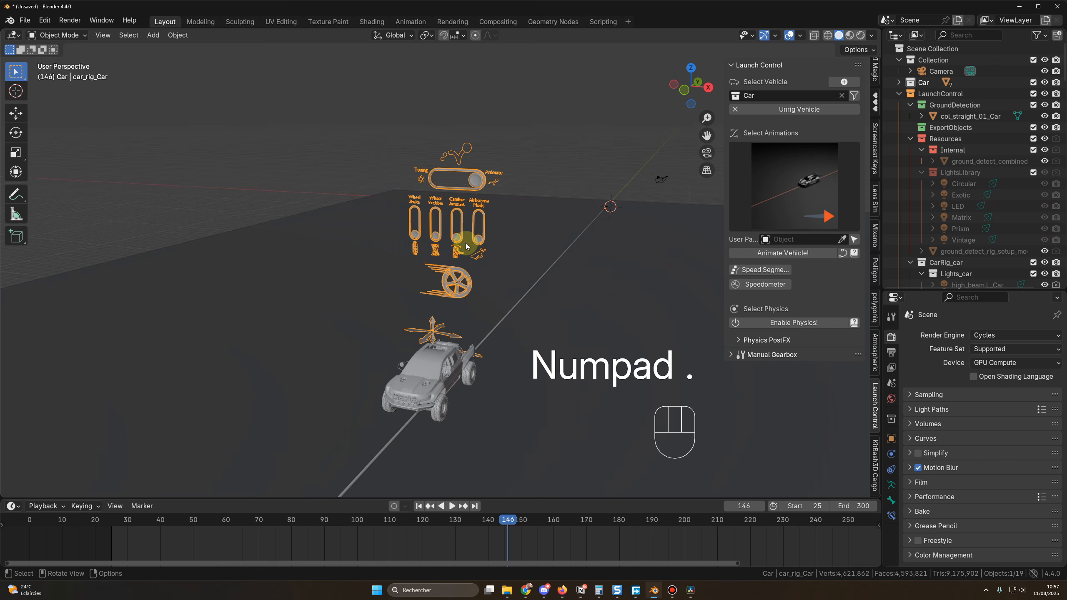
{"action": "key", "text": "ctrl+Tab"}
{"action": "scroll", "coordinate": [465, 243], "scroll_direction": "down", "scroll_amount": 2}
{"action": "middle_click_drag", "start_coordinate": [467, 300], "coordinate": [471, 223], "text": "shift"}
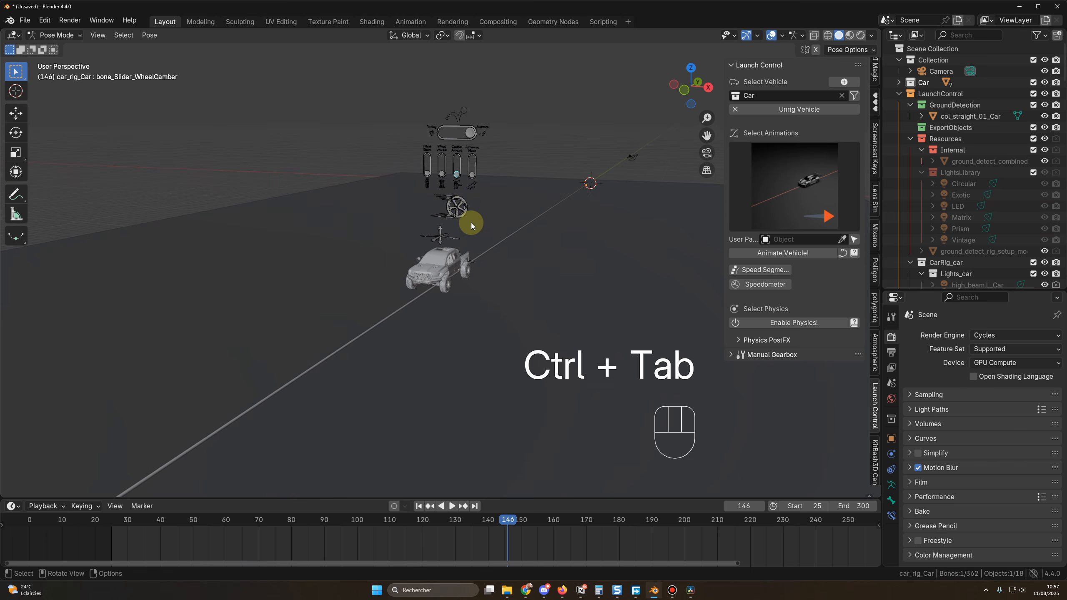
Step: Select the speed wheel control bone above the truck and delete its middle keyframe
{"action": "scroll", "coordinate": [481, 315], "scroll_direction": "down", "scroll_amount": 5}
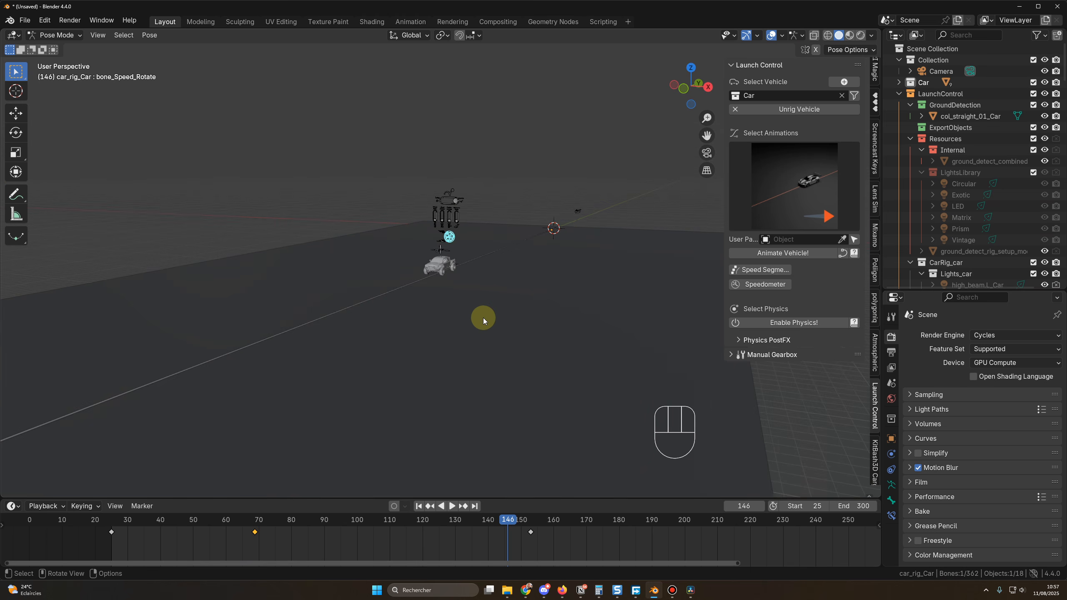
{"action": "middle_click_drag", "start_coordinate": [459, 327], "coordinate": [496, 293], "text": "shift"}
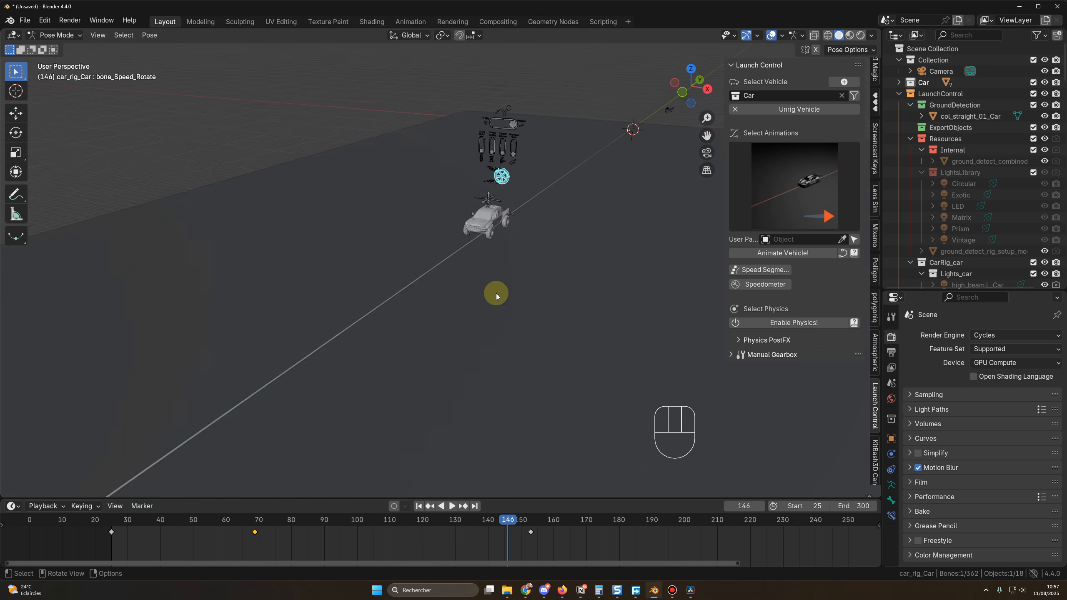
{"action": "scroll", "coordinate": [495, 293], "scroll_direction": "up", "scroll_amount": 3}
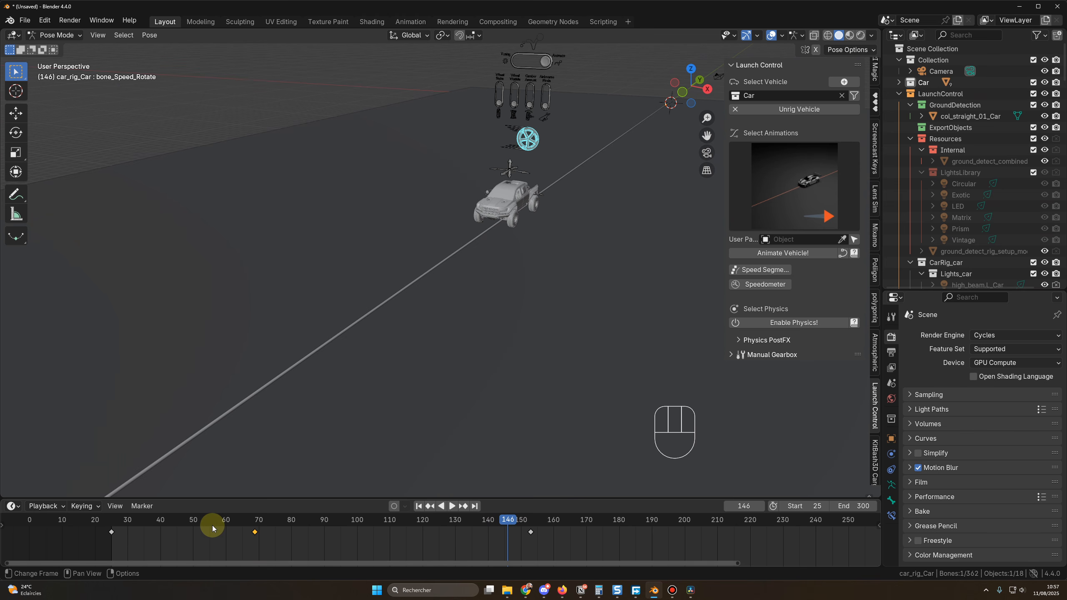
{"action": "key", "text": "Delete"}
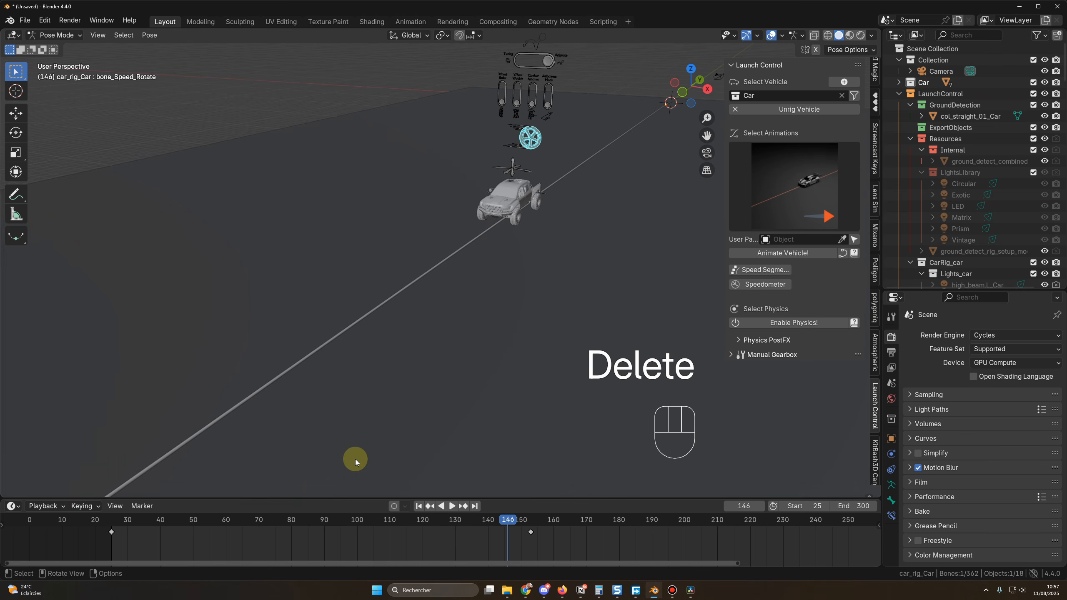
Step: Extend the visible timeline range and move the speed control's last keyframe to frame 300
{"action": "mouse_move", "coordinate": [393, 390]}
{"action": "middle_mouse_down"}
{"action": "mouse_move", "coordinate": [397, 377]}
{"action": "mouse_move", "coordinate": [386, 391]}
{"action": "middle_mouse_up"}
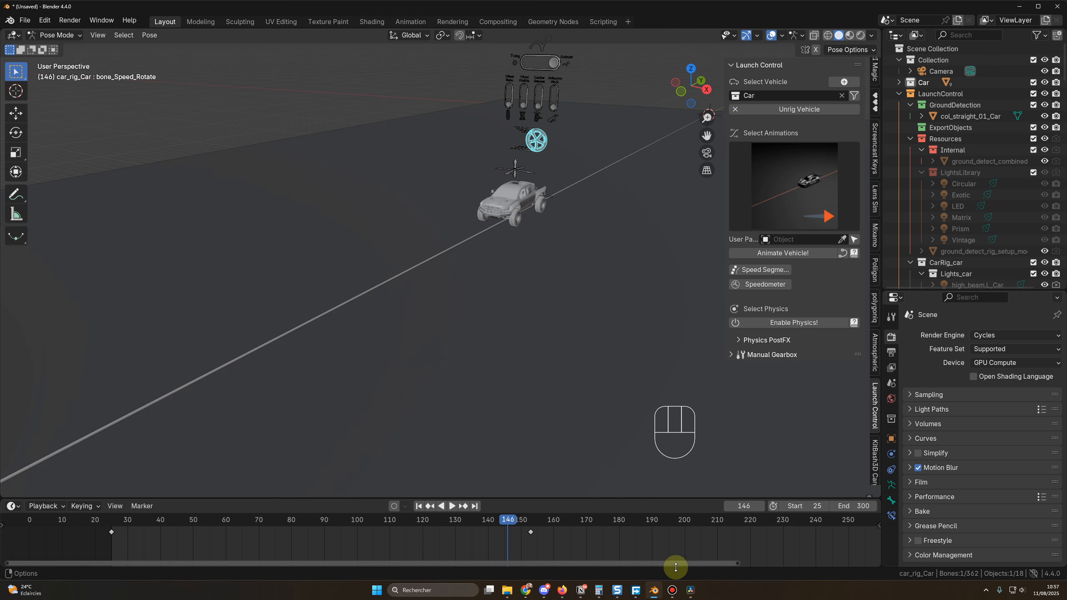
{"action": "left_click", "coordinate": [737, 563]}
{"action": "left_click_drag", "start_coordinate": [737, 564], "coordinate": [916, 565]}
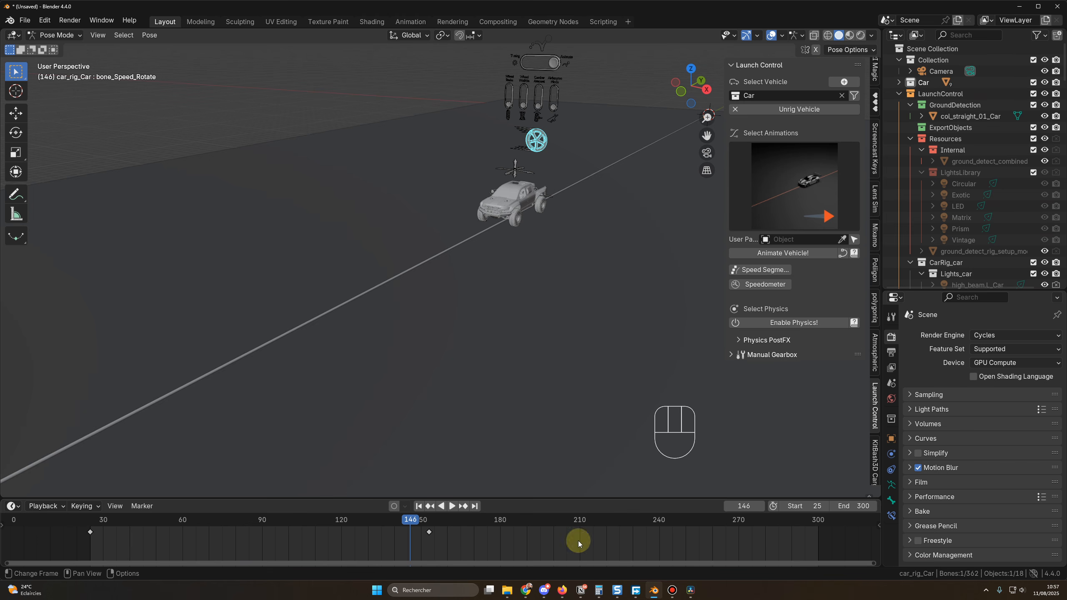
{"action": "left_click", "coordinate": [429, 533]}
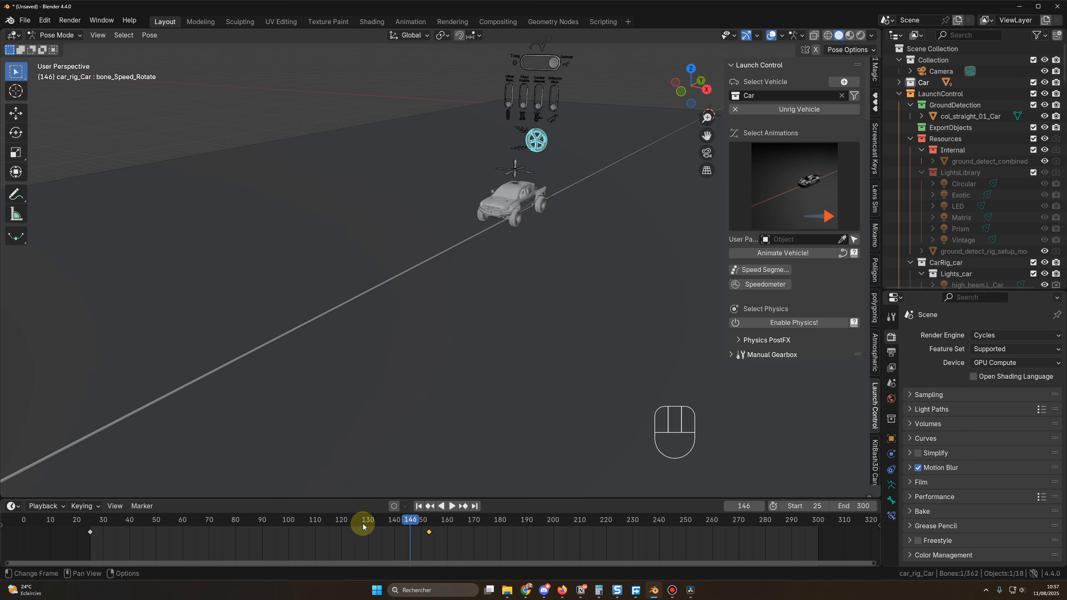
{"action": "left_click_drag", "start_coordinate": [431, 536], "coordinate": [818, 534]}
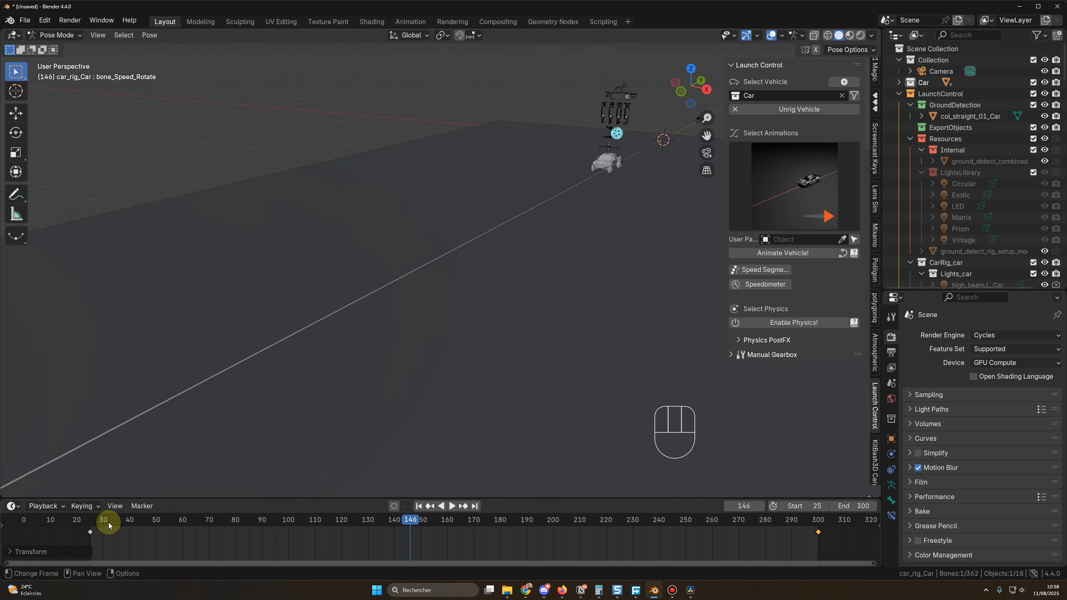
Step: Play the animation from frame 25 to check the truck's retimed drive
{"action": "left_click", "coordinate": [91, 521]}
{"action": "key", "text": "space"}
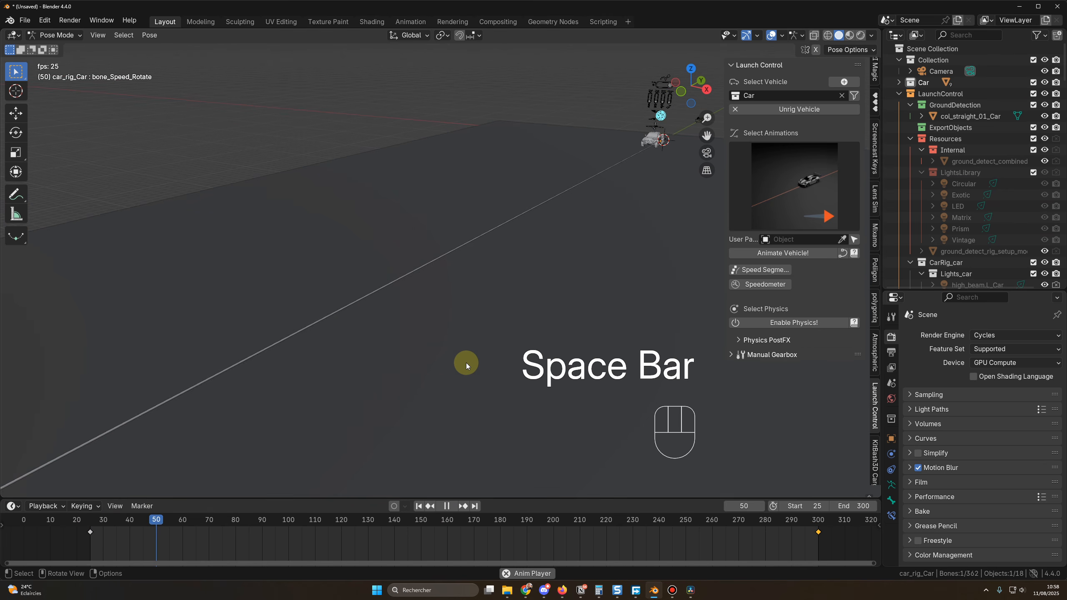
{"action": "key", "text": "space"}
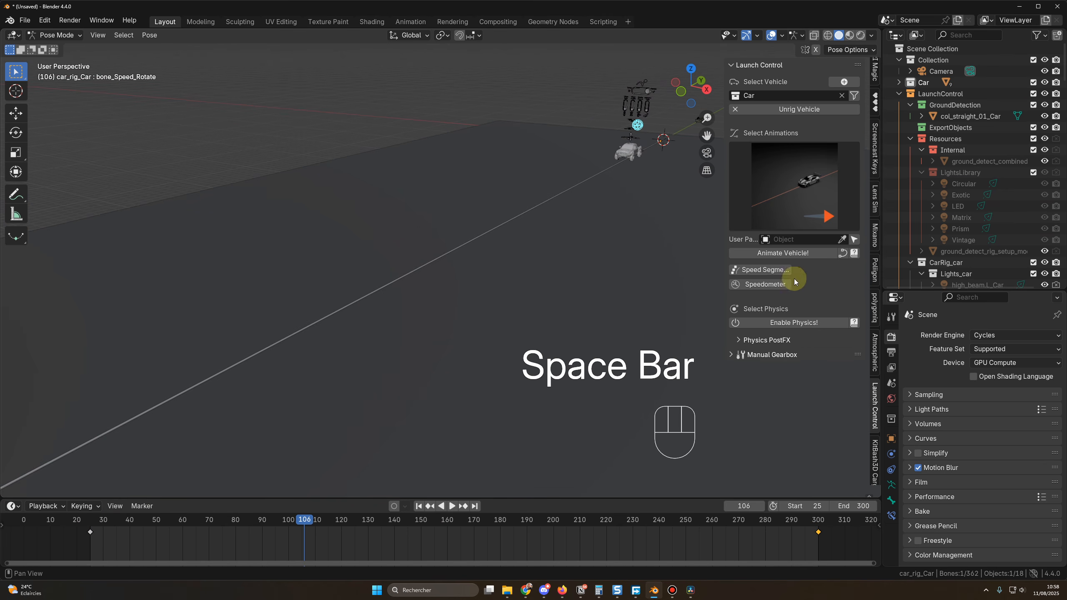
Step: Enable the speedometer in Launch Control and play the animation to check the truck's speed
{"action": "left_click", "coordinate": [765, 285]}
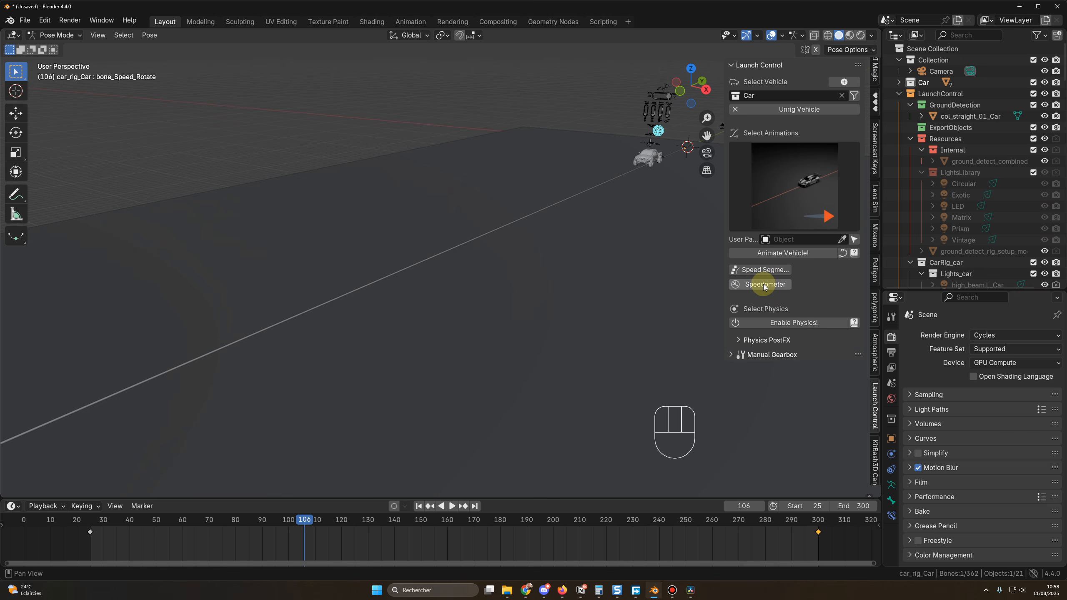
{"action": "left_click", "coordinate": [764, 285]}
{"action": "key", "text": "space"}
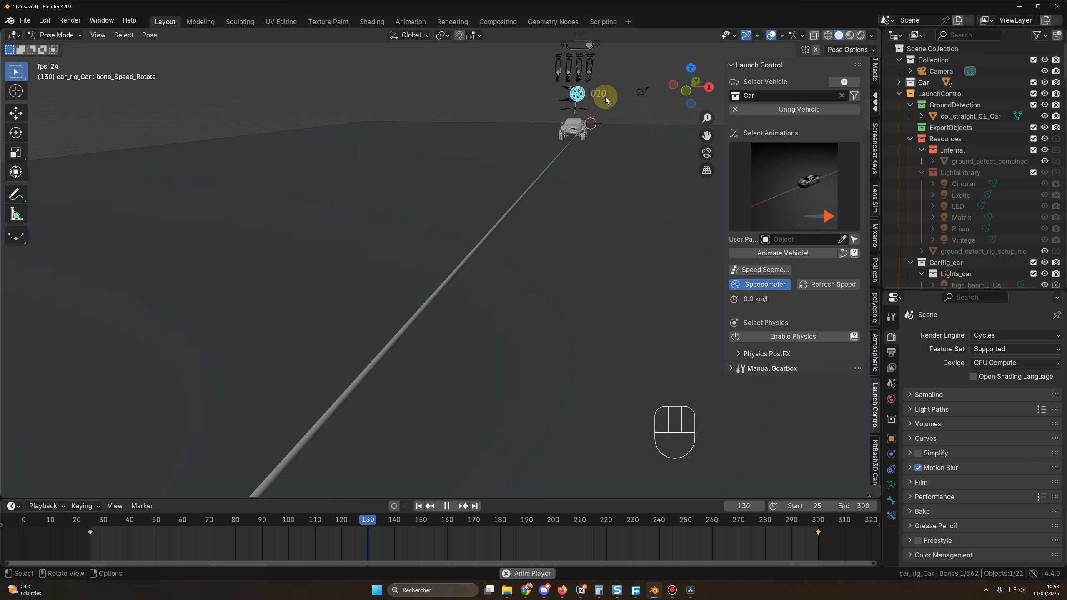
{"action": "key", "text": "space"}
{"action": "middle_click_drag", "start_coordinate": [512, 349], "coordinate": [546, 319]}
{"action": "middle_click_drag", "start_coordinate": [629, 248], "coordinate": [507, 278]}
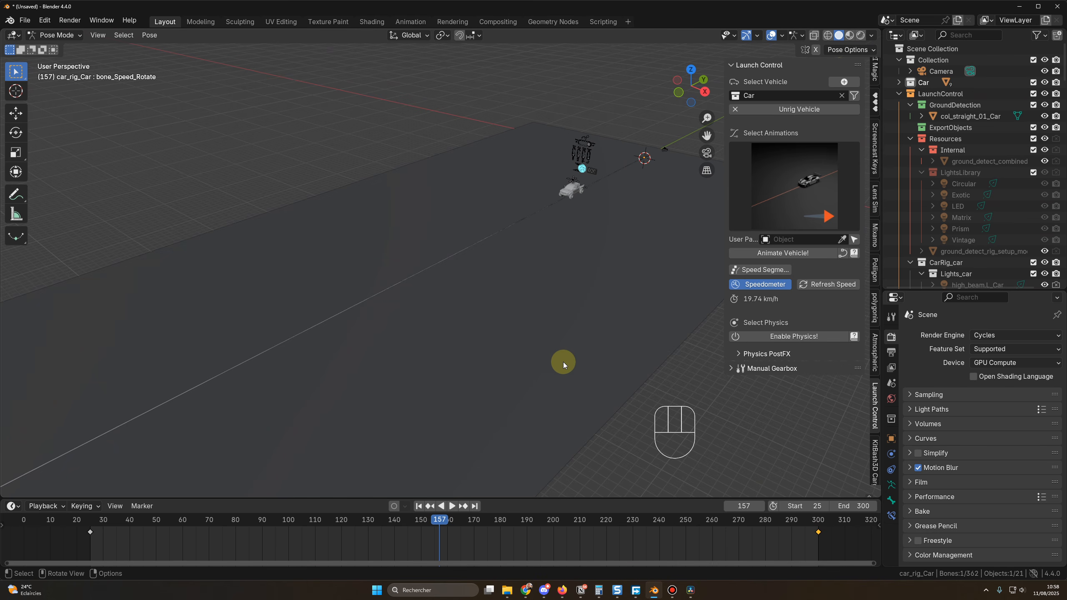
{"action": "middle_click_drag", "start_coordinate": [590, 248], "coordinate": [543, 273]}
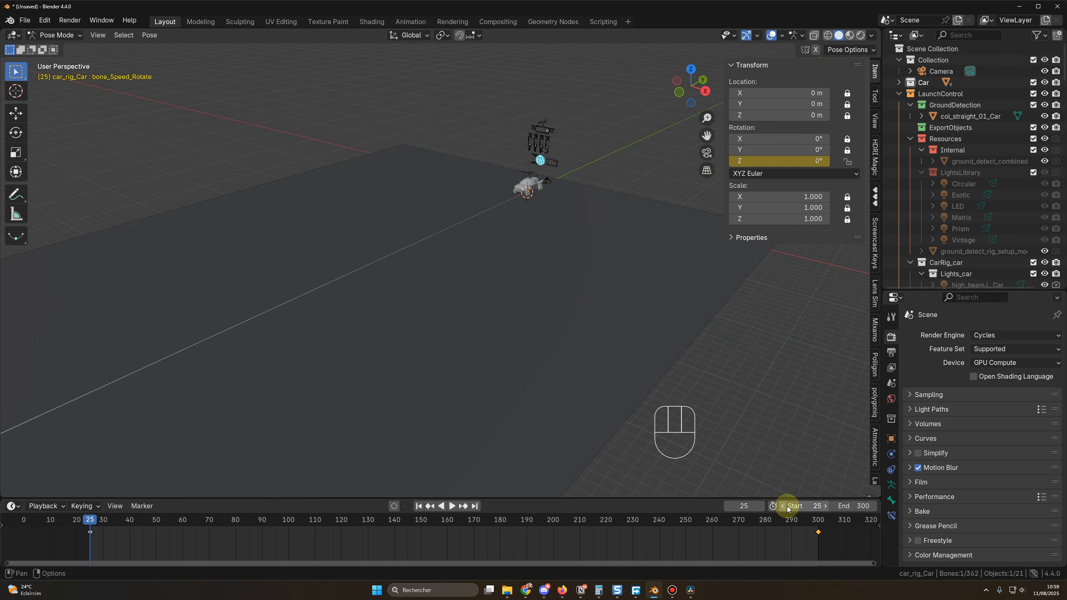
Step: At frame 300, set the speed control bone's Z rotation to 600° and keyframe its rotation
{"action": "left_click", "coordinate": [818, 519]}
{"action": "key", "text": "KP_Decimal"}
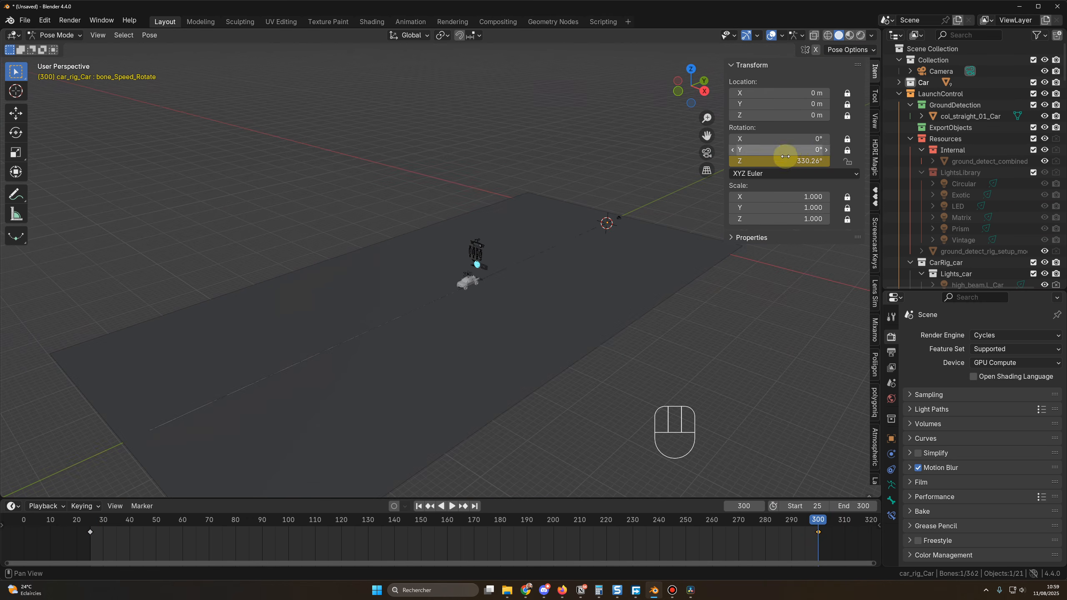
{"action": "left_click_drag", "start_coordinate": [785, 161], "coordinate": [792, 161]}
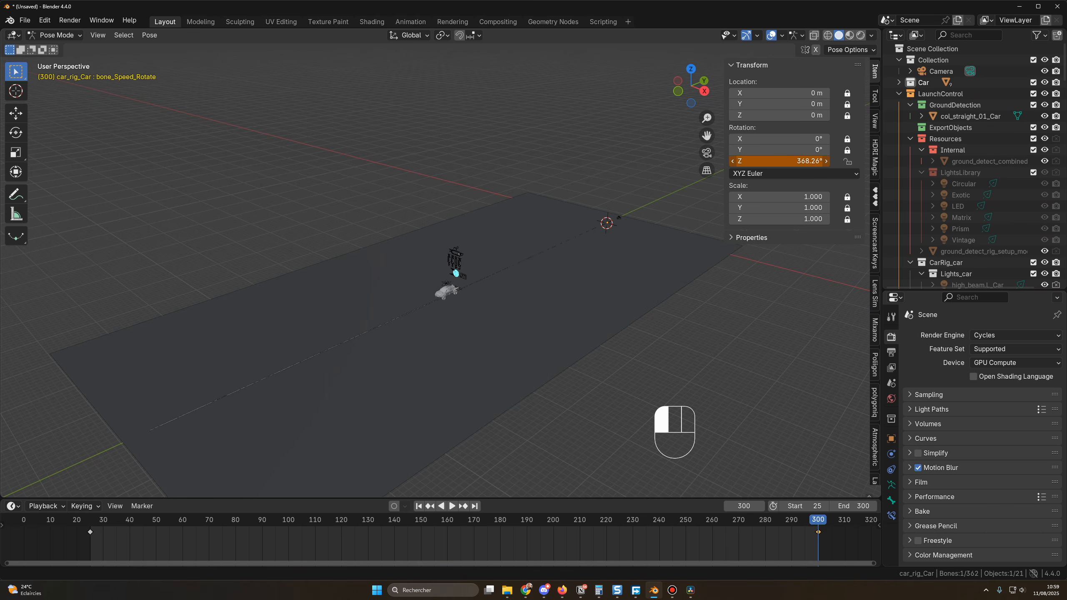
{"action": "left_click_drag", "start_coordinate": [792, 161], "coordinate": [778, 160]}
{"action": "left_click", "coordinate": [779, 159]}
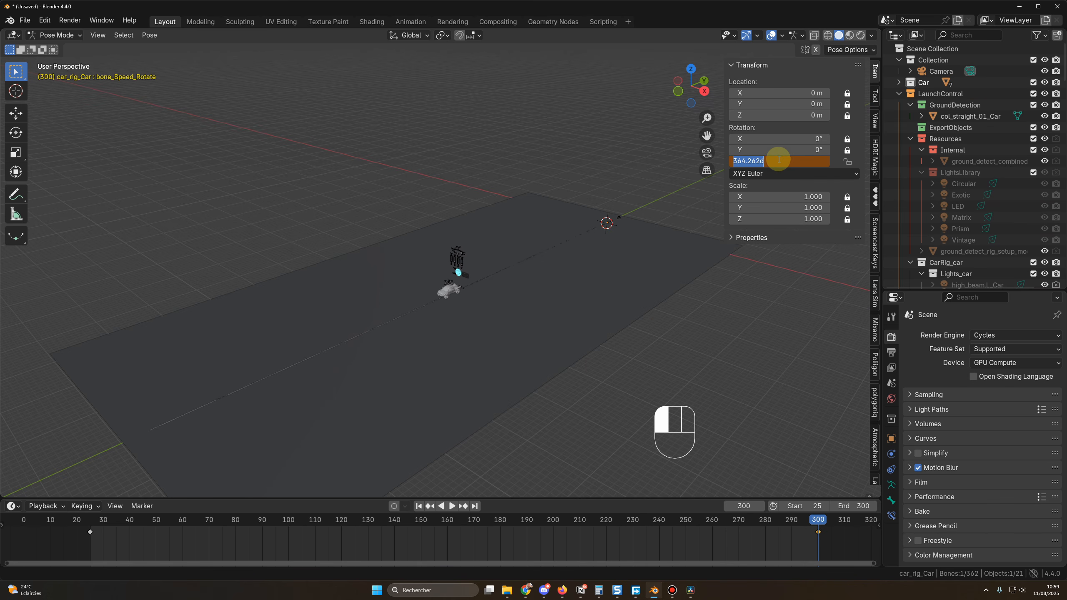
{"action": "type", "text": "600"}
{"action": "key", "text": "Return"}
{"action": "key", "text": "i"}
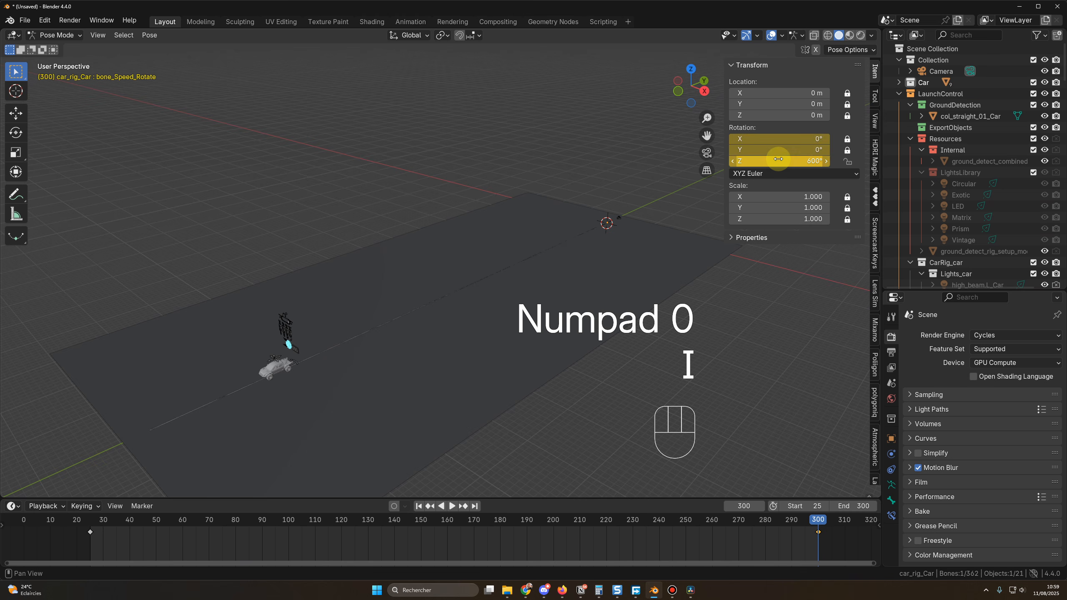
Step: Play the animation from frame 25 to examine the truck's speed and how far it travels along the path
{"action": "left_click", "coordinate": [91, 524]}
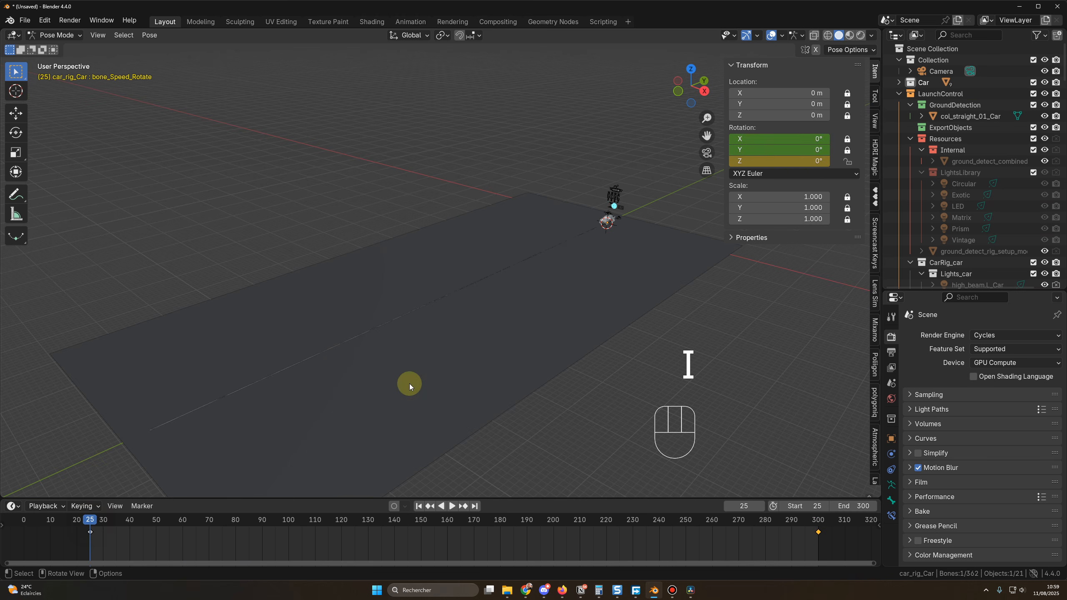
{"action": "middle_click_drag", "start_coordinate": [409, 381], "coordinate": [588, 293]}
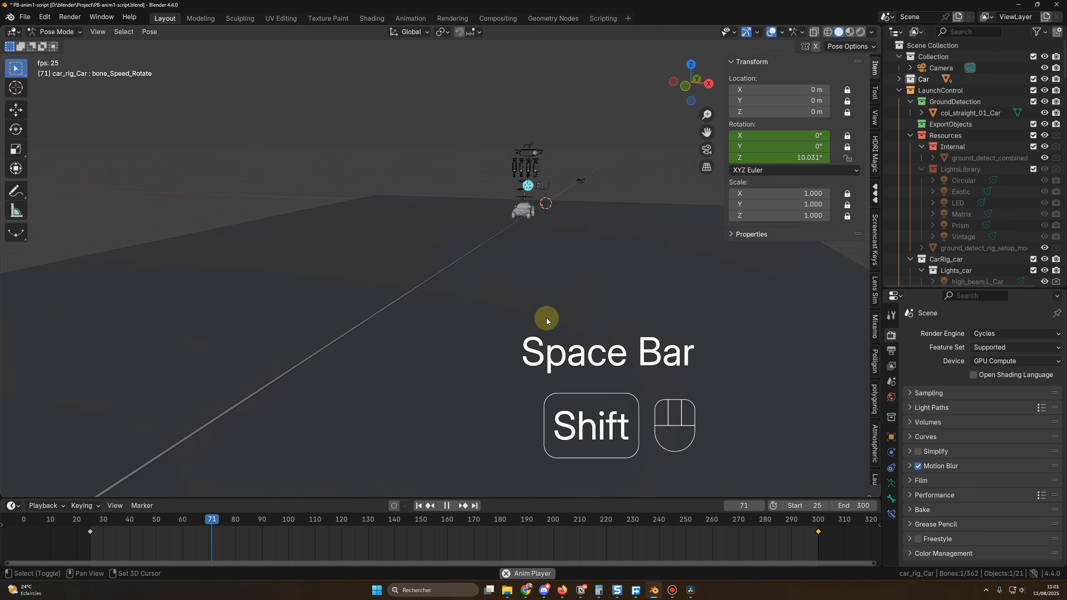
{"action": "scroll", "coordinate": [558, 294], "scroll_direction": "up", "scroll_amount": 2}
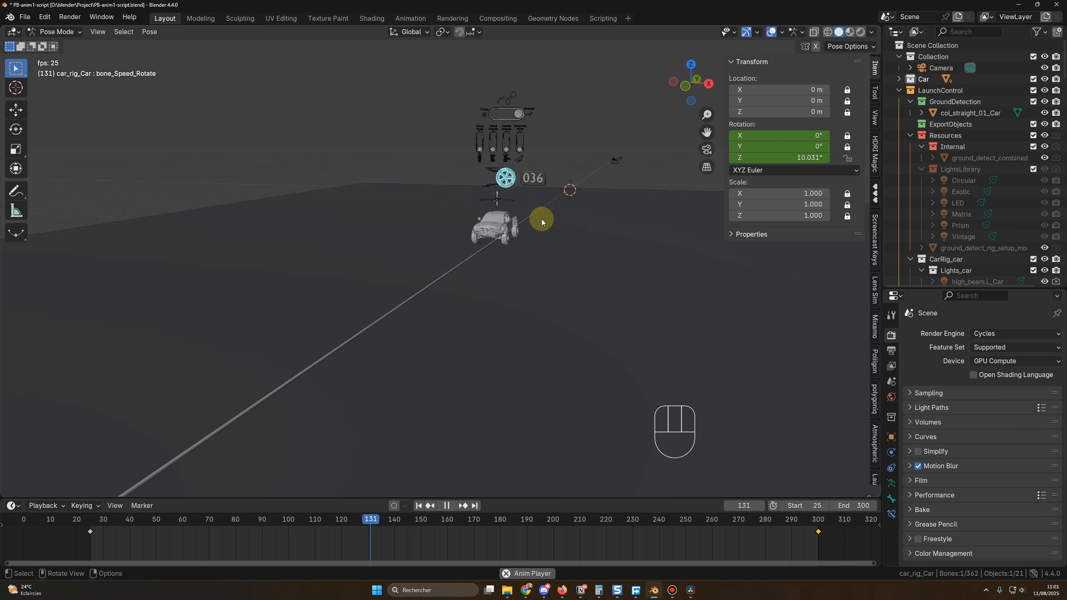
{"action": "key", "text": "space"}
{"action": "left_click", "coordinate": [531, 279]}
{"action": "scroll", "coordinate": [538, 271], "scroll_direction": "down", "scroll_amount": 3}
{"action": "mouse_move", "coordinate": [552, 261]}
{"action": "middle_mouse_down"}
{"action": "mouse_move", "coordinate": [527, 262]}
{"action": "mouse_move", "coordinate": [541, 265]}
{"action": "middle_mouse_up"}
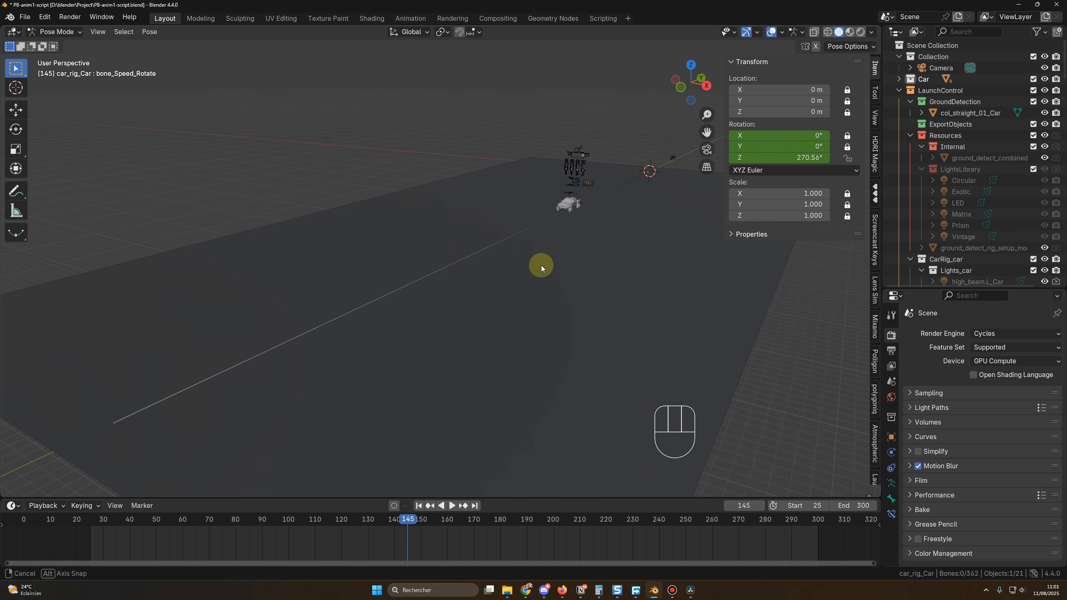
Step: Select the speed wheel control bone and keyframe its Z rotation at 650° on frame 300
{"action": "left_click", "coordinate": [576, 182]}
{"action": "left_click", "coordinate": [818, 521]}
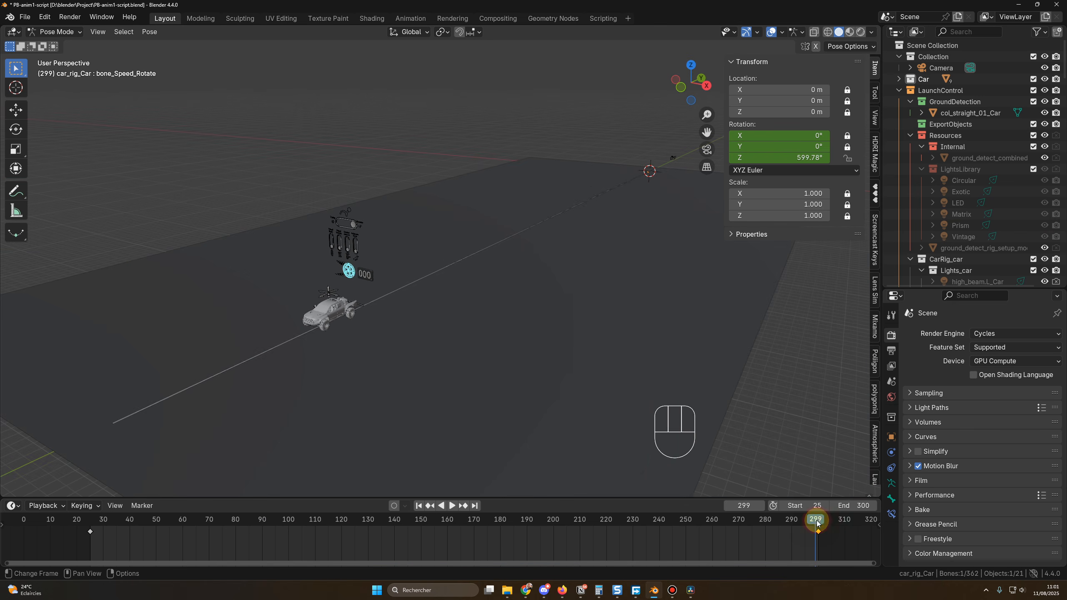
{"action": "left_click", "coordinate": [767, 157]}
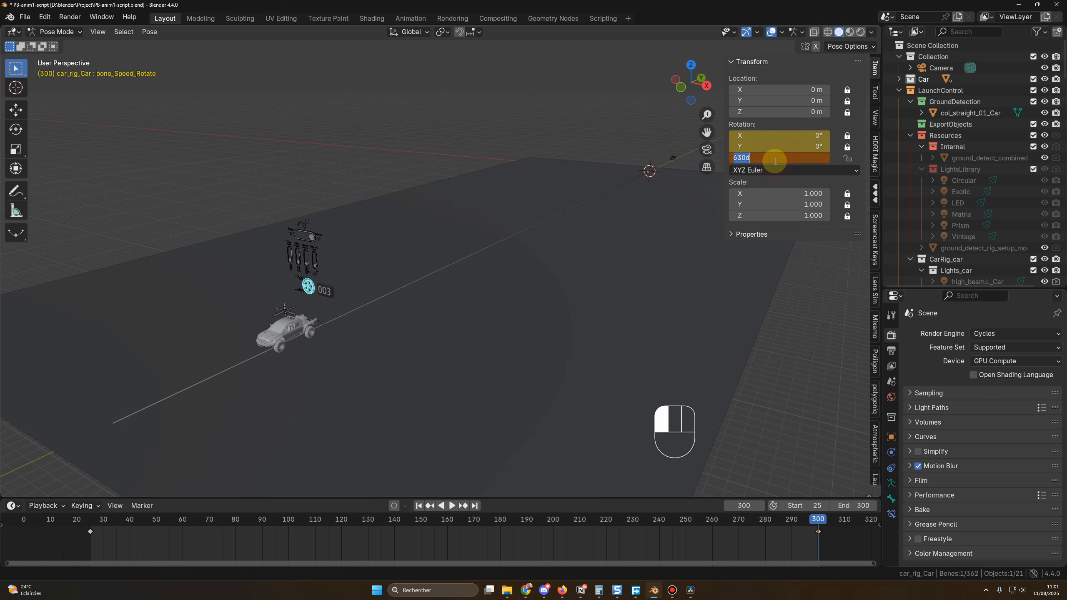
{"action": "type", "text": "650"}
{"action": "key", "text": "Return"}
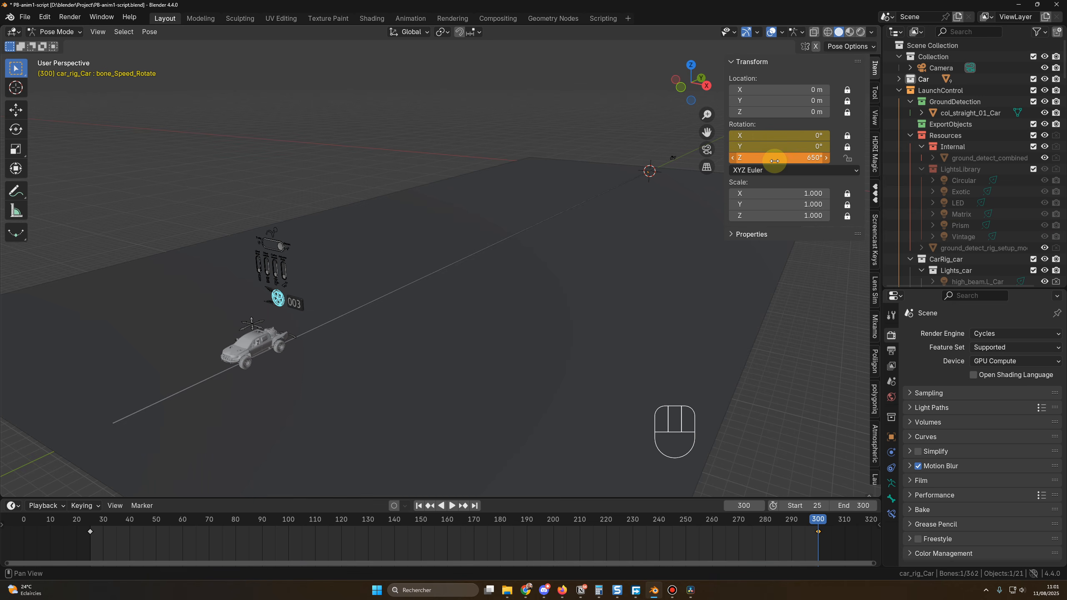
{"action": "key", "text": "space"}
Step: Return to frame 25 and play the animation to check the truck's speed on the speedometer
{"action": "left_click", "coordinate": [89, 522]}
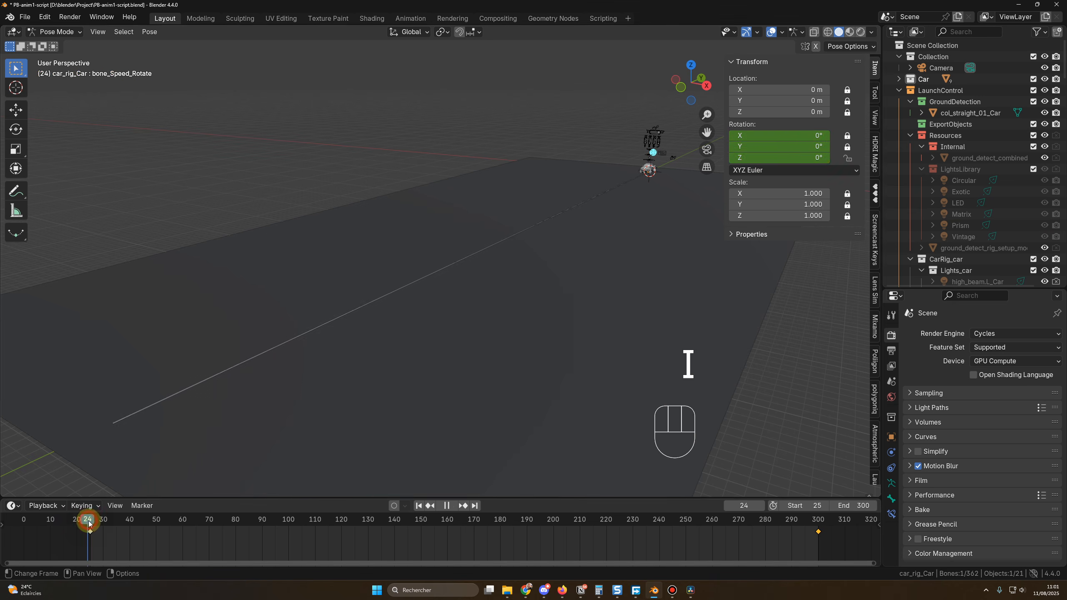
{"action": "left_click_drag", "start_coordinate": [89, 524], "coordinate": [90, 523]}
{"action": "key", "text": "space"}
{"action": "scroll", "coordinate": [637, 231], "scroll_direction": "up", "scroll_amount": 3}
{"action": "middle_click_drag", "start_coordinate": [637, 231], "coordinate": [626, 262]}
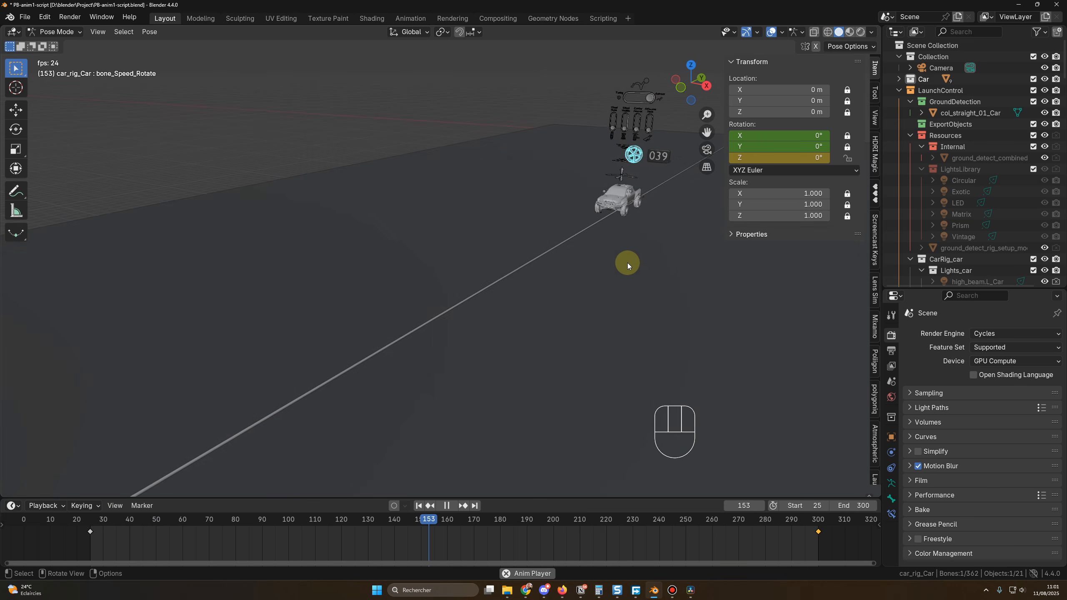
{"action": "key", "text": "space"}
{"action": "scroll", "coordinate": [575, 289], "scroll_direction": "down", "scroll_amount": 4}
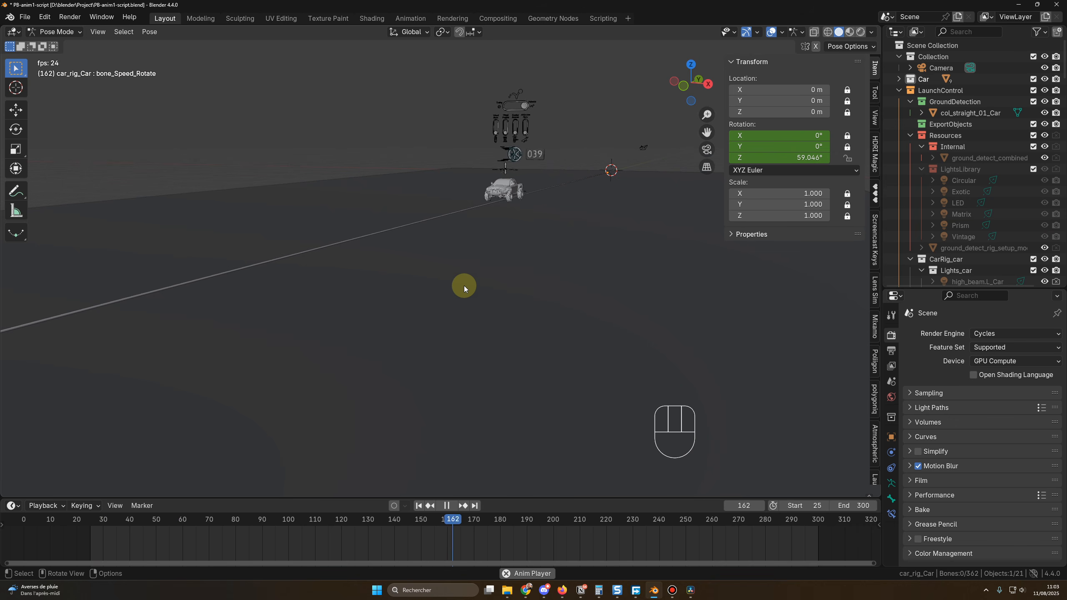
{"action": "key", "text": "space"}
Step: Select the speed wheel control at frame 26, focus the view on it, and replay the truck's start to examine its acceleration
{"action": "left_click", "coordinate": [100, 520]}
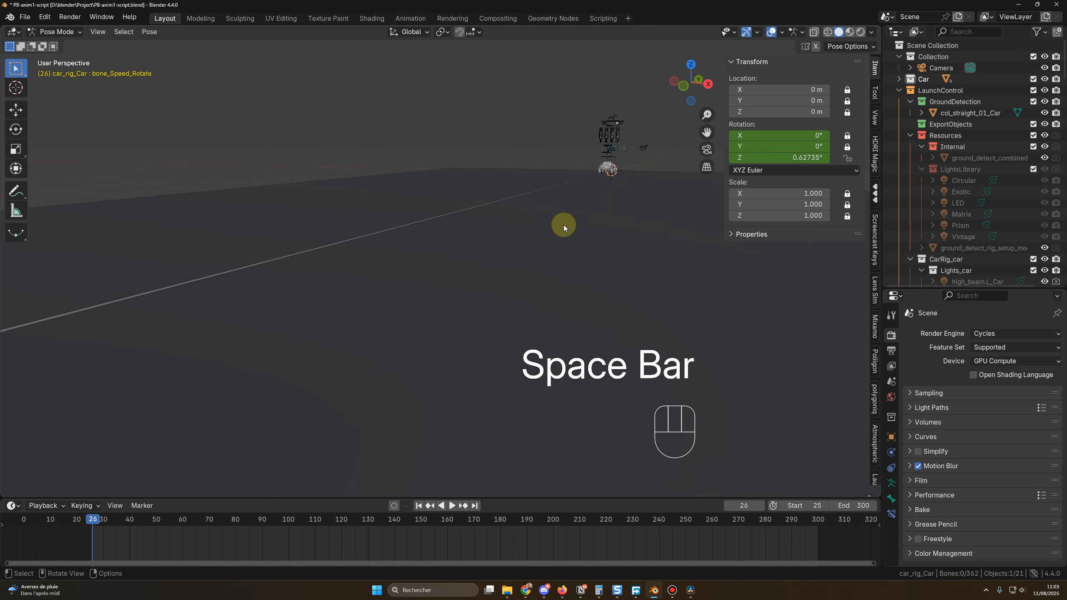
{"action": "key", "text": "KP_Decimal"}
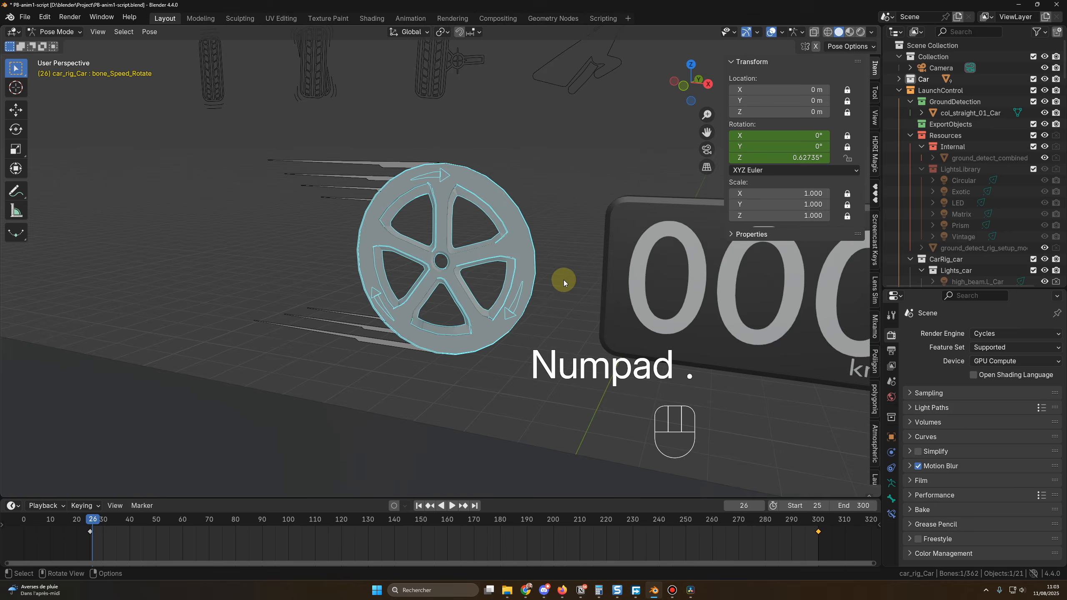
{"action": "scroll", "coordinate": [571, 288], "scroll_direction": "down", "scroll_amount": 10}
{"action": "mouse_move", "coordinate": [524, 331]}
{"action": "middle_mouse_down"}
{"action": "mouse_move", "coordinate": [530, 318]}
{"action": "mouse_move", "coordinate": [516, 342]}
{"action": "mouse_move", "coordinate": [425, 386]}
{"action": "mouse_move", "coordinate": [524, 315]}
{"action": "middle_mouse_up"}
{"action": "key", "text": "space"}
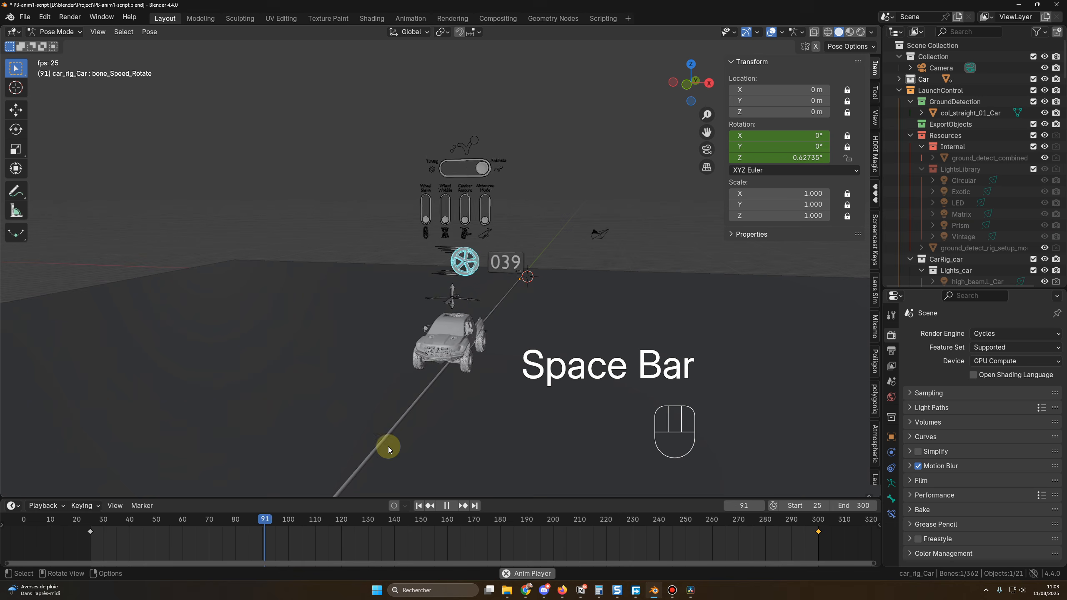
{"action": "left_click", "coordinate": [93, 519]}
{"action": "key", "text": "space"}
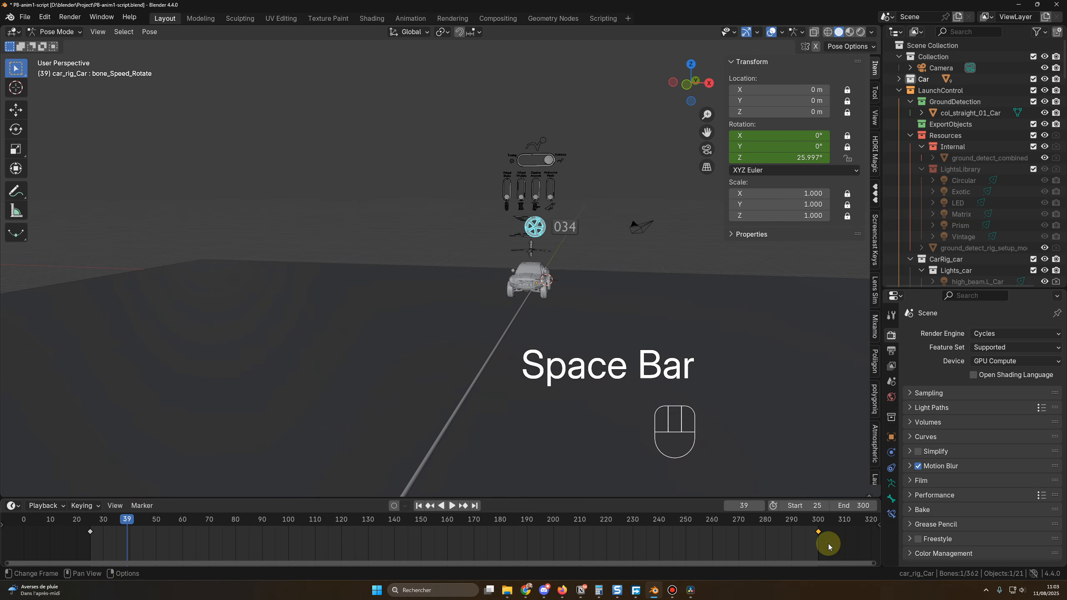
Step: Set the interpolation of the speed wheel control's two keyframes to Linear
{"action": "scroll", "coordinate": [358, 389], "scroll_direction": "down", "scroll_amount": 5}
{"action": "middle_click_drag", "start_coordinate": [358, 389], "coordinate": [475, 340], "text": "shift"}
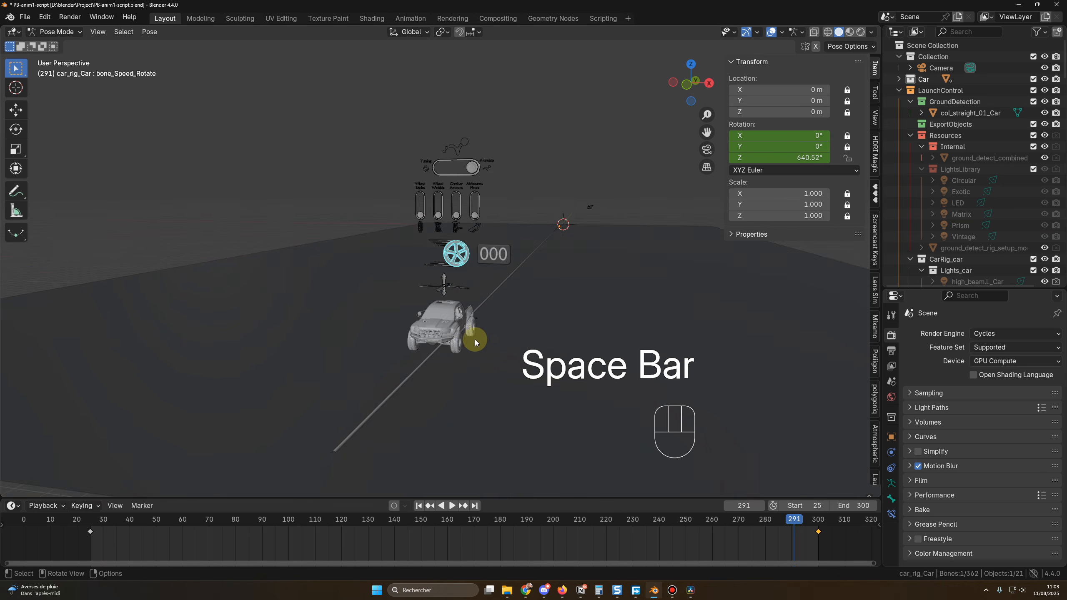
{"action": "middle_click_drag", "start_coordinate": [410, 399], "coordinate": [390, 387]}
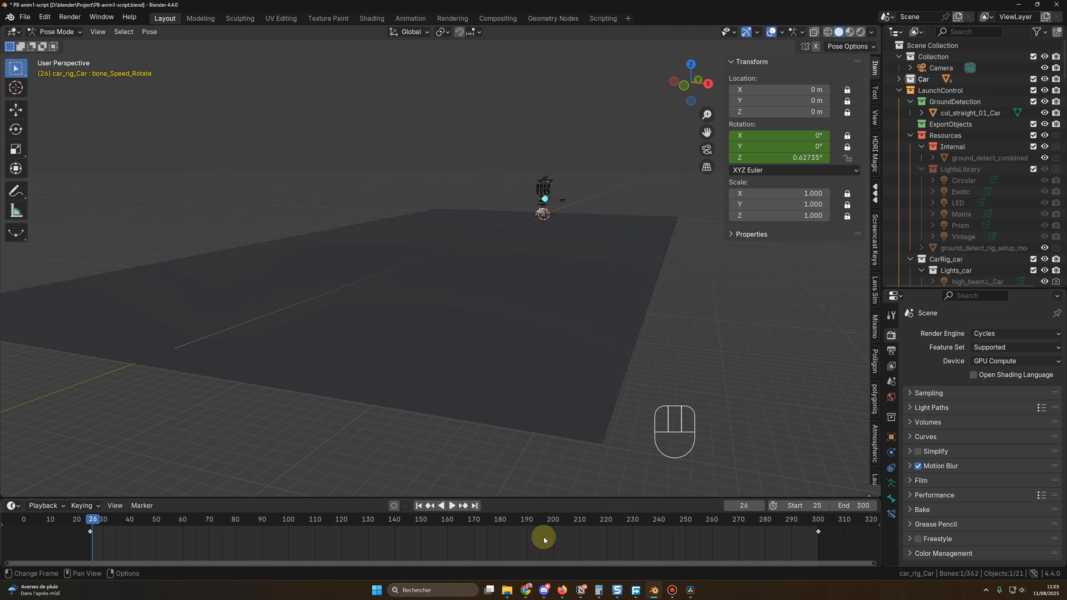
{"action": "right_click", "coordinate": [521, 534]}
{"action": "mouse_move", "coordinate": [504, 497]}
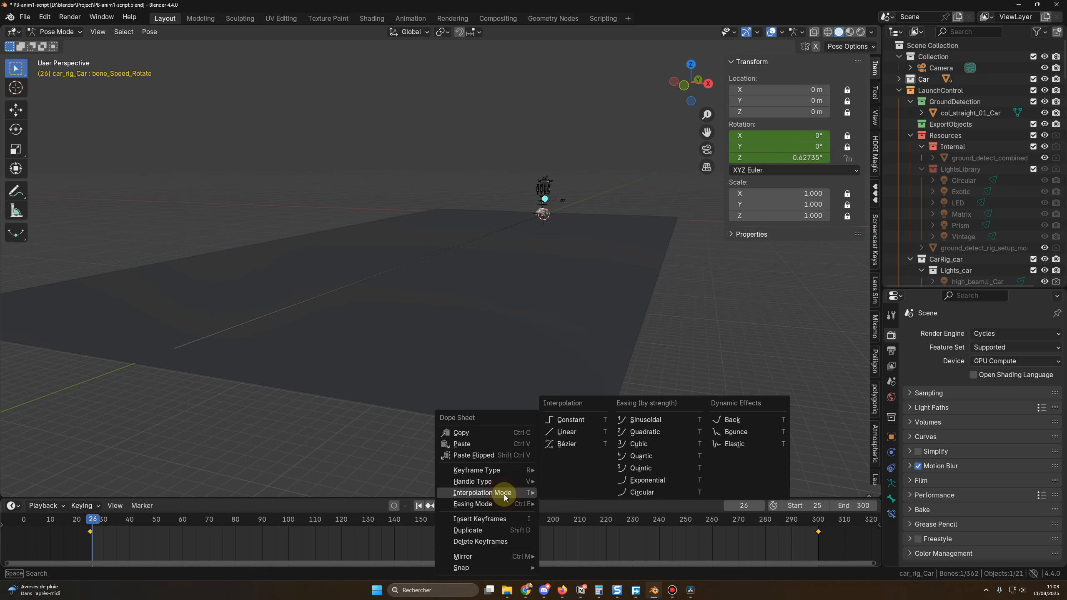
{"action": "left_click", "coordinate": [566, 434]}
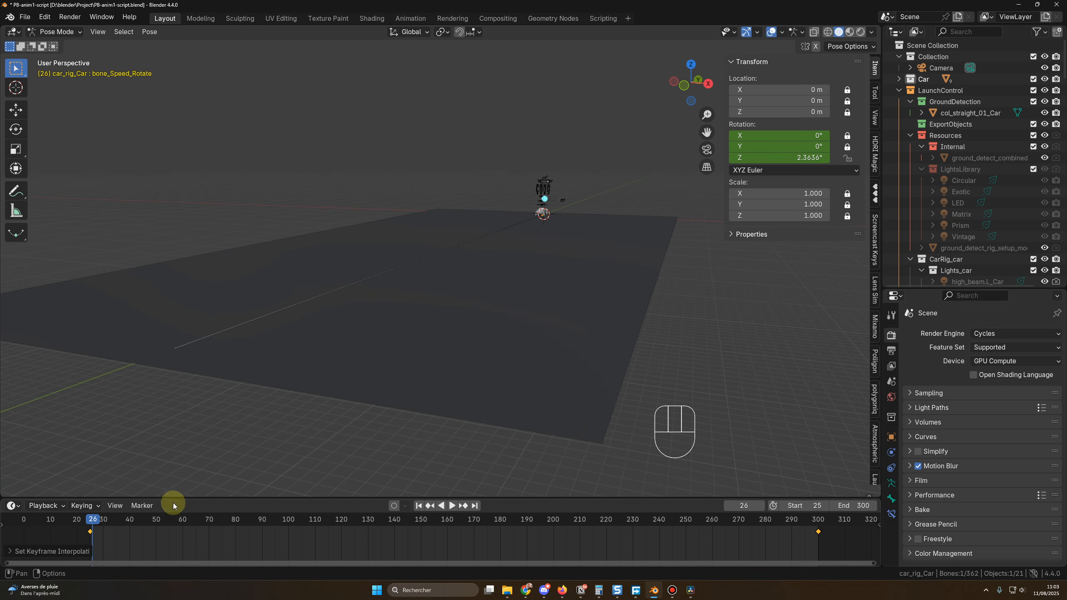
Step: Return to frame 25, focus on the speed wheel control, and play the animation to check the truck's speed
{"action": "left_click_drag", "start_coordinate": [103, 519], "coordinate": [90, 519]}
{"action": "key", "text": "KP_Decimal"}
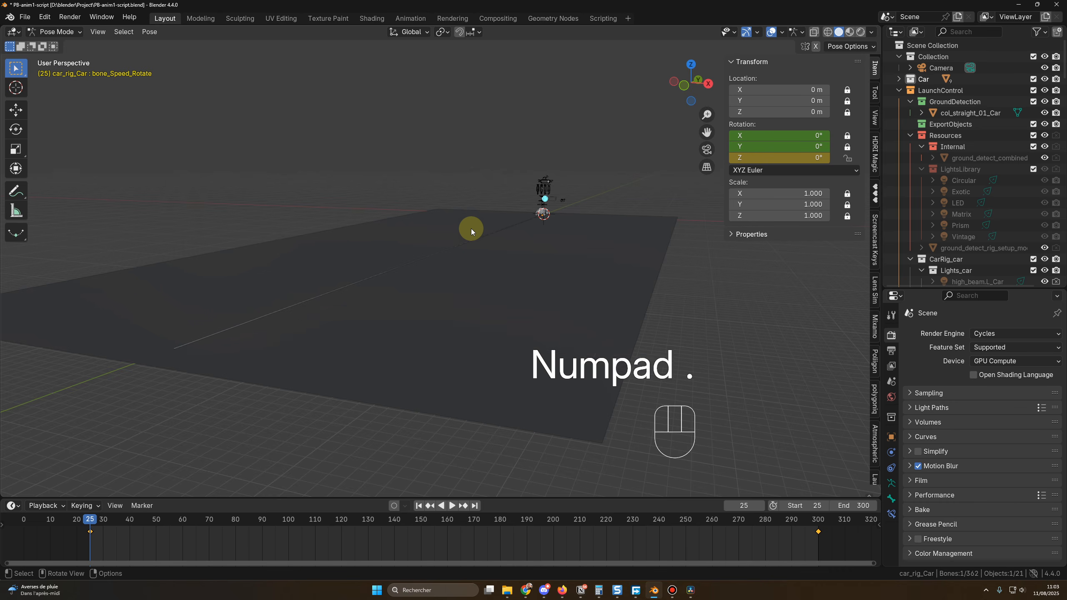
{"action": "scroll", "coordinate": [482, 290], "scroll_direction": "down", "scroll_amount": 8}
{"action": "key", "text": "space"}
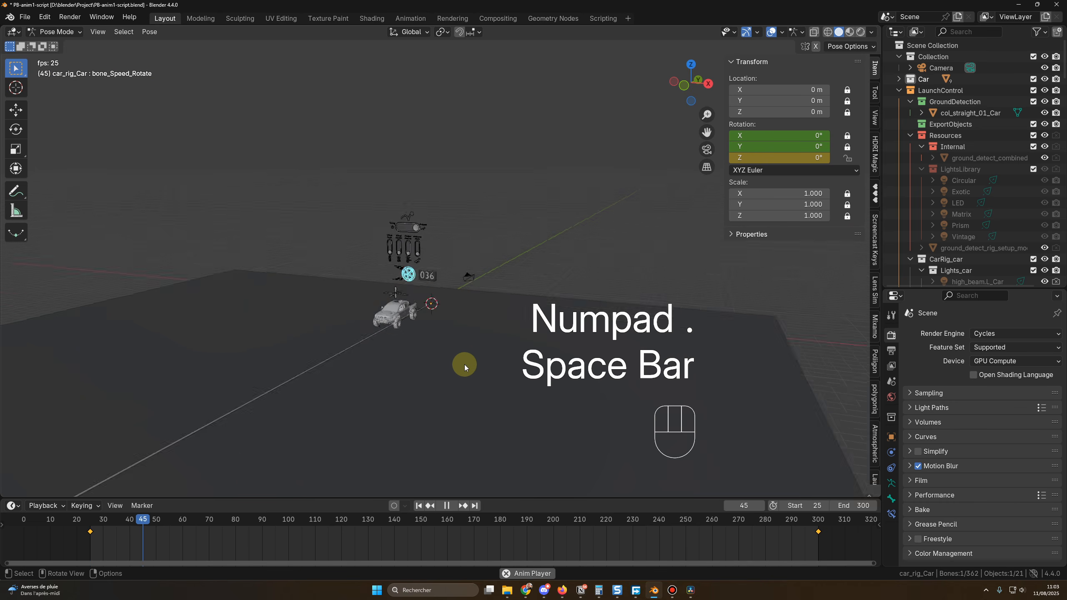
{"action": "scroll", "coordinate": [434, 274], "scroll_direction": "up", "scroll_amount": 5}
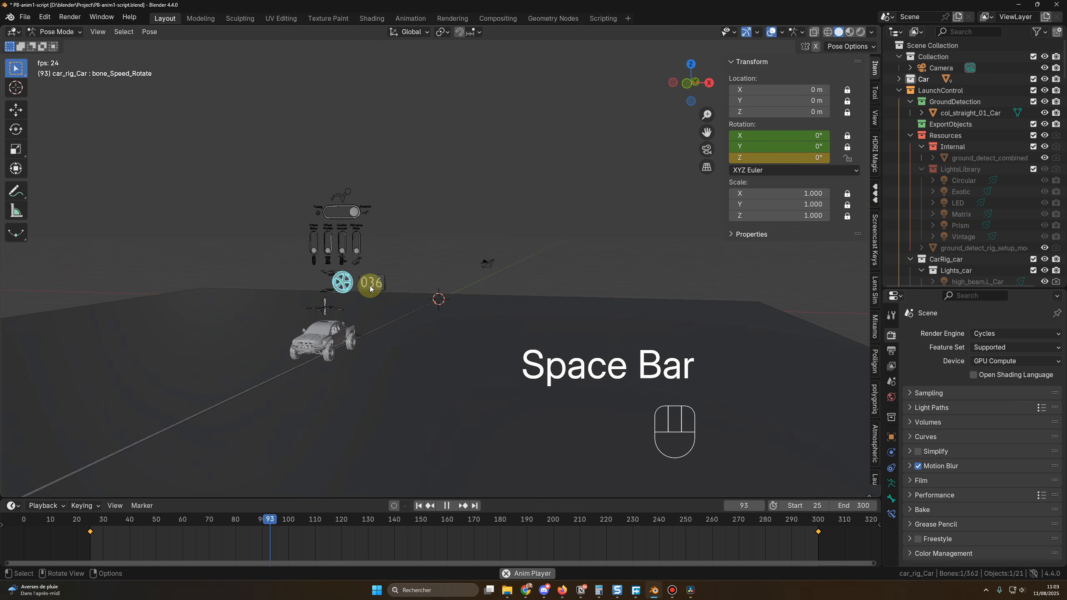
{"action": "key", "text": "space"}
Step: Set the speed wheel control's Z rotation to 700° on frame 300 and keyframe it
{"action": "scroll", "coordinate": [376, 400], "scroll_direction": "down", "scroll_amount": 8}
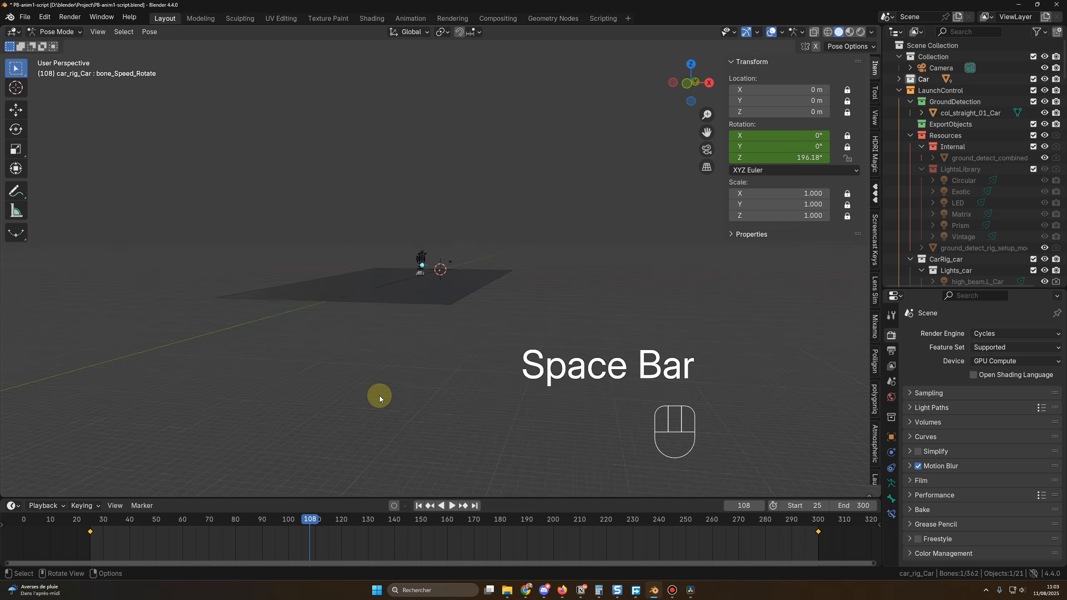
{"action": "middle_click_drag", "start_coordinate": [379, 396], "coordinate": [300, 437]}
{"action": "key", "text": "Tab"}
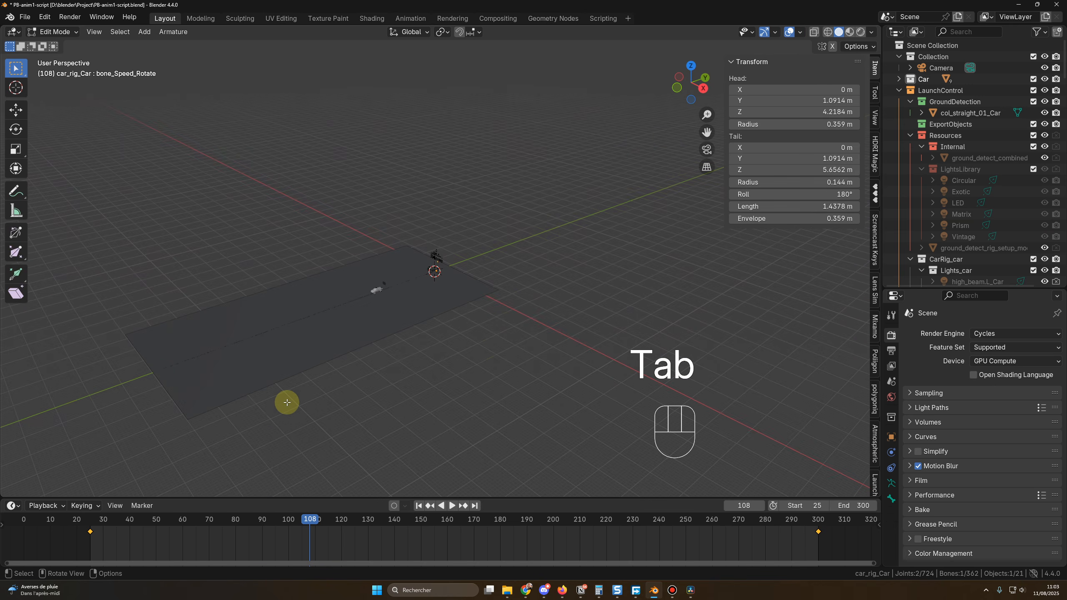
{"action": "key", "text": "Tab"}
{"action": "left_click", "coordinate": [815, 519]}
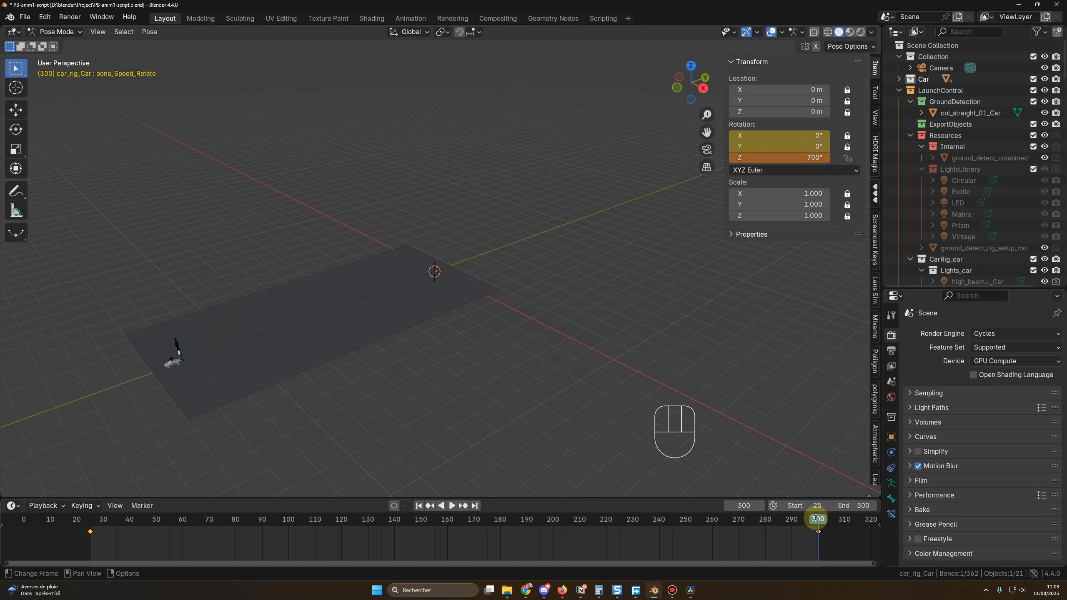
{"action": "left_click", "coordinate": [778, 158]}
{"action": "type", "text": "700"}
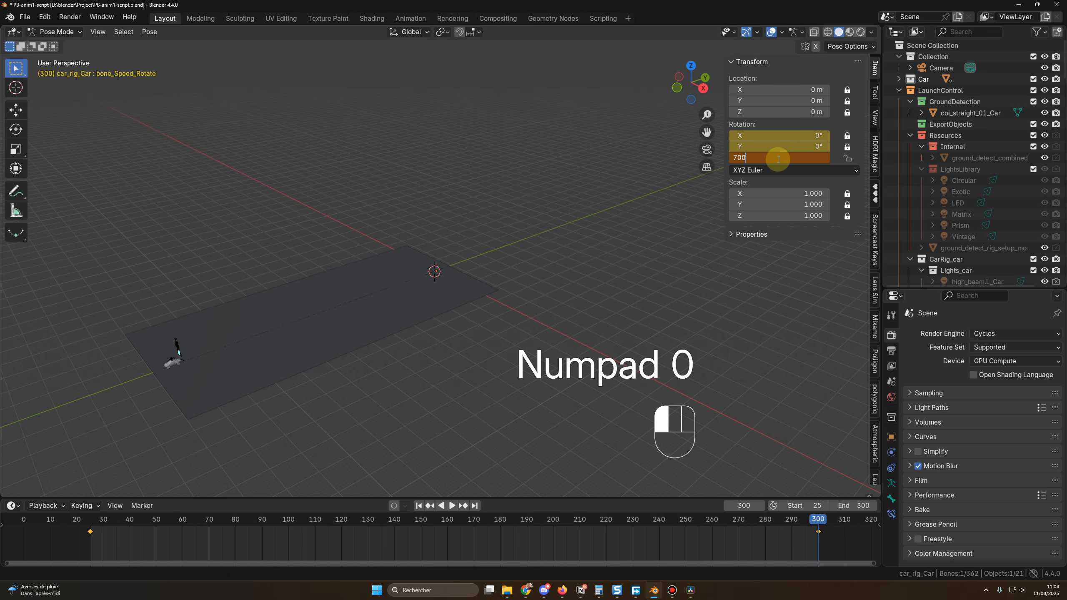
{"action": "key", "text": "Return"}
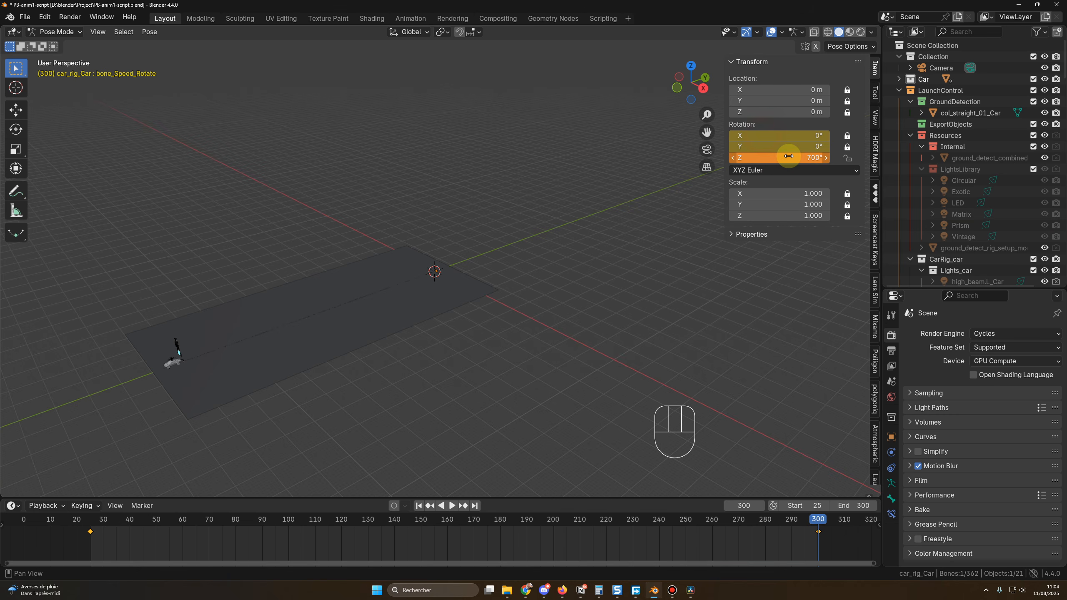
Step: Replay the animation from frame 25 and follow the truck to examine its speed with the updated end keyframe
{"action": "left_click", "coordinate": [90, 521]}
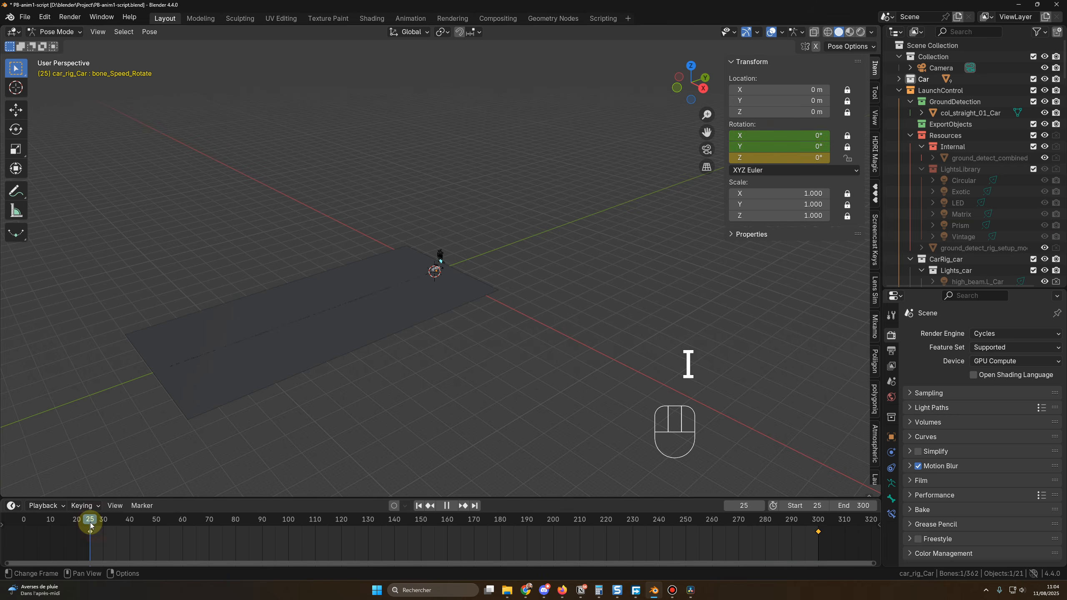
{"action": "key", "text": "space"}
{"action": "key", "text": "KP_Decimal"}
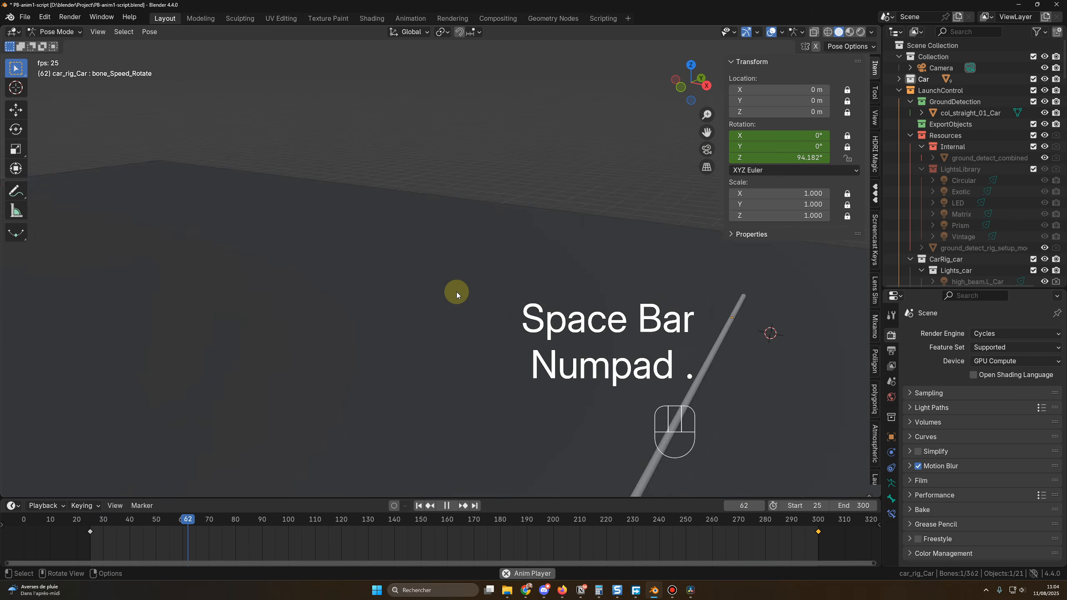
{"action": "key", "text": "KP_Decimal"}
{"action": "key", "text": "space"}
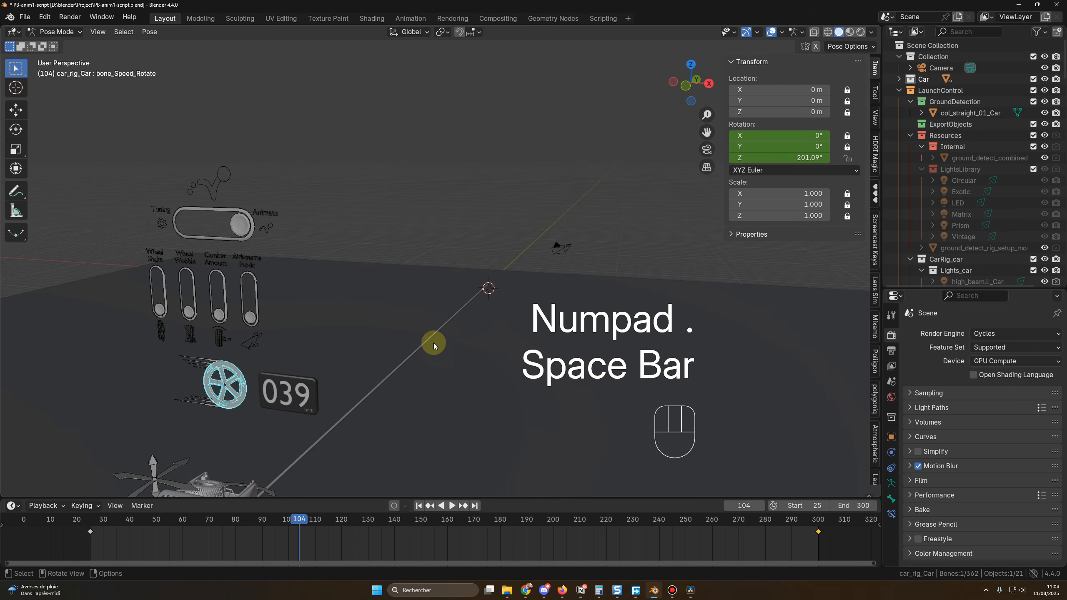
{"action": "scroll", "coordinate": [311, 389], "scroll_direction": "down", "scroll_amount": 5}
{"action": "middle_click_drag", "start_coordinate": [313, 390], "coordinate": [136, 410]}
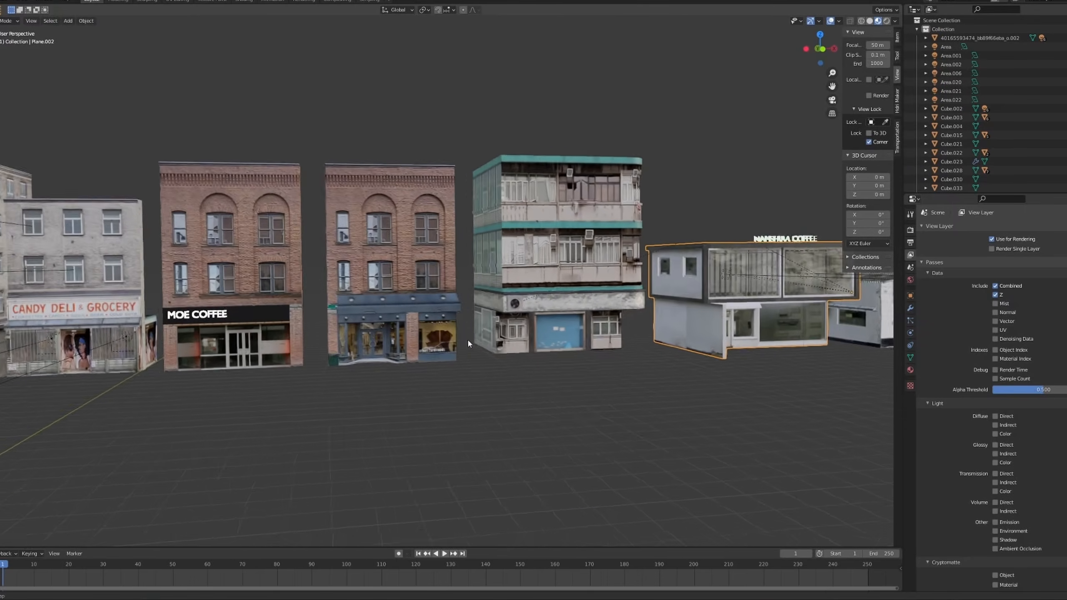
Step: Examine the street buildings and the night-lit skyscrapers available in the asset pack scenes
{"action": "middle_click_drag", "start_coordinate": [467, 339], "coordinate": [521, 336]}
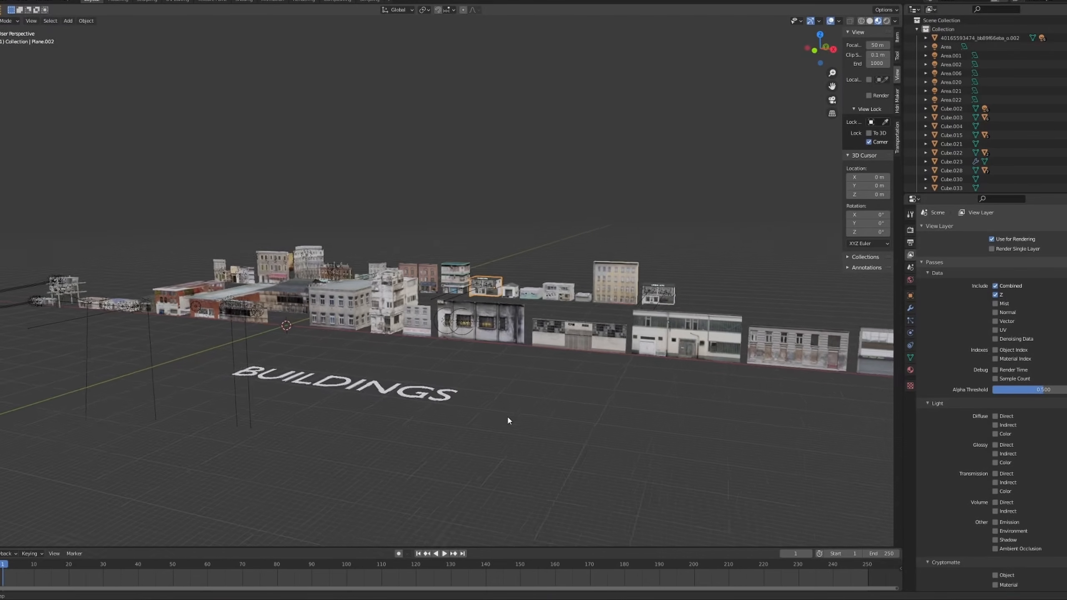
{"action": "middle_click_drag", "start_coordinate": [506, 415], "coordinate": [571, 421]}
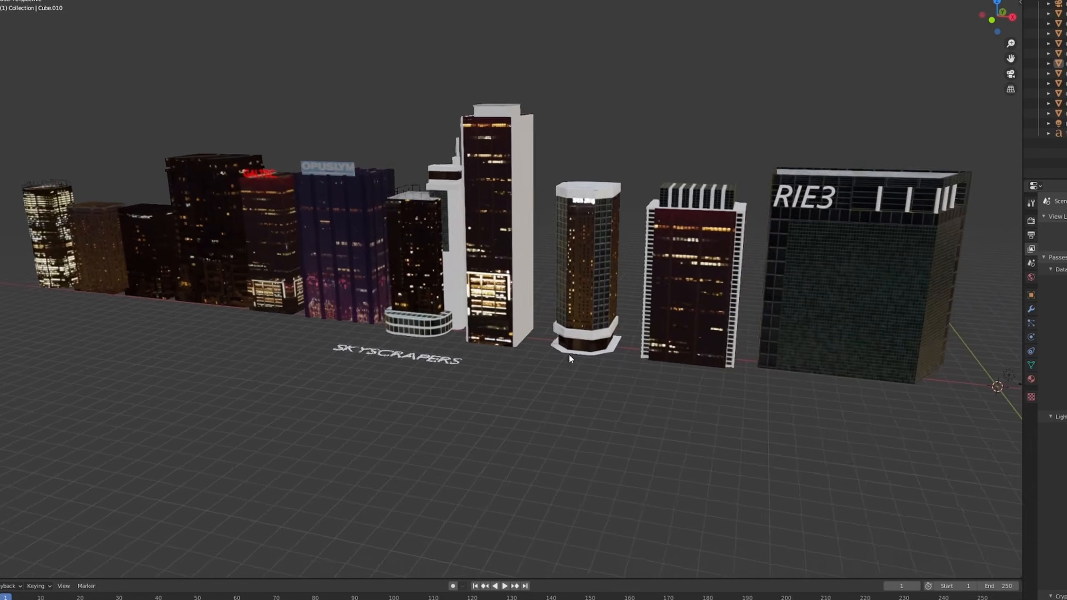
{"action": "middle_click_drag", "start_coordinate": [589, 359], "coordinate": [650, 347]}
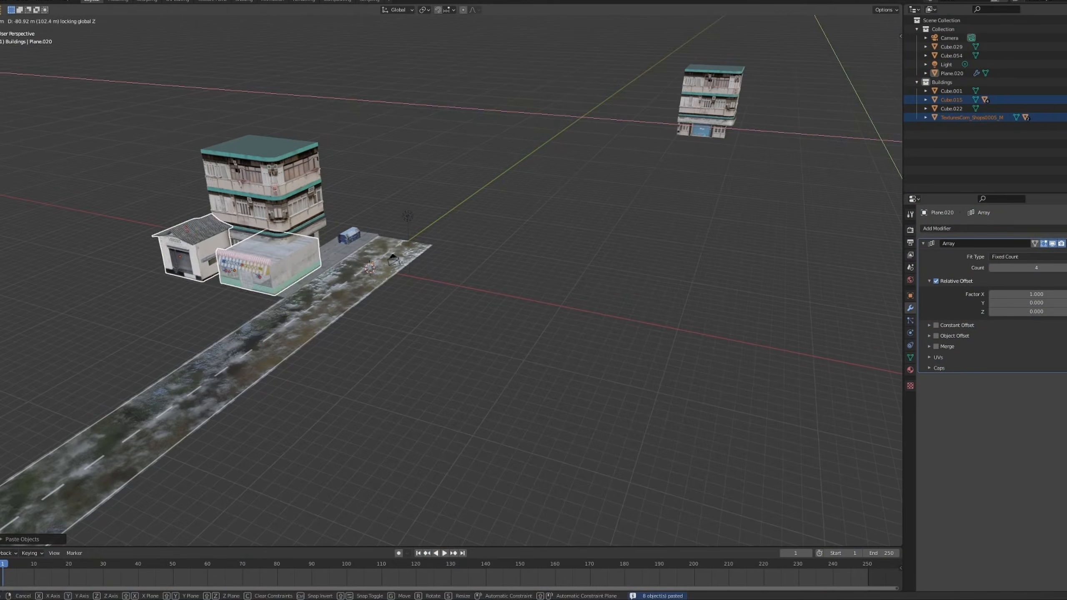
Step: Move and rotate the two pasted shop buildings beside the road, adjusting their height along the Z axis
{"action": "key", "text": "g"}
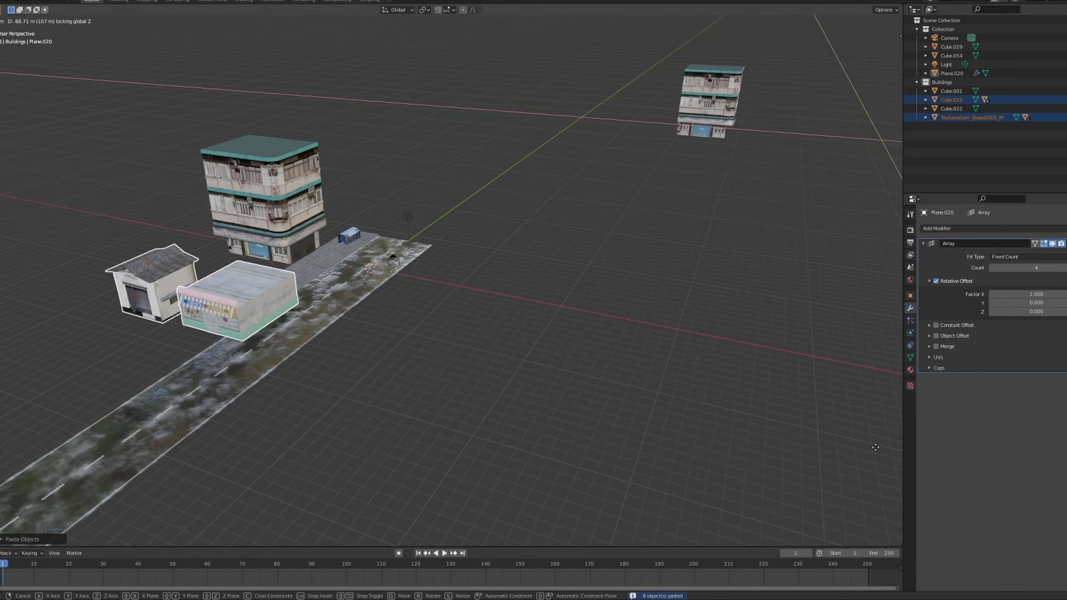
{"action": "key", "text": "g"}
{"action": "key", "text": "z"}
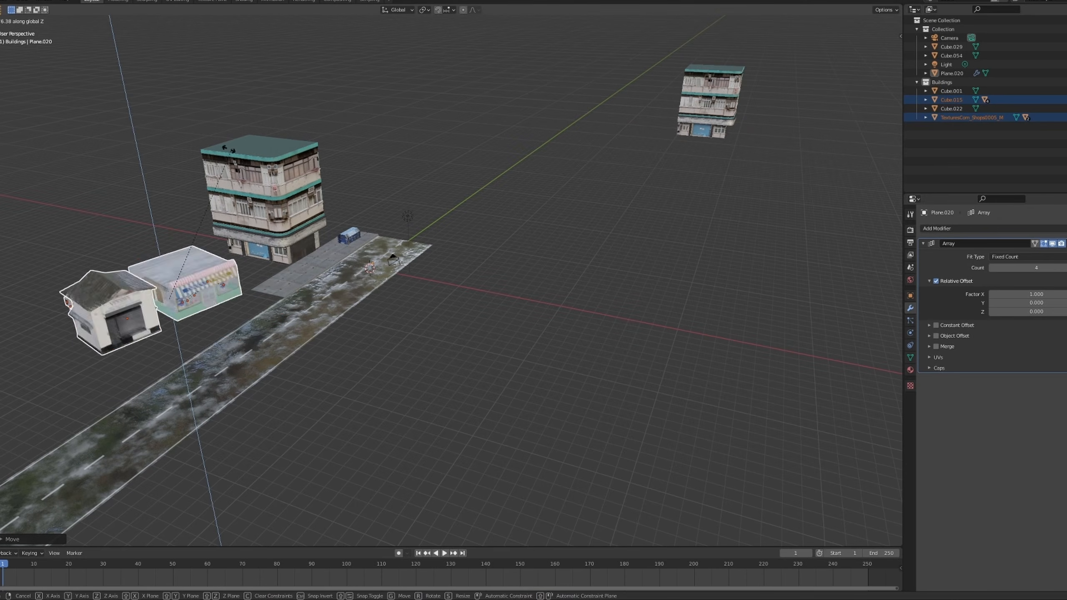
{"action": "left_click", "coordinate": [193, 192]}
{"action": "middle_click_drag", "start_coordinate": [398, 334], "coordinate": [325, 325]}
{"action": "key", "text": "g"}
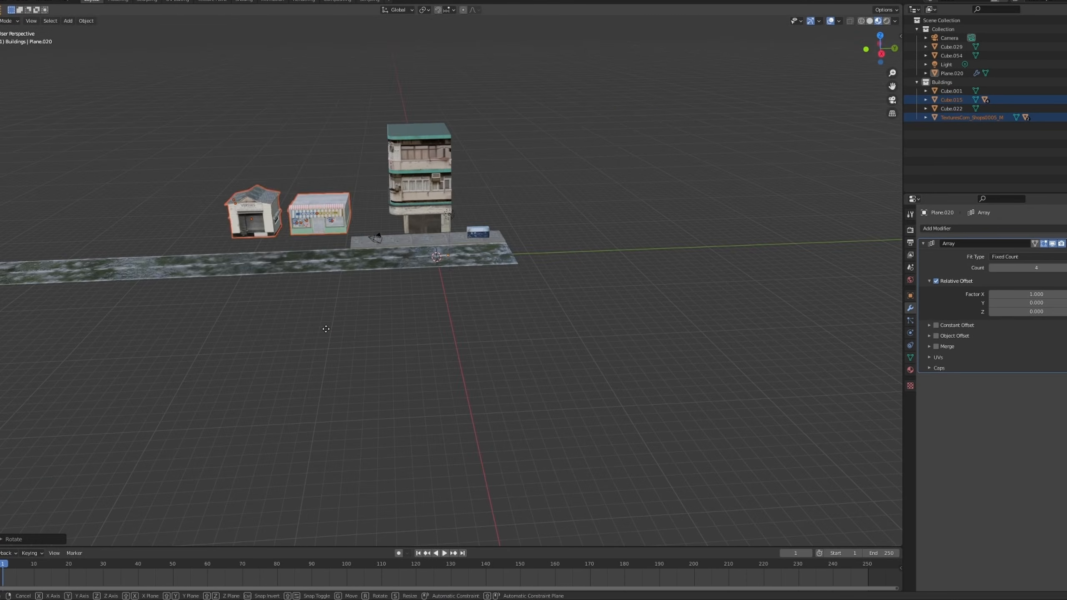
{"action": "key", "text": "shift+z"}
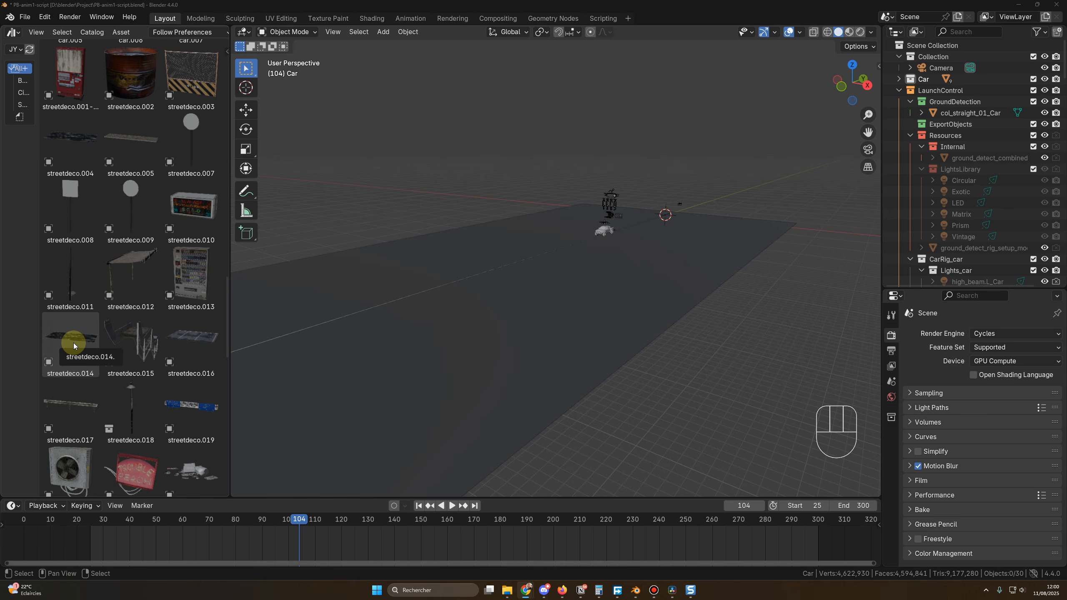
Step: Place the streetdeco.014 asset beside the ground plane in the truck scene and set its Z rotation to 90°
{"action": "left_click", "coordinate": [74, 342]}
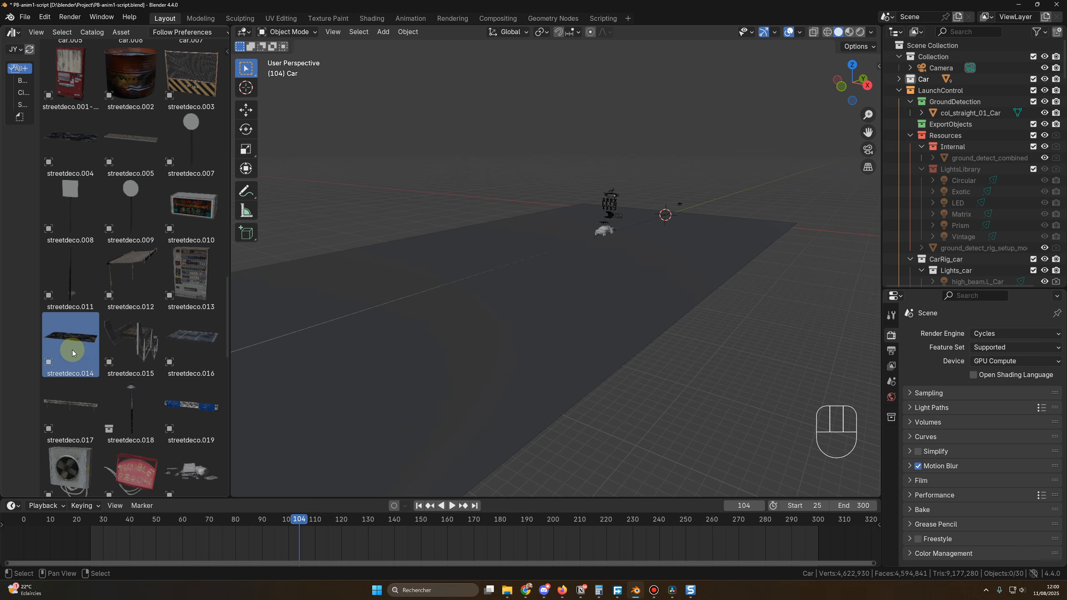
{"action": "left_click_drag", "start_coordinate": [79, 340], "coordinate": [733, 353]}
{"action": "key", "text": "n"}
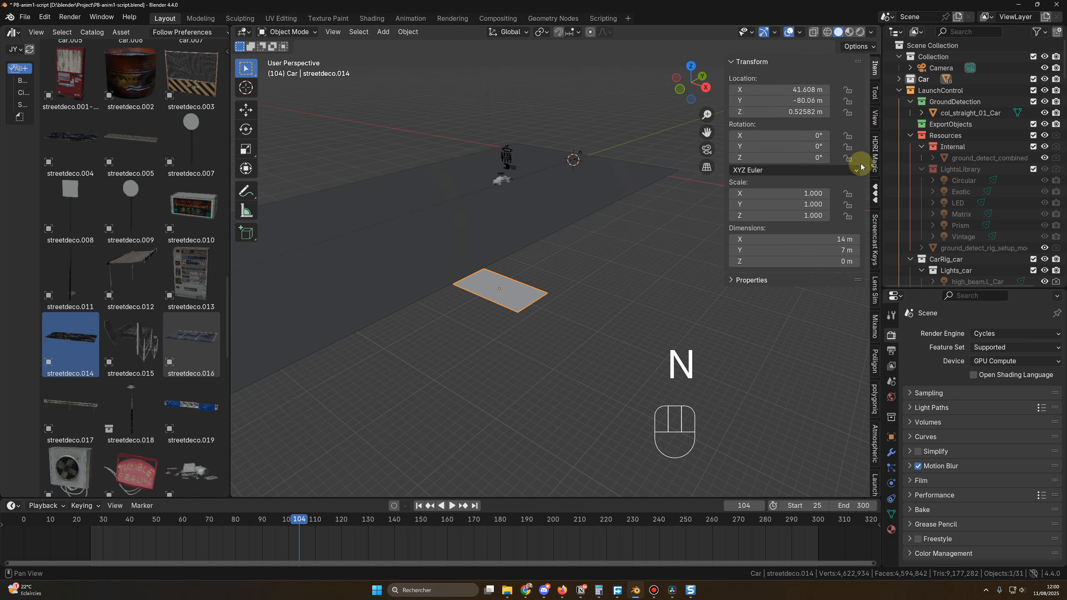
{"action": "left_click_drag", "start_coordinate": [771, 158], "coordinate": [788, 158]}
{"action": "left_click", "coordinate": [771, 157]}
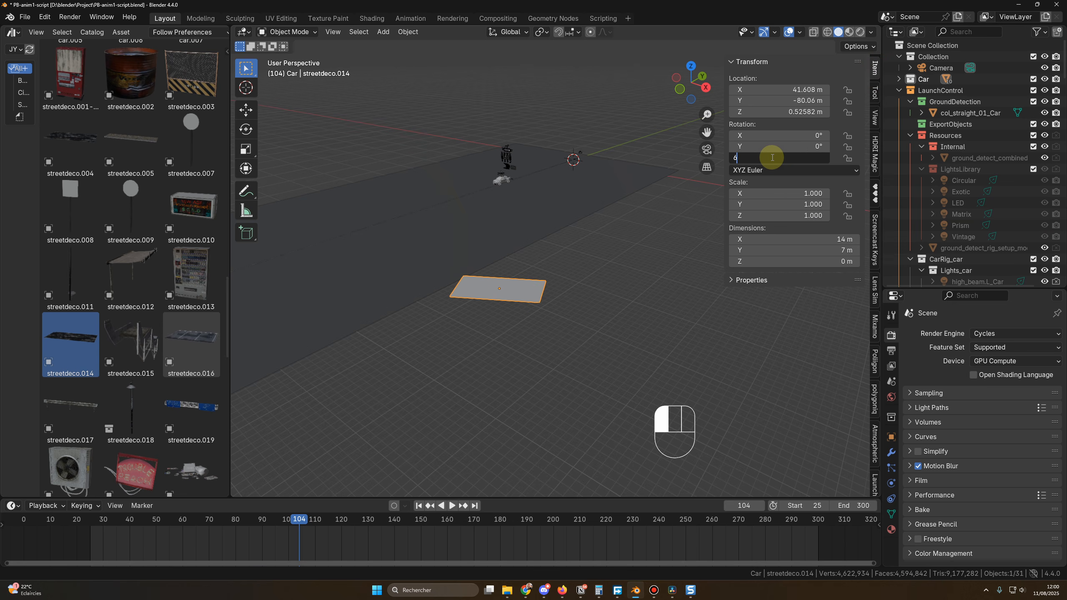
{"action": "type", "text": "90"}
{"action": "key", "text": "Return"}
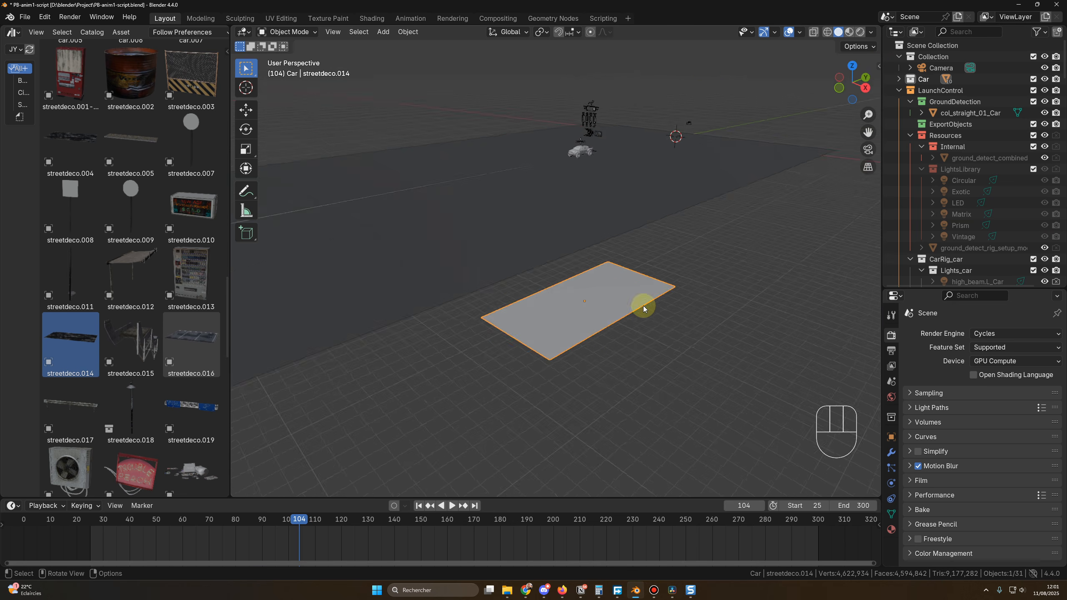
Step: Subdivide the streetdeco.014 plane's mesh in Edit Mode with 50 cuts
{"action": "middle_click_drag", "start_coordinate": [688, 335], "coordinate": [663, 329]}
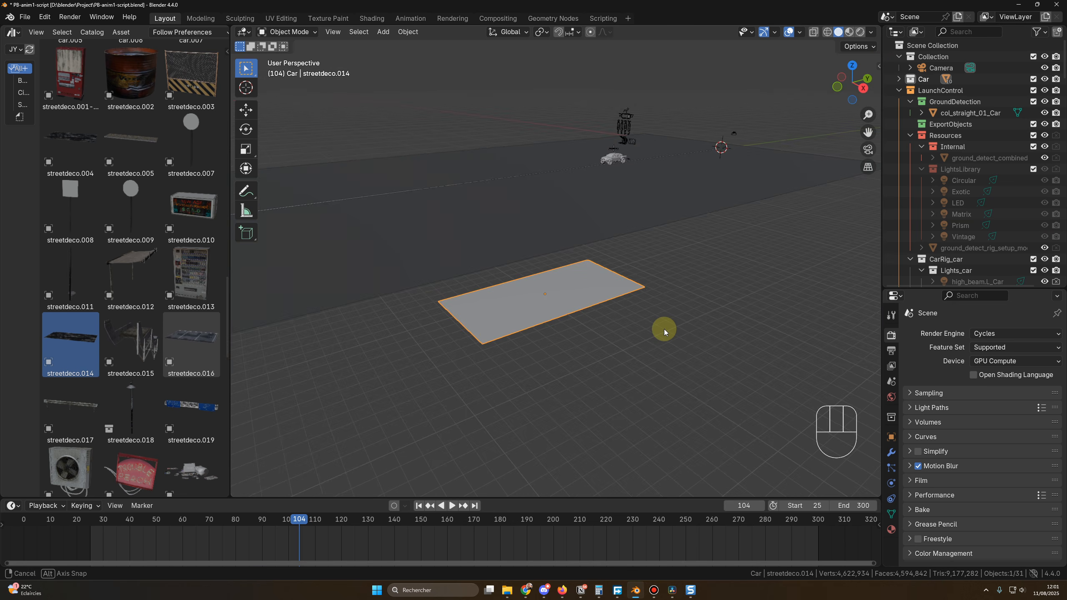
{"action": "left_click", "coordinate": [286, 32]}
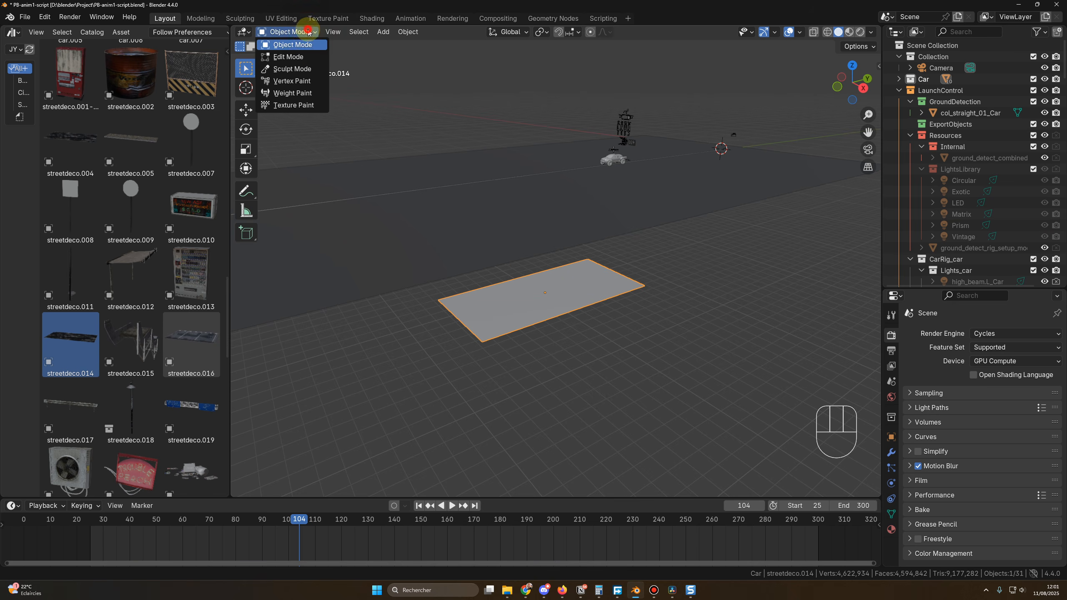
{"action": "left_click", "coordinate": [296, 43]}
{"action": "middle_click_drag", "start_coordinate": [406, 187], "coordinate": [499, 263]}
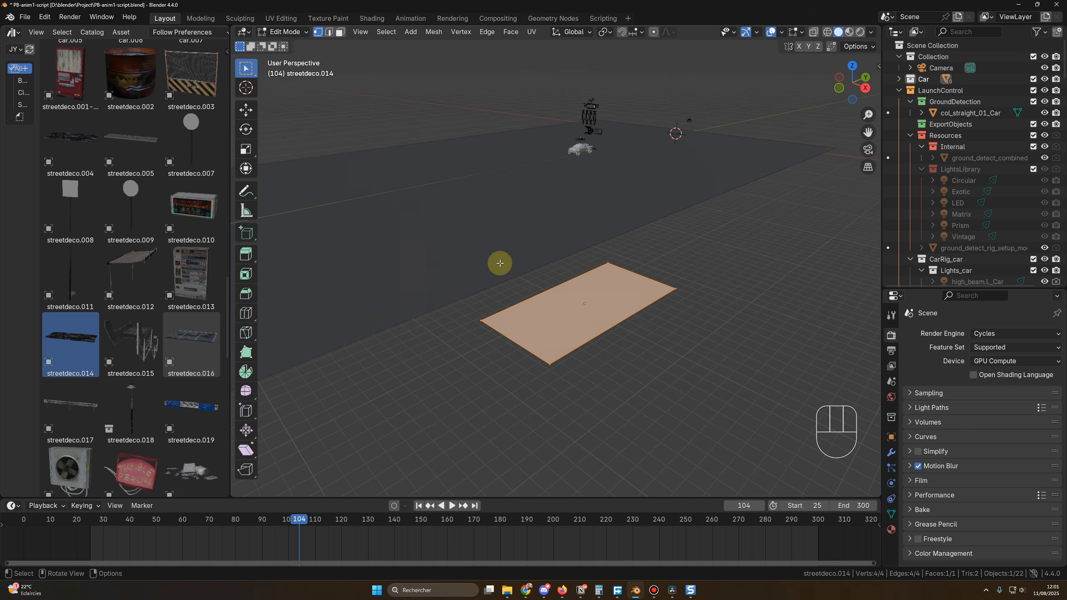
{"action": "right_click", "coordinate": [561, 307]}
{"action": "left_click", "coordinate": [532, 302]}
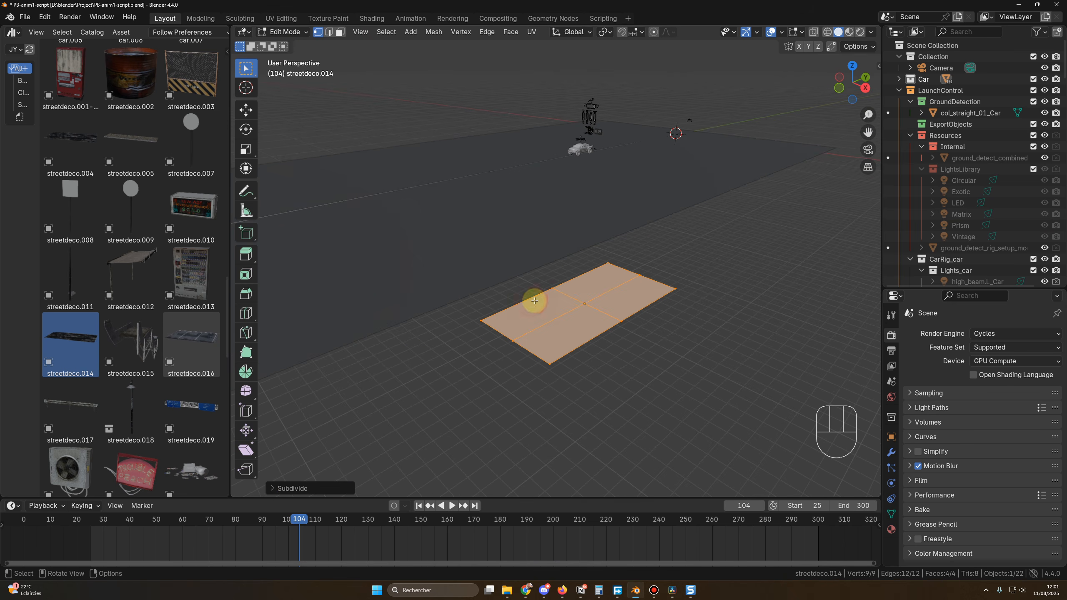
{"action": "left_click", "coordinate": [272, 489]}
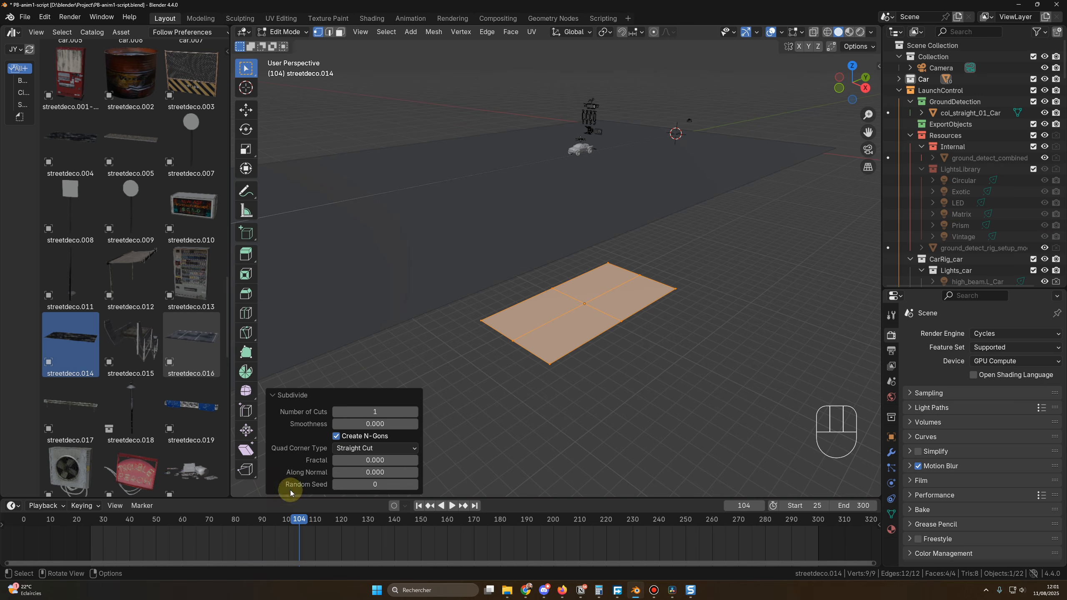
{"action": "left_click", "coordinate": [357, 412]}
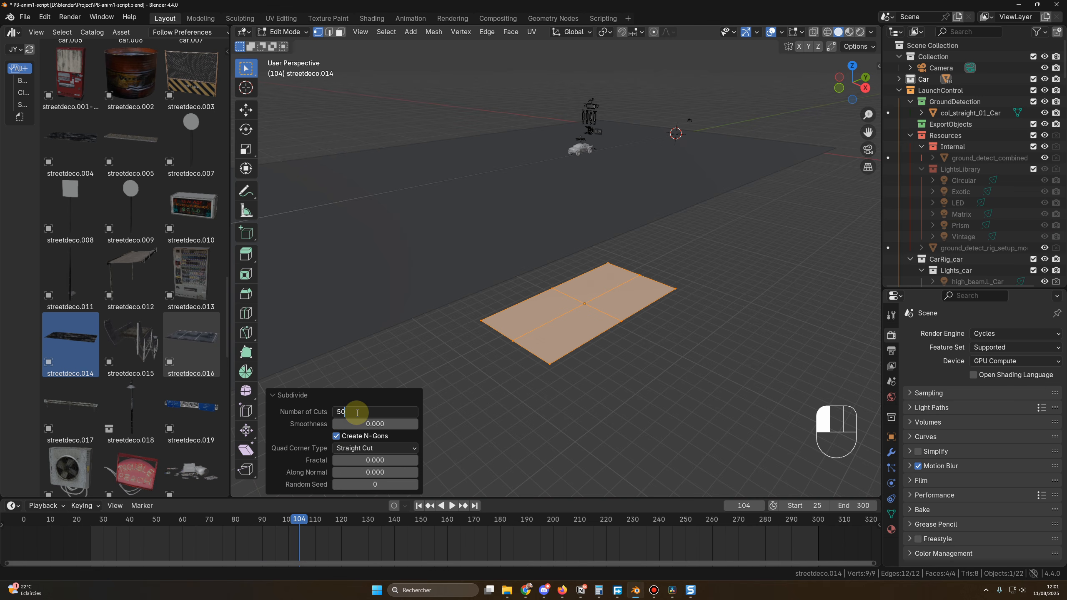
{"action": "key", "text": "Return"}
Step: Inspect the dense mesh of the streetdeco.014 plane and return it to Object Mode
{"action": "scroll", "coordinate": [515, 356], "scroll_direction": "up", "scroll_amount": 3}
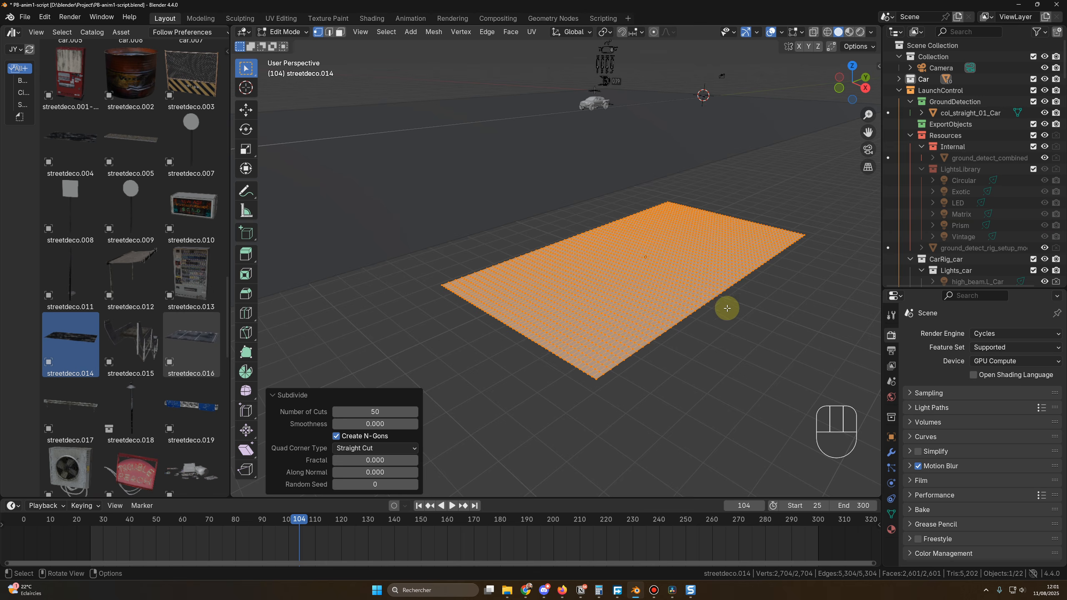
{"action": "middle_click_drag", "start_coordinate": [726, 308], "coordinate": [577, 337]}
{"action": "left_click", "coordinate": [290, 32]}
{"action": "left_click", "coordinate": [295, 47]}
{"action": "scroll", "coordinate": [575, 328], "scroll_direction": "down", "scroll_amount": 2}
{"action": "scroll", "coordinate": [559, 318], "scroll_direction": "down", "scroll_amount": 1}
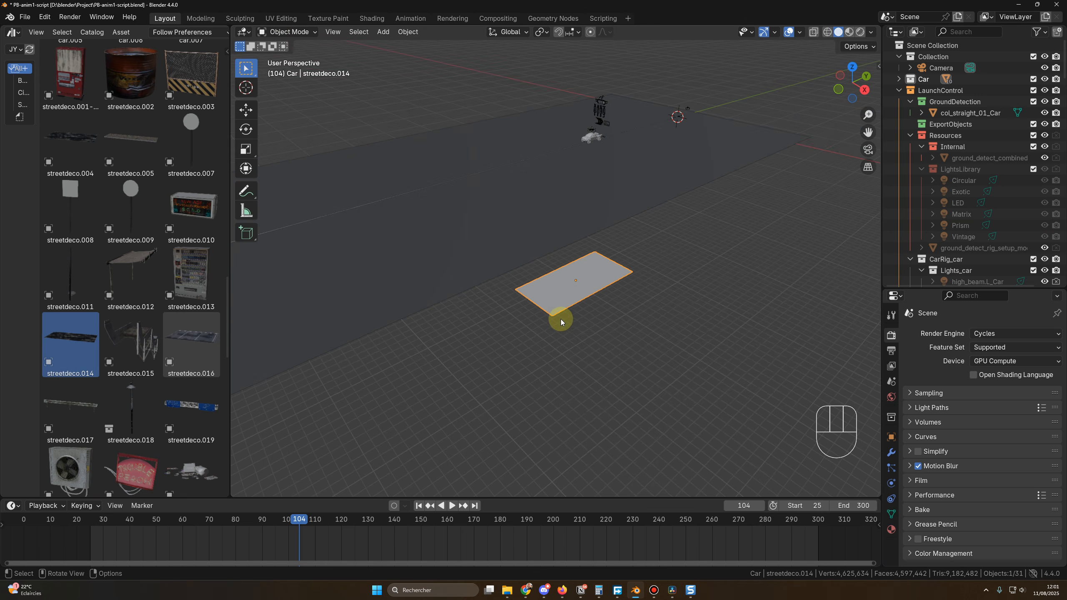
Step: Add an Array modifier to the streetdeco.014 plane
{"action": "scroll", "coordinate": [591, 311], "scroll_direction": "up", "scroll_amount": 1}
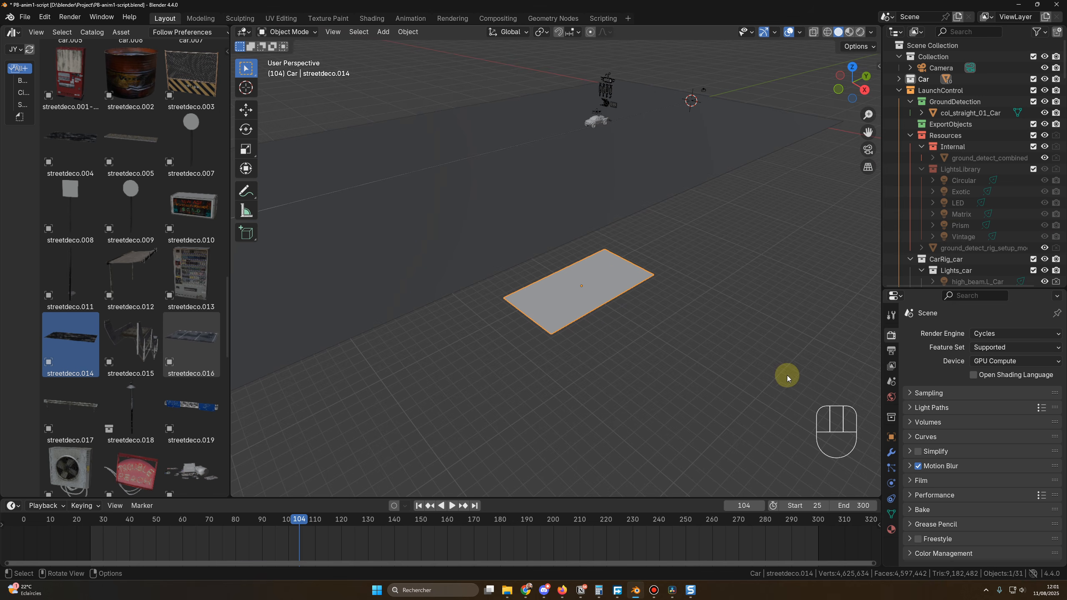
{"action": "left_click", "coordinate": [890, 453]}
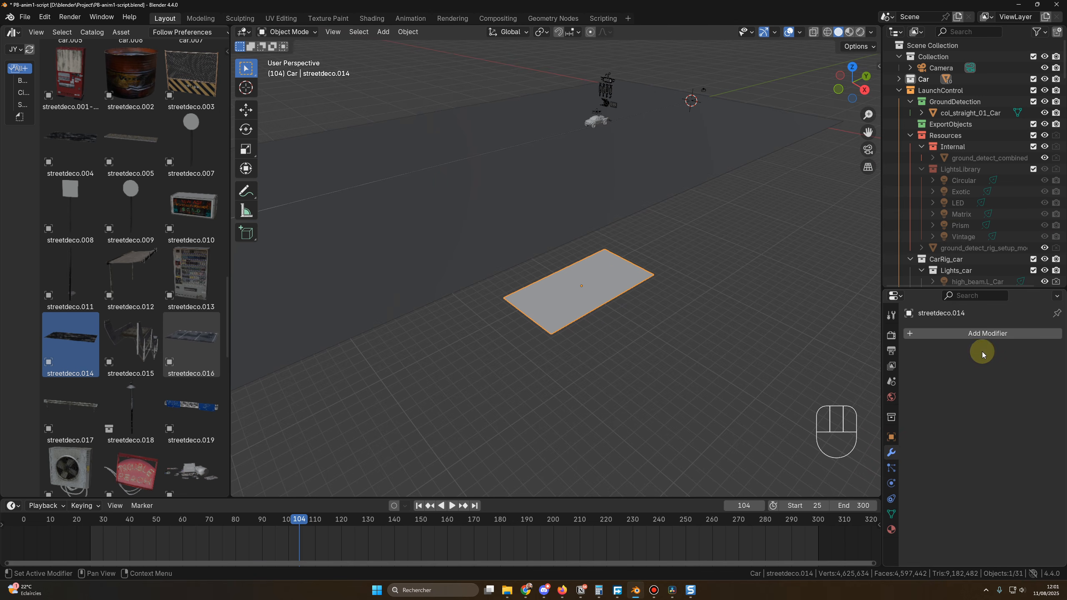
{"action": "left_click", "coordinate": [979, 335]}
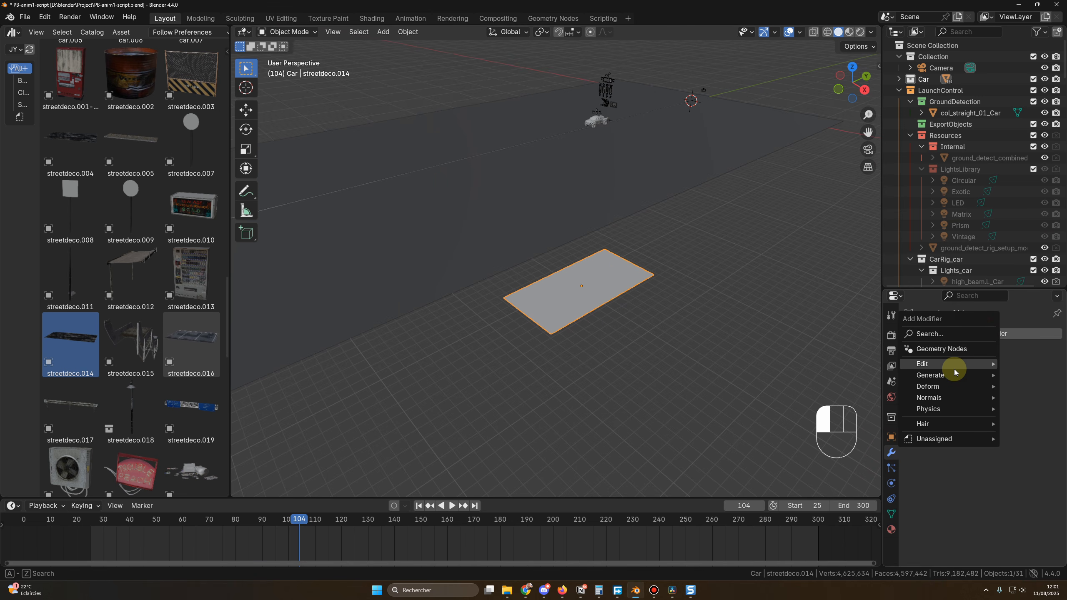
{"action": "left_click", "coordinate": [947, 334]}
{"action": "type", "text": "arr"}
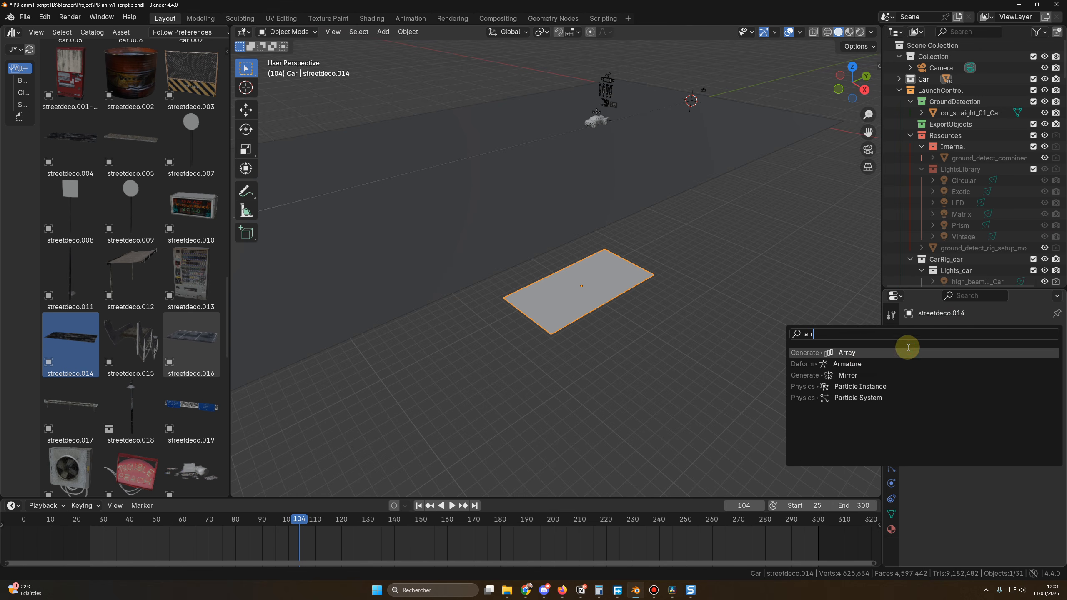
{"action": "left_click", "coordinate": [861, 351]}
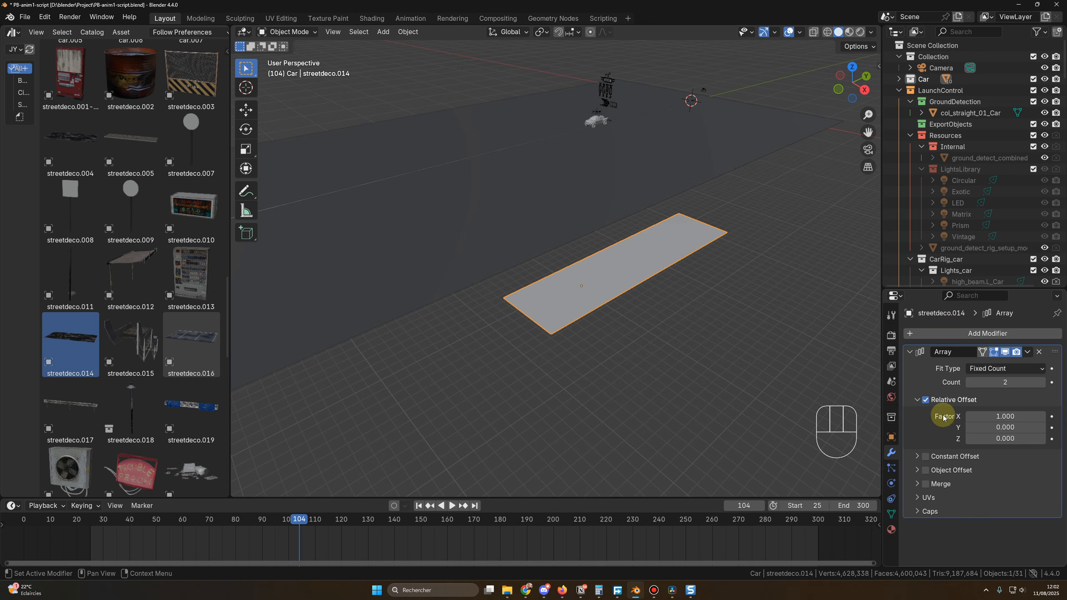
Step: Set the Array's relative offset Factor X to -1 and its count to 20
{"action": "left_click_drag", "start_coordinate": [1005, 416], "coordinate": [1006, 416]}
{"action": "type", "text": "*-1"}
{"action": "key", "text": "Return"}
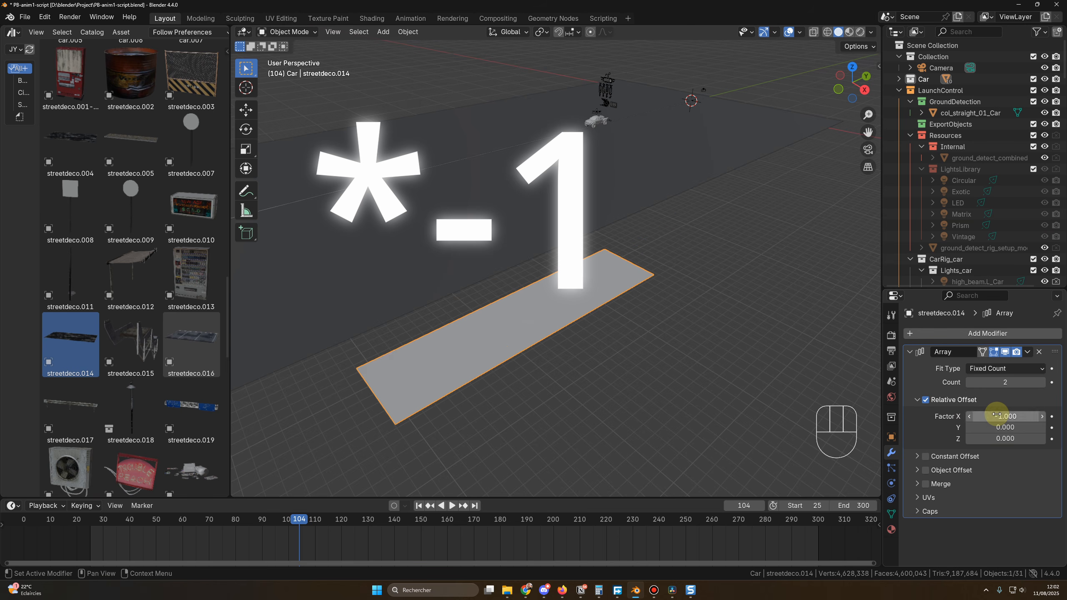
{"action": "key", "text": "ctrl+z"}
{"action": "left_click", "coordinate": [1017, 377]}
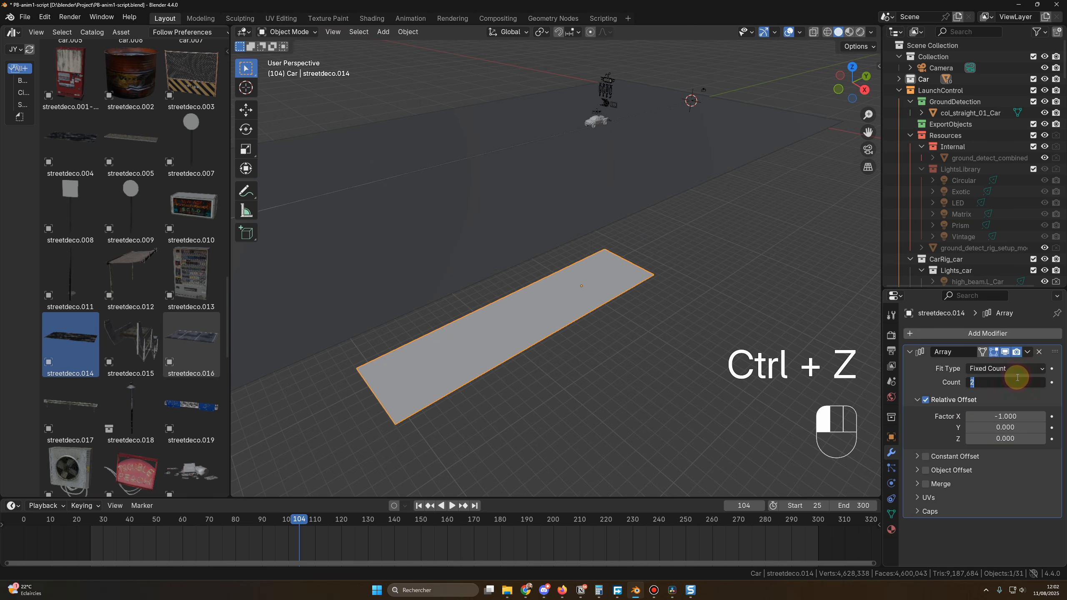
{"action": "type", "text": "20"}
{"action": "key", "text": "Return"}
Step: Apply the Array modifier on the streetdeco.014 strip
{"action": "scroll", "coordinate": [584, 372], "scroll_direction": "down", "scroll_amount": 5}
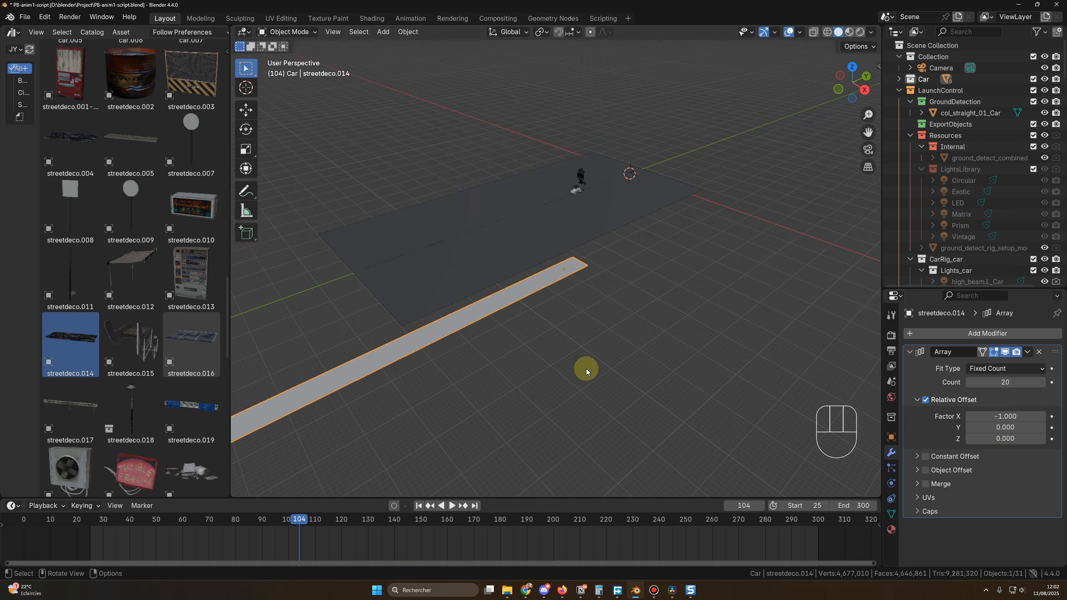
{"action": "middle_click_drag", "start_coordinate": [450, 368], "coordinate": [688, 382]}
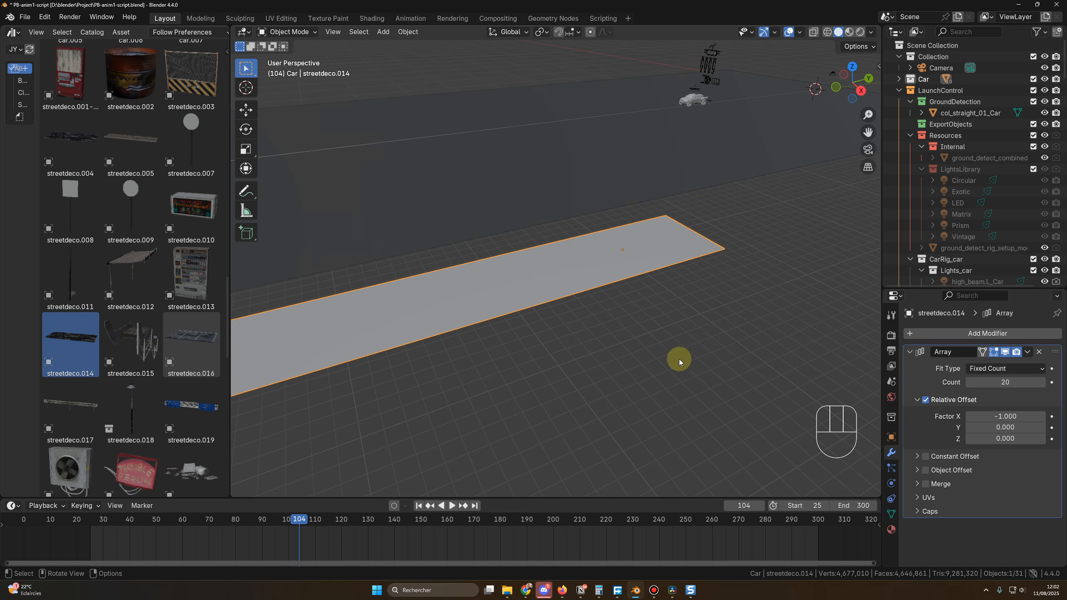
{"action": "left_click", "coordinate": [1027, 351]}
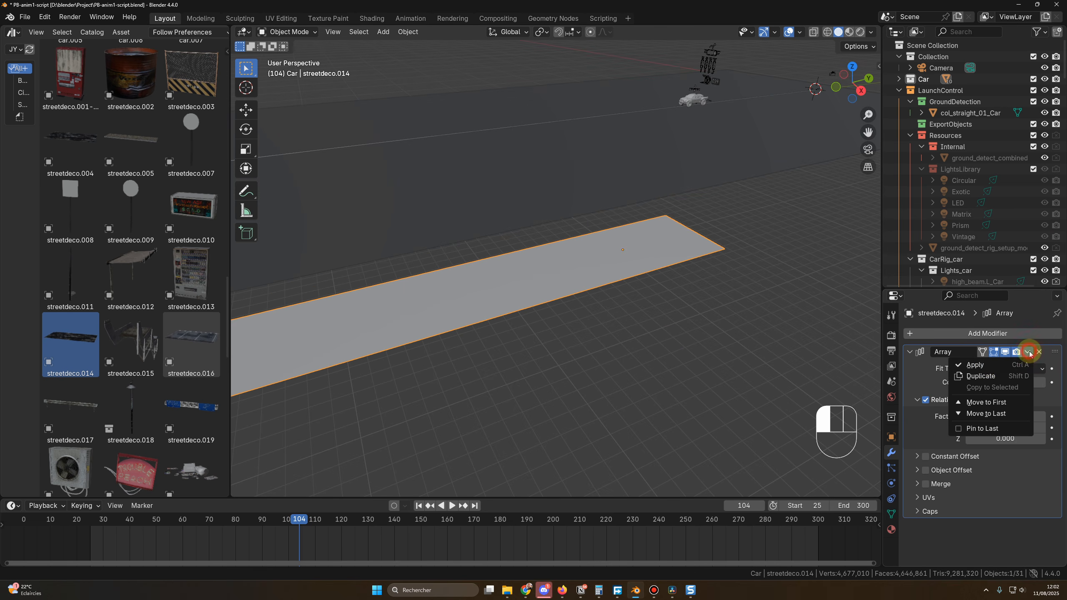
{"action": "left_click", "coordinate": [986, 366]}
Step: Transfer the streetdeco.014 strip from the Car collection into the GroundDetection collection alongside col_straight_01_Car
{"action": "scroll", "coordinate": [722, 284], "scroll_direction": "down", "scroll_amount": 3}
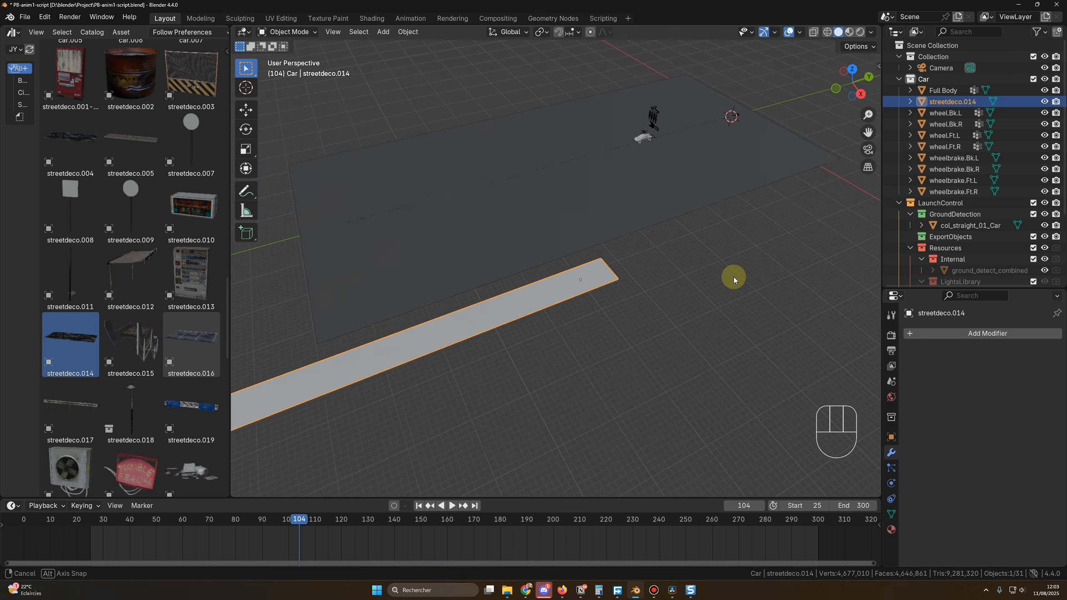
{"action": "left_click", "coordinate": [667, 164]}
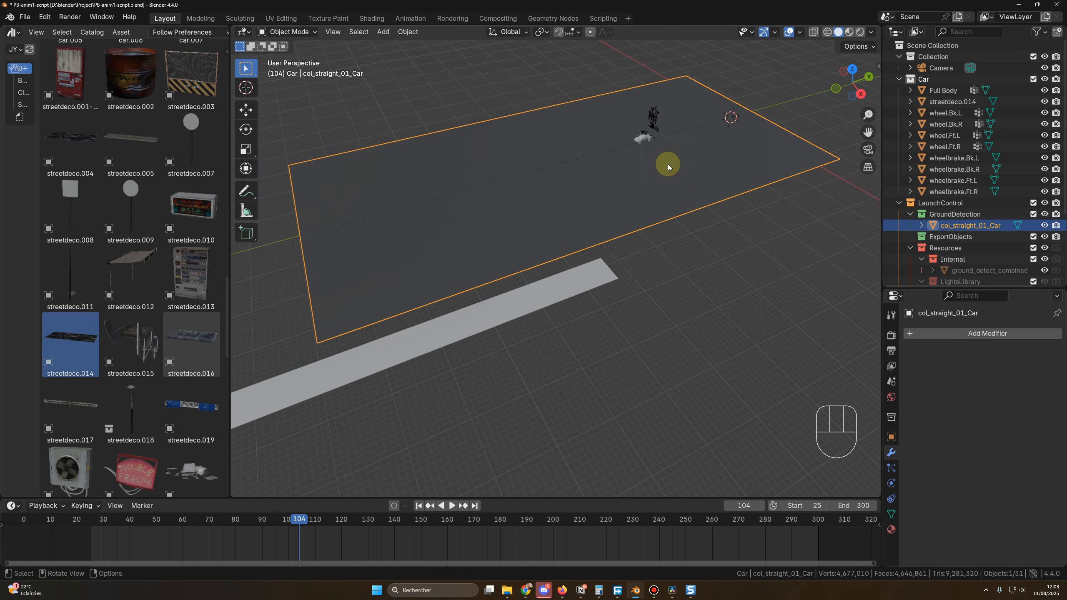
{"action": "left_click", "coordinate": [589, 280]}
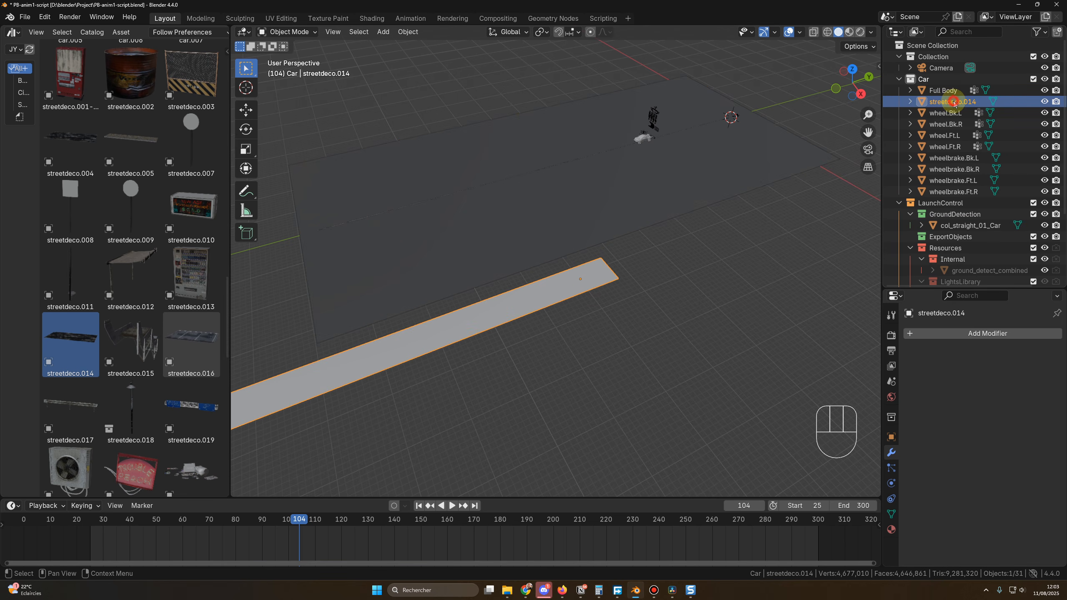
{"action": "left_click_drag", "start_coordinate": [954, 104], "coordinate": [961, 223]}
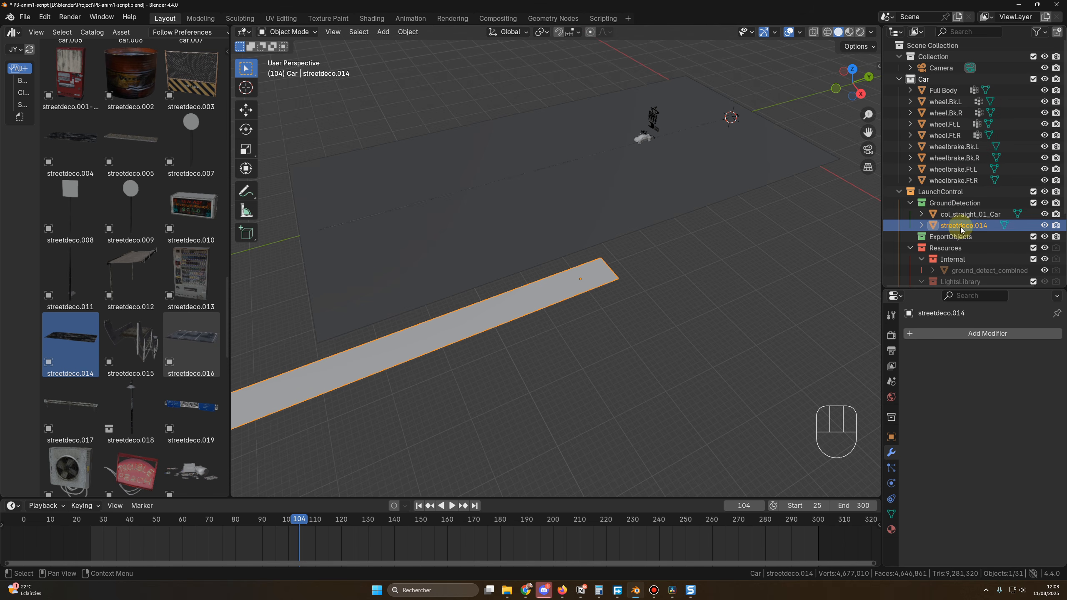
Step: Move the streetdeco.014 strip beneath the truck with Z locked, about -41 m along X and 77 m along Y, keeping the strip selected
{"action": "middle_click_drag", "start_coordinate": [655, 314], "coordinate": [669, 324]}
{"action": "key", "text": "g"}
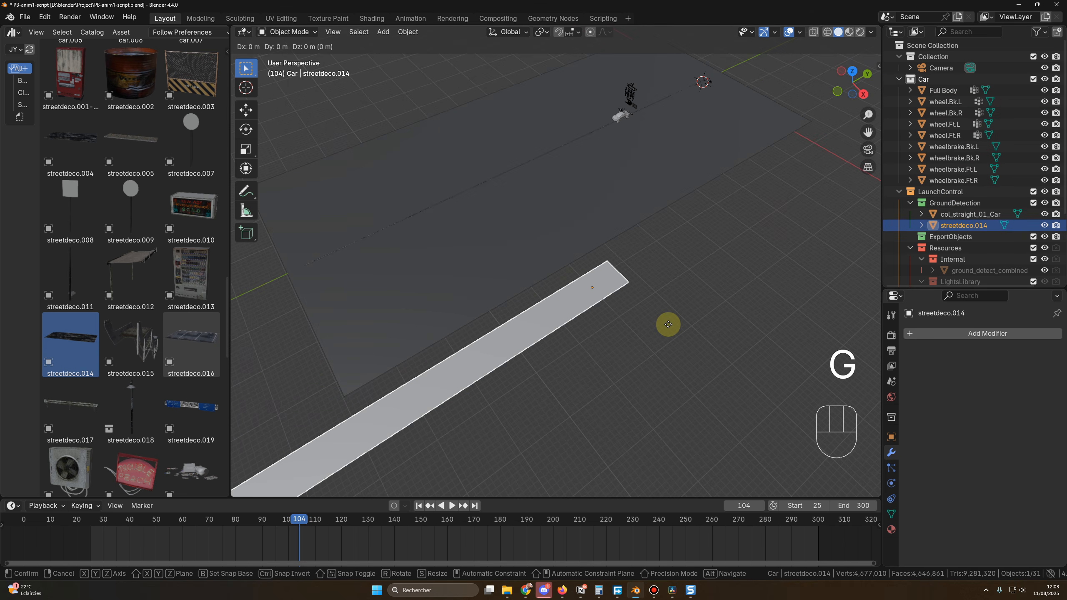
{"action": "key", "text": "shift+z"}
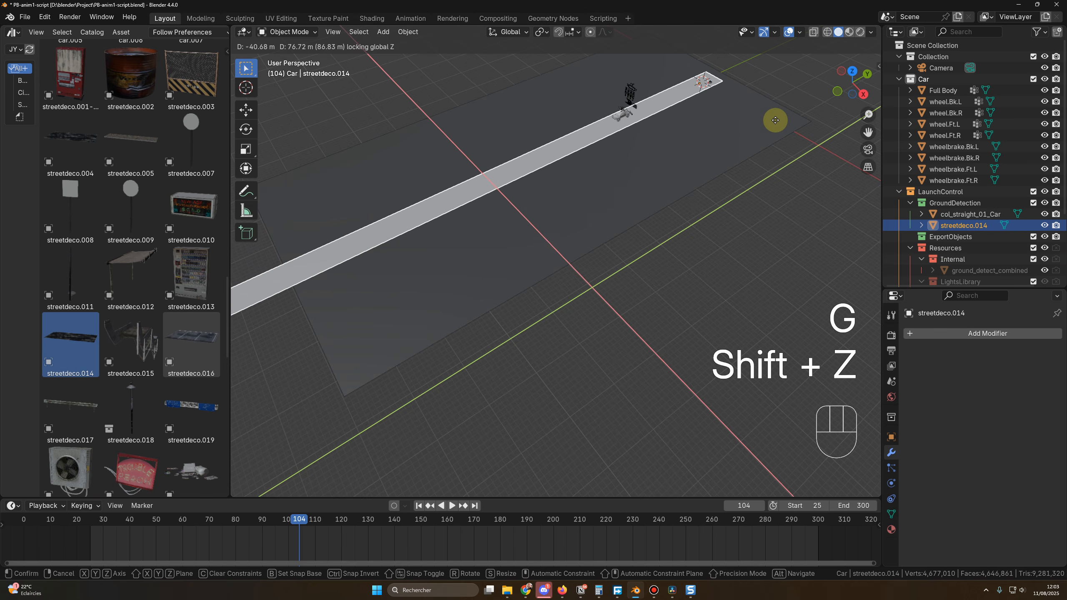
{"action": "left_click", "coordinate": [774, 121]}
{"action": "key", "text": "KP_Decimal"}
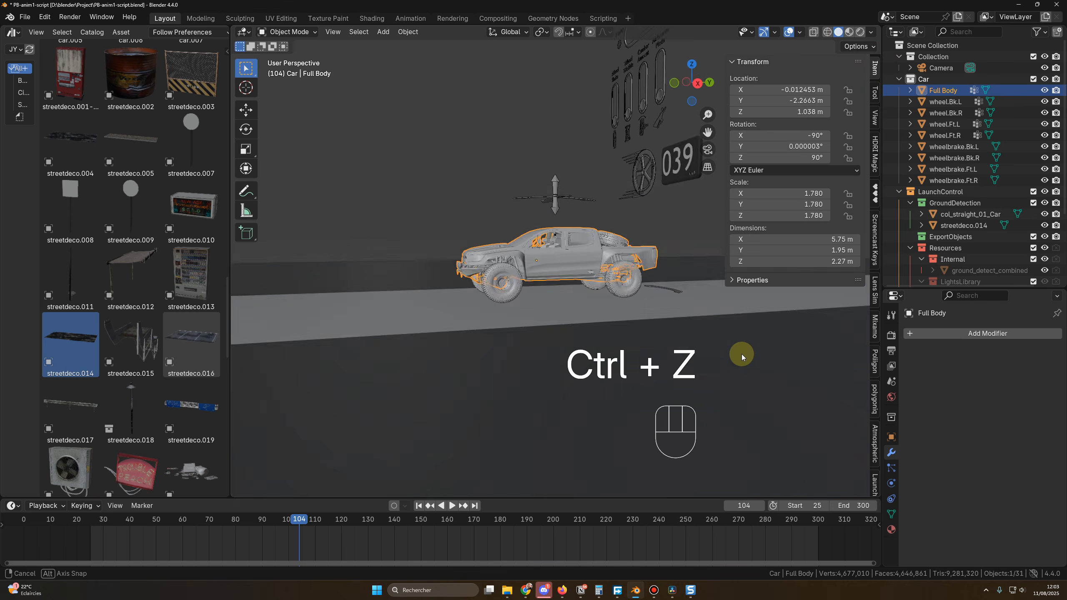
{"action": "key", "text": "ctrl+z"}
{"action": "key", "text": "ctrl+z"}
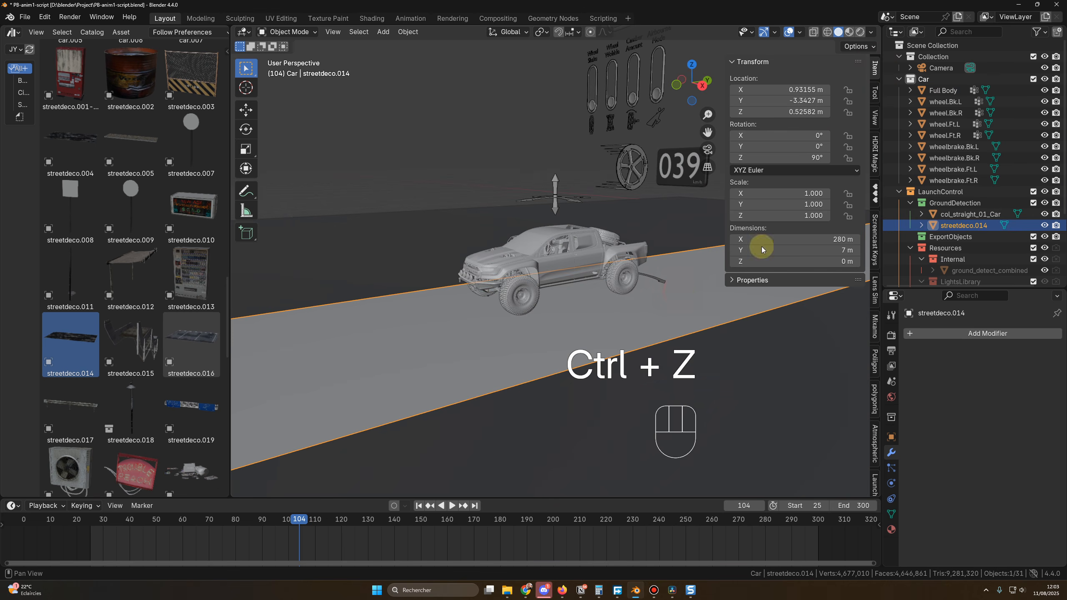
Step: Set the streetdeco.014 strip's Z location to 0 m
{"action": "left_click", "coordinate": [800, 112]}
{"action": "type", "text": "0"}
{"action": "key", "text": "Return"}
{"action": "middle_click_drag", "start_coordinate": [709, 262], "coordinate": [658, 359]}
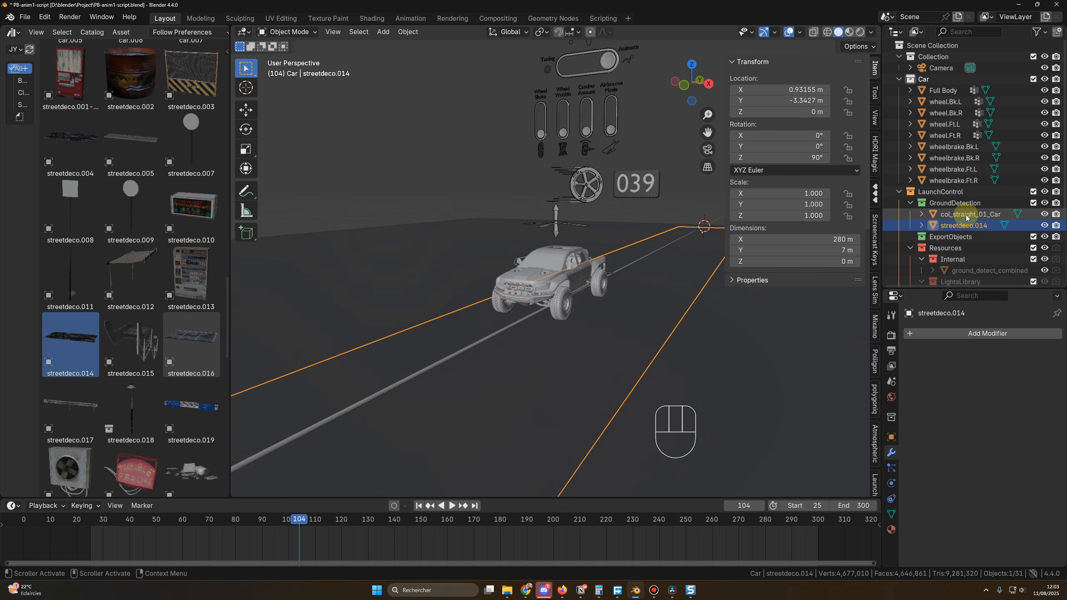
Step: Delete the original ground plane col_straight_01_Car and check the truck's wheels against the streetdeco.014 strip
{"action": "left_click", "coordinate": [573, 237]}
{"action": "scroll", "coordinate": [502, 278], "scroll_direction": "down", "scroll_amount": 3}
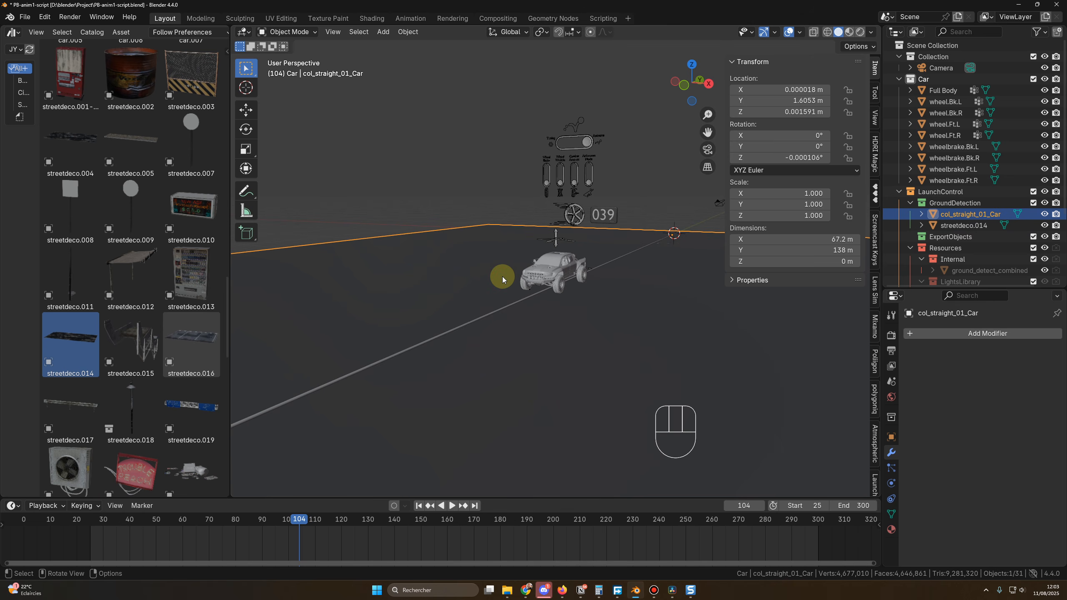
{"action": "key", "text": "Delete"}
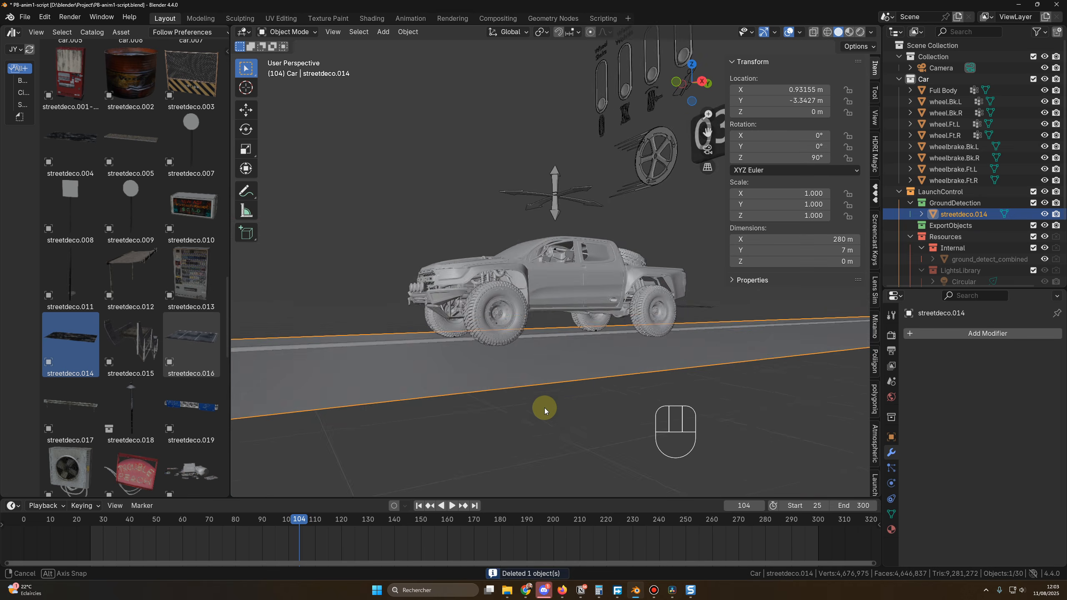
{"action": "middle_click_drag", "start_coordinate": [544, 407], "coordinate": [568, 335]}
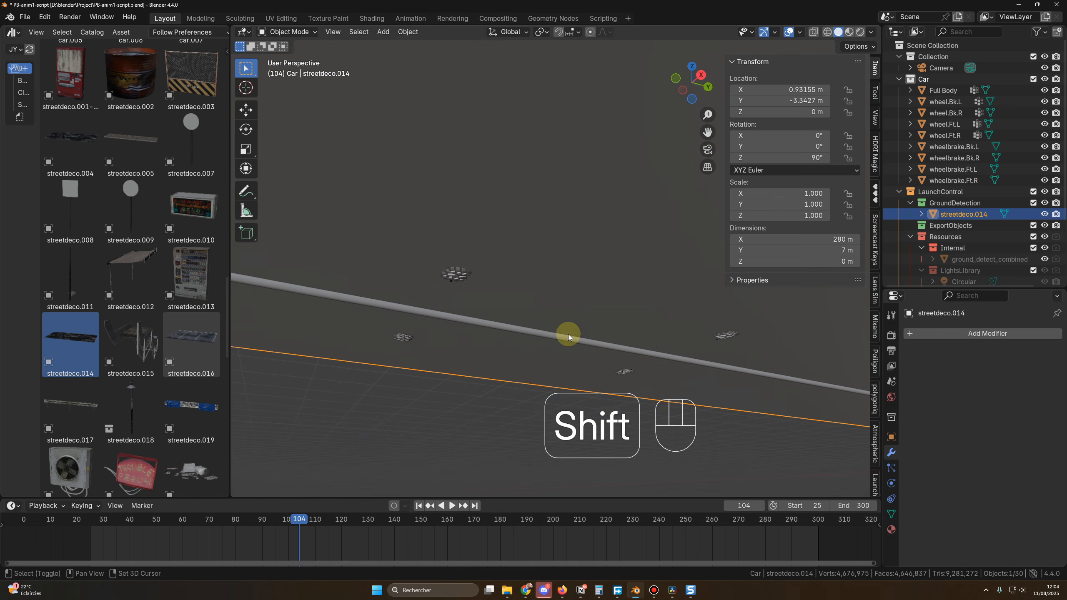
{"action": "middle_click_drag", "start_coordinate": [480, 283], "coordinate": [577, 381]}
Step: Play the truck's animation along the streetdeco.014 strip from several angles, then stop and return to frame 25
{"action": "left_click", "coordinate": [429, 235]}
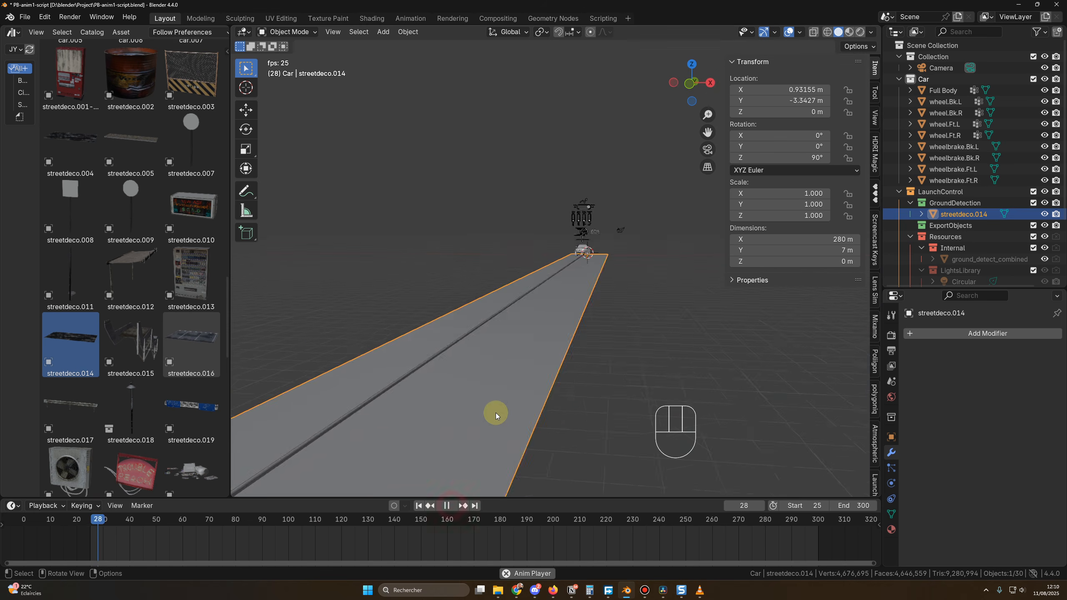
{"action": "middle_click_drag", "start_coordinate": [506, 404], "coordinate": [556, 402]}
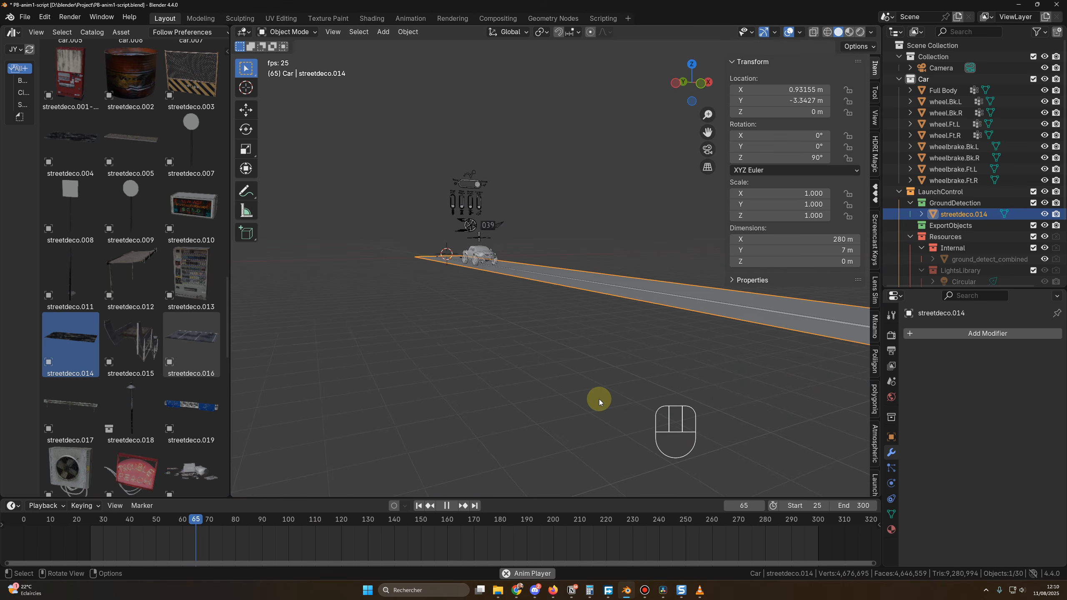
{"action": "middle_click_drag", "start_coordinate": [642, 398], "coordinate": [600, 262]}
{"action": "scroll", "coordinate": [612, 349], "scroll_direction": "down", "scroll_amount": 3}
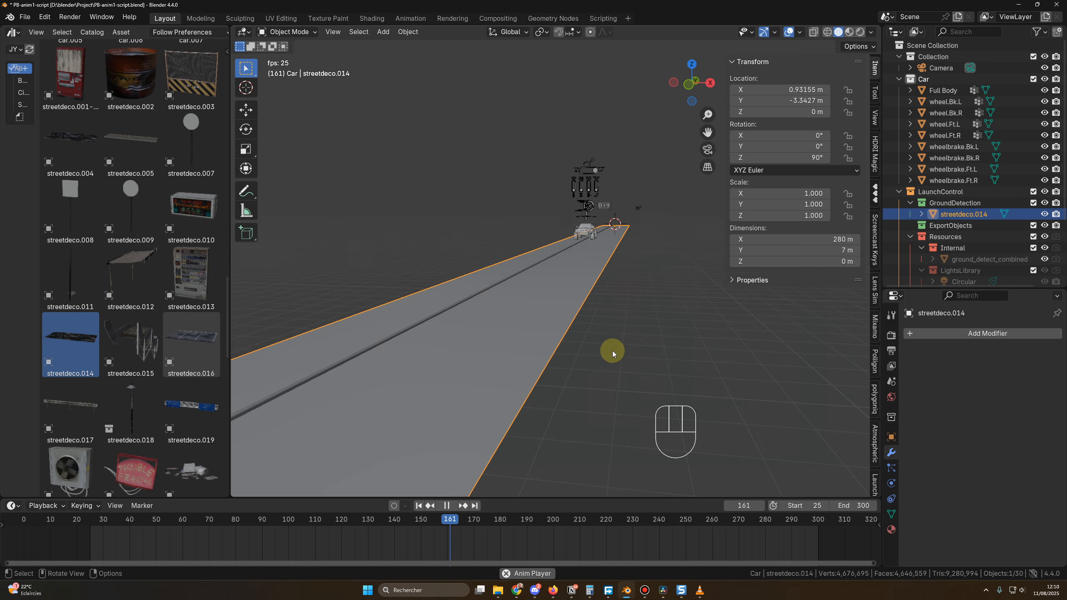
{"action": "middle_click_drag", "start_coordinate": [601, 350], "coordinate": [594, 350]}
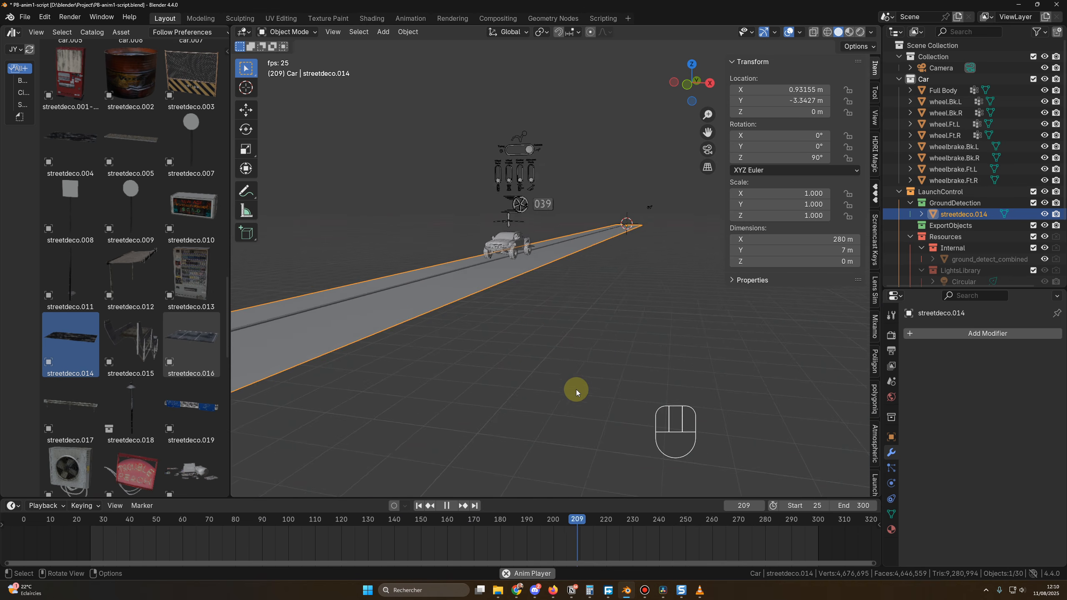
{"action": "middle_click_drag", "start_coordinate": [575, 389], "coordinate": [609, 357]}
{"action": "key", "text": "Escape"}
{"action": "left_click", "coordinate": [600, 361]}
{"action": "left_click", "coordinate": [539, 315]}
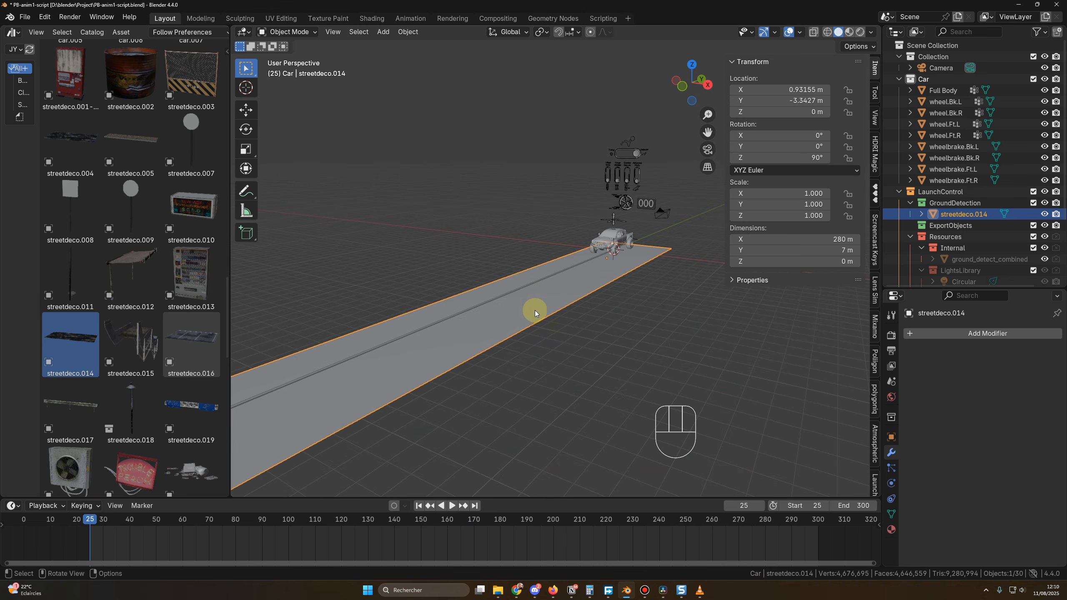
Step: Put the streetdeco.014 strip into Sculpt Mode and set the Draw brush radius to 30 px
{"action": "left_click", "coordinate": [294, 32]}
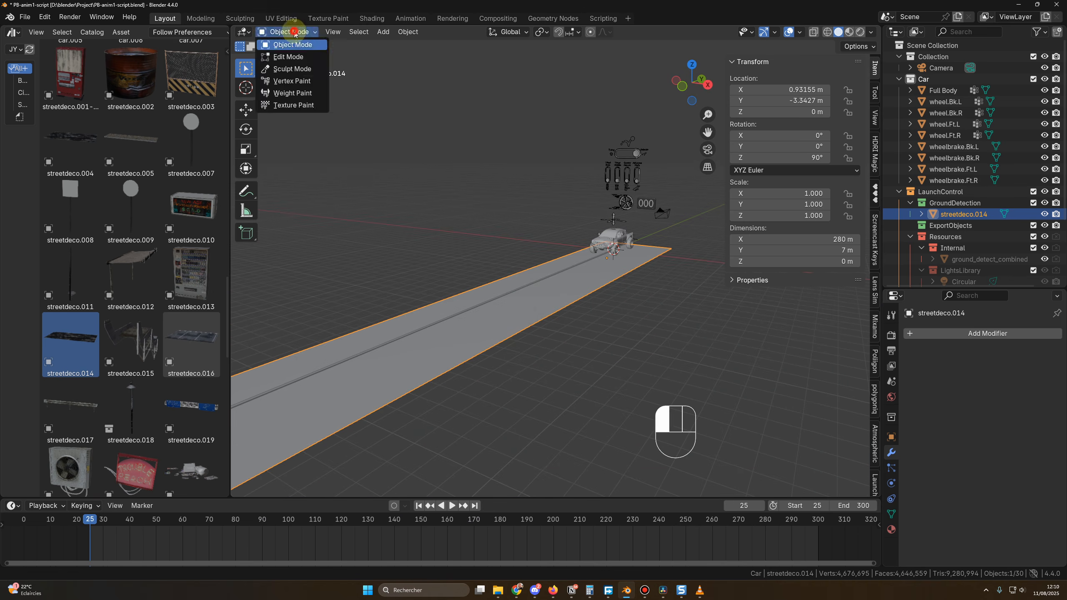
{"action": "left_click", "coordinate": [291, 69]}
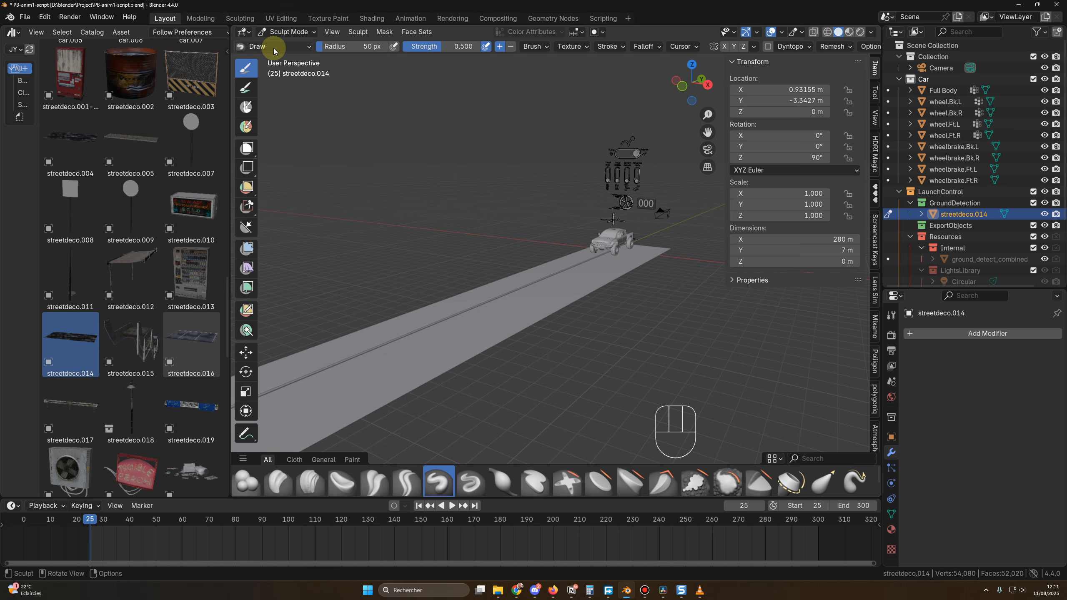
{"action": "left_click", "coordinate": [369, 47]}
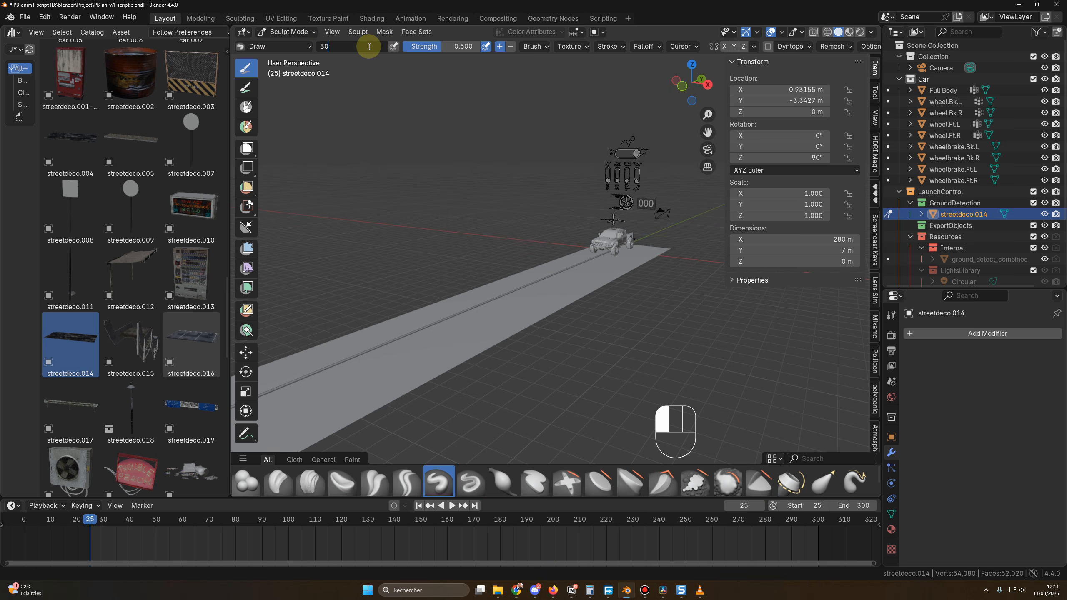
{"action": "type", "text": "30"}
{"action": "key", "text": "Return"}
Step: Sculpt several raised bumps across both sides of the streetdeco.014 strip ahead of the truck, up to about 0.3 m high
{"action": "middle_click_drag", "start_coordinate": [507, 317], "coordinate": [587, 332]}
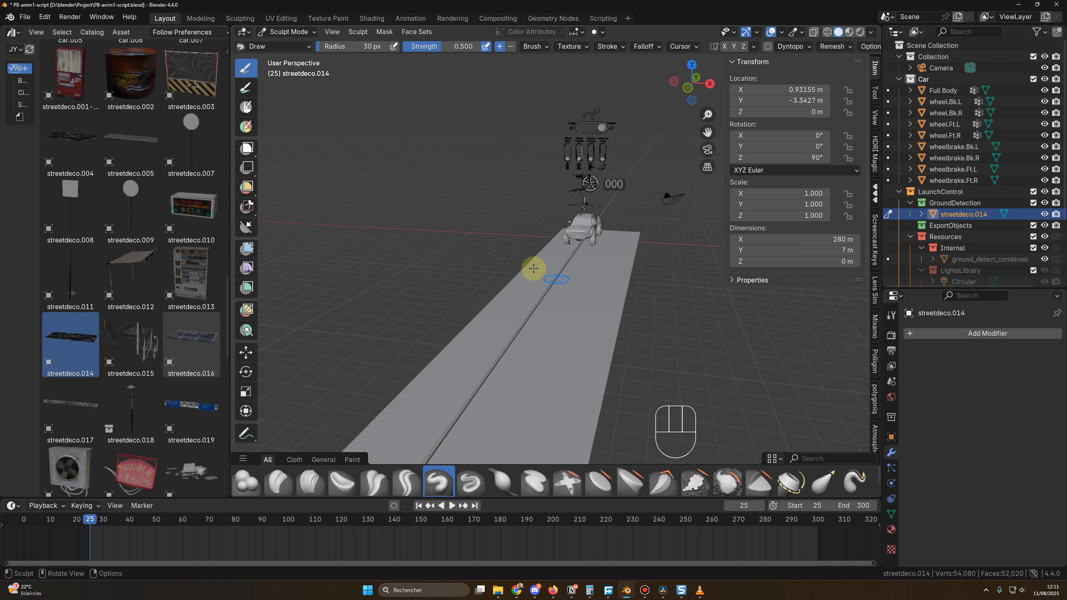
{"action": "scroll", "coordinate": [549, 308], "scroll_direction": "up", "scroll_amount": 2}
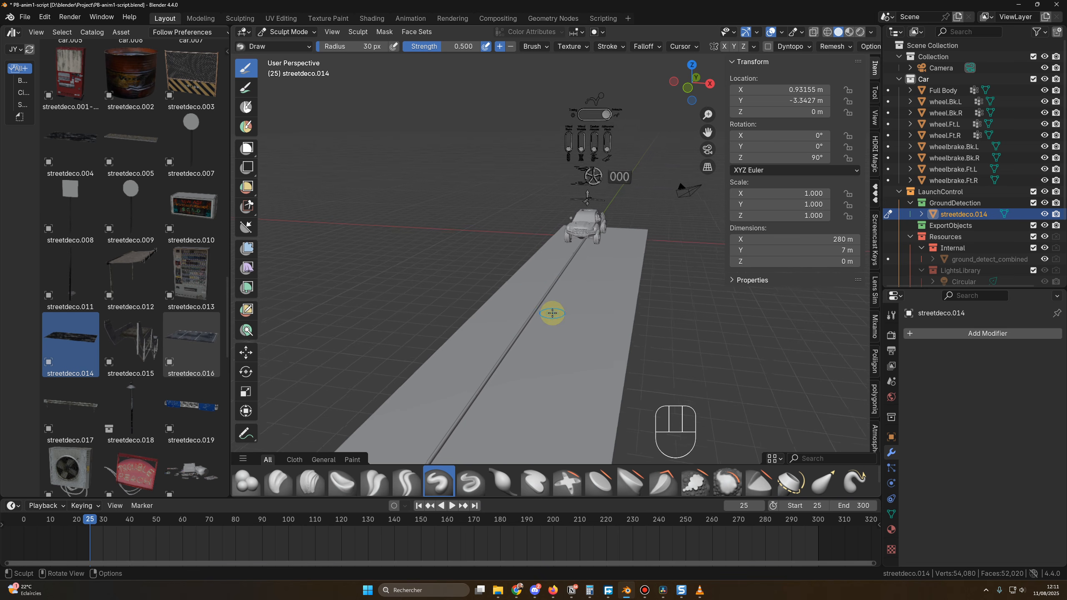
{"action": "key", "text": "ctrl+z"}
{"action": "left_click", "coordinate": [519, 286]}
{"action": "left_click_drag", "start_coordinate": [543, 291], "coordinate": [547, 293]}
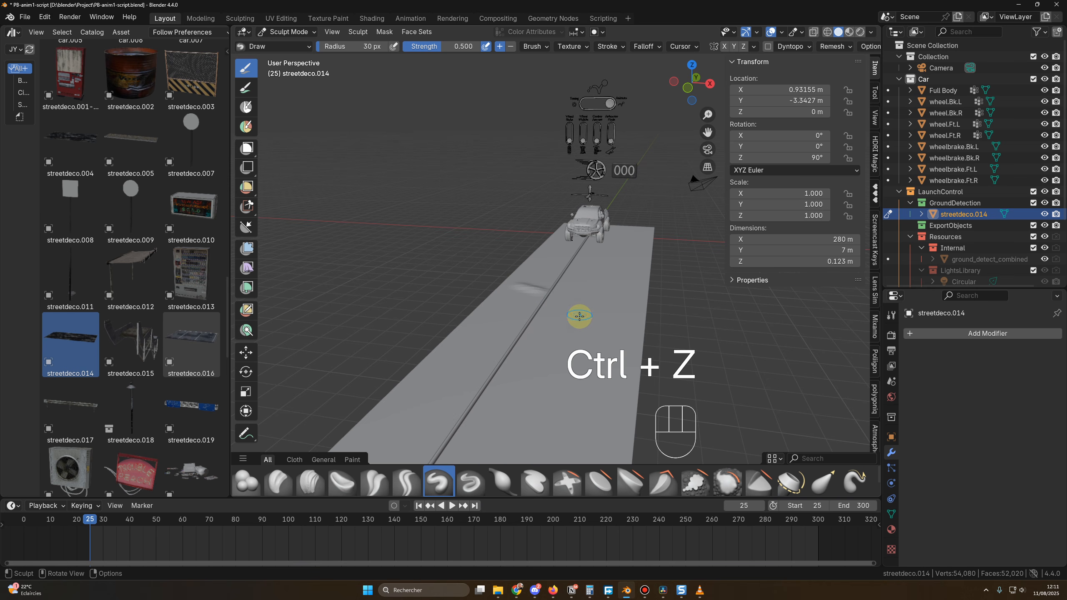
{"action": "left_click_drag", "start_coordinate": [592, 324], "coordinate": [545, 320]}
{"action": "middle_click_drag", "start_coordinate": [557, 353], "coordinate": [537, 355]}
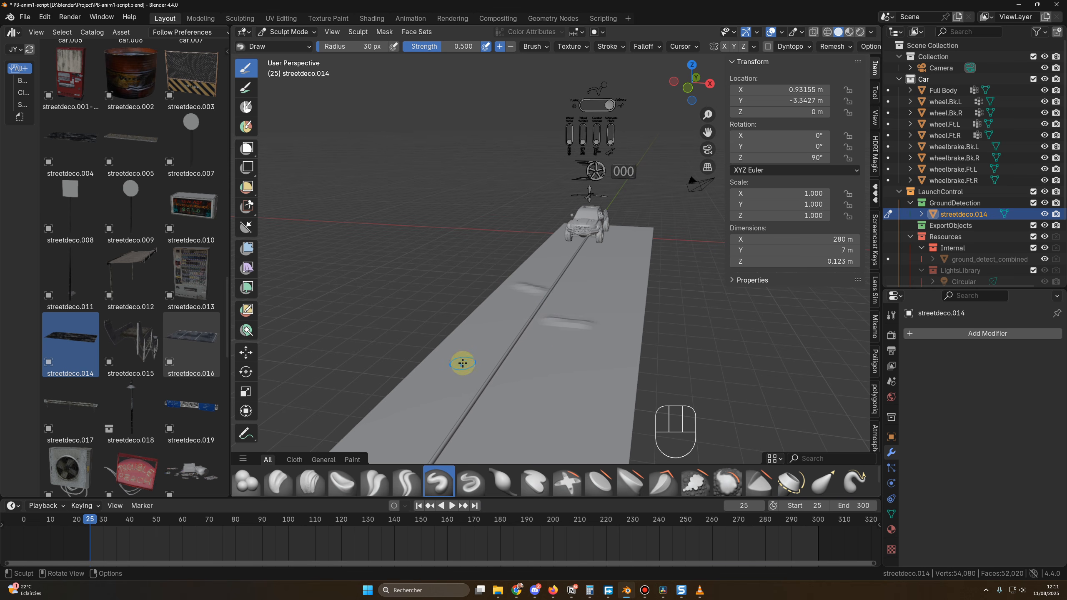
{"action": "mouse_move", "coordinate": [433, 408]}
{"action": "middle_mouse_down"}
{"action": "mouse_move", "coordinate": [460, 417]}
{"action": "mouse_move", "coordinate": [452, 381]}
{"action": "middle_mouse_up"}
{"action": "left_click_drag", "start_coordinate": [439, 374], "coordinate": [531, 393]}
{"action": "left_click_drag", "start_coordinate": [531, 393], "coordinate": [533, 394]}
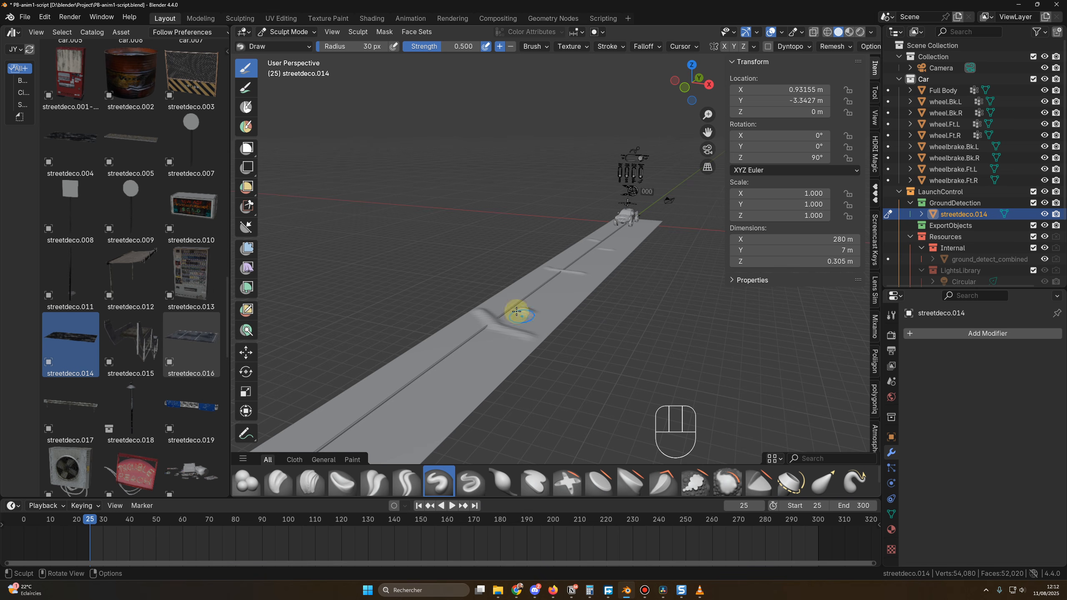
Step: Return the streetdeco.014 strip to Object Mode and apply Shade Smooth to it
{"action": "key", "text": "Tab"}
{"action": "key", "text": "Tab"}
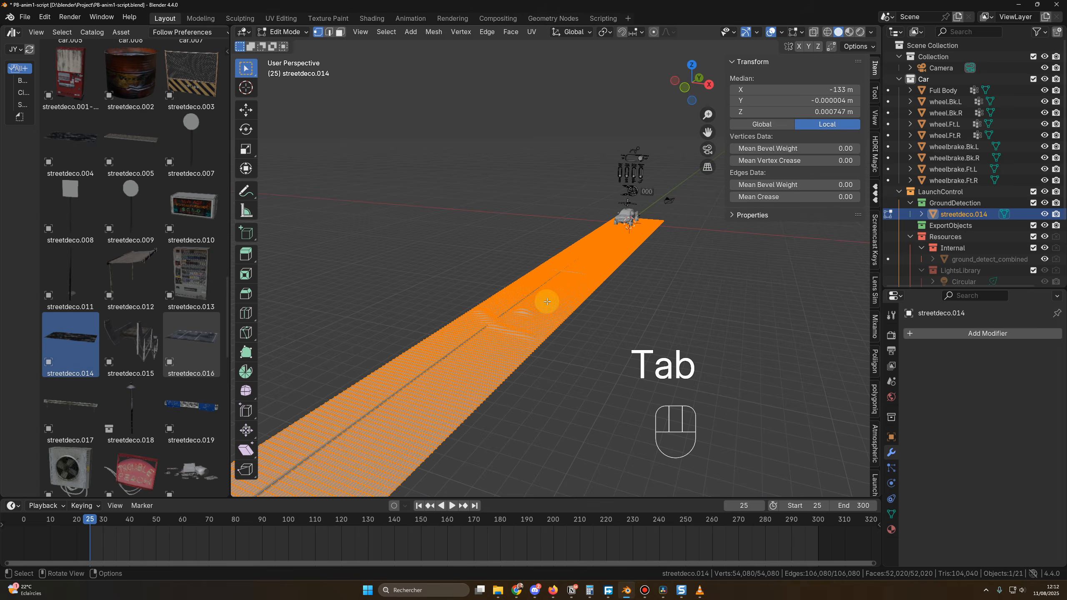
{"action": "scroll", "coordinate": [563, 325], "scroll_direction": "up", "scroll_amount": 2}
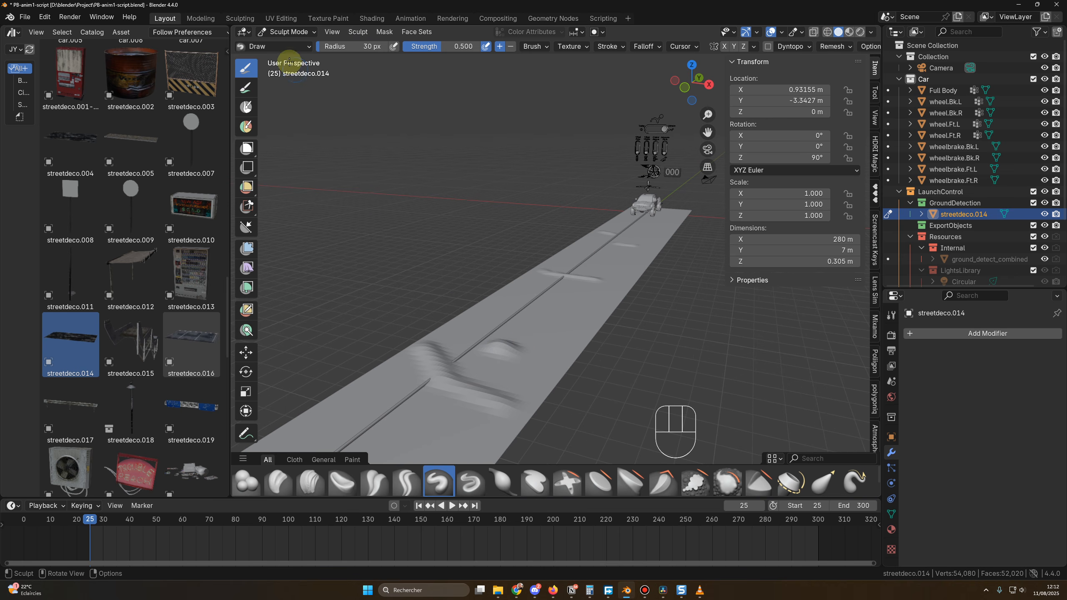
{"action": "left_click", "coordinate": [281, 49]}
{"action": "left_click", "coordinate": [281, 51]}
{"action": "left_click", "coordinate": [286, 32]}
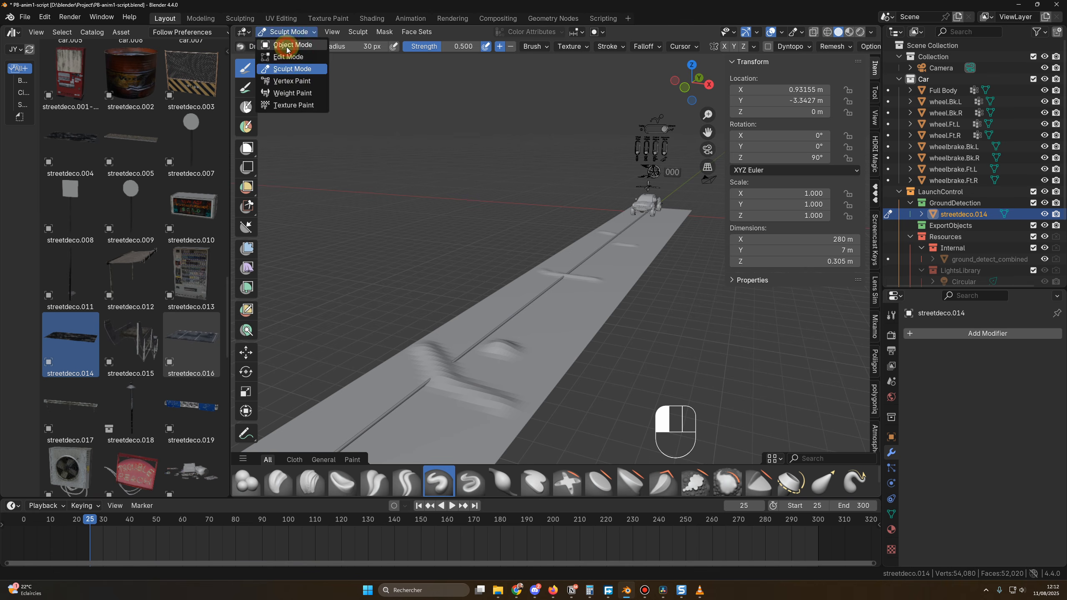
{"action": "left_click", "coordinate": [296, 41]}
{"action": "right_click", "coordinate": [545, 308]}
{"action": "left_click", "coordinate": [505, 309]}
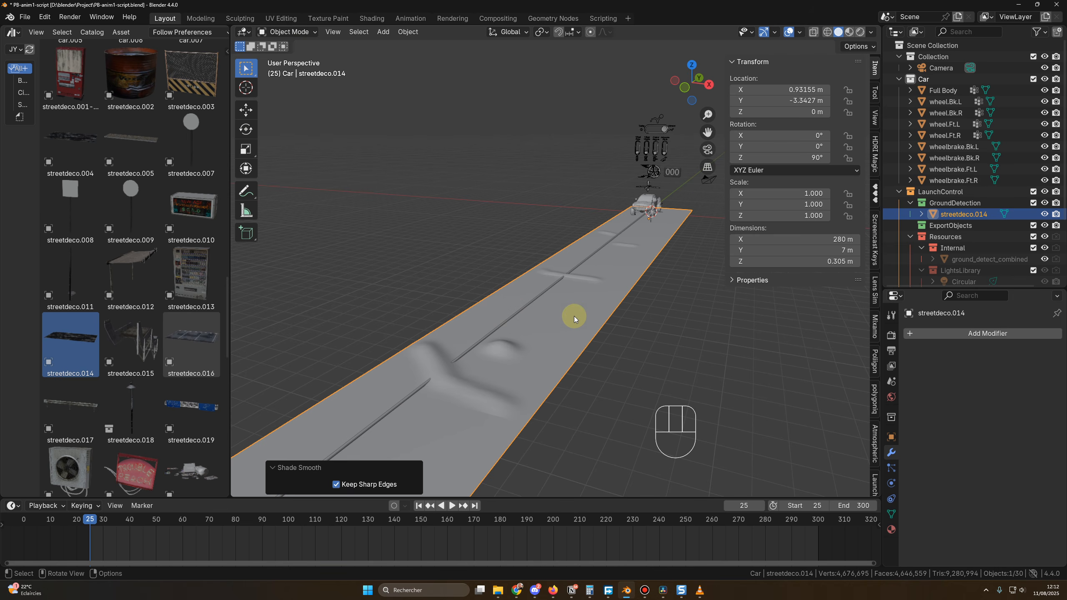
Step: Put the streetdeco.014 strip back into Sculpt Mode, play the truck's animation over the bumps and go back near the start
{"action": "left_click", "coordinate": [287, 31]}
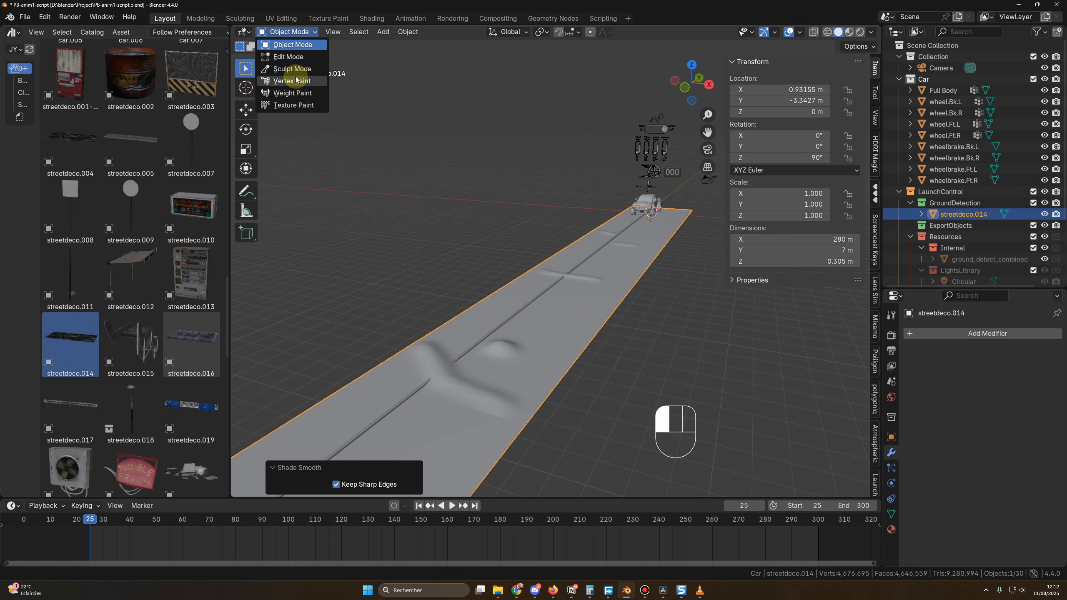
{"action": "left_click", "coordinate": [294, 64]}
{"action": "mouse_move", "coordinate": [455, 328]}
{"action": "middle_mouse_down"}
{"action": "mouse_move", "coordinate": [526, 303]}
{"action": "mouse_move", "coordinate": [664, 327]}
{"action": "mouse_move", "coordinate": [500, 357]}
{"action": "middle_mouse_up"}
{"action": "key", "text": "Tab"}
{"action": "key", "text": "Tab"}
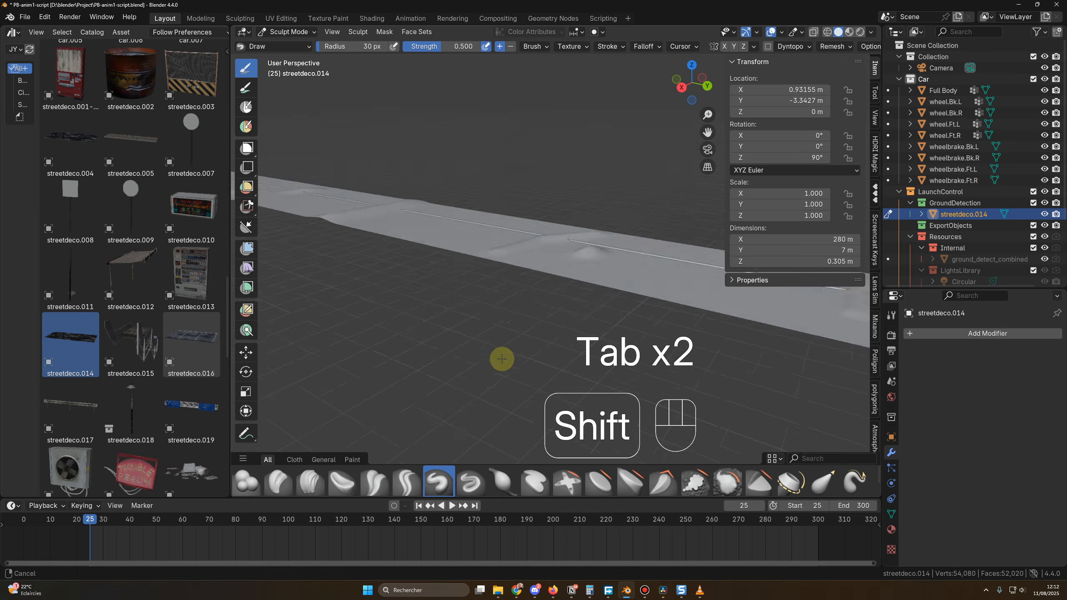
{"action": "key", "text": "space"}
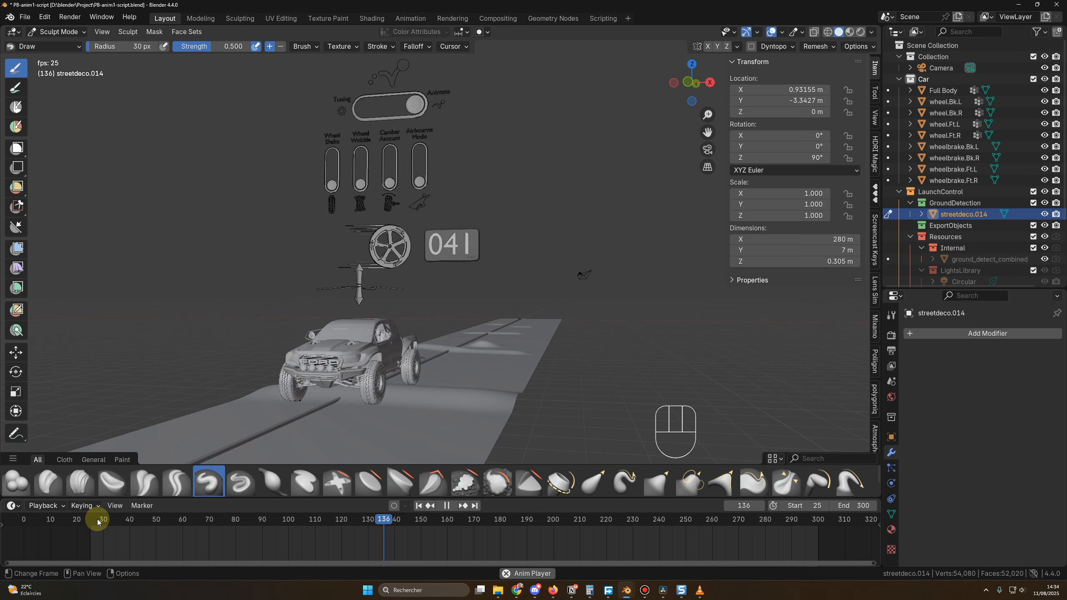
{"action": "left_click", "coordinate": [97, 519]}
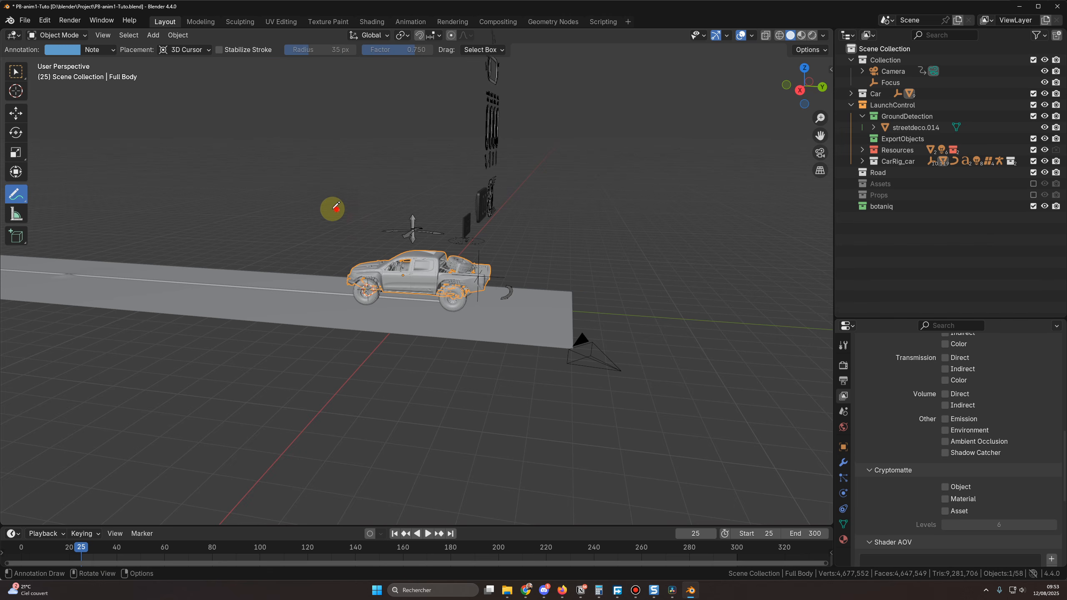
Step: Draw a freehand annotation loop around the truck, its floating controls and the camera
{"action": "left_click_drag", "start_coordinate": [337, 209], "coordinate": [401, 399]}
{"action": "mouse_move", "coordinate": [468, 405]}
{"action": "left_mouse_down"}
{"action": "mouse_move", "coordinate": [417, 213]}
{"action": "mouse_move", "coordinate": [250, 333]}
{"action": "left_mouse_up"}
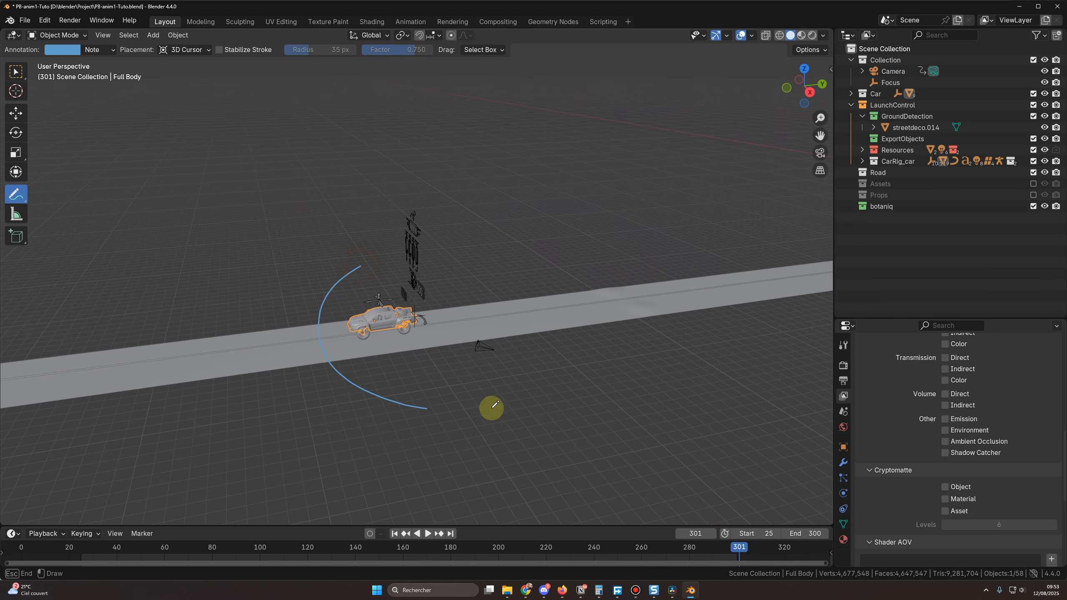
{"action": "left_click_drag", "start_coordinate": [491, 407], "coordinate": [604, 332]}
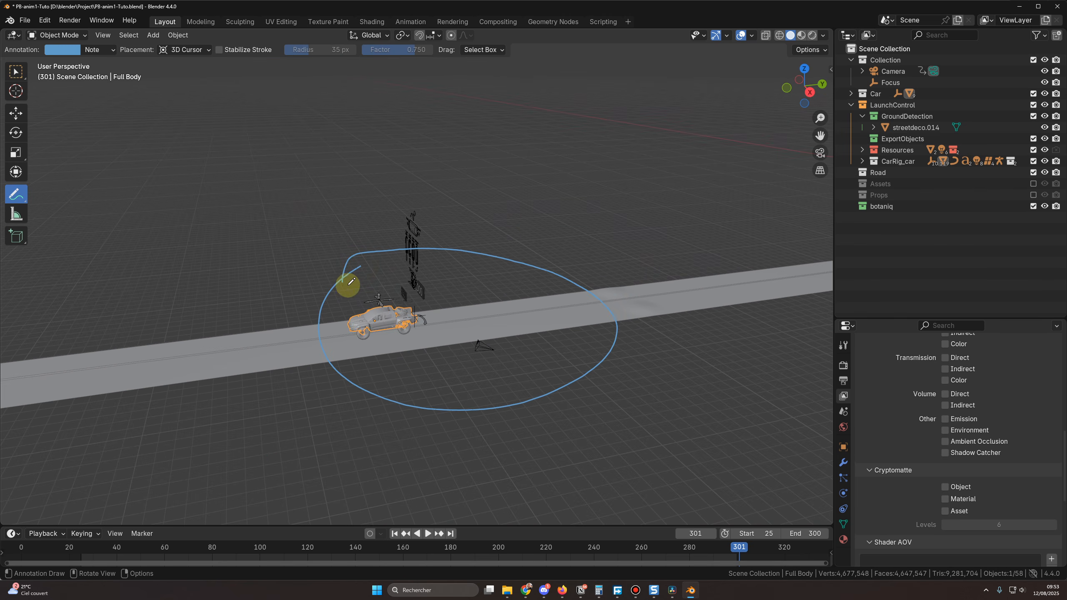
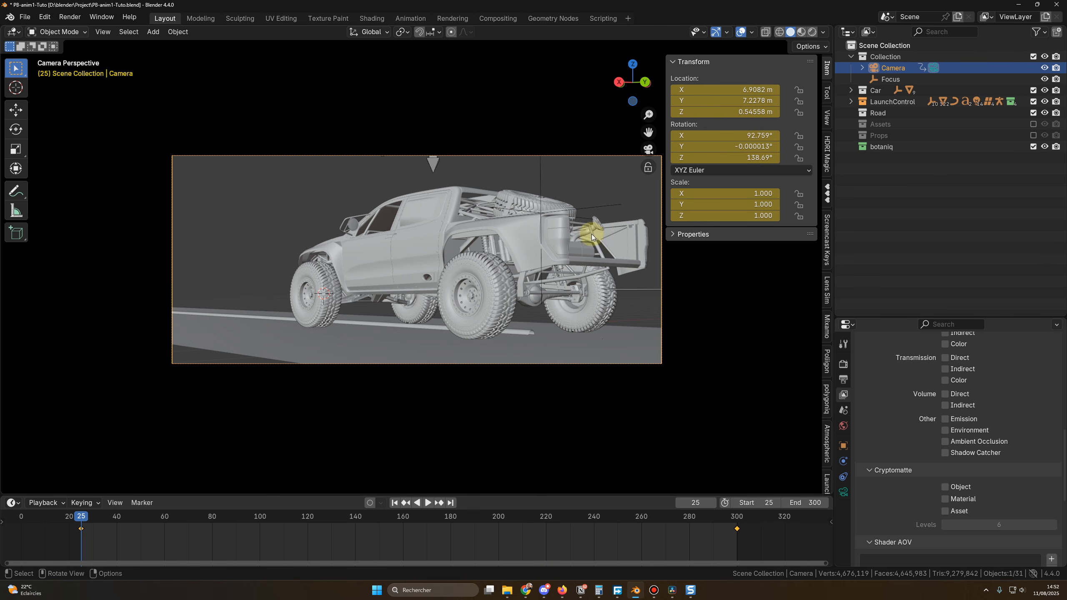
Step: Compare the camera's keyframed position and the truck's framing between frames 25 and 300, also checking frame 292
{"action": "left_click", "coordinate": [737, 520]}
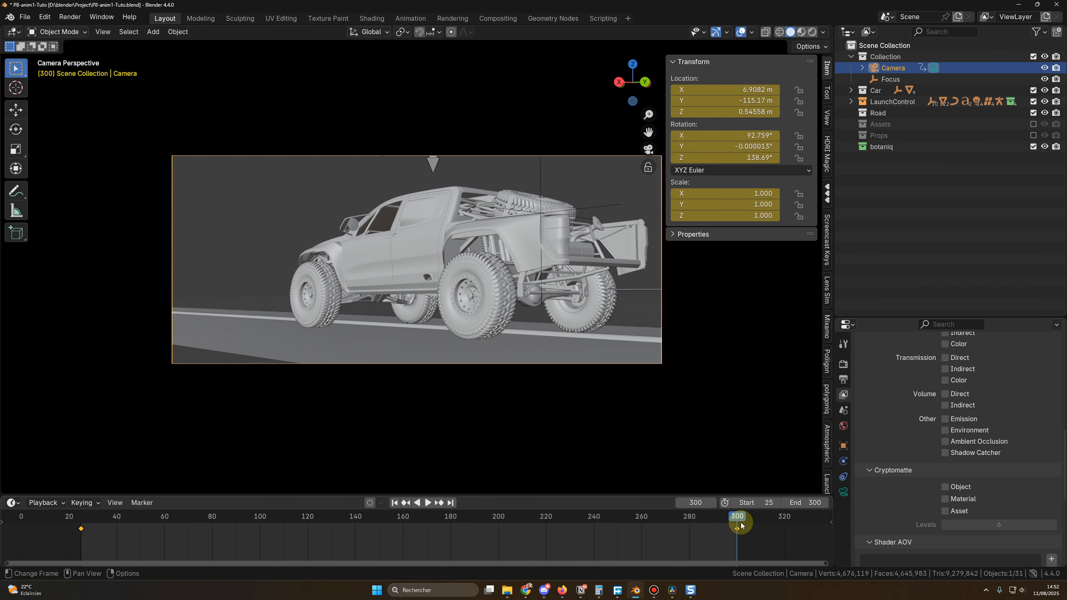
{"action": "left_click", "coordinate": [81, 519]}
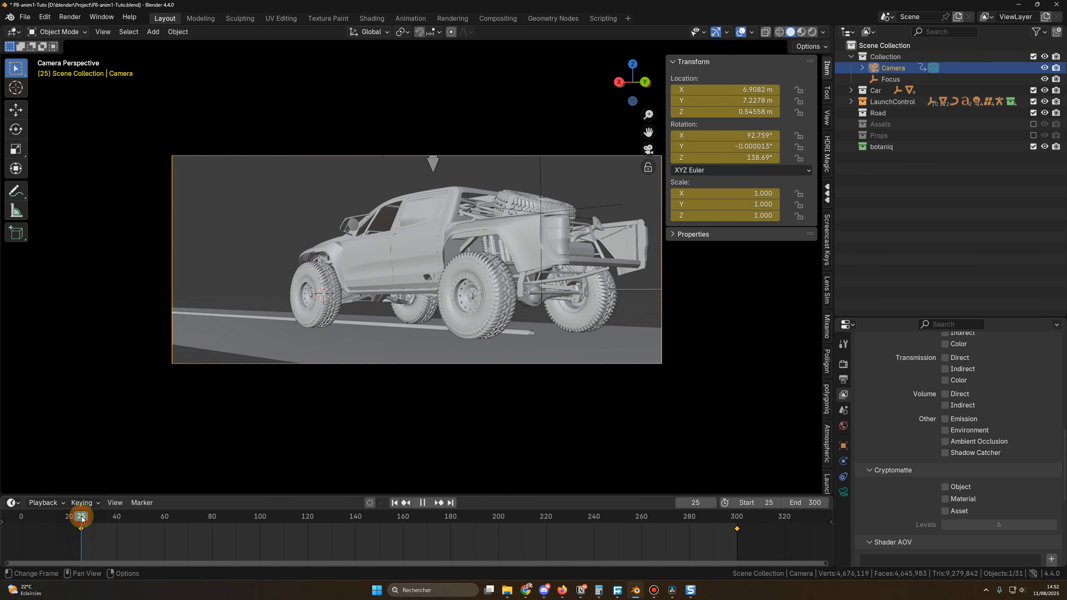
{"action": "left_click", "coordinate": [737, 517]}
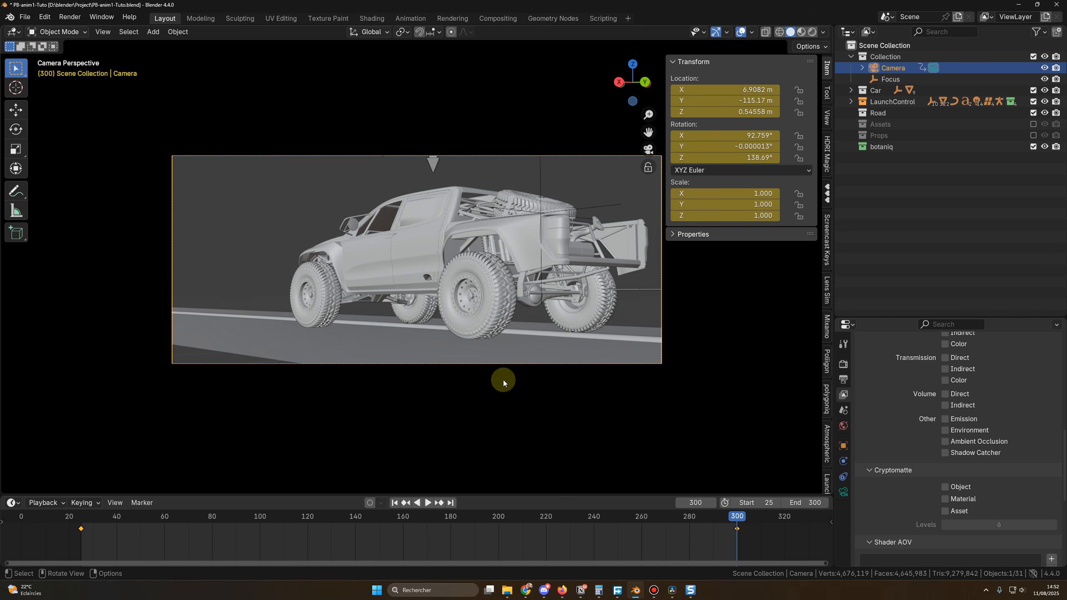
{"action": "left_click", "coordinate": [82, 521]}
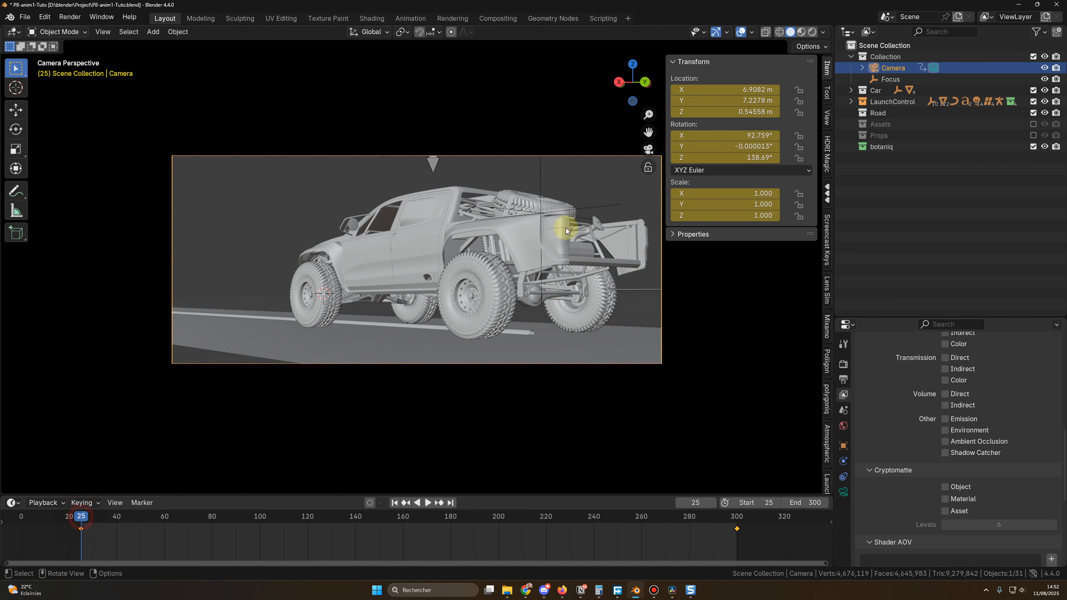
{"action": "left_click", "coordinate": [735, 519]}
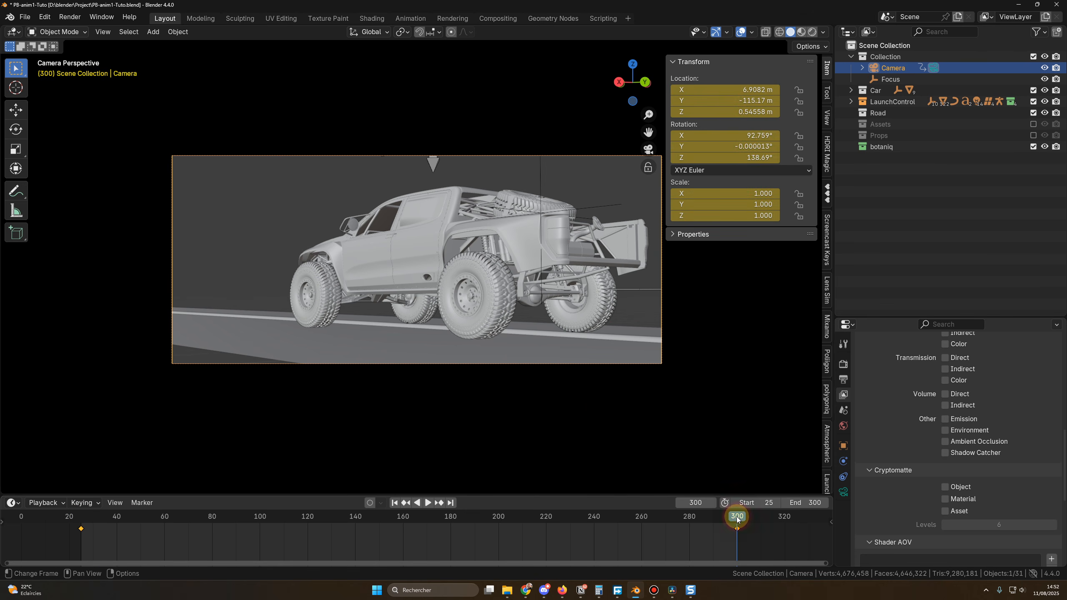
{"action": "left_click", "coordinate": [717, 518]}
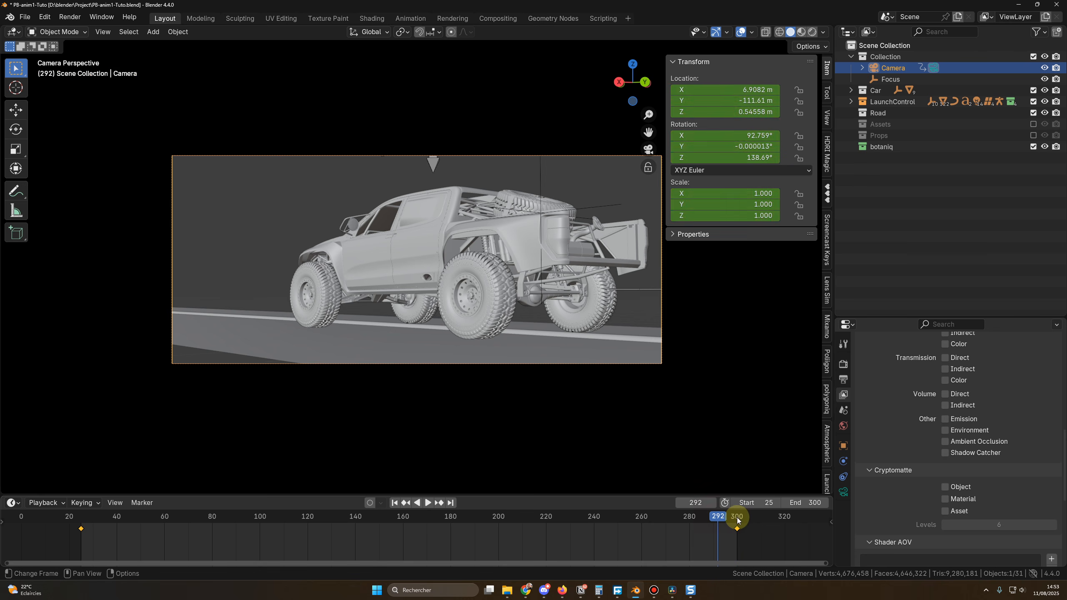
{"action": "left_click", "coordinate": [737, 518]}
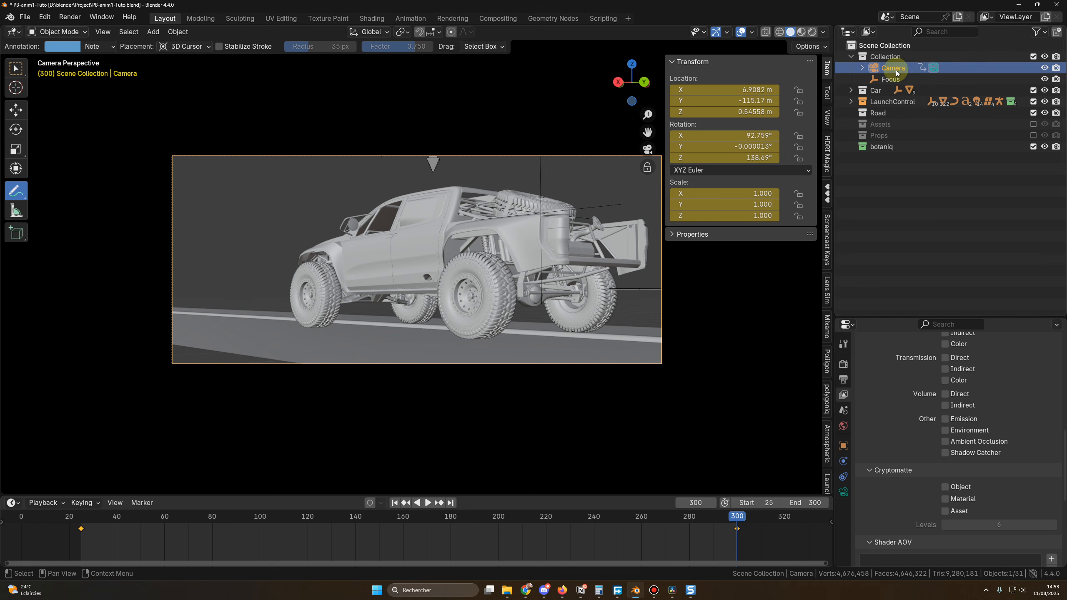
Step: Set the interpolation mode of the camera's keyframes to Linear
{"action": "right_click", "coordinate": [464, 538]}
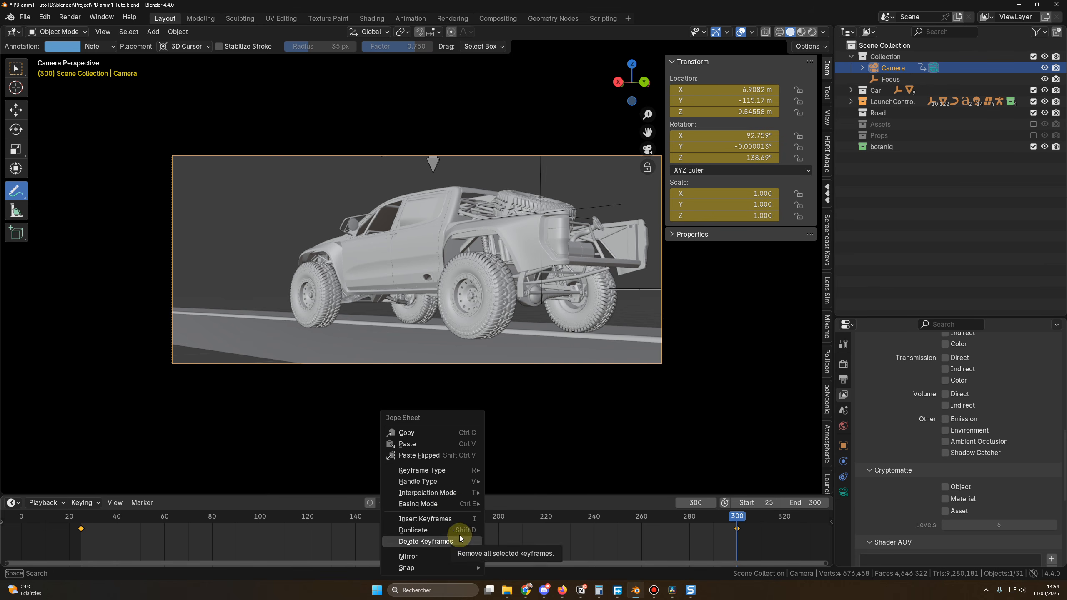
{"action": "mouse_move", "coordinate": [439, 493]}
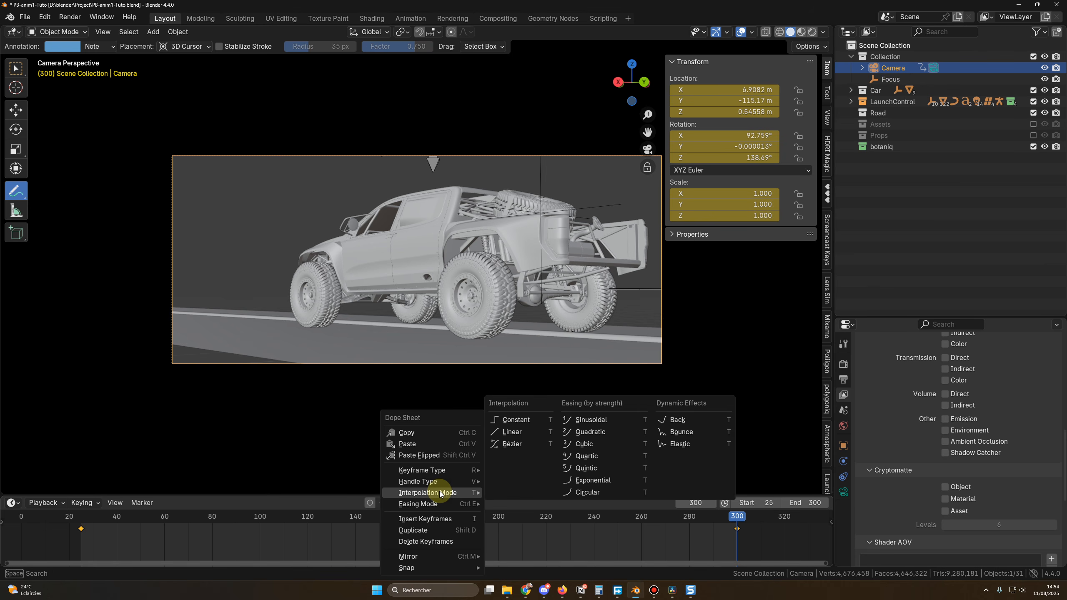
{"action": "left_click", "coordinate": [512, 433]}
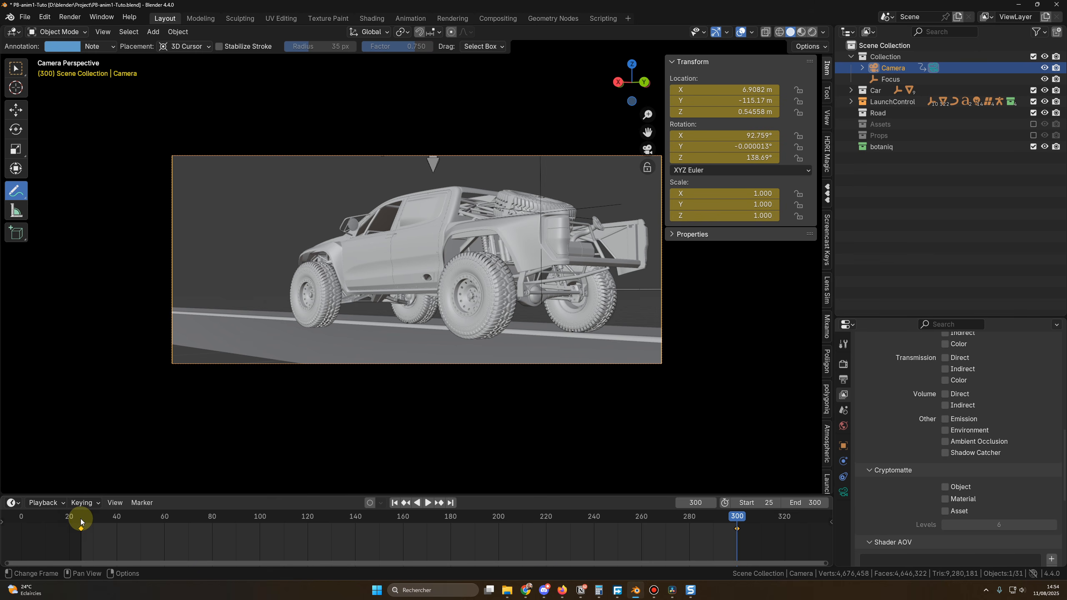
Step: Play the animation in the camera view to check how the camera follows the truck, then return to frame 25
{"action": "key", "text": "space"}
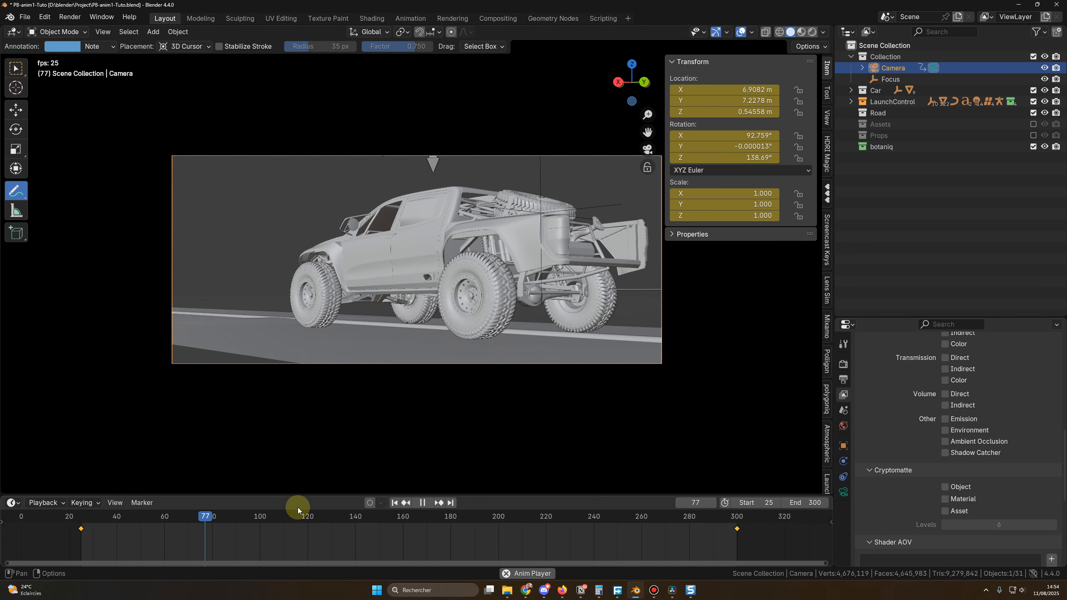
{"action": "key", "text": "space"}
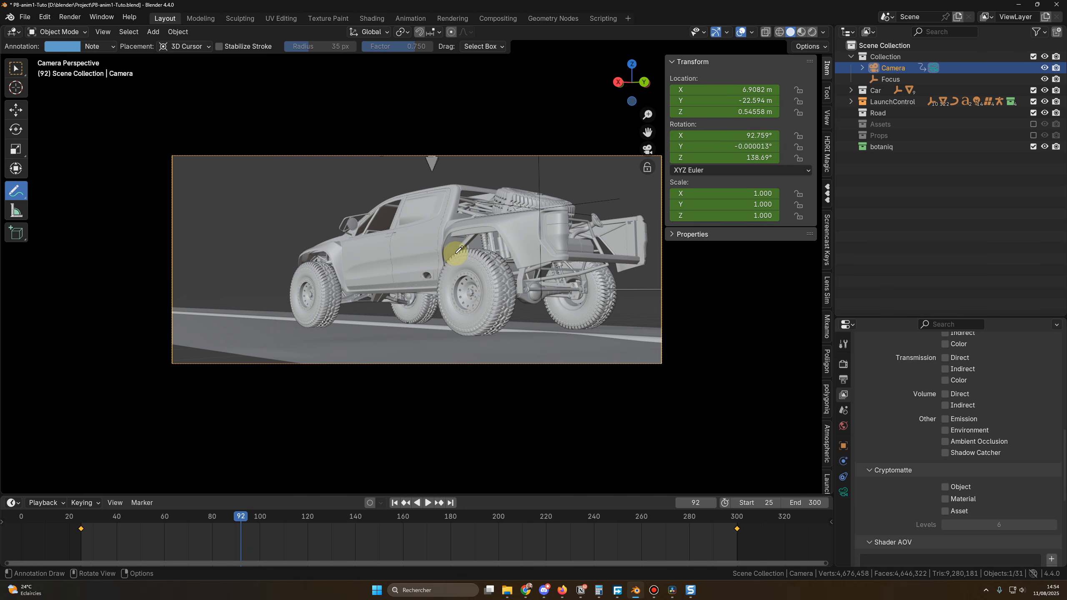
{"action": "left_click_drag", "start_coordinate": [97, 516], "coordinate": [82, 518]}
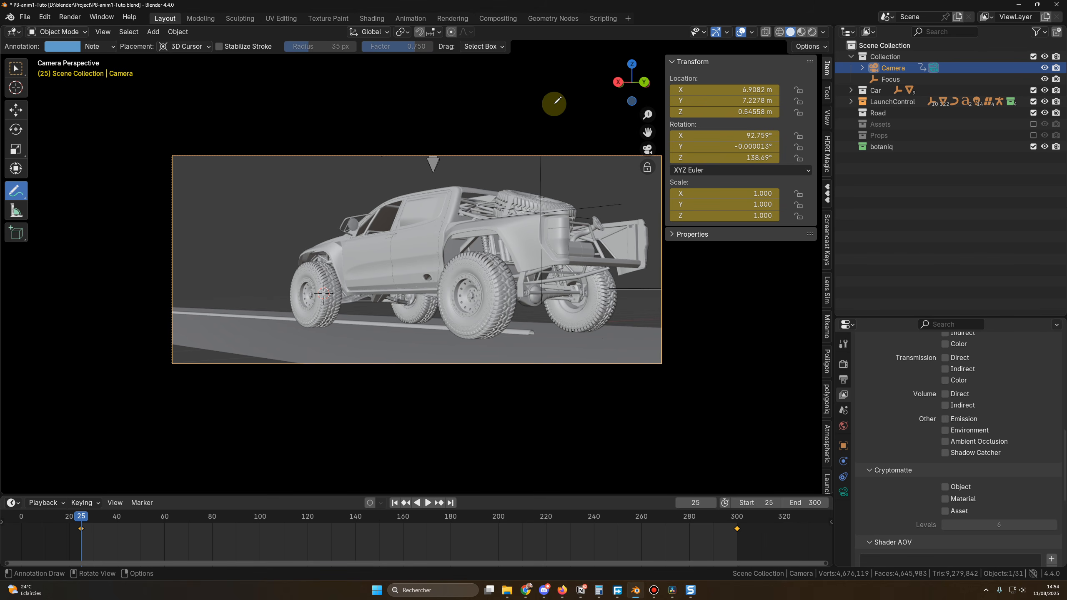
Step: Add a Plain Axes empty and move it horizontally beside the strip, about 6.3 m in X and 2.6 m in Y
{"action": "left_click", "coordinate": [16, 68]}
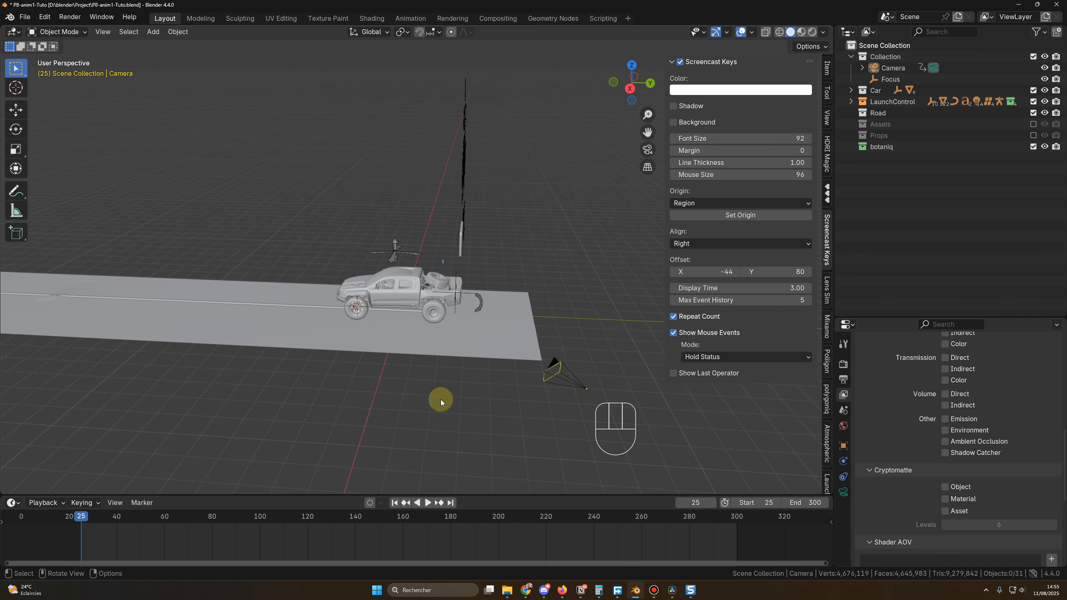
{"action": "middle_click_drag", "start_coordinate": [440, 399], "coordinate": [448, 404]}
{"action": "key", "text": "shift+a"}
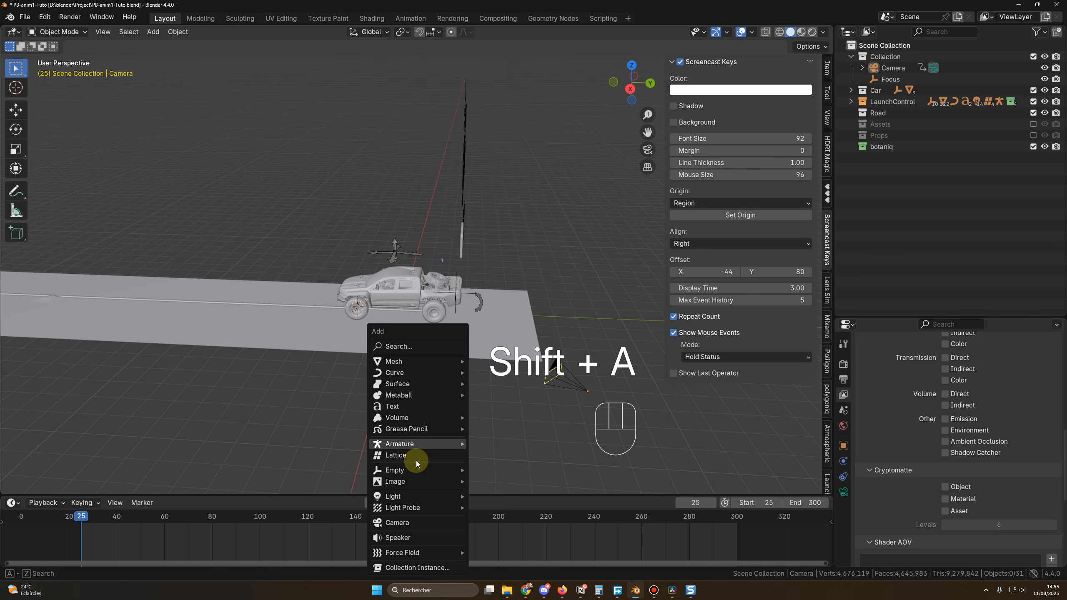
{"action": "left_click", "coordinate": [415, 471]}
{"action": "left_click", "coordinate": [516, 469]}
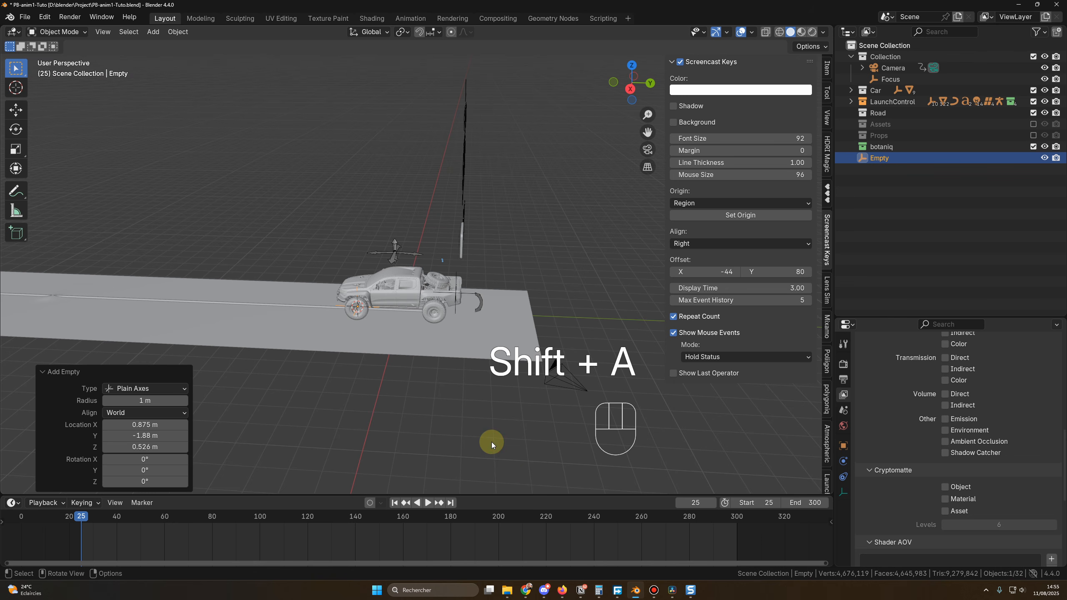
{"action": "key", "text": "g"}
{"action": "key", "text": "shift+z"}
{"action": "left_click", "coordinate": [409, 262]}
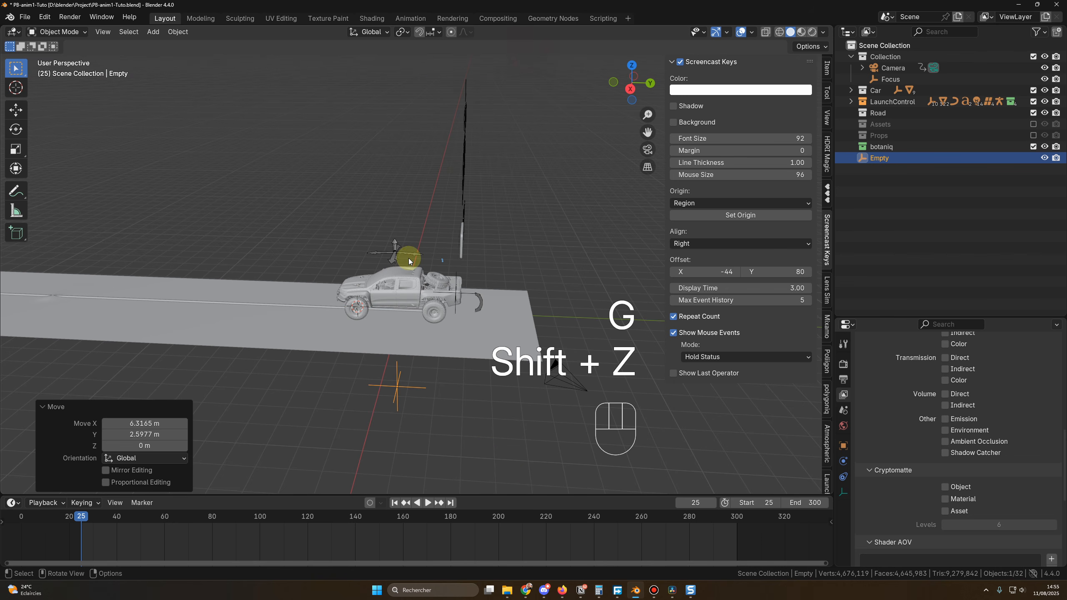
{"action": "key", "text": "KP_7"}
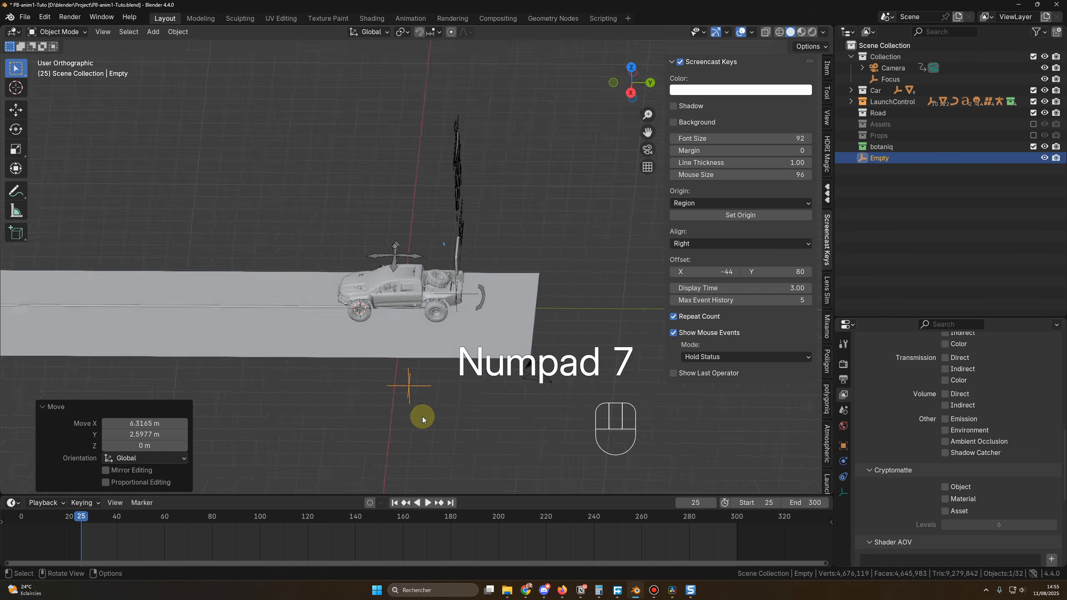
{"action": "key", "text": "g"}
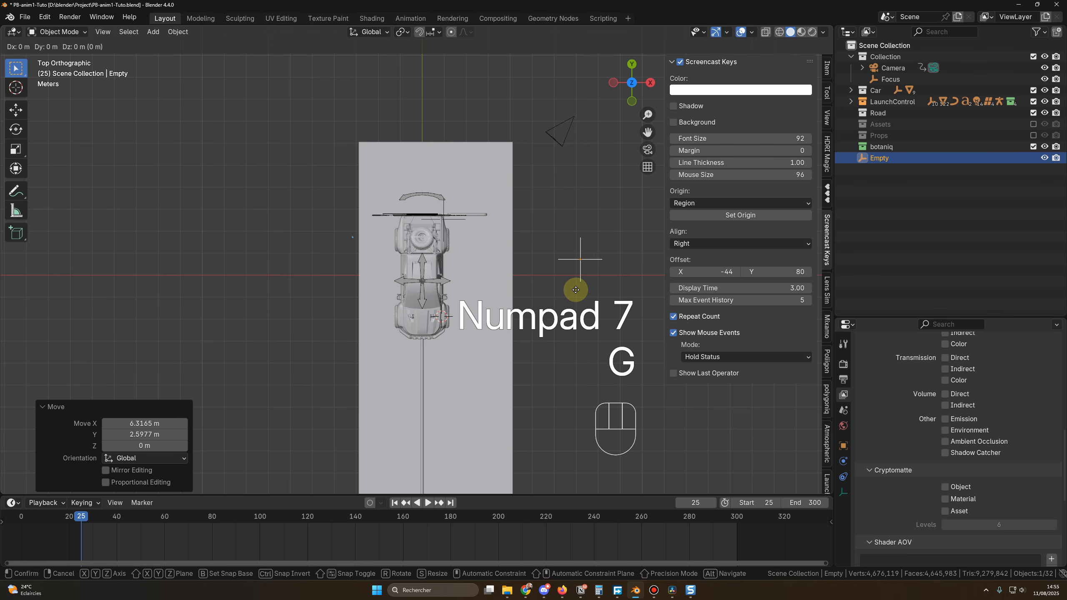
{"action": "key", "text": "shift+z"}
{"action": "key", "text": "Escape"}
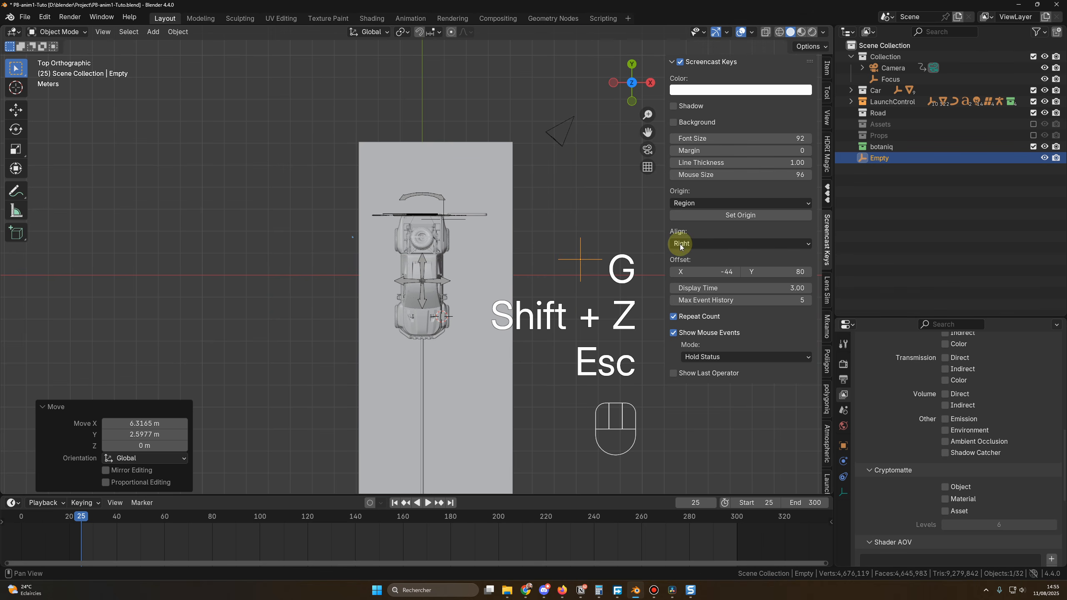
Step: Hide the Focus empty and move the new empty horizontally to the truck's rear corner, about -6.3 m in X and 2 m in Y
{"action": "left_click", "coordinate": [1044, 80]}
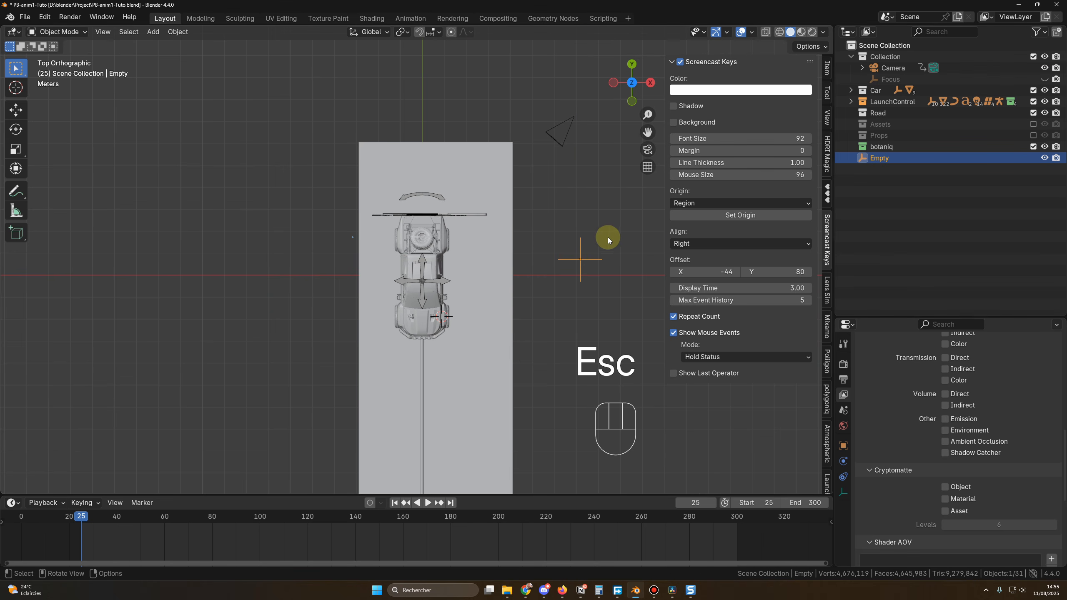
{"action": "key", "text": "g"}
{"action": "key", "text": "shift+z"}
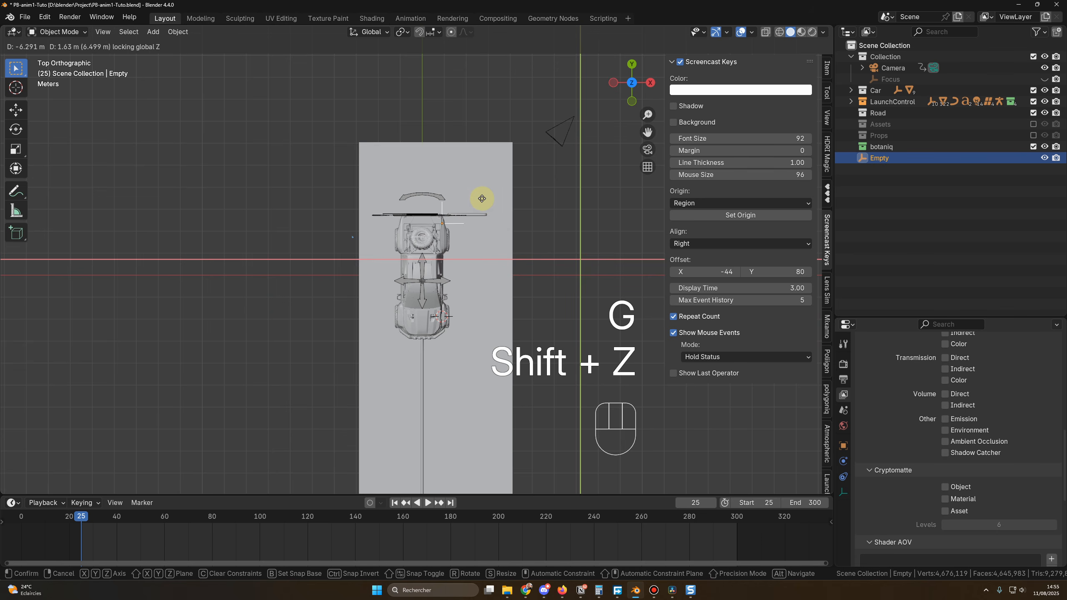
{"action": "left_click", "coordinate": [481, 193]}
{"action": "key", "text": "KP_Decimal"}
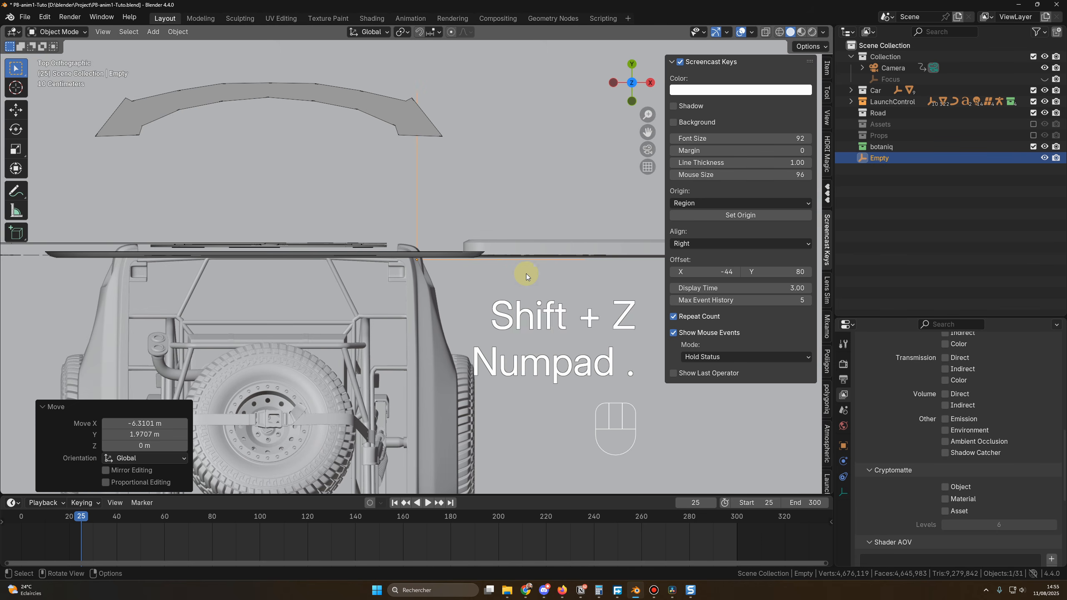
{"action": "middle_click_drag", "start_coordinate": [512, 276], "coordinate": [357, 191]}
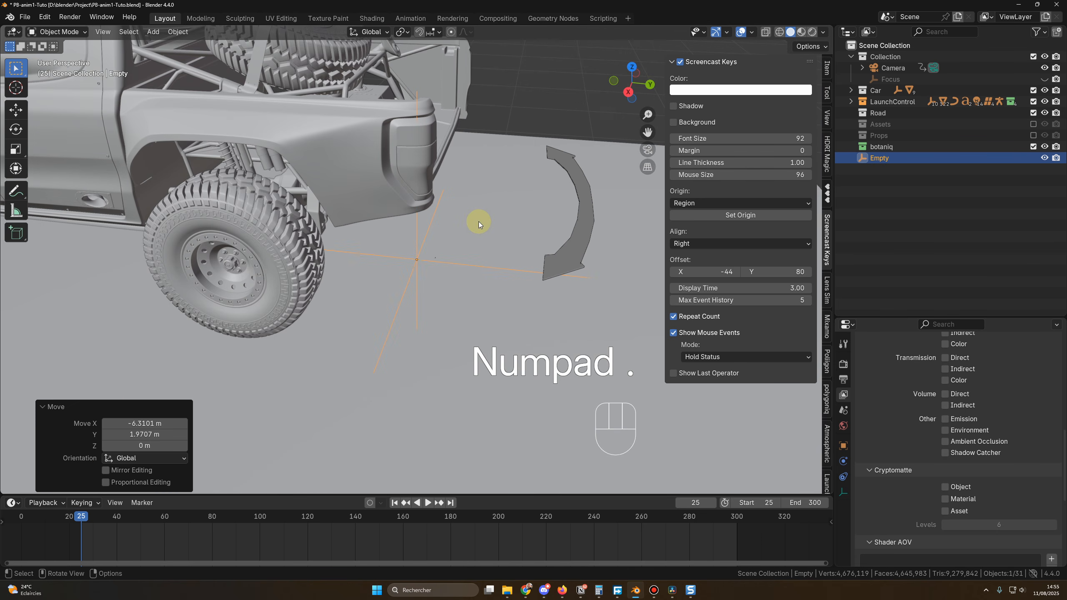
Step: Raise the new empty about 0.86 m in Z, then move it about -1.74 m in Y toward the truck's body
{"action": "key", "text": "g"}
{"action": "key", "text": "z"}
{"action": "left_click", "coordinate": [460, 82]}
{"action": "scroll", "coordinate": [484, 224], "scroll_direction": "down", "scroll_amount": 8}
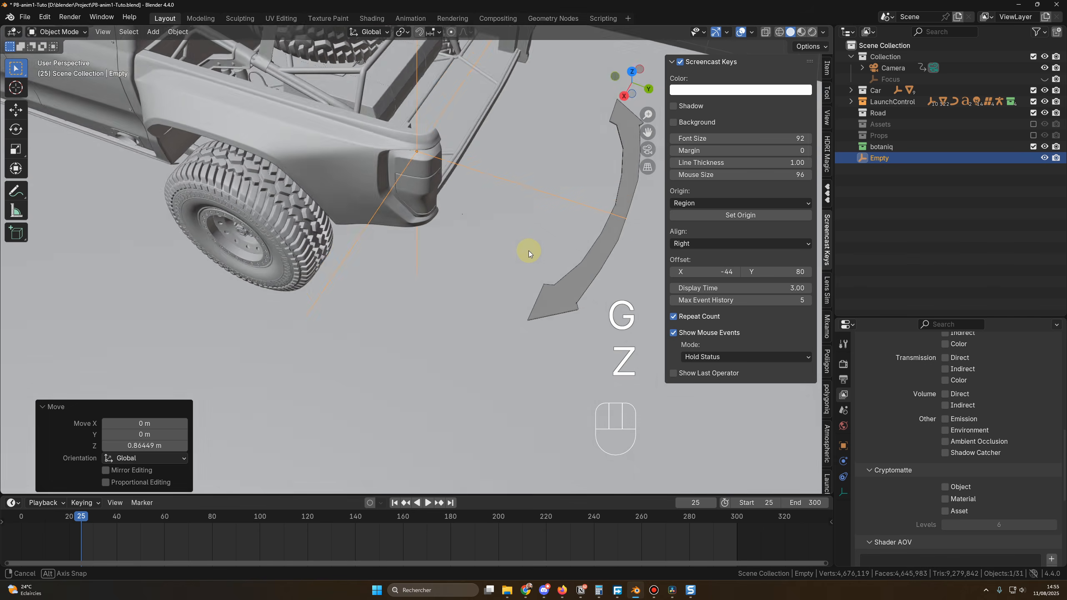
{"action": "key", "text": "g"}
{"action": "key", "text": "y"}
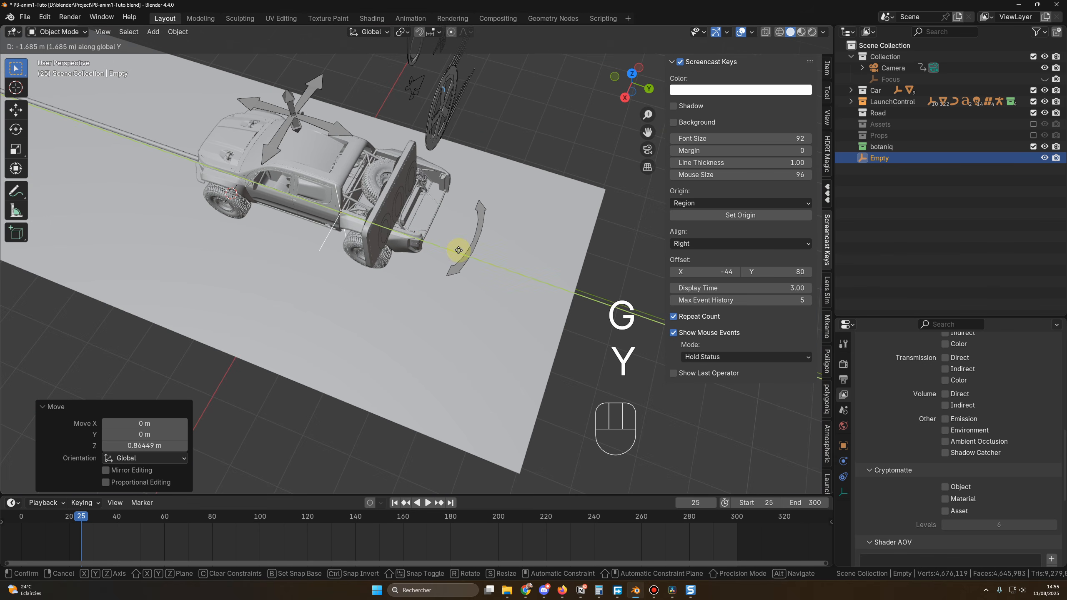
{"action": "left_click", "coordinate": [452, 250]}
{"action": "middle_click_drag", "start_coordinate": [452, 250], "coordinate": [567, 253]}
{"action": "scroll", "coordinate": [583, 250], "scroll_direction": "up", "scroll_amount": 5}
{"action": "scroll", "coordinate": [633, 257], "scroll_direction": "down", "scroll_amount": 3}
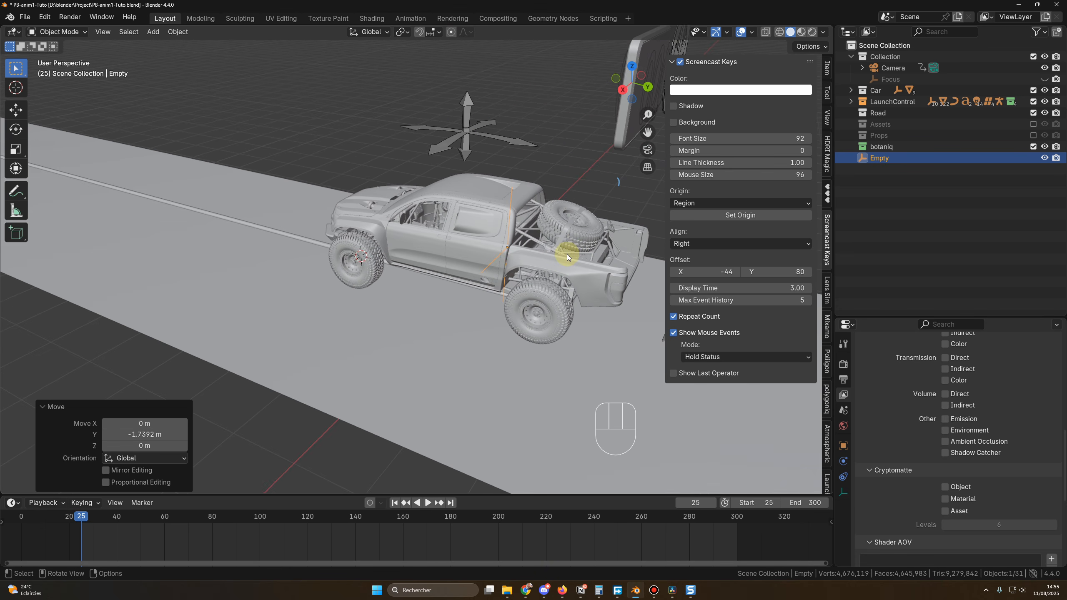
Step: Parent the new empty to the truck's Full Body using Object (Keep Transform), then clear the selection
{"action": "left_click", "coordinate": [487, 202], "text": "shift"}
{"action": "key", "text": "ctrl+p"}
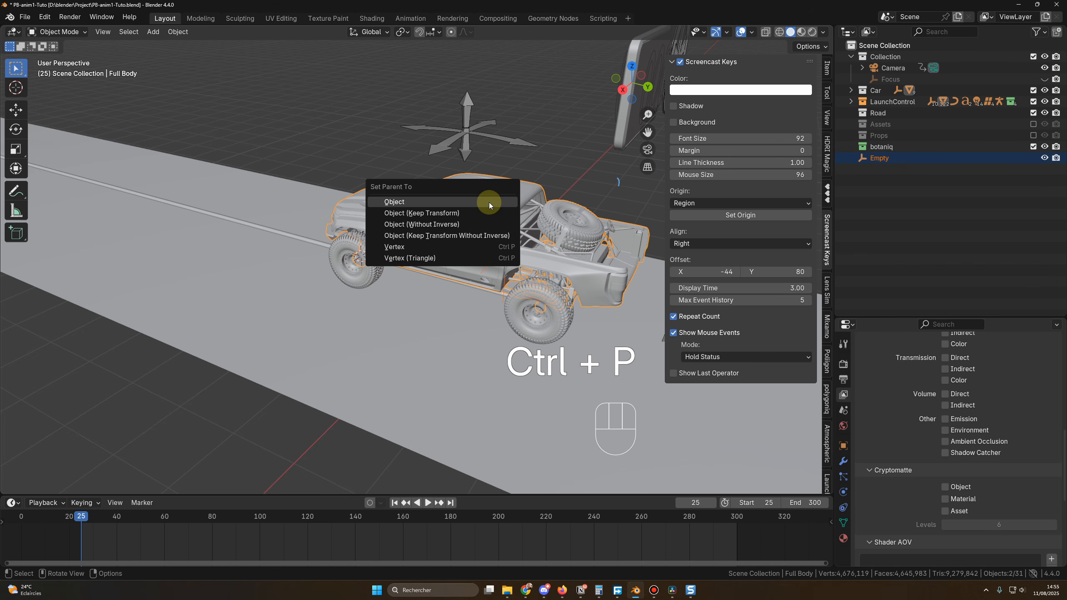
{"action": "left_click", "coordinate": [431, 214]}
{"action": "left_click", "coordinate": [564, 149]}
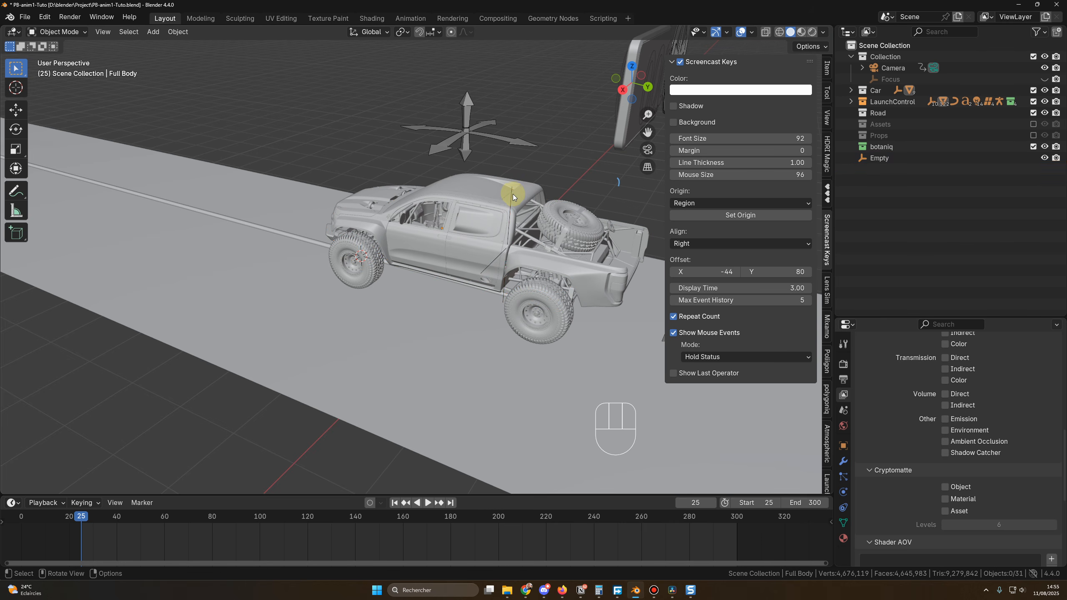
Step: Delete the extra empty and unhide the Focus empty
{"action": "left_click", "coordinate": [512, 196]}
{"action": "key", "text": "Delete"}
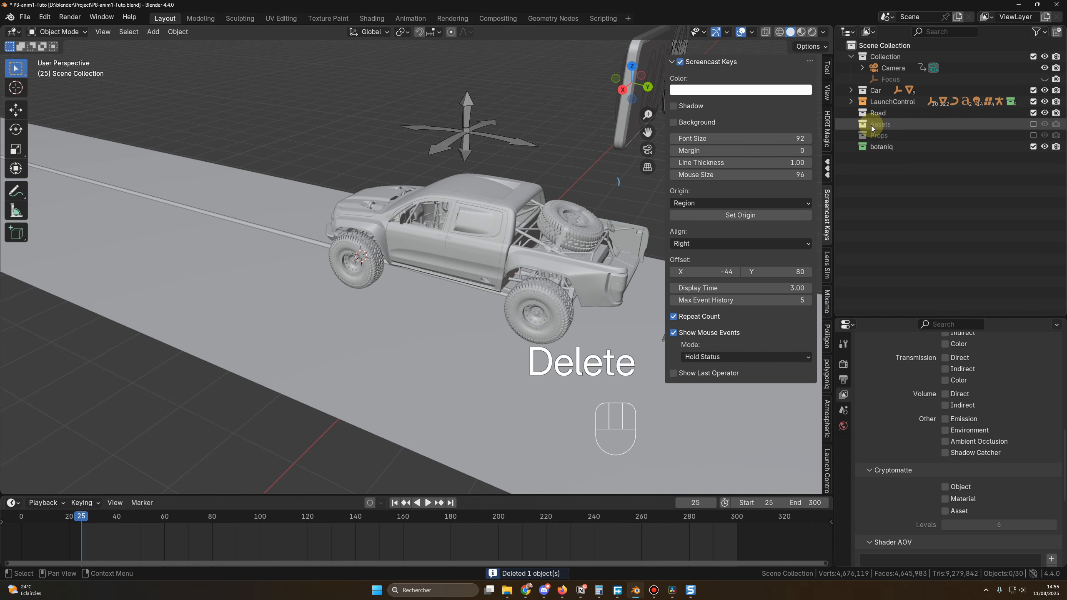
{"action": "left_click", "coordinate": [1044, 81]}
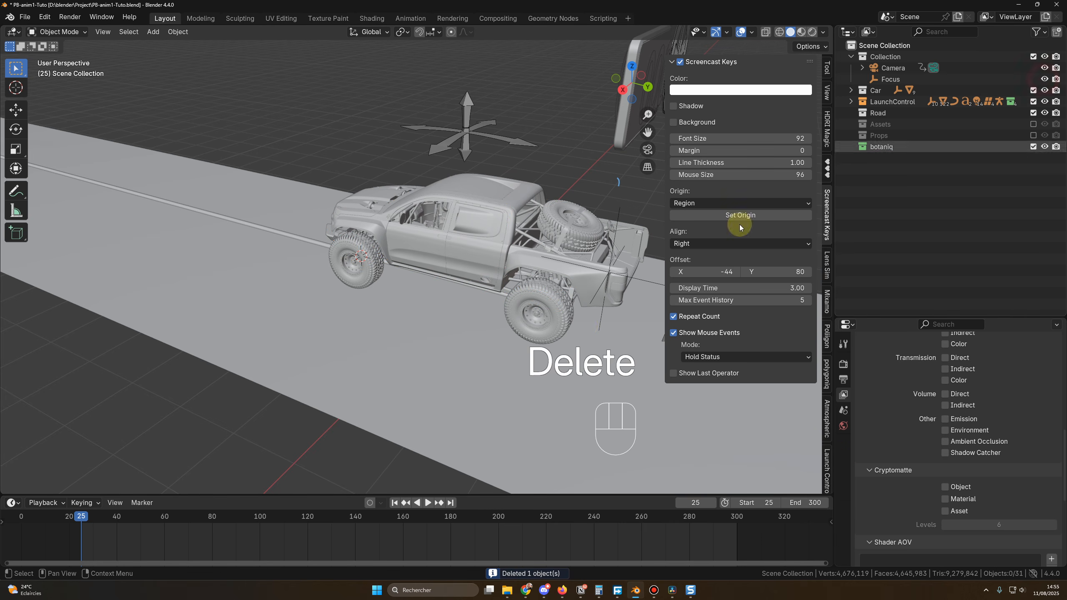
Step: Scrub the timeline around frame 31 to check how the Focus empty follows the truck
{"action": "left_click_drag", "start_coordinate": [92, 515], "coordinate": [95, 515]}
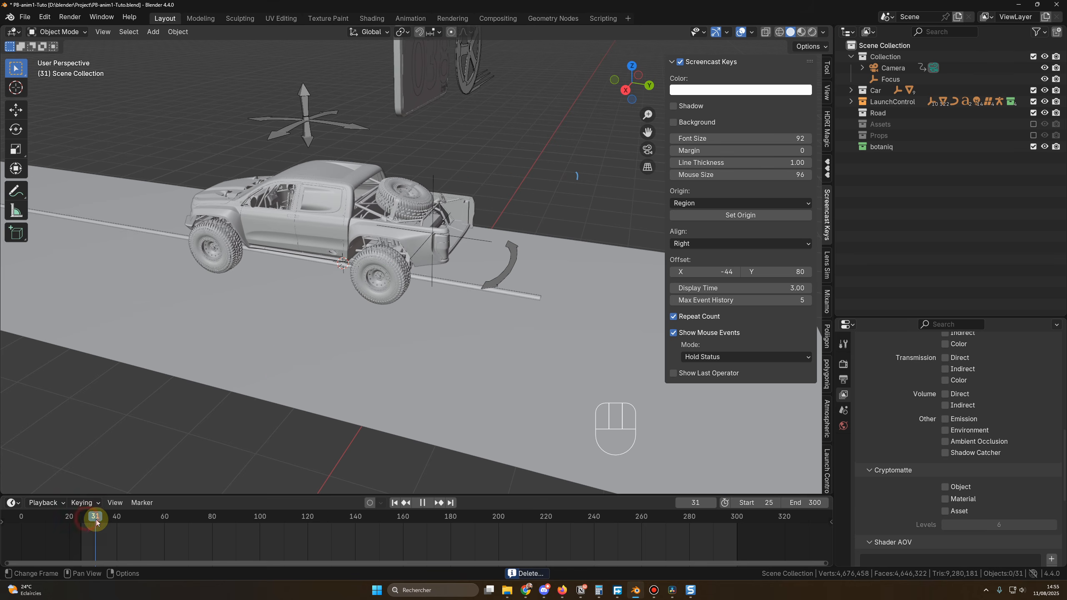
{"action": "left_click", "coordinate": [438, 184]}
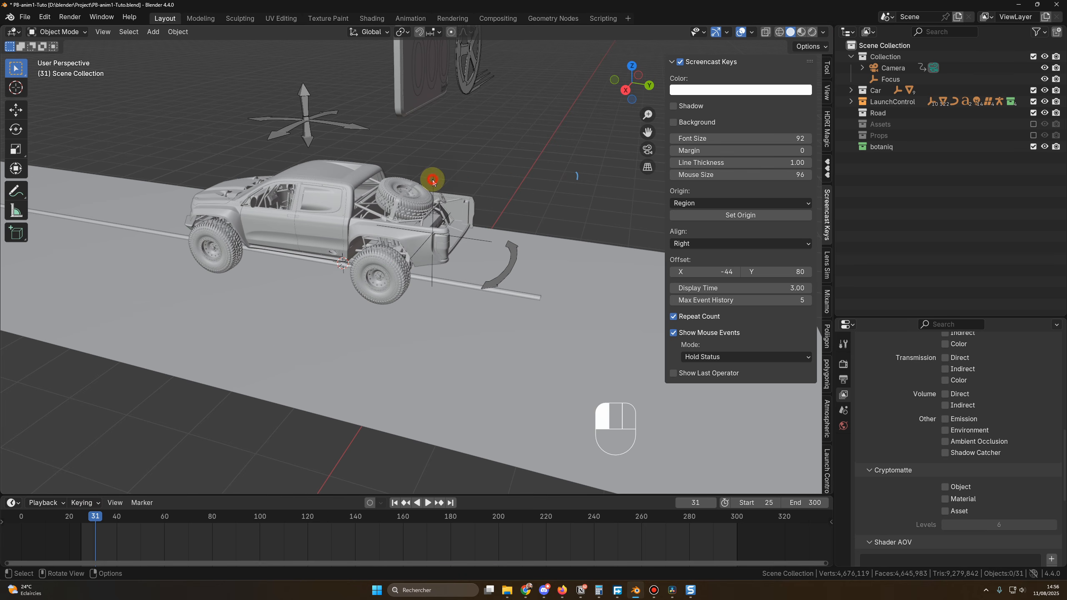
{"action": "mouse_move", "coordinate": [102, 516]}
{"action": "left_mouse_down"}
{"action": "mouse_move", "coordinate": [141, 519]}
{"action": "mouse_move", "coordinate": [95, 519]}
{"action": "left_mouse_up"}
Step: Select the camera and examine its focal length and depth of field settings, comparing the camera view with the perspective view
{"action": "left_click", "coordinate": [892, 68]}
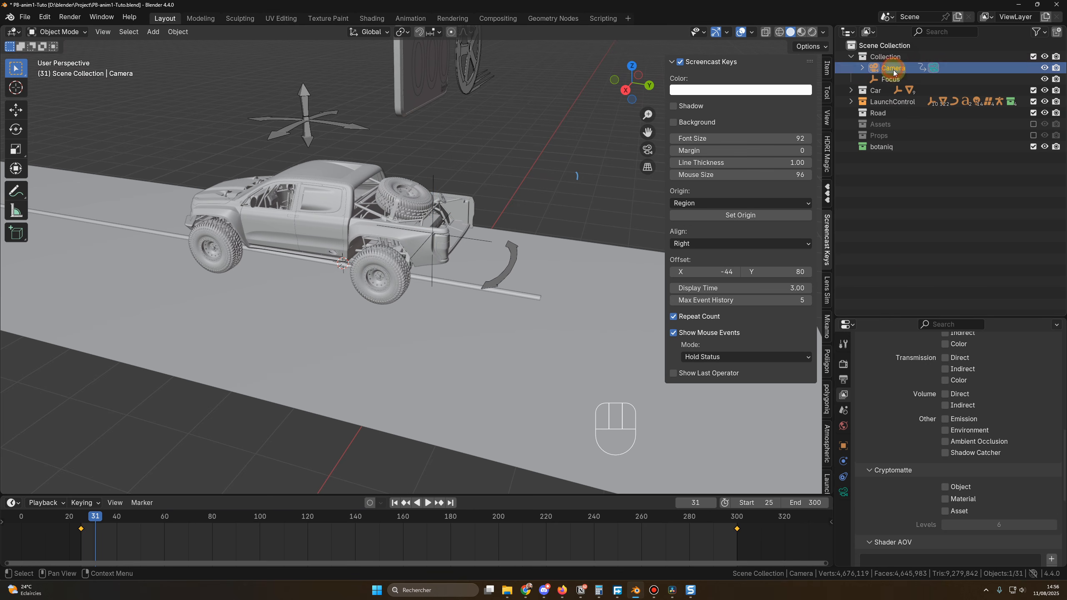
{"action": "left_click", "coordinate": [844, 491]}
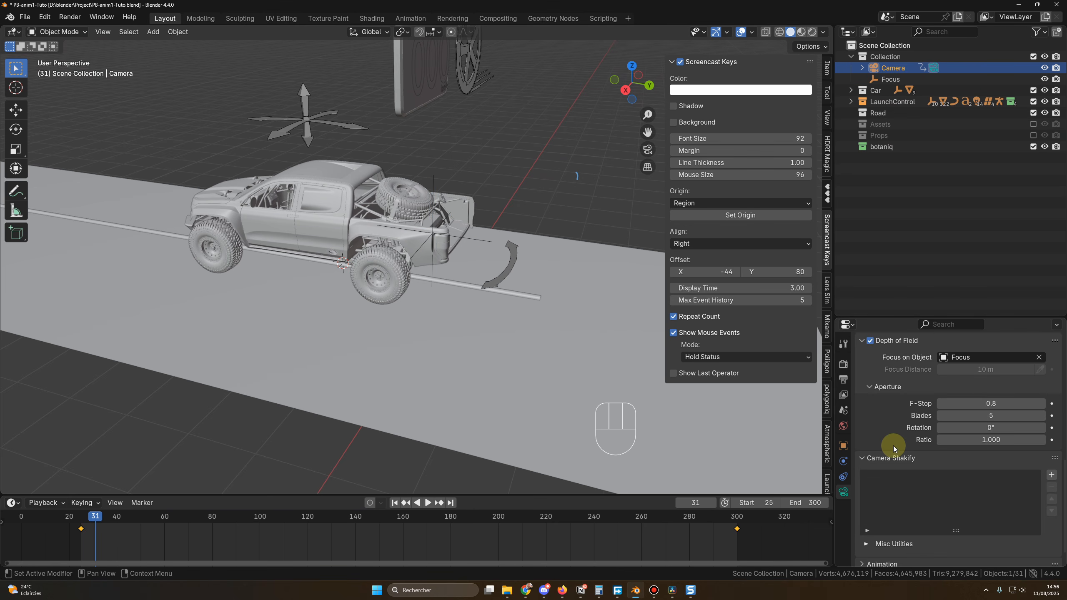
{"action": "scroll", "coordinate": [894, 448], "scroll_direction": "up", "scroll_amount": 8}
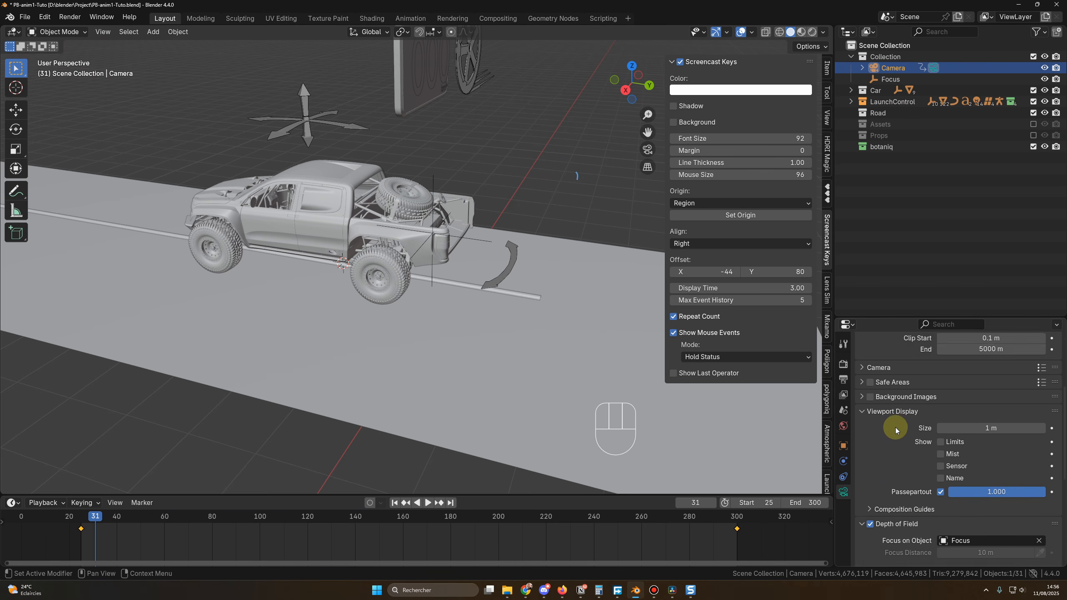
{"action": "scroll", "coordinate": [895, 430], "scroll_direction": "down", "scroll_amount": 2}
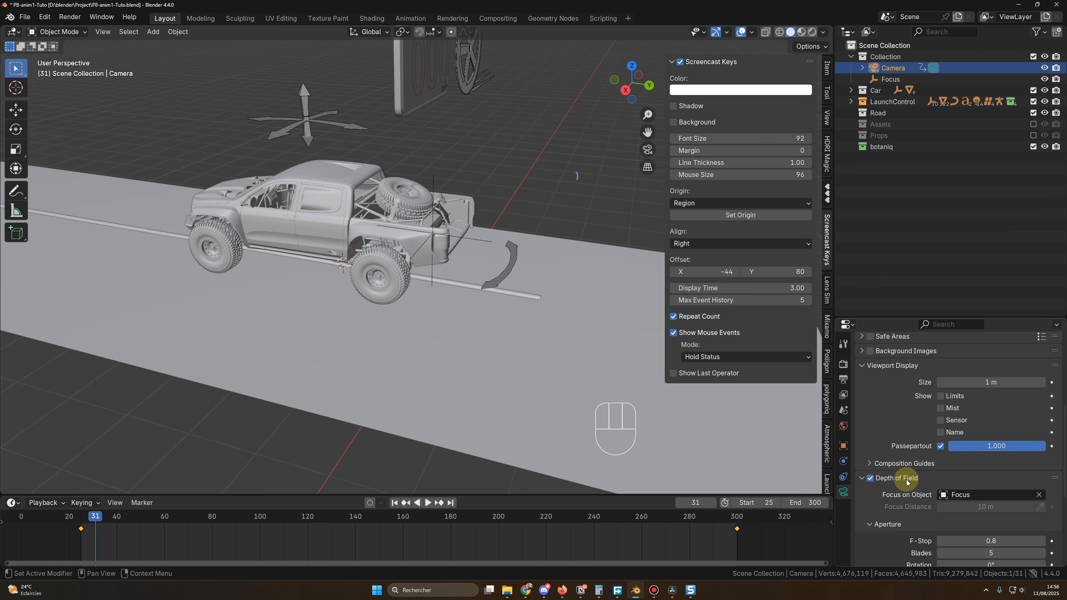
{"action": "scroll", "coordinate": [890, 432], "scroll_direction": "up", "scroll_amount": 8}
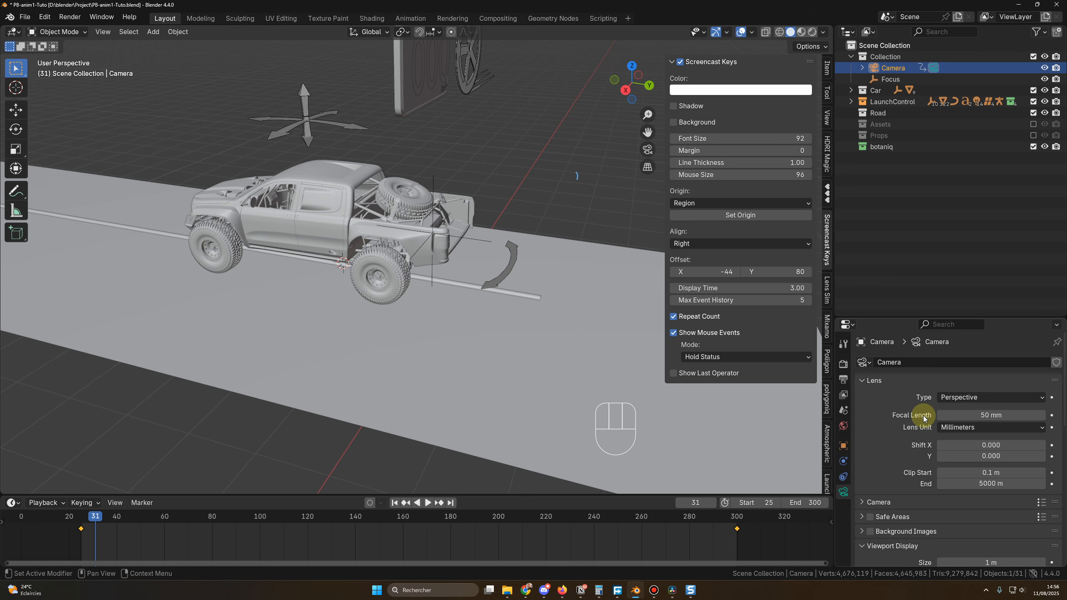
{"action": "scroll", "coordinate": [945, 416], "scroll_direction": "down", "scroll_amount": 10}
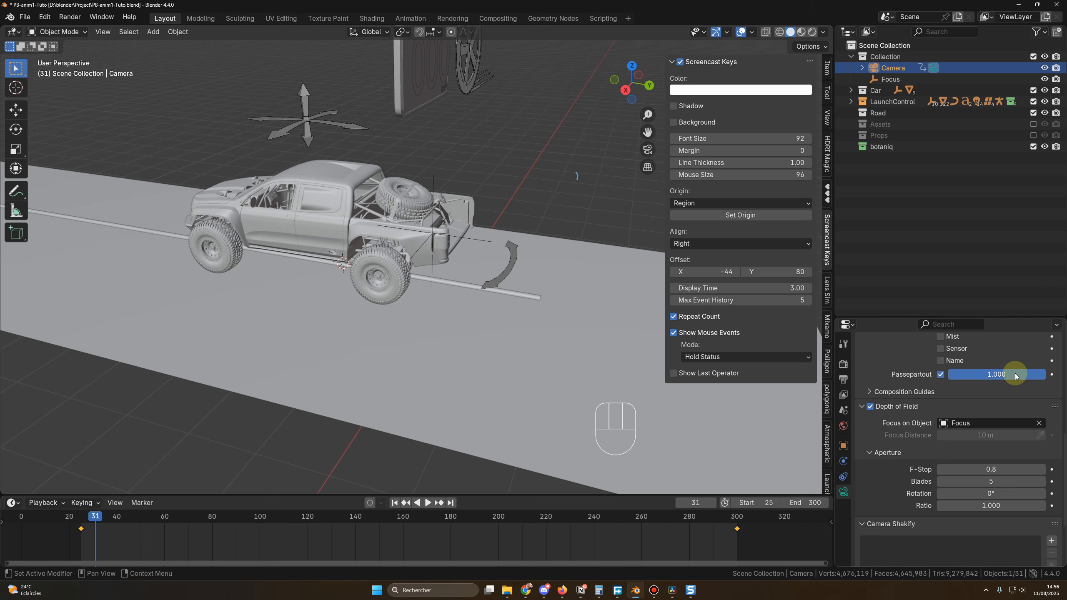
{"action": "key", "text": "KP_0"}
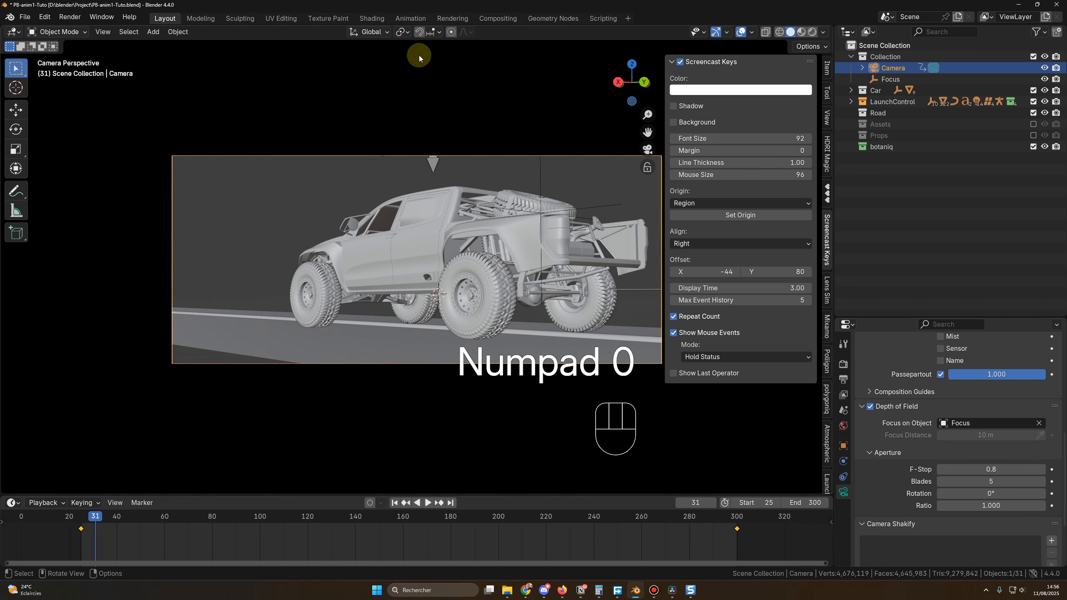
{"action": "key", "text": "KP_2"}
{"action": "key", "text": "KP_0"}
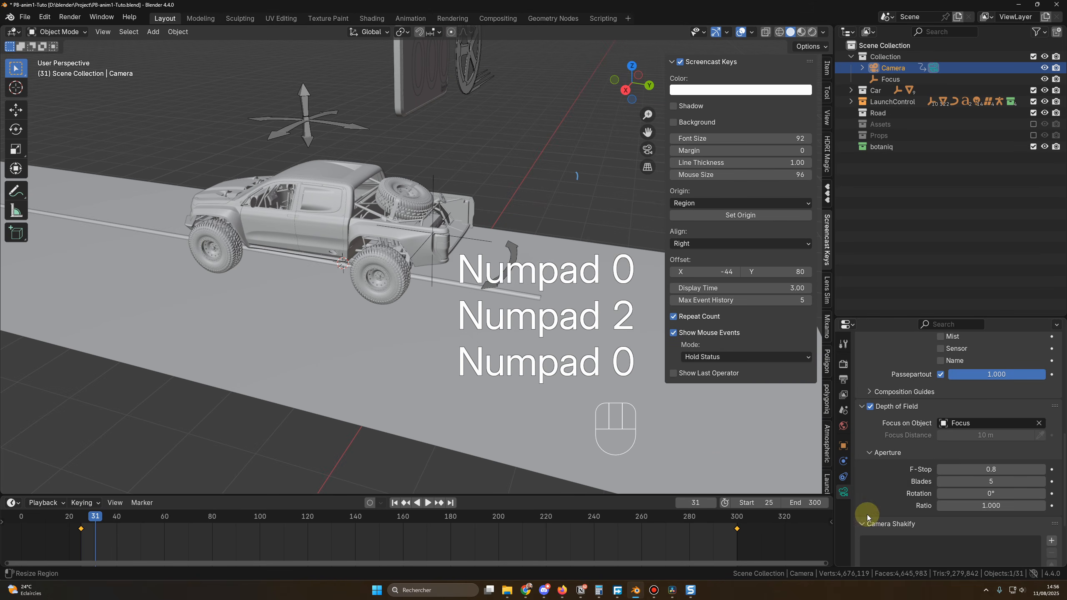
{"action": "scroll", "coordinate": [919, 489], "scroll_direction": "down", "scroll_amount": 2}
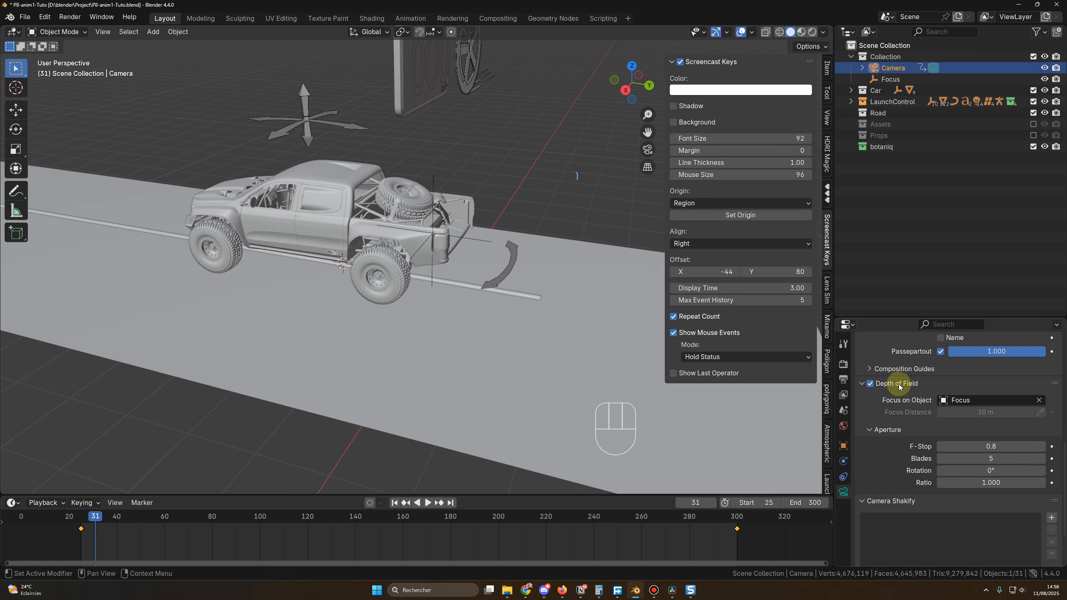
Step: Select the Focus empty and inspect its placement relative to the truck in the camera and perspective views
{"action": "left_click", "coordinate": [891, 80]}
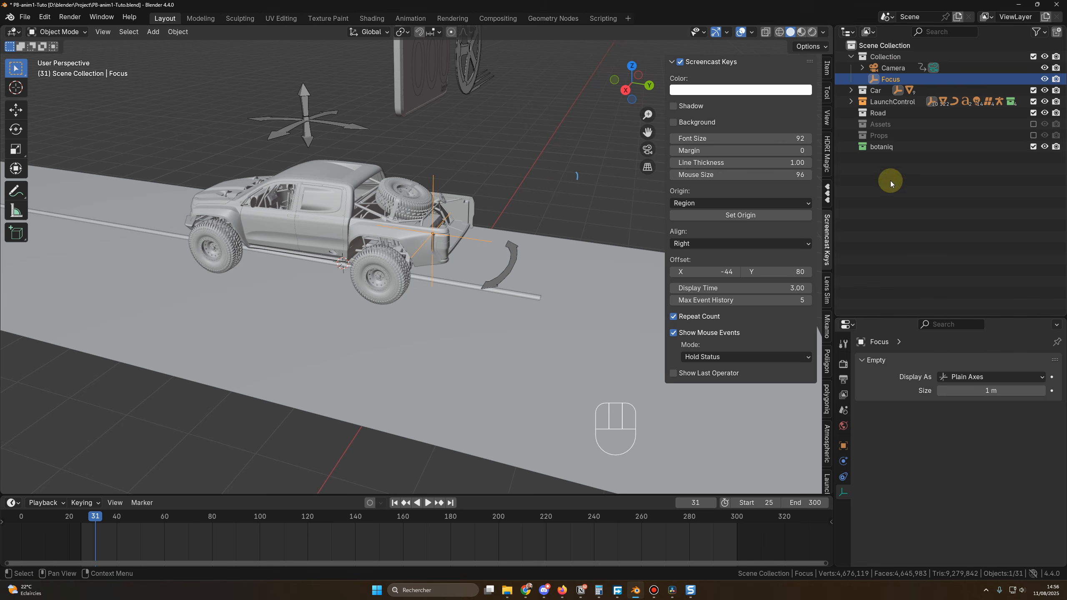
{"action": "key", "text": "KP_0"}
{"action": "key", "text": "KP_0"}
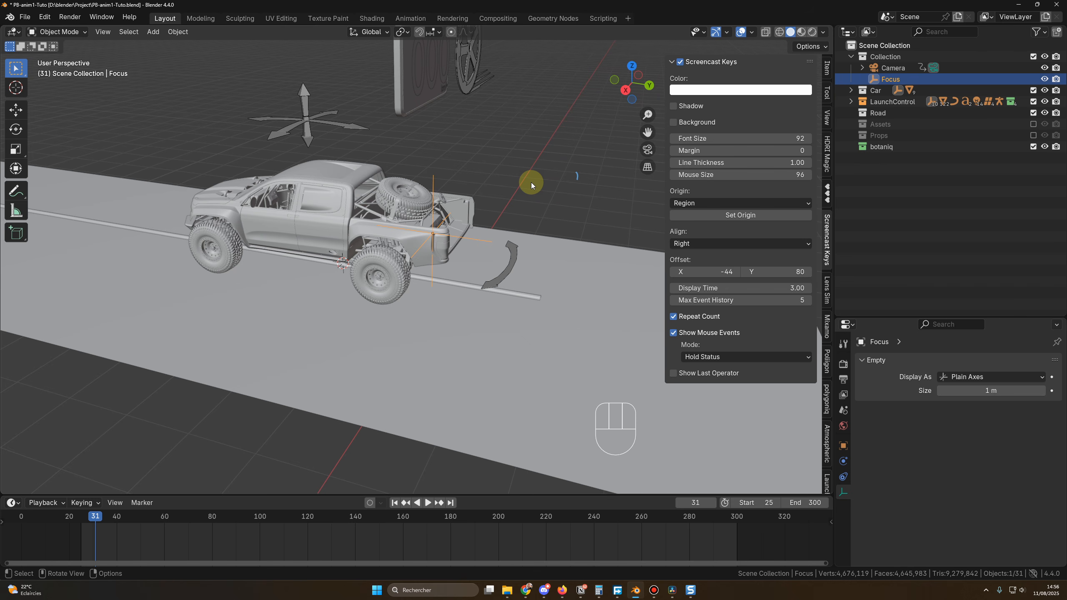
{"action": "middle_click_drag", "start_coordinate": [535, 220], "coordinate": [532, 207]}
{"action": "scroll", "coordinate": [532, 207], "scroll_direction": "down", "scroll_amount": 3}
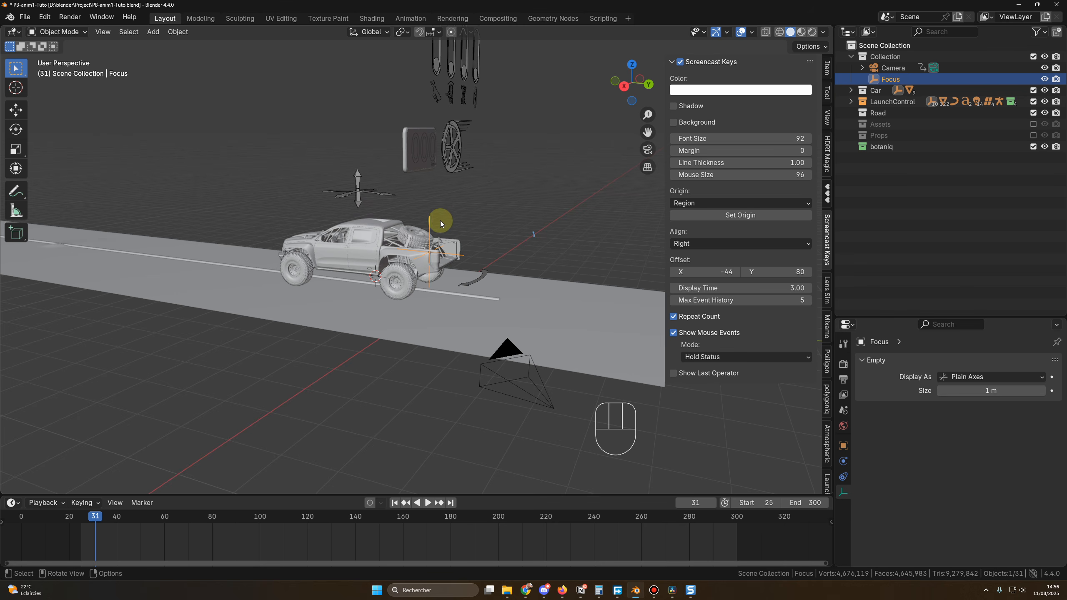
Step: Select the car rig and play the animation through the camera, stopping around frame 269
{"action": "left_click", "coordinate": [357, 186]}
{"action": "key", "text": "KP_0"}
{"action": "key", "text": "KP_0"}
{"action": "key", "text": "KP_0"}
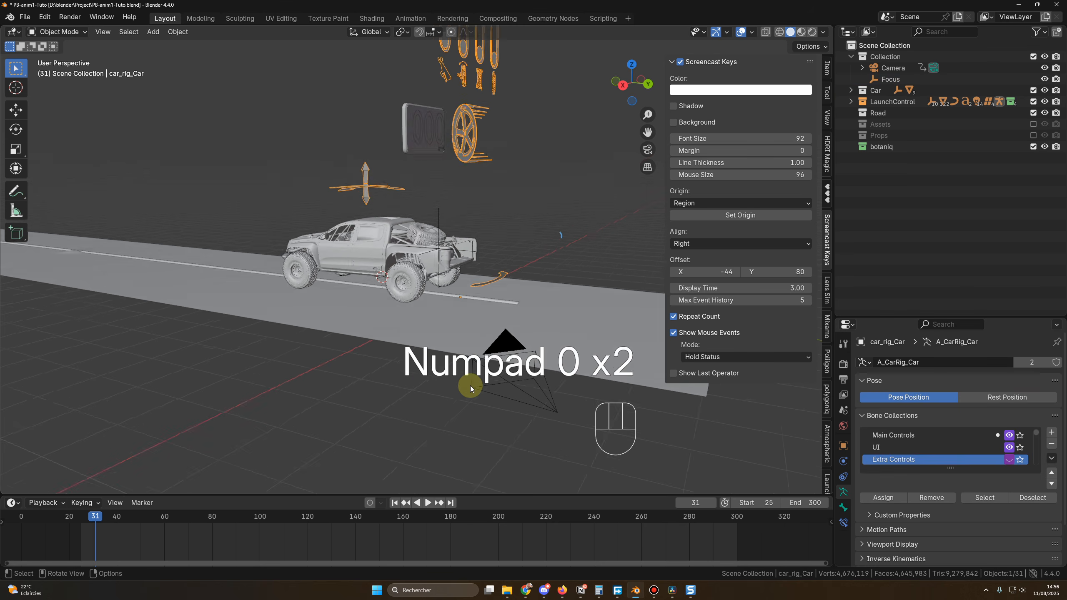
{"action": "key", "text": "n"}
{"action": "key", "text": "space"}
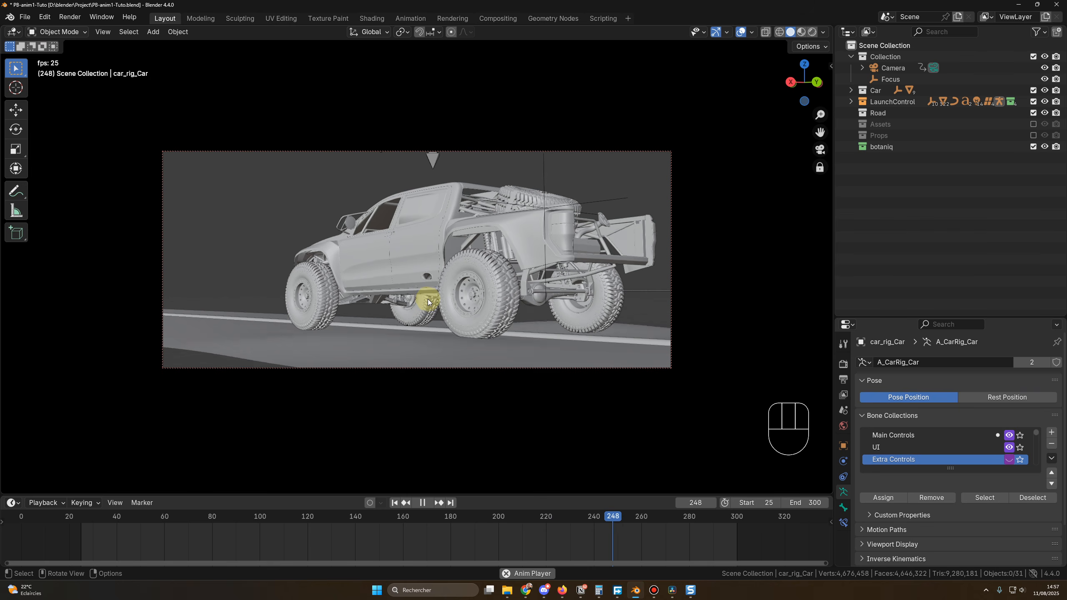
{"action": "key", "text": "space"}
{"action": "key", "text": "n"}
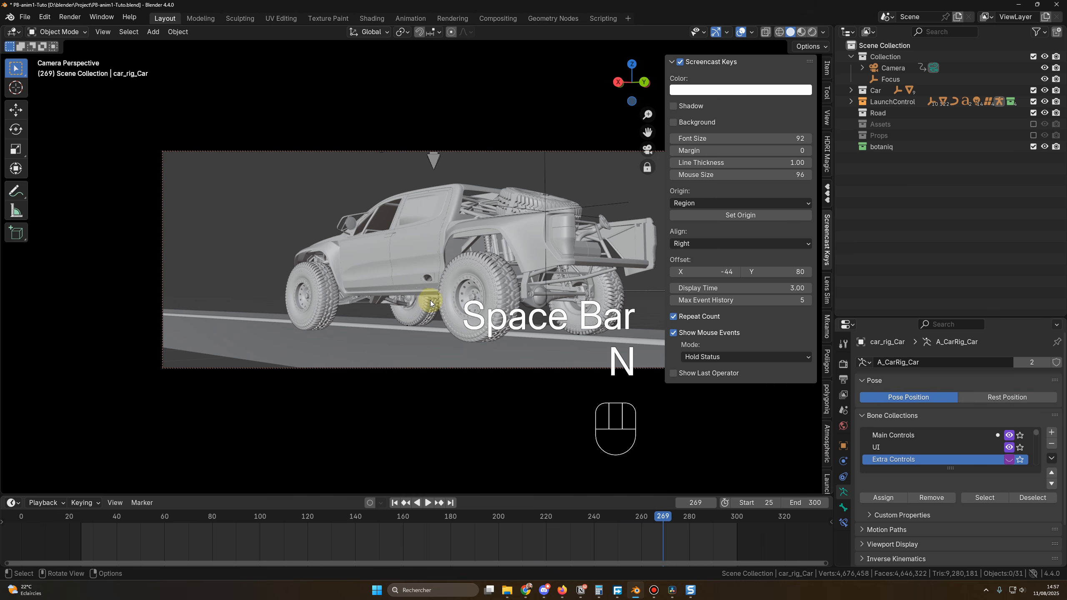
Step: Enable Launch Control physics for the Car vehicle
{"action": "scroll", "coordinate": [826, 433], "scroll_direction": "down", "scroll_amount": 5}
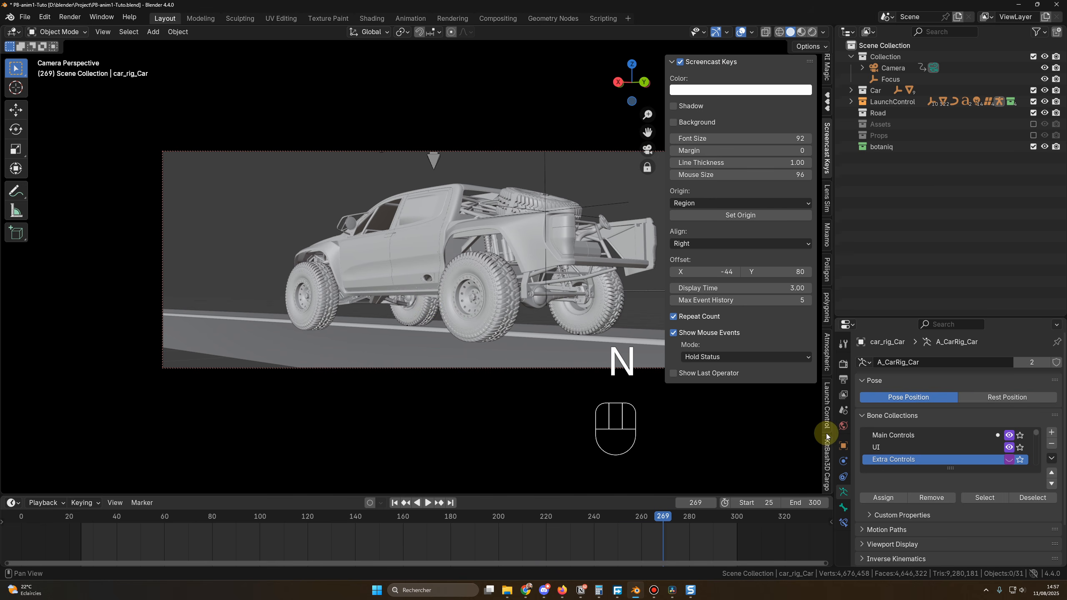
{"action": "left_click", "coordinate": [827, 392]}
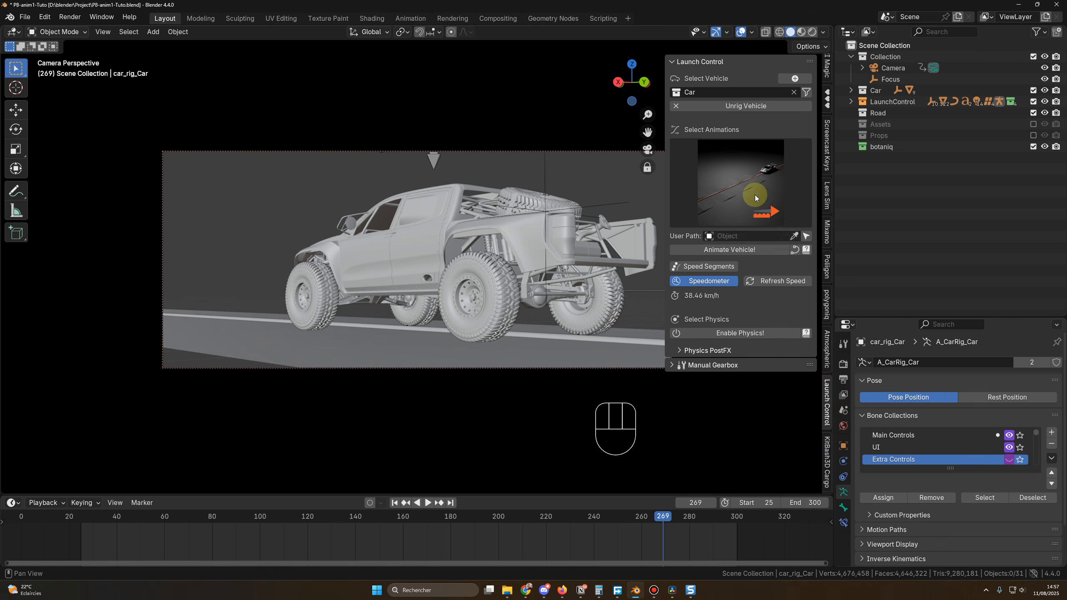
{"action": "left_click", "coordinate": [733, 333]}
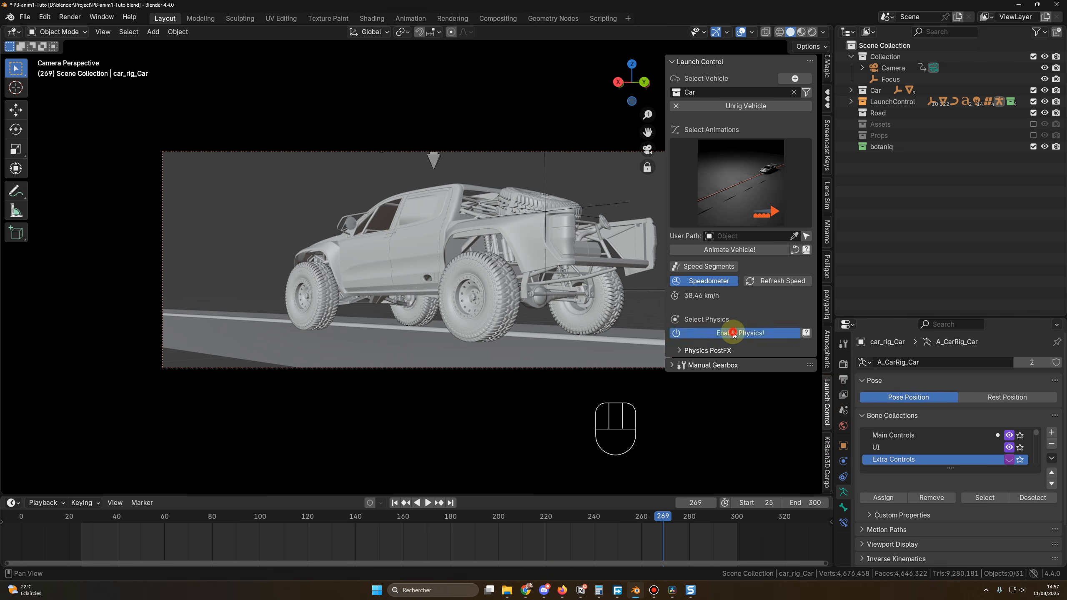
{"action": "scroll", "coordinate": [734, 328], "scroll_direction": "down", "scroll_amount": 1}
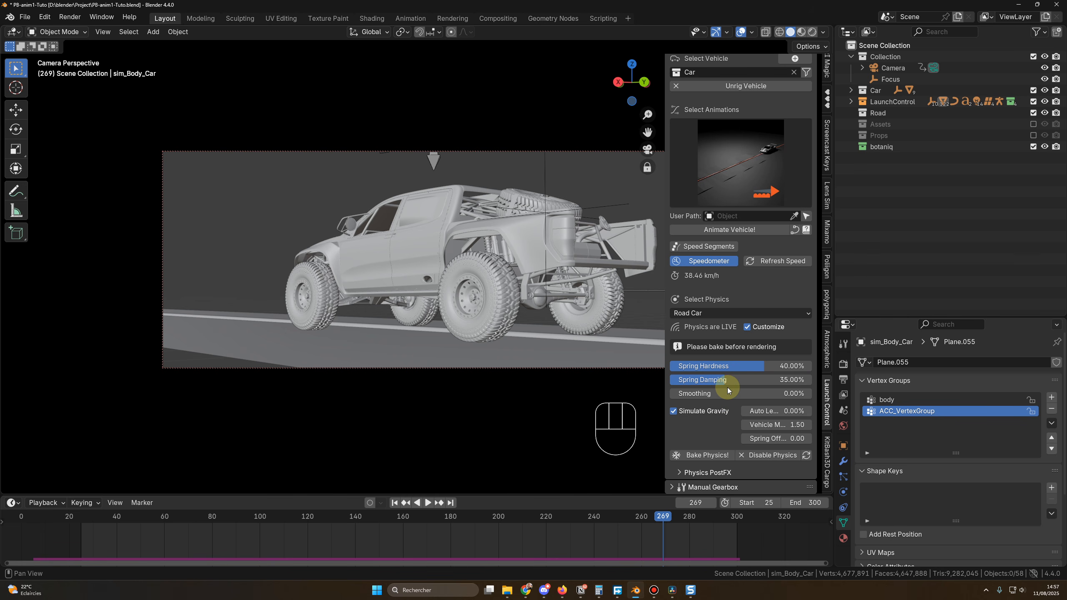
Step: Return to frame 25 and play the animation in the camera view to check the live physics
{"action": "left_click", "coordinate": [394, 502]}
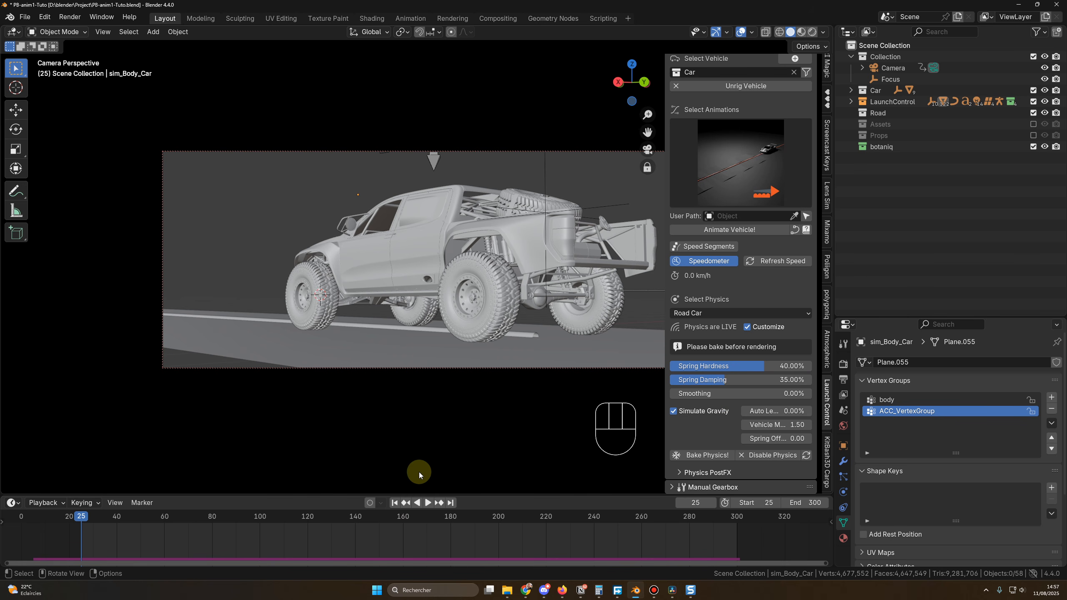
{"action": "key", "text": "n"}
{"action": "key", "text": "space"}
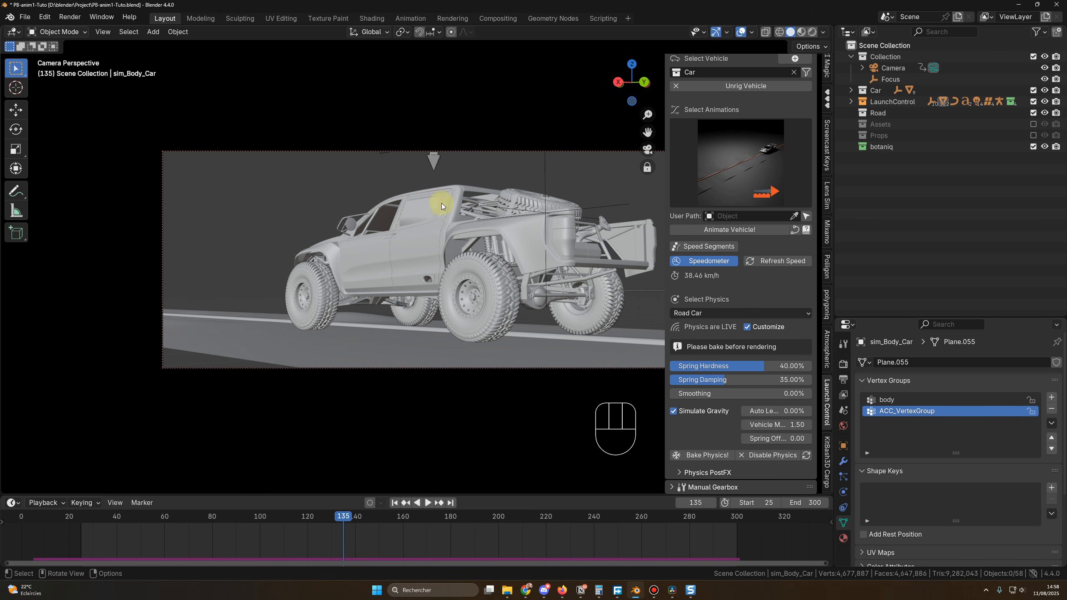
Step: Bake the car physics with a 20-frame warm-up and play the baked animation through the camera from near the start
{"action": "left_click", "coordinate": [698, 455]}
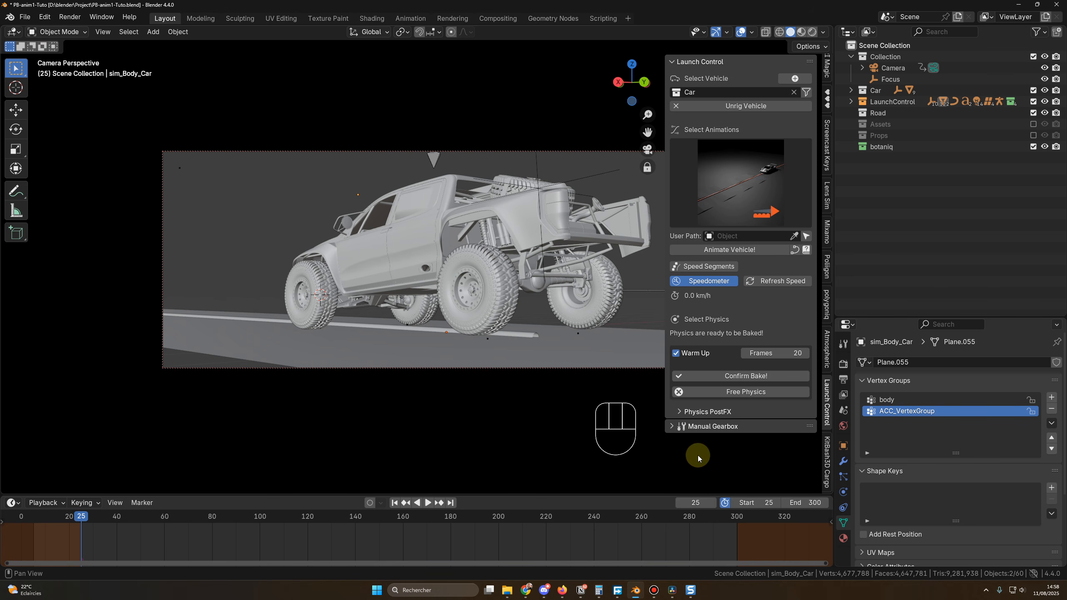
{"action": "left_click", "coordinate": [725, 376]}
{"action": "key", "text": "space"}
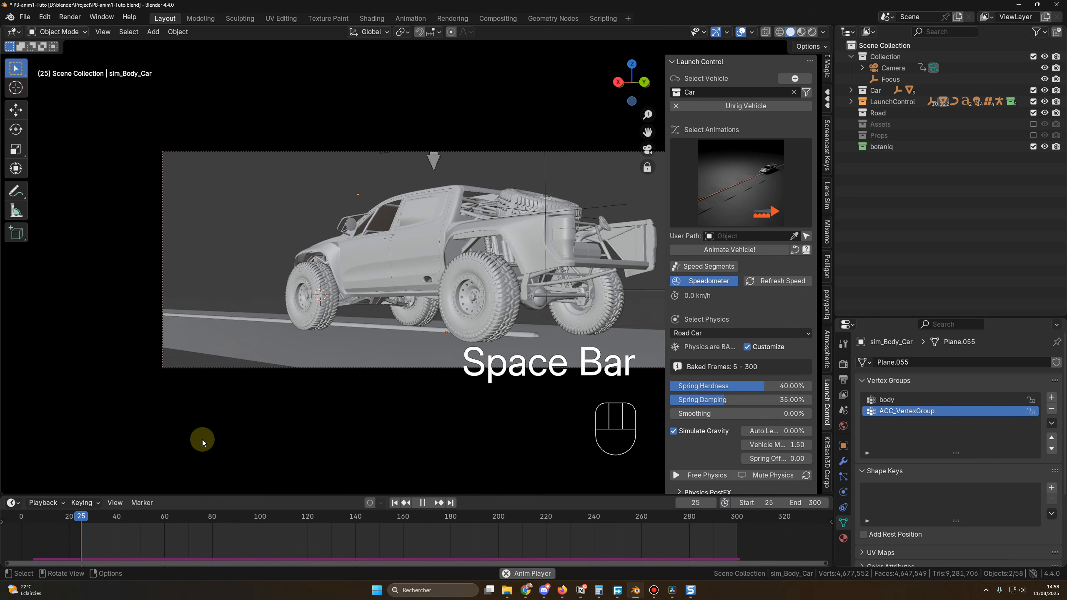
{"action": "key", "text": "n"}
{"action": "left_click", "coordinate": [84, 519]}
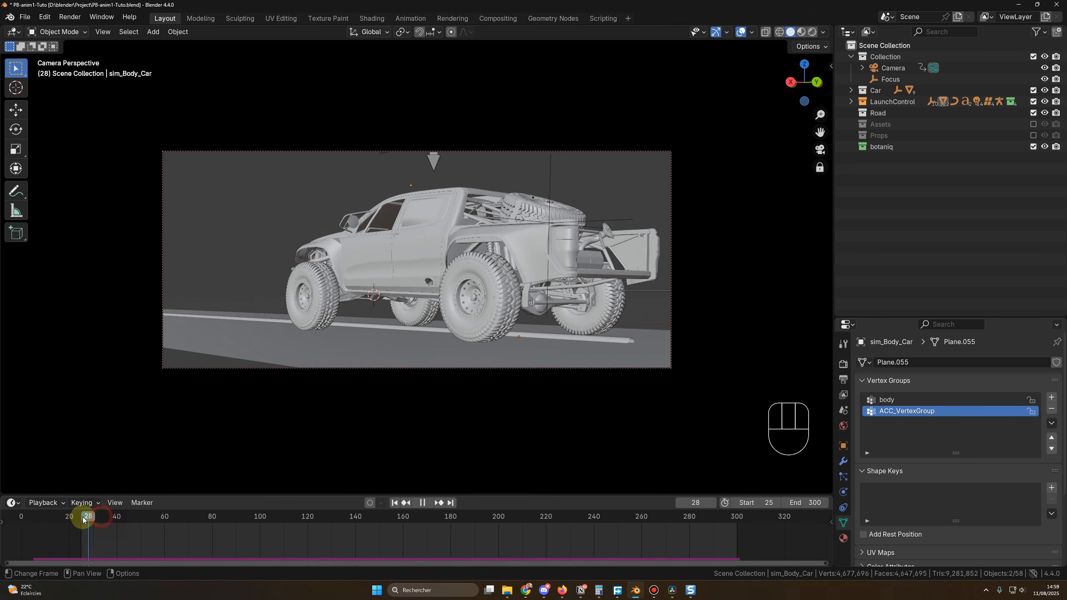
{"action": "key", "text": "space"}
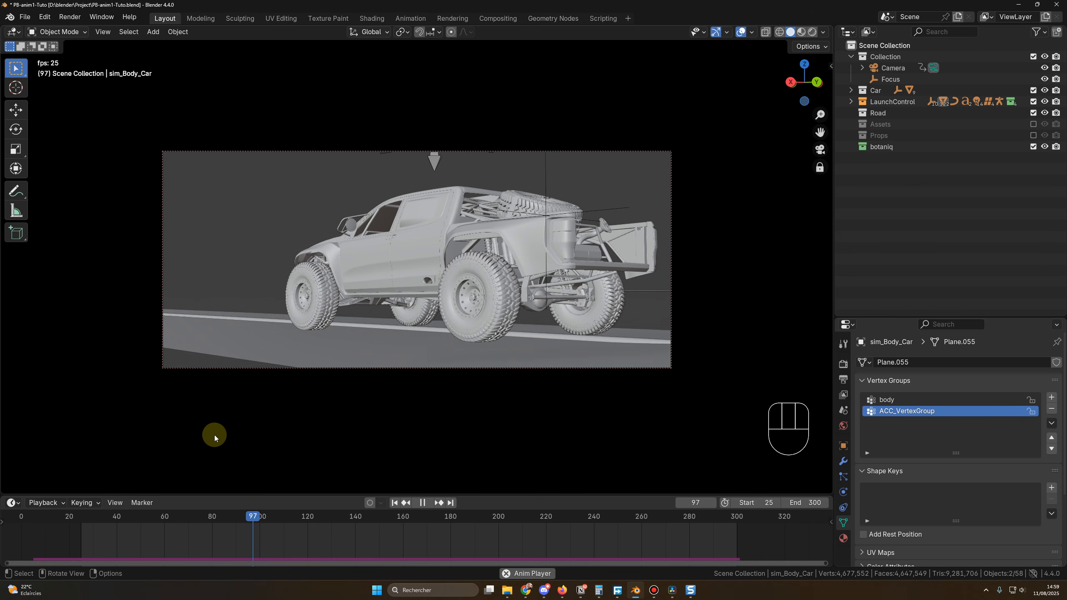
{"action": "key", "text": "space"}
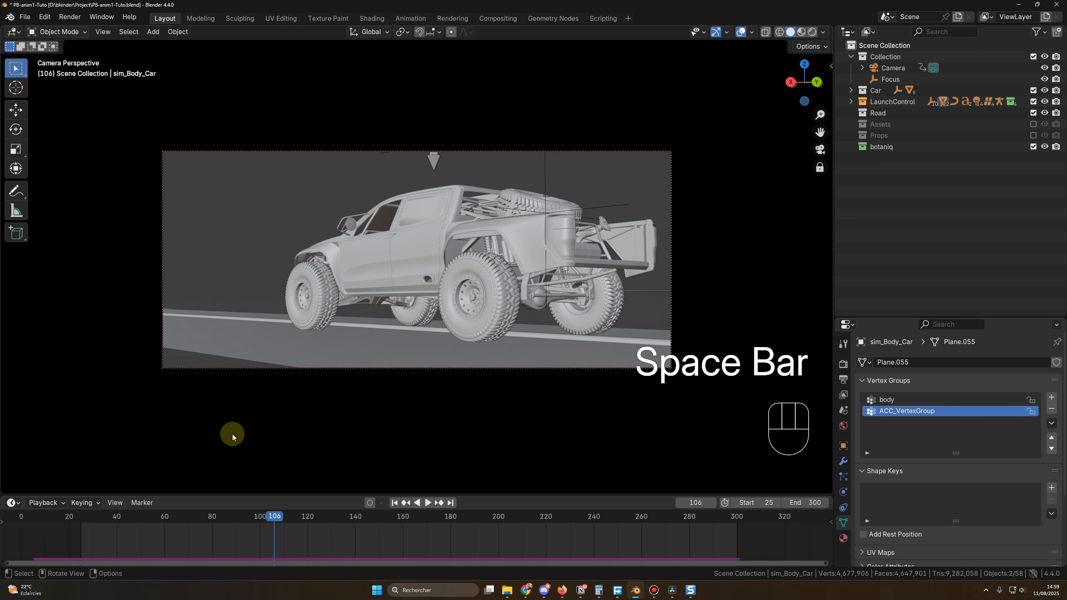
Step: Go to frame 40 and play the baked animation through the camera
{"action": "left_click", "coordinate": [117, 515]}
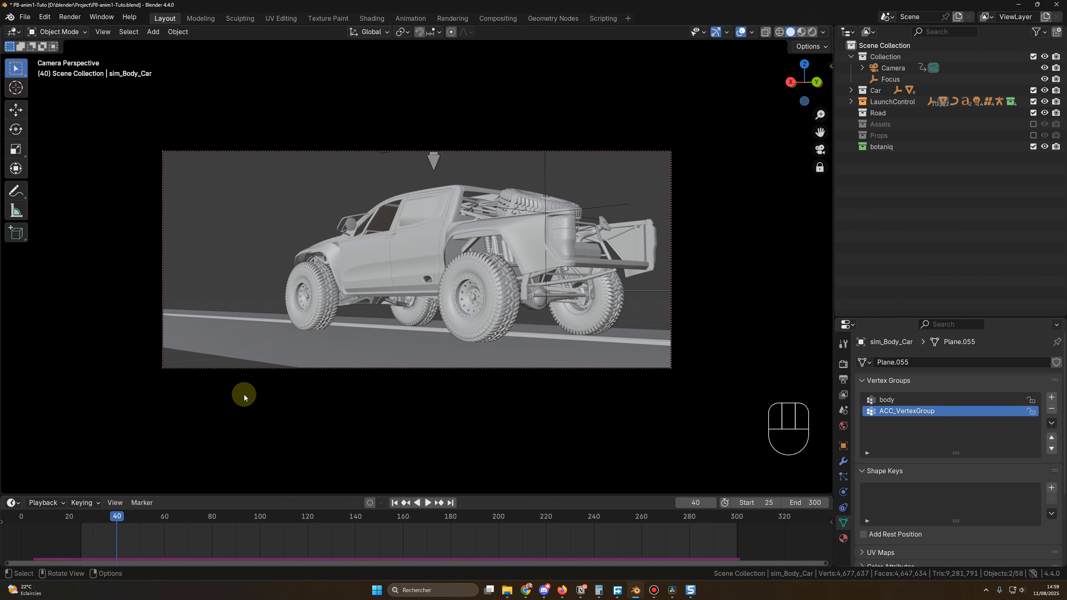
{"action": "key", "text": "space"}
{"action": "key", "text": "space"}
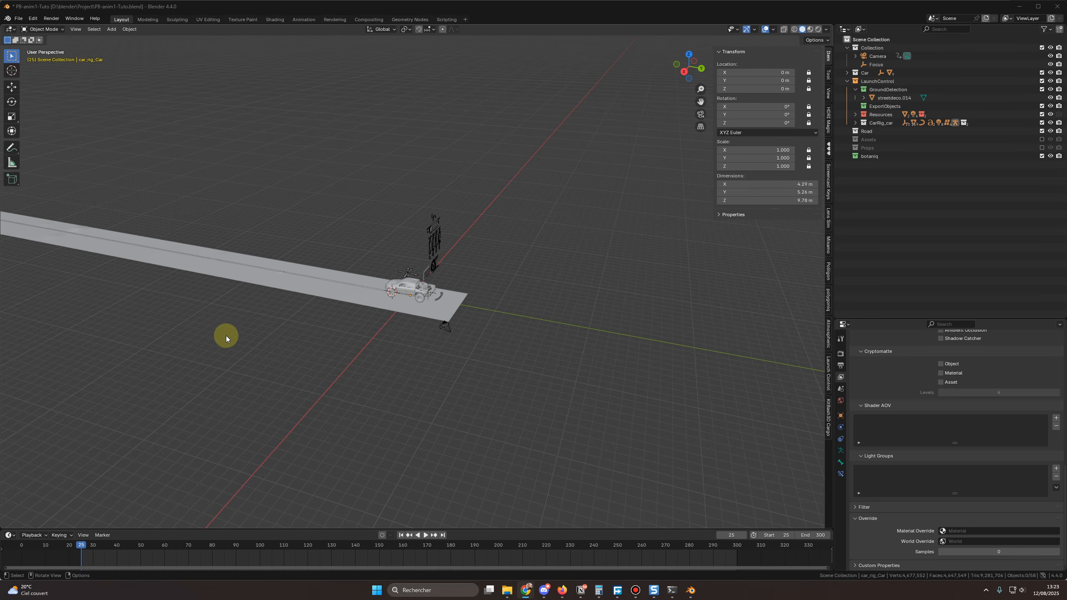
Step: Split the 3D viewport to add two stacked areas beside the main view
{"action": "middle_click_drag", "start_coordinate": [226, 336], "coordinate": [295, 379]}
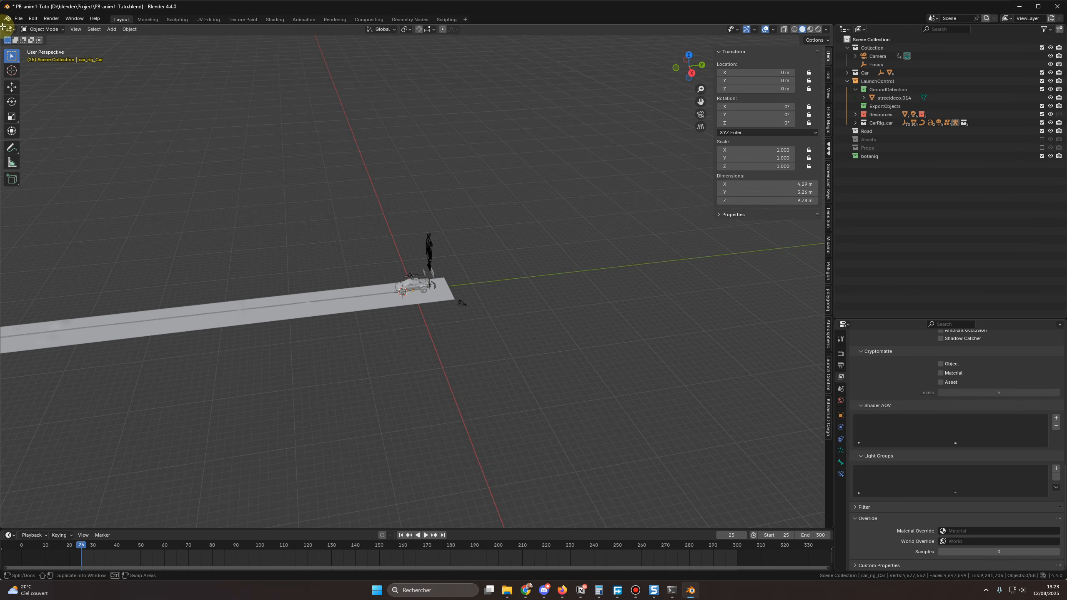
{"action": "left_click_drag", "start_coordinate": [3, 26], "coordinate": [281, 48]}
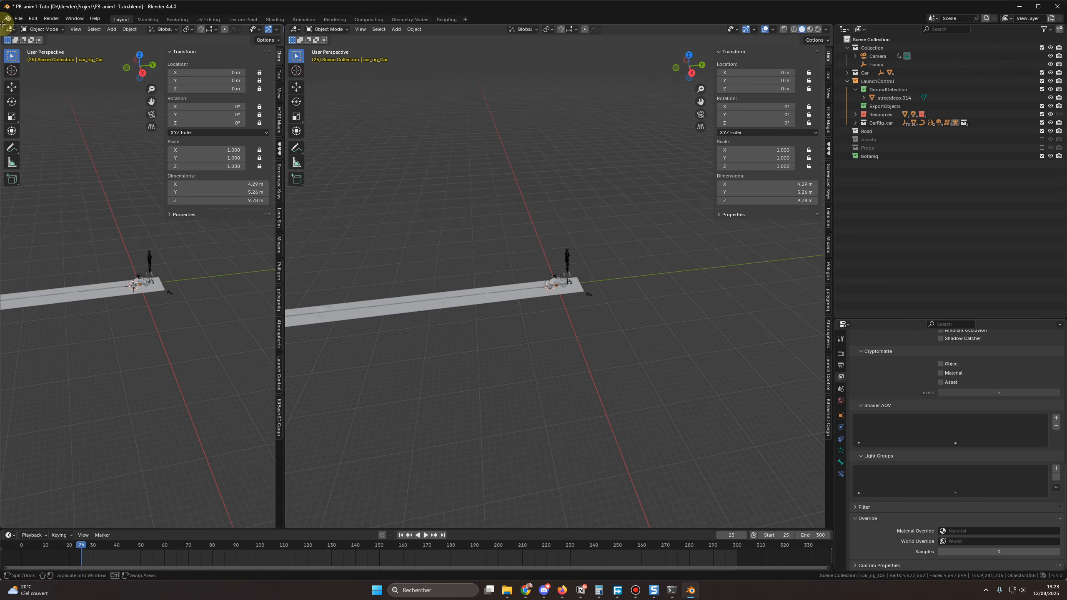
{"action": "left_click_drag", "start_coordinate": [2, 24], "coordinate": [50, 338]}
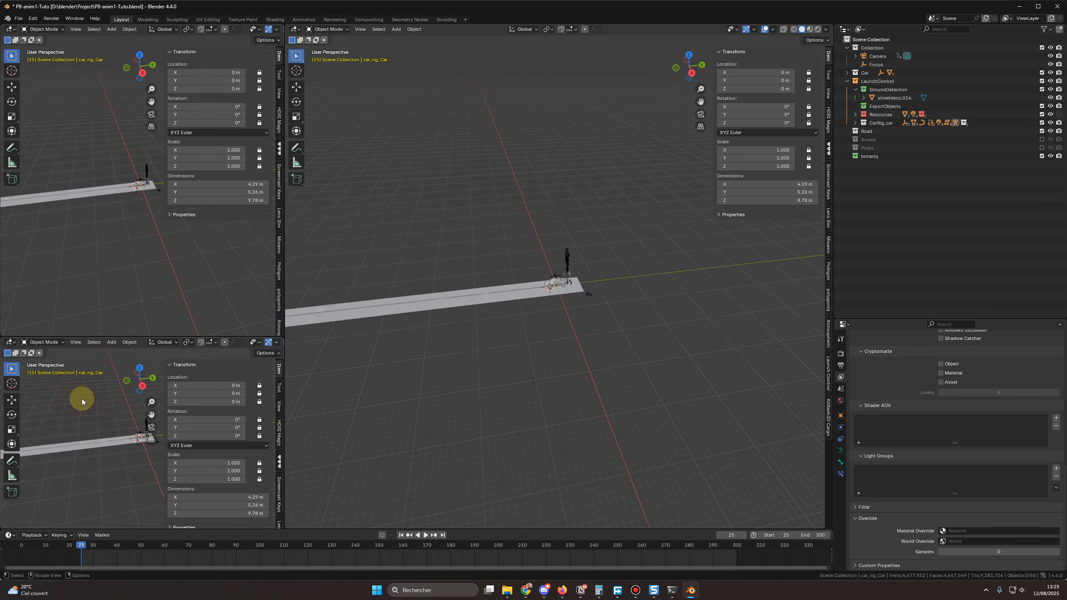
Step: Show the camera view in the lower new area, enlarged, with overlays, sidebar and toolbar hidden
{"action": "key", "text": "KP_0"}
{"action": "left_click_drag", "start_coordinate": [284, 351], "coordinate": [311, 345]}
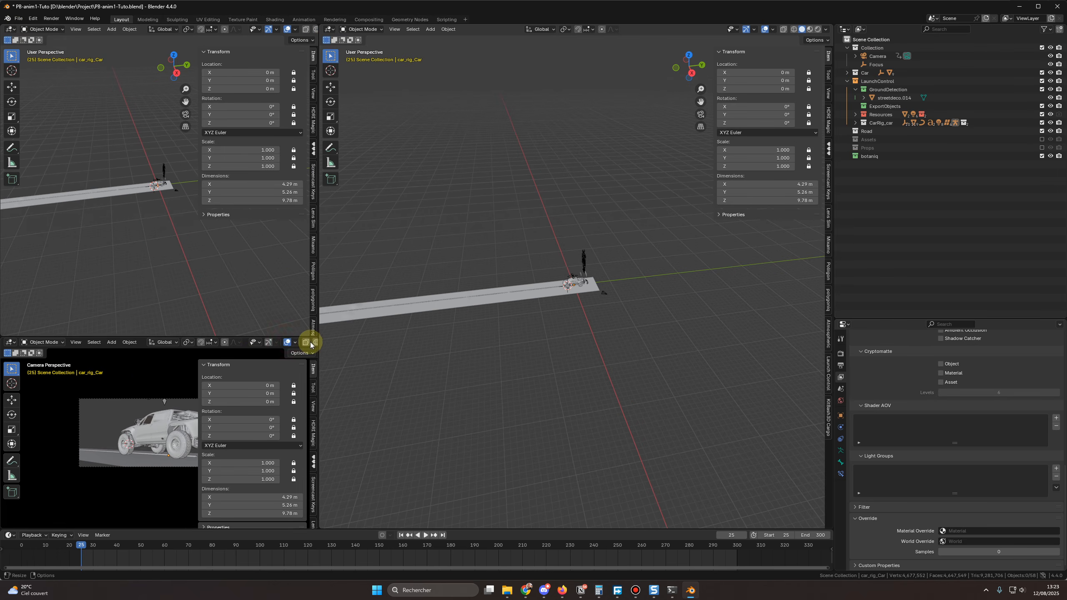
{"action": "left_click", "coordinate": [288, 341]}
{"action": "key", "text": "n"}
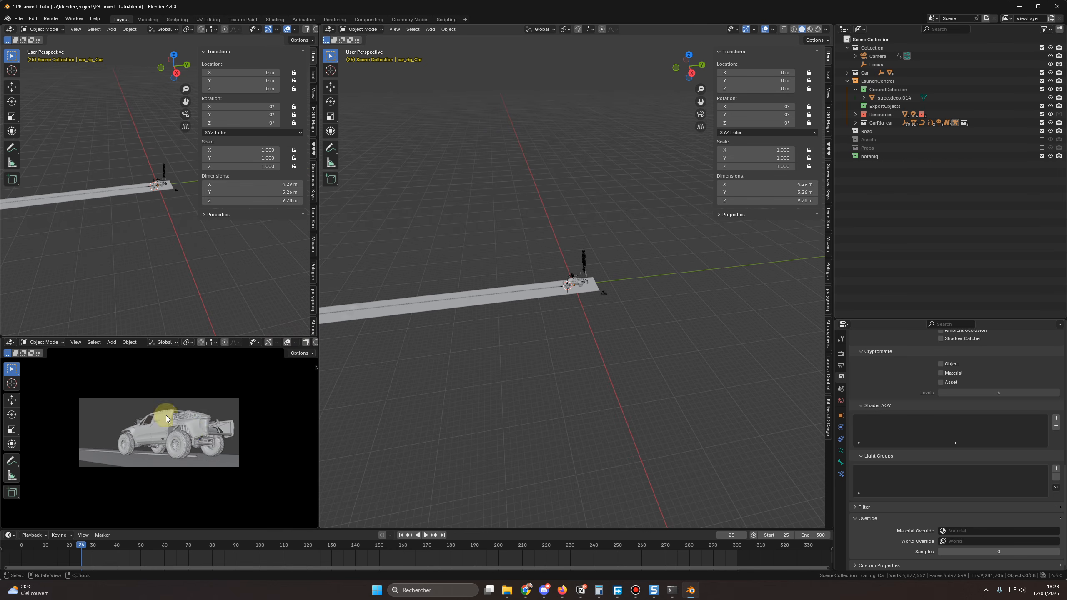
{"action": "middle_click_drag", "start_coordinate": [206, 468], "coordinate": [221, 425], "text": "ctrl"}
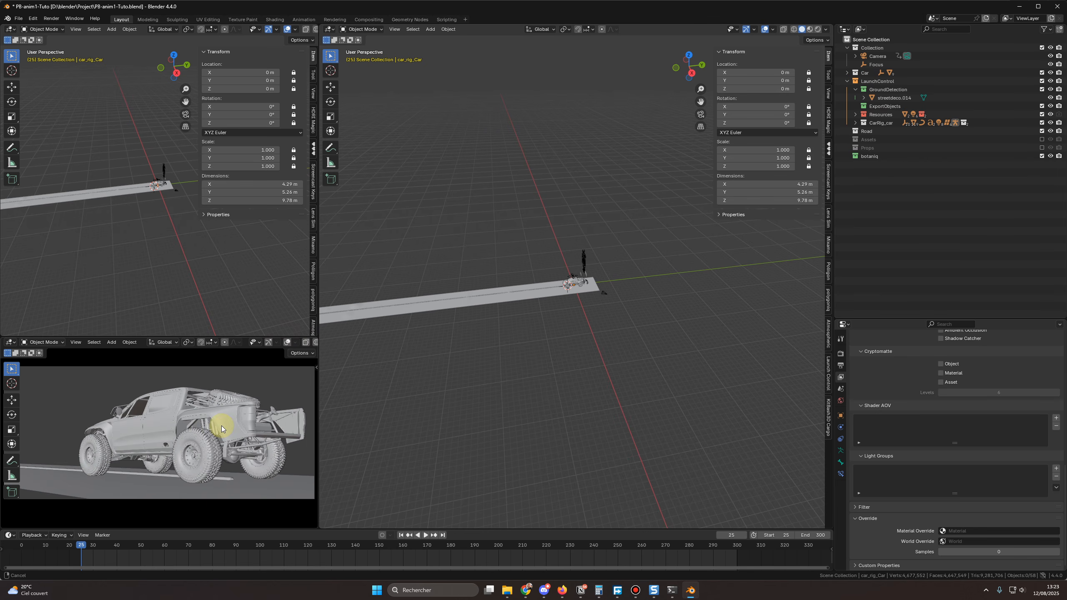
{"action": "key", "text": "t"}
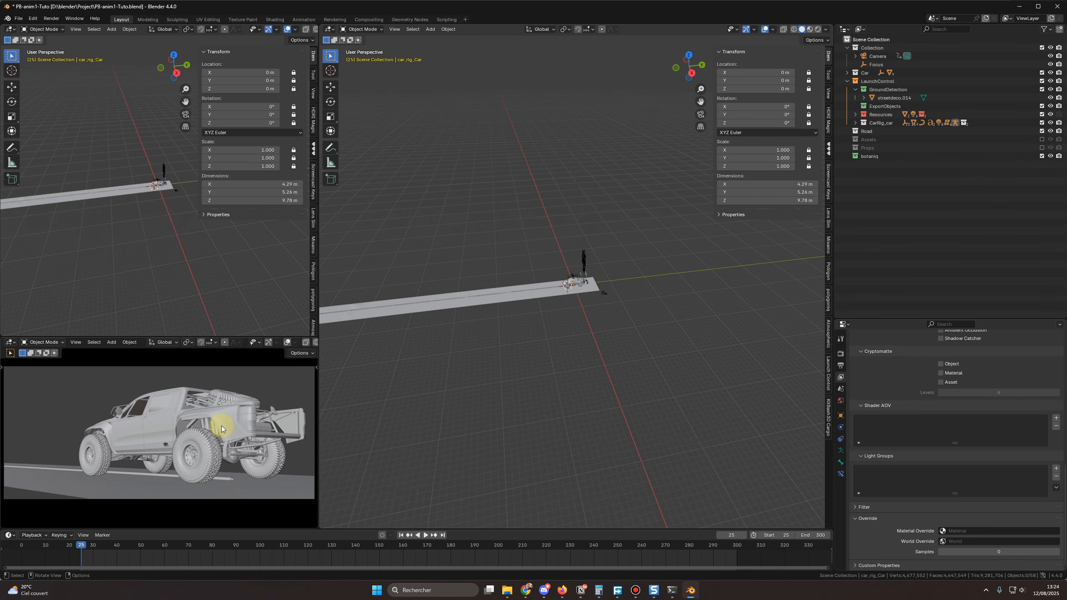
Step: Turn the upper new area into an Asset Browser showing the City props of the JYB City Pack library
{"action": "left_click", "coordinate": [10, 29]}
{"action": "left_click", "coordinate": [285, 80]}
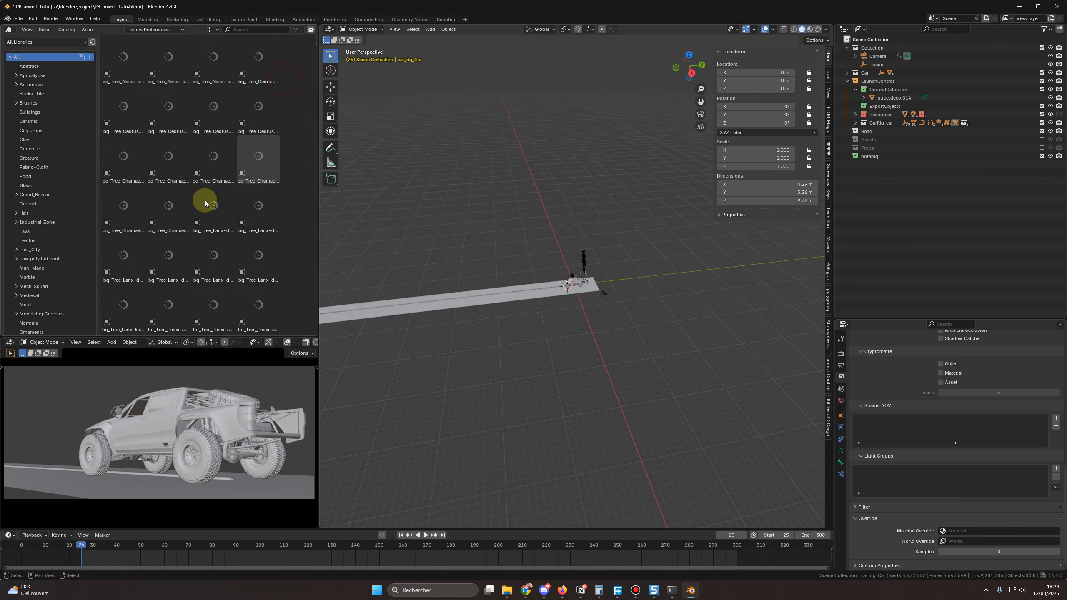
{"action": "left_click", "coordinate": [42, 41]}
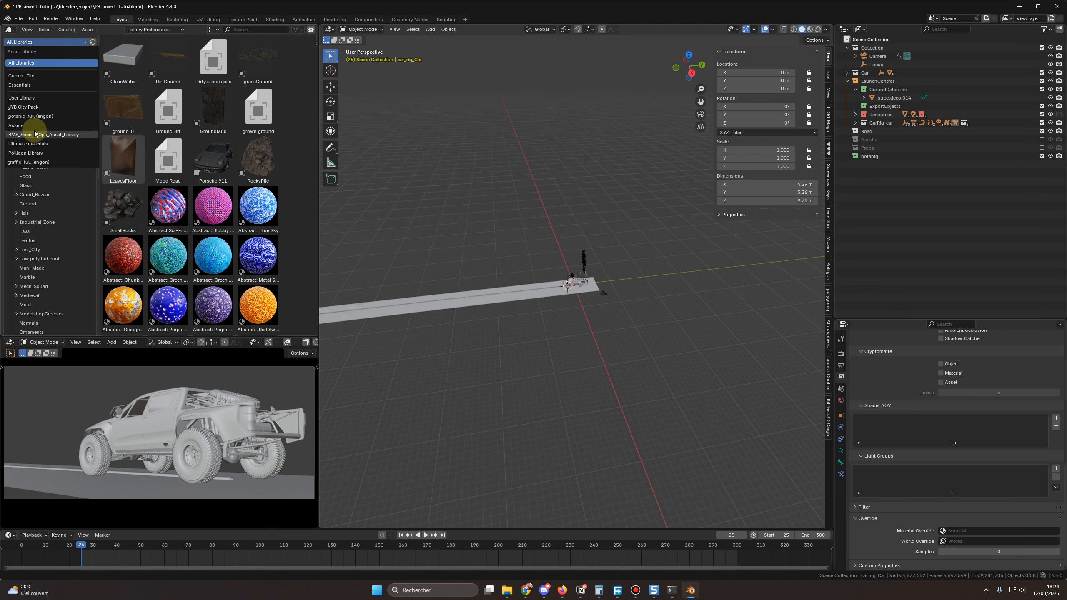
{"action": "left_click", "coordinate": [23, 107]}
{"action": "left_click", "coordinate": [31, 75]}
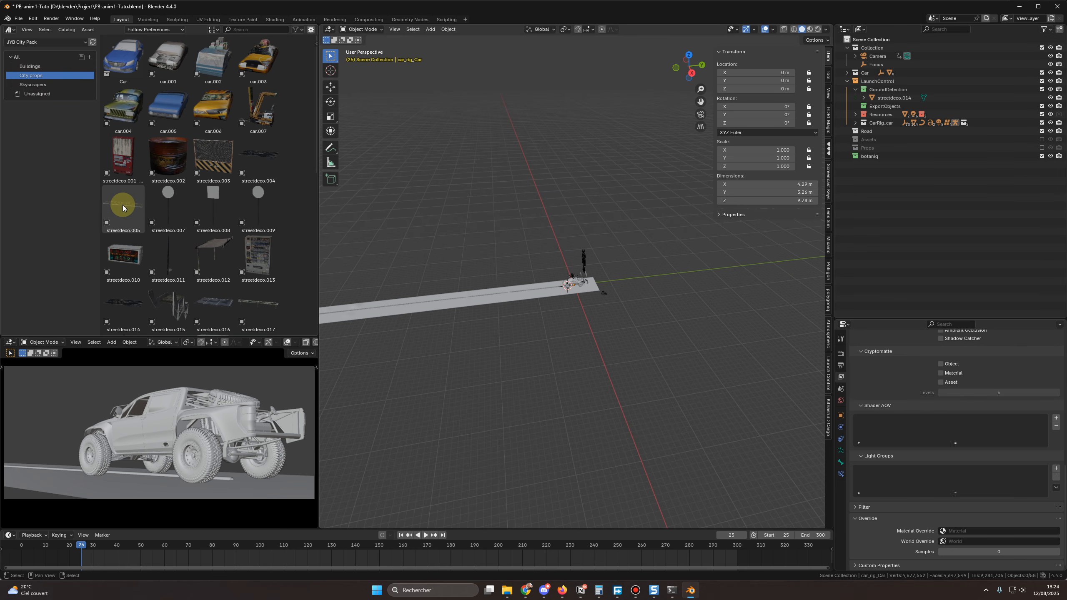
Step: Place the streetdeco.005 sidewalk asset beside the road and set its Z rotation to 90°
{"action": "left_click_drag", "start_coordinate": [123, 207], "coordinate": [515, 336]}
{"action": "left_click_drag", "start_coordinate": [757, 123], "coordinate": [787, 123]}
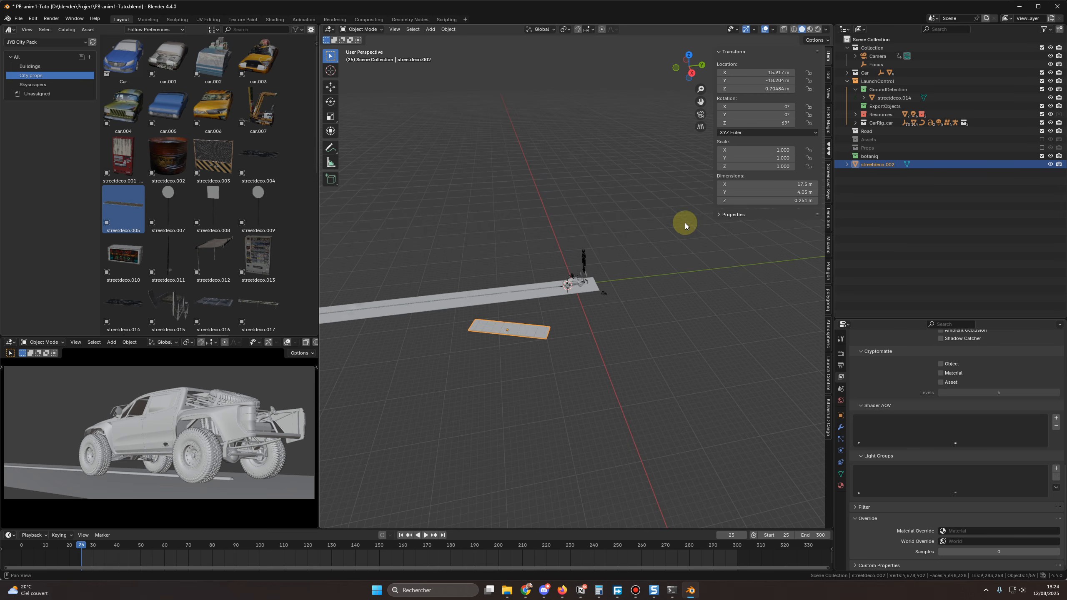
{"action": "key", "text": "KP_Decimal"}
{"action": "middle_click_drag", "start_coordinate": [667, 355], "coordinate": [684, 386]}
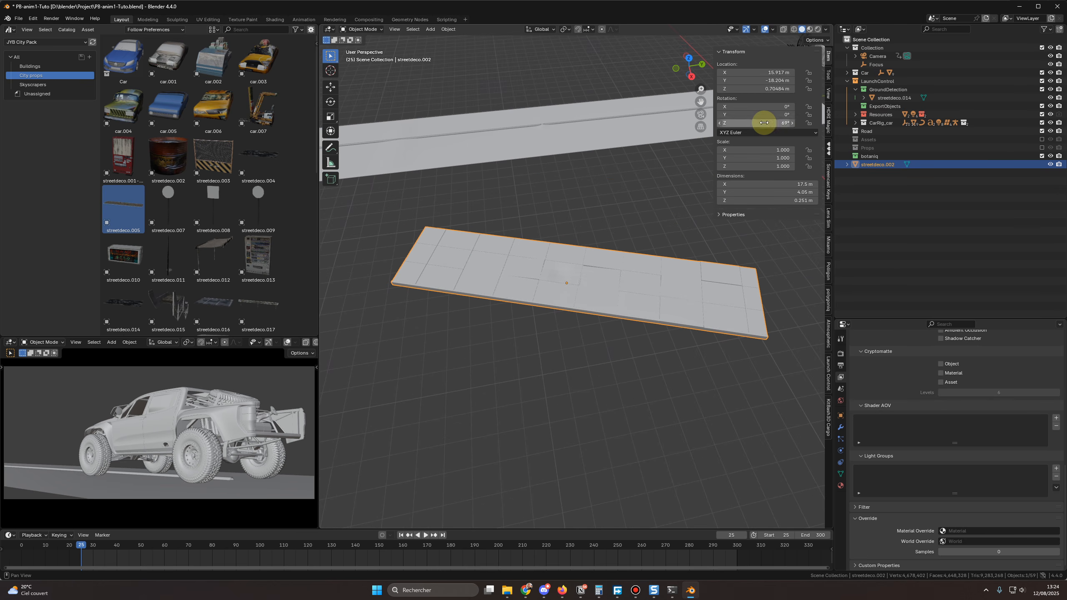
{"action": "type", "text": "90"}
{"action": "key", "text": "Return"}
Step: Move the sidewalk horizontally by about -22.16 m in X and 15.09 m in Y, to the road's far side beside the truck
{"action": "scroll", "coordinate": [702, 269], "scroll_direction": "down", "scroll_amount": 5}
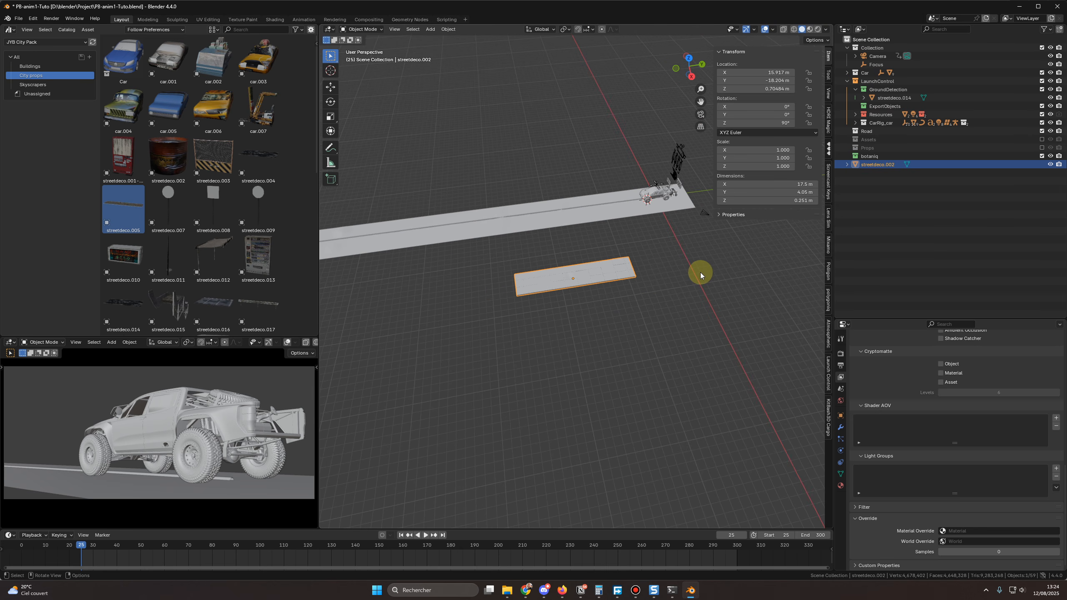
{"action": "key", "text": "g"}
{"action": "key", "text": "shift+z"}
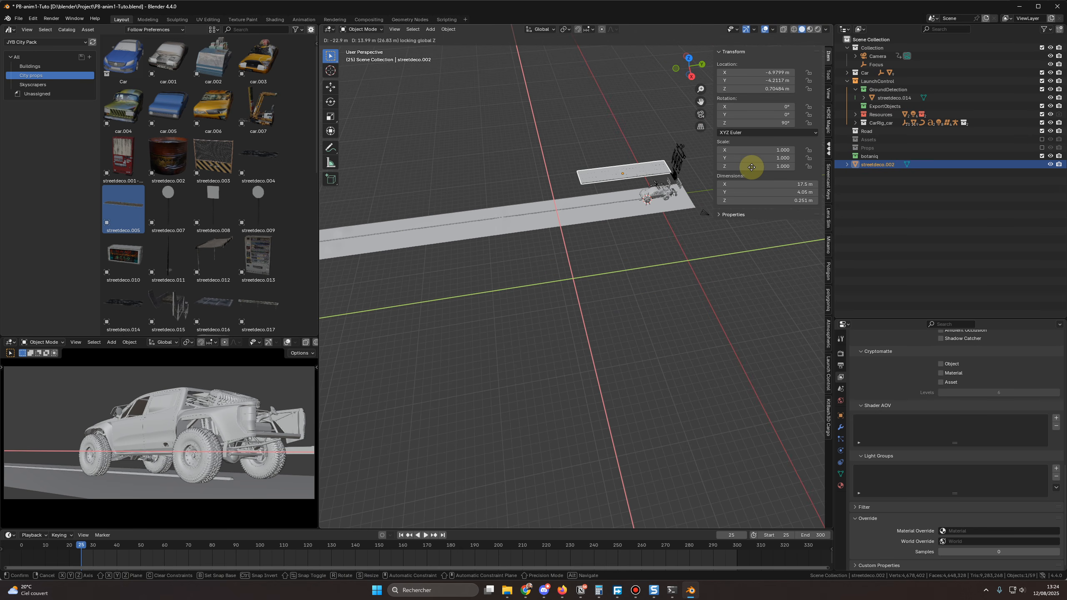
{"action": "left_click", "coordinate": [756, 168]}
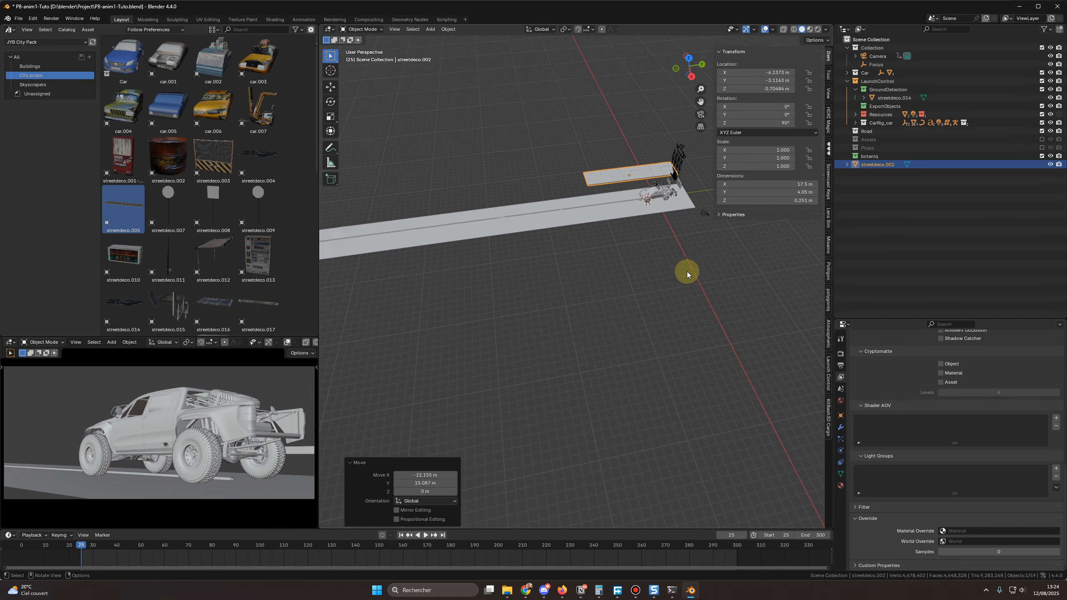
Step: Add an Array modifier to the sidewalk with a relative offset X factor of -1
{"action": "middle_click_drag", "start_coordinate": [687, 272], "coordinate": [579, 274]}
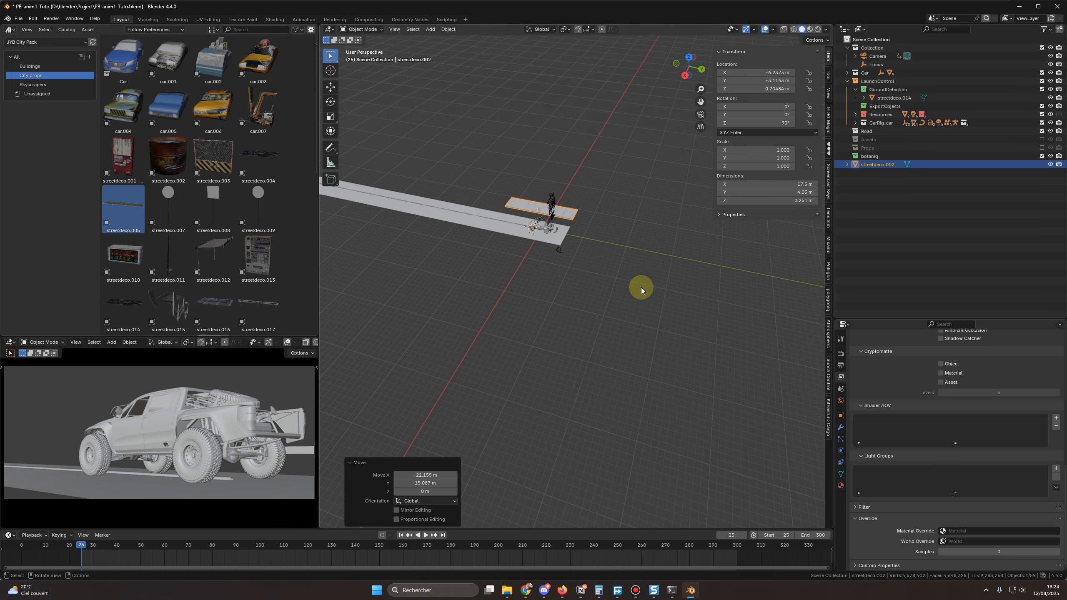
{"action": "middle_click_drag", "start_coordinate": [641, 287], "coordinate": [702, 316]}
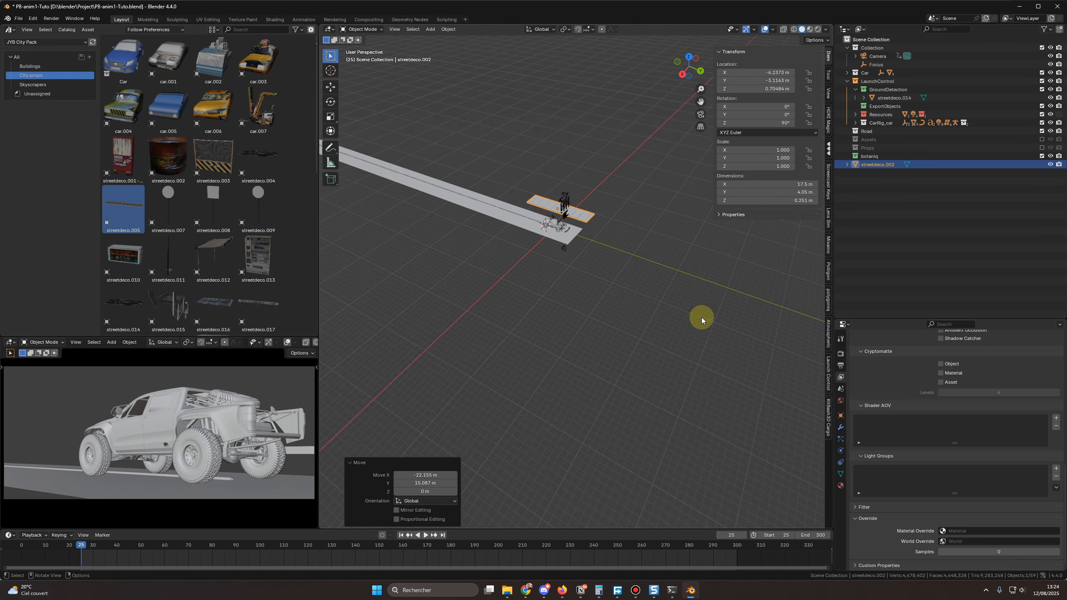
{"action": "left_click", "coordinate": [840, 428]}
{"action": "left_click", "coordinate": [921, 356]}
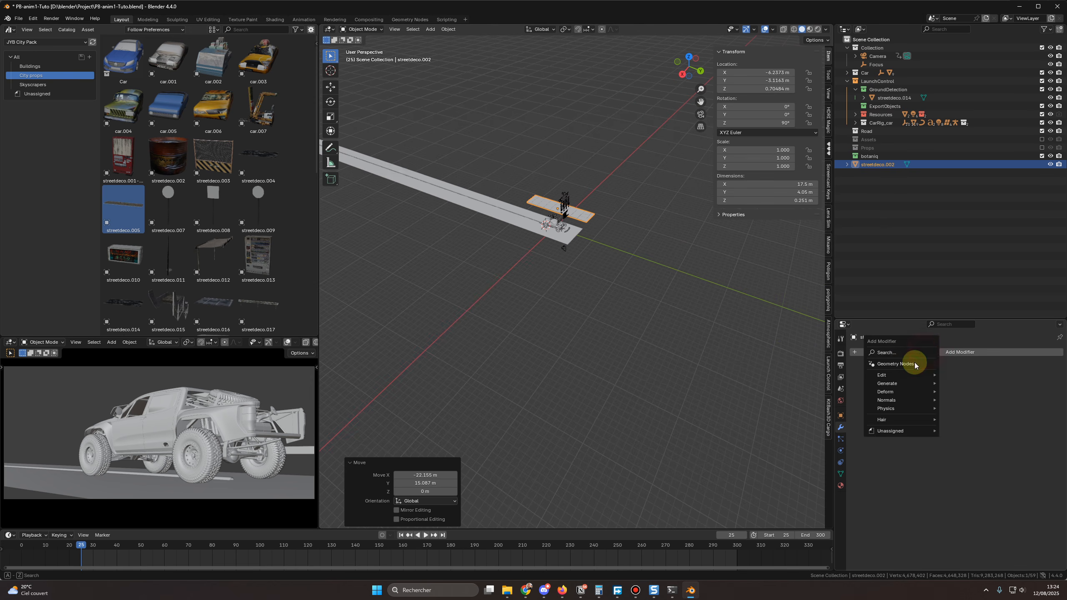
{"action": "left_click", "coordinate": [903, 354]}
{"action": "type", "text": "ar"}
{"action": "left_click", "coordinate": [900, 368]}
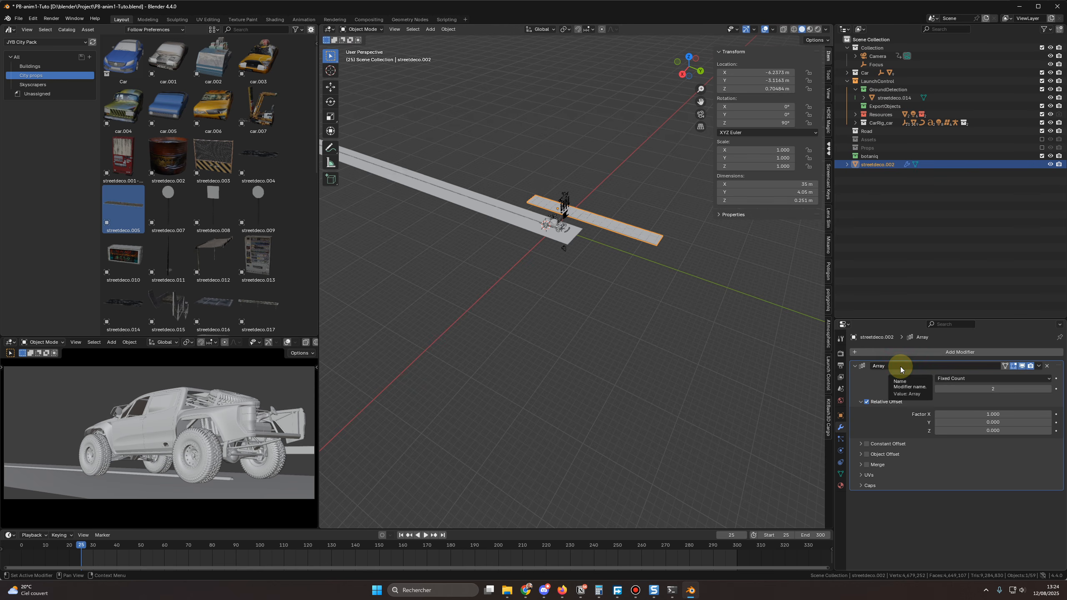
{"action": "left_click", "coordinate": [977, 414]}
{"action": "type", "text": "-"}
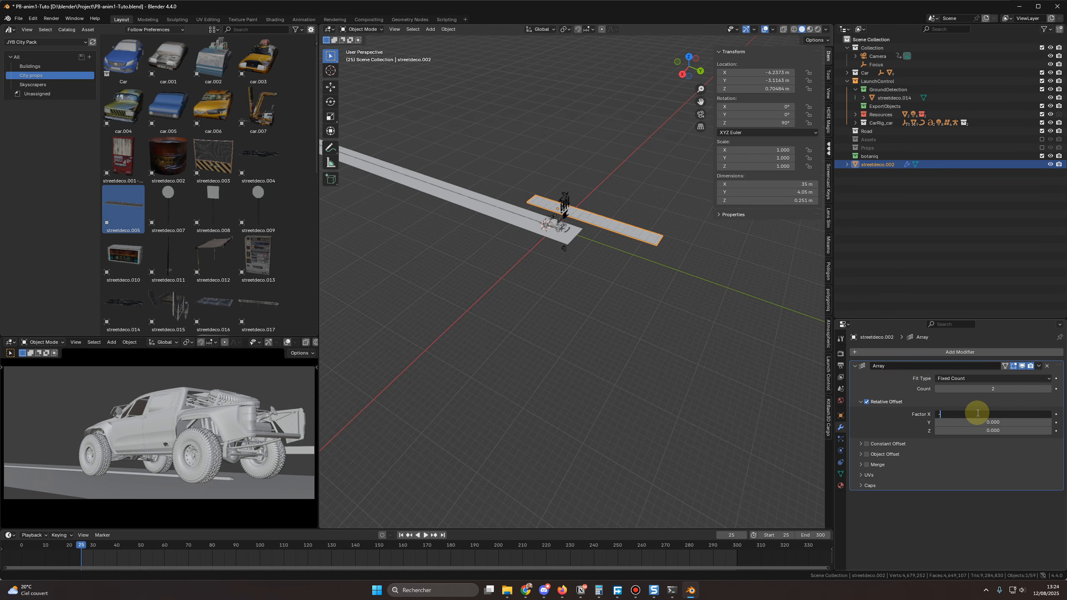
{"action": "type", "text": "1"}
{"action": "key", "text": "Return"}
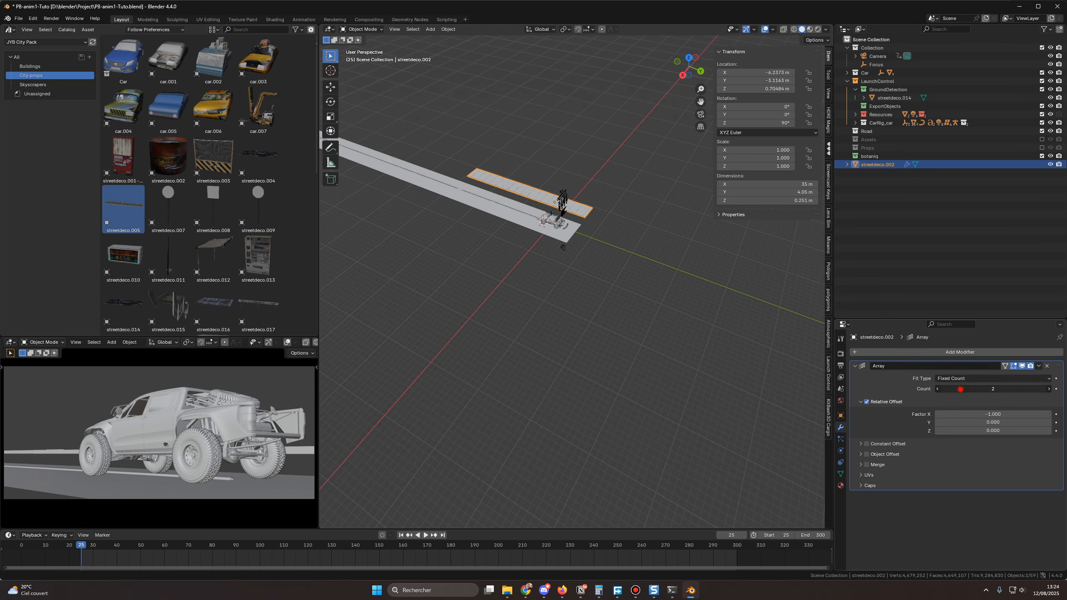
Step: Try array counts of 20 and 15, and settle on 16 so the sidewalk roughly matches the road's length
{"action": "left_click", "coordinate": [961, 392]}
{"action": "type", "text": "20"}
{"action": "key", "text": "Return"}
{"action": "scroll", "coordinate": [551, 332], "scroll_direction": "down", "scroll_amount": 5}
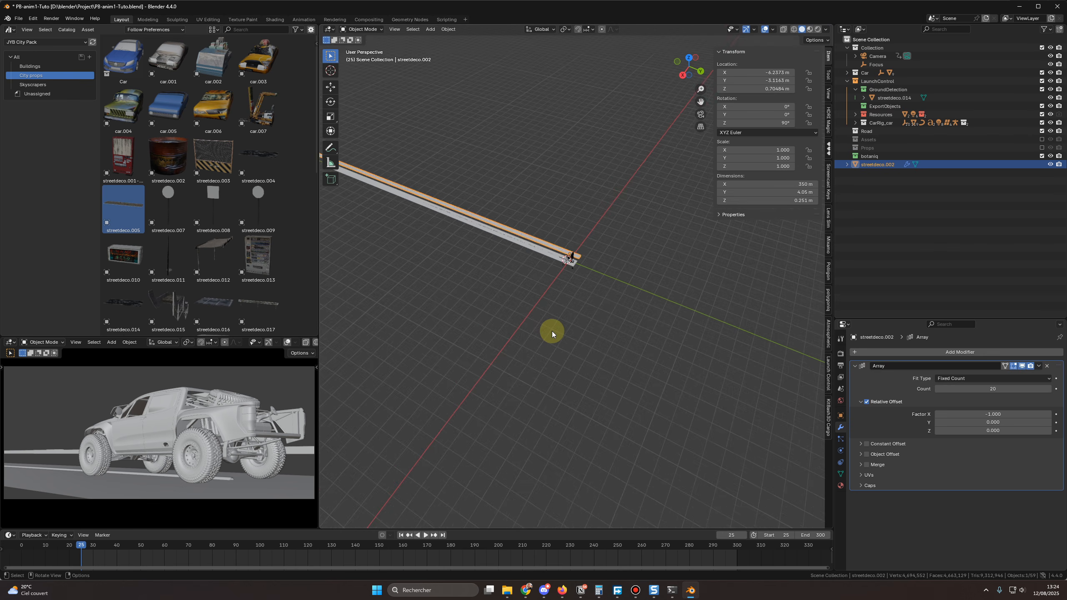
{"action": "left_click", "coordinate": [978, 387]}
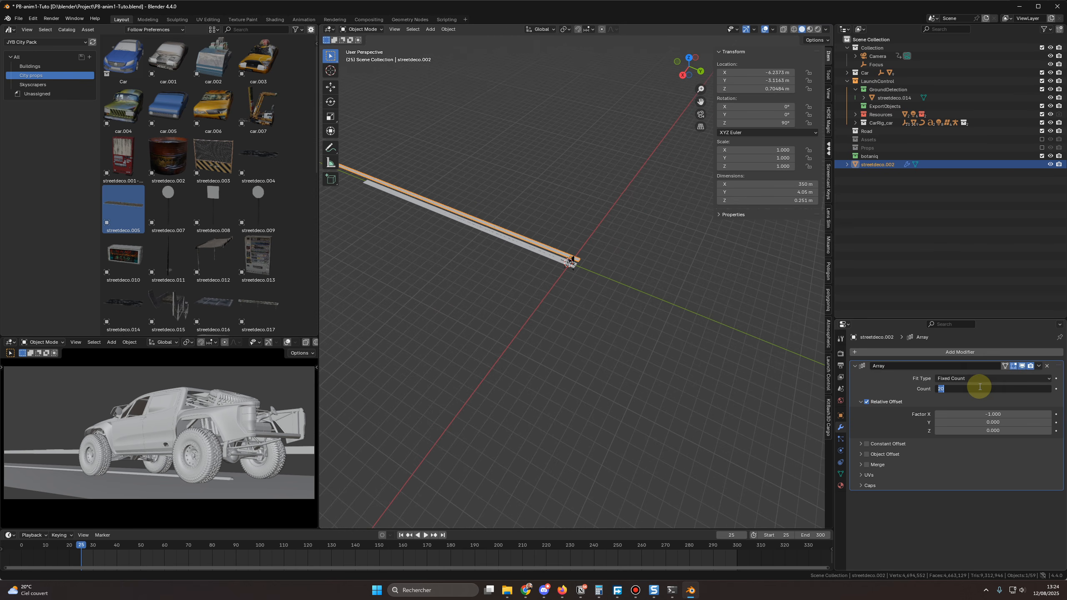
{"action": "type", "text": "15"}
{"action": "key", "text": "Return"}
{"action": "left_click", "coordinate": [999, 388]}
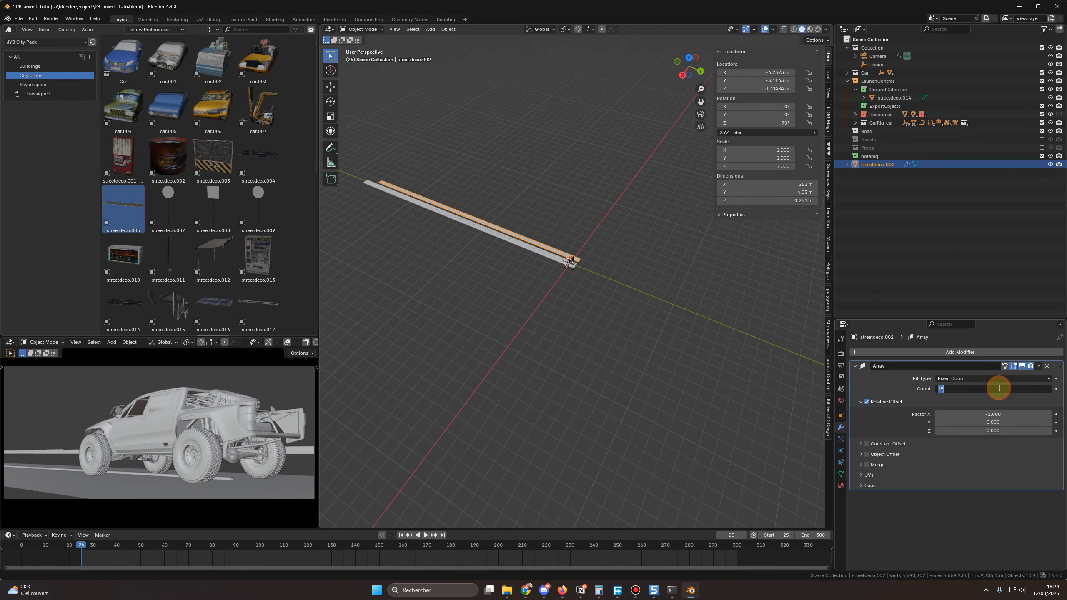
{"action": "key", "text": "Return"}
Step: Move the sidewalk against the road's edge, to about X -4.24 m, Y -2.64 m and Z 0.22 m
{"action": "middle_click_drag", "start_coordinate": [744, 373], "coordinate": [607, 234]}
{"action": "key", "text": "KP_Decimal"}
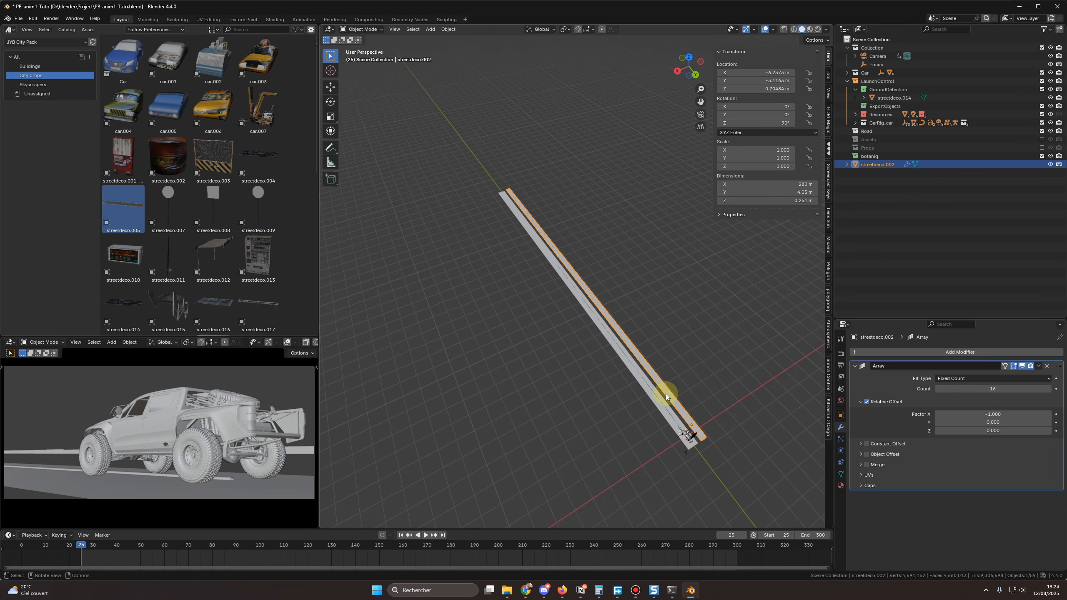
{"action": "scroll", "coordinate": [717, 415], "scroll_direction": "up", "scroll_amount": 7}
{"action": "middle_click_drag", "start_coordinate": [717, 415], "coordinate": [566, 295], "text": "shift"}
{"action": "scroll", "coordinate": [567, 297], "scroll_direction": "up", "scroll_amount": 4}
{"action": "key", "text": "g"}
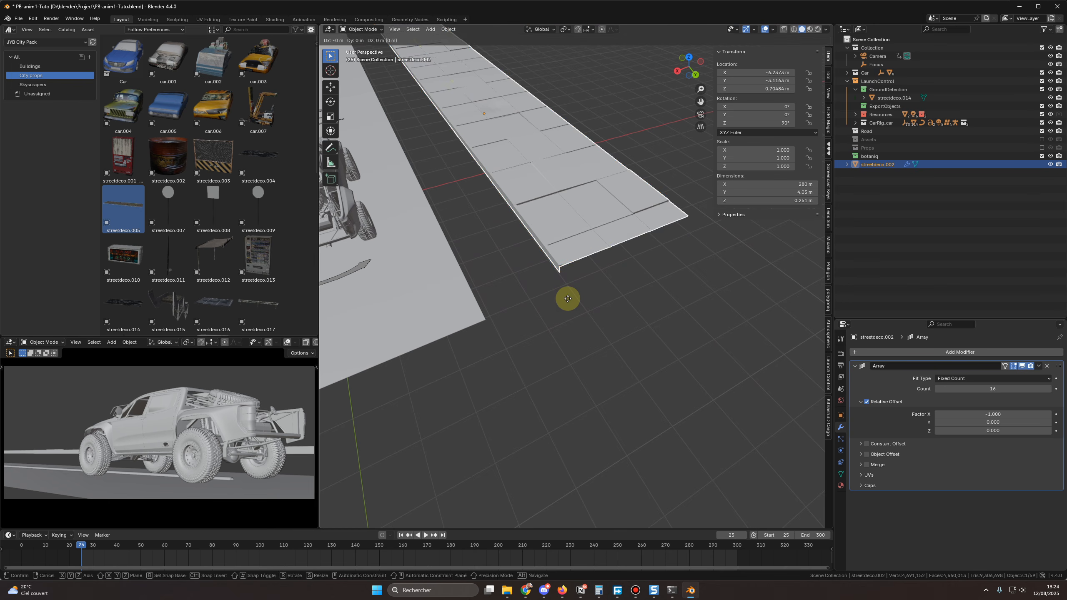
{"action": "key", "text": "Escape"}
{"action": "key", "text": "g"}
{"action": "key", "text": "x"}
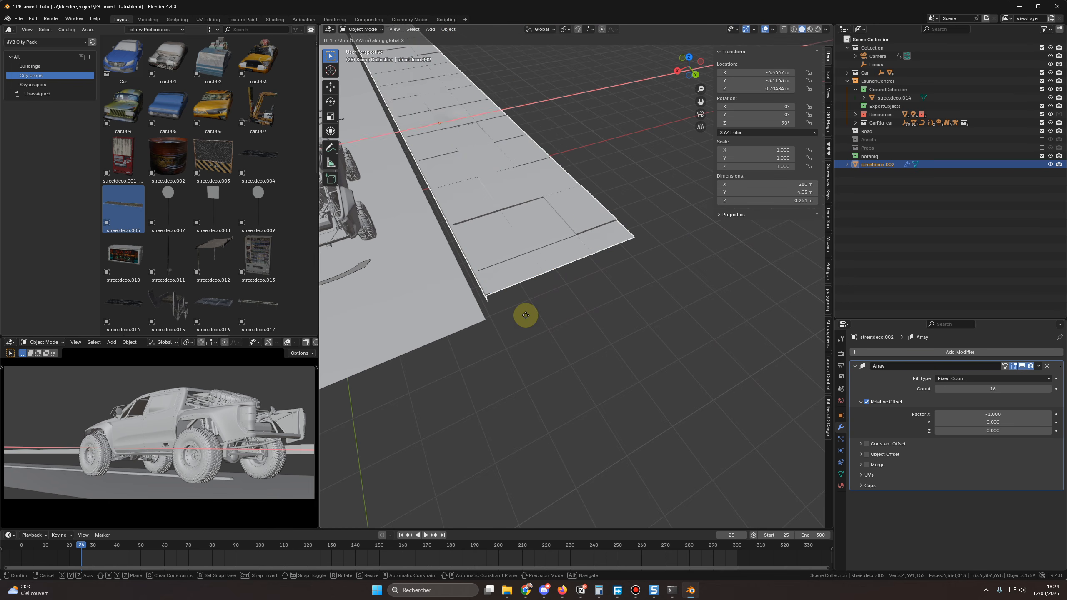
{"action": "left_click", "coordinate": [523, 312]}
{"action": "scroll", "coordinate": [587, 303], "scroll_direction": "down", "scroll_amount": 5}
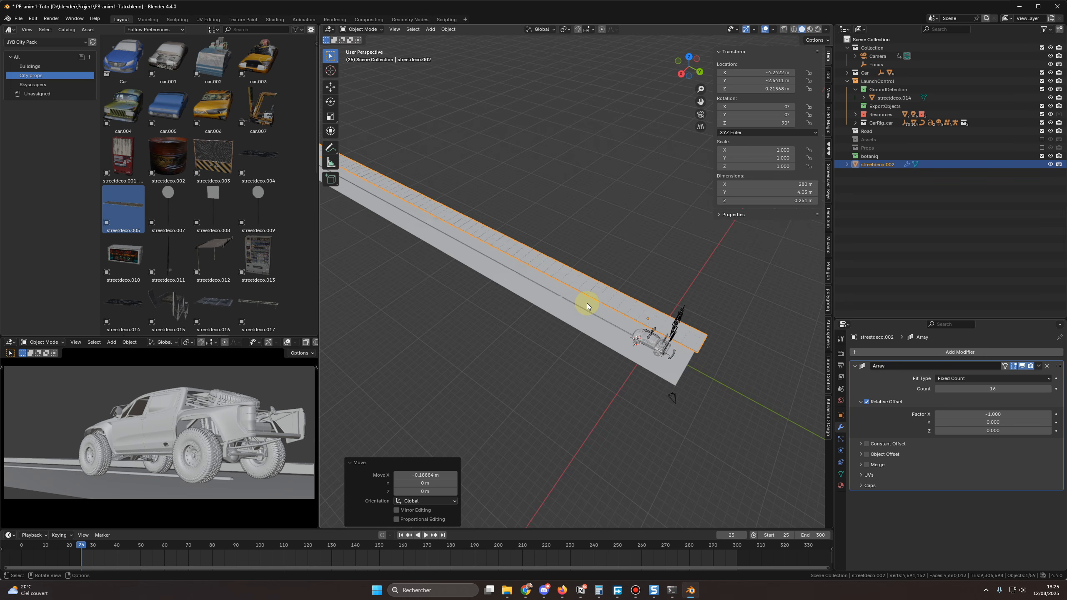
Step: Create a new collection in the scene and name it Sidewalks
{"action": "left_click", "coordinate": [879, 232]}
{"action": "right_click", "coordinate": [868, 212]}
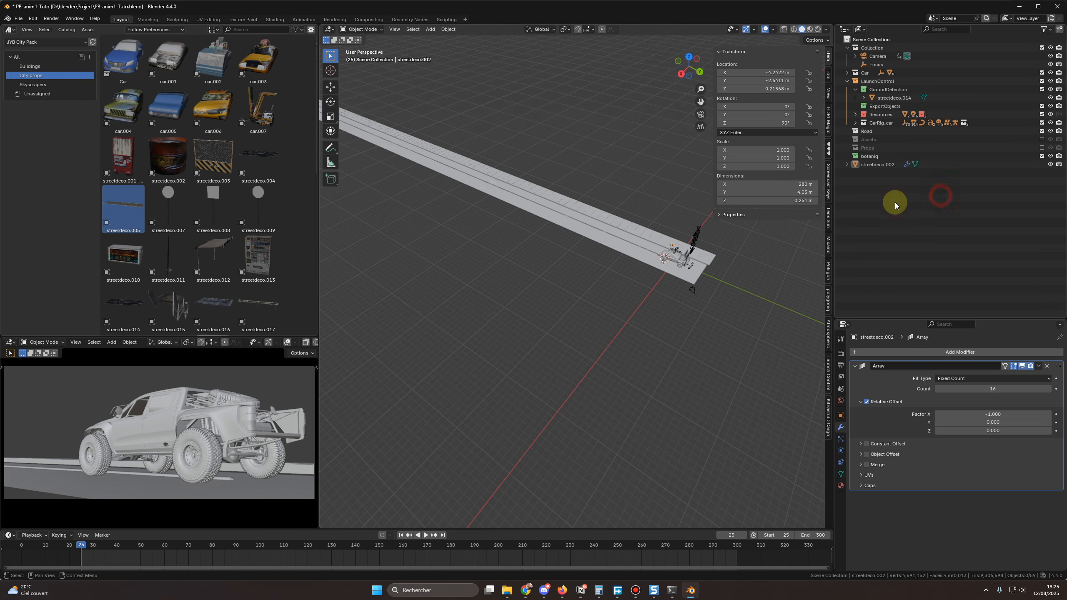
{"action": "right_click", "coordinate": [894, 201]}
{"action": "left_click", "coordinate": [884, 201]}
{"action": "double_click", "coordinate": [877, 165]}
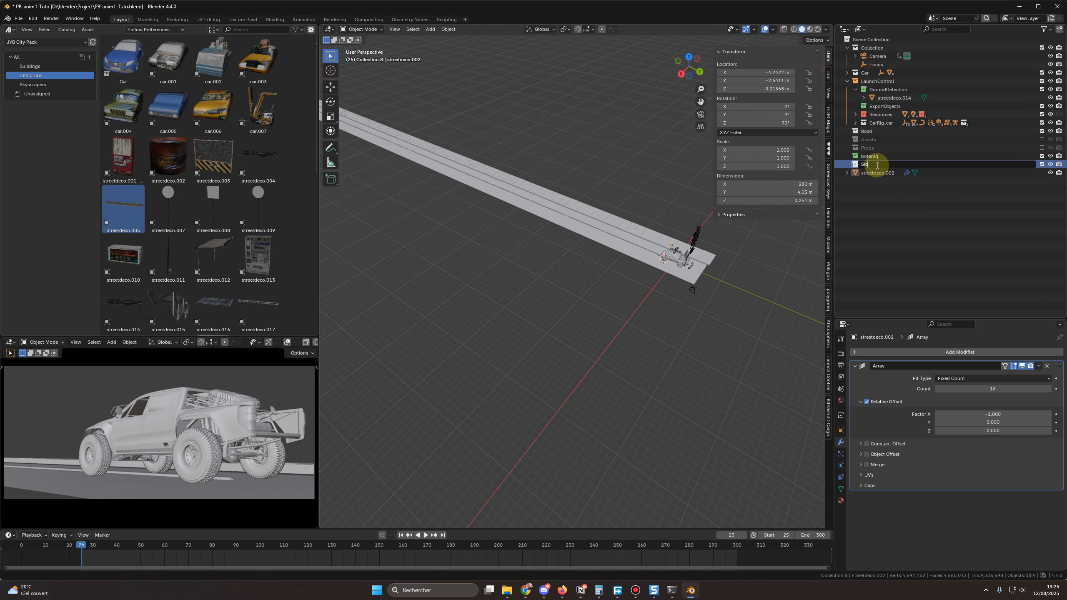
{"action": "type", "text": "Sidewalks"}
{"action": "key", "text": "Return"}
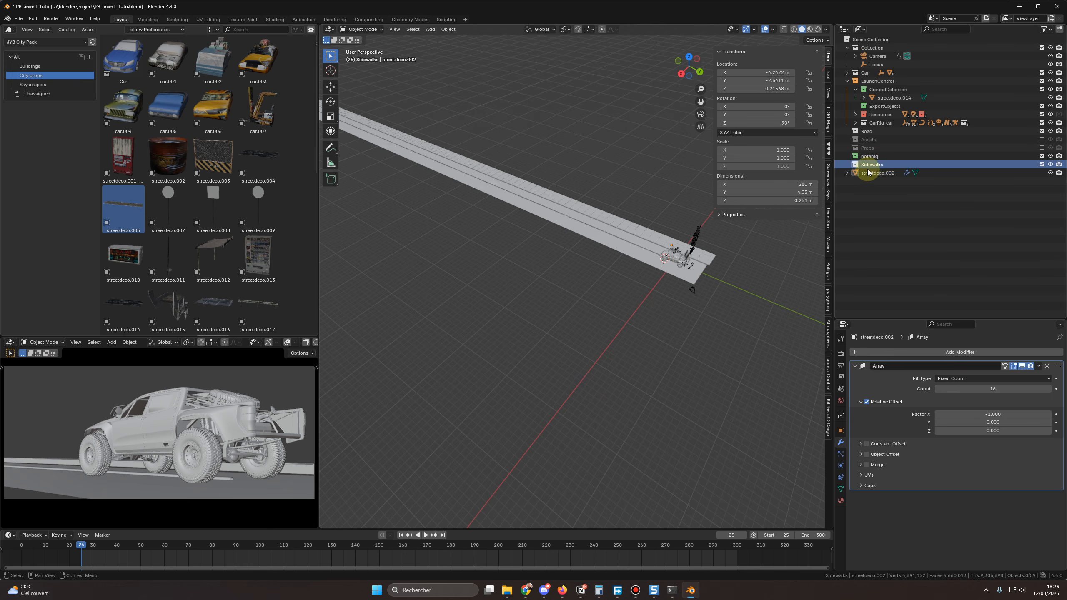
Step: Move the sidewalk object into the Sidewalks collection and select it in the scene
{"action": "left_click_drag", "start_coordinate": [868, 172], "coordinate": [873, 165]}
{"action": "left_click", "coordinate": [903, 205]}
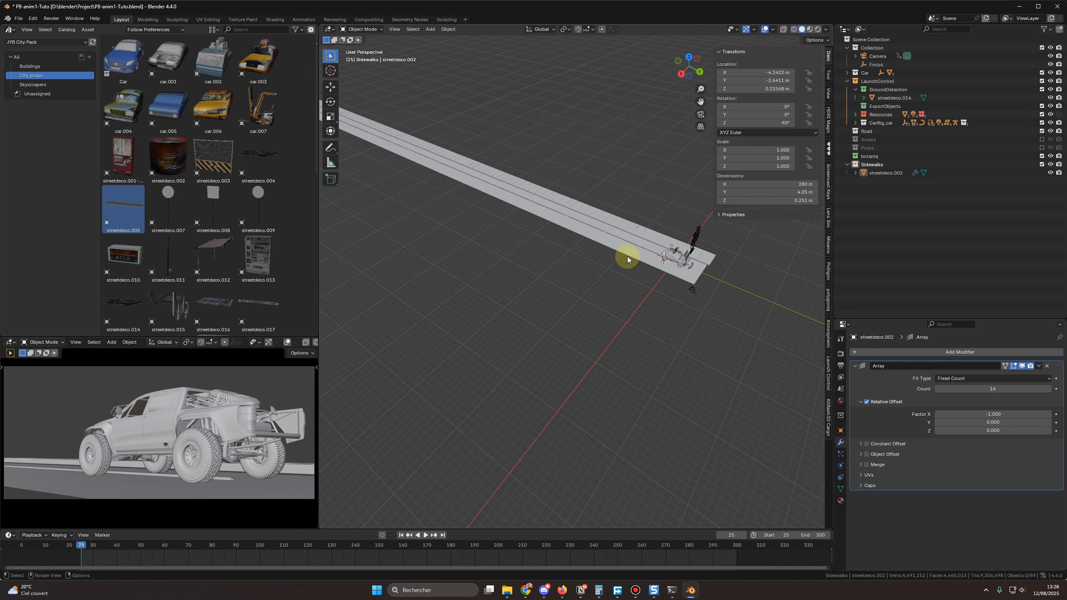
{"action": "left_click", "coordinate": [629, 228]}
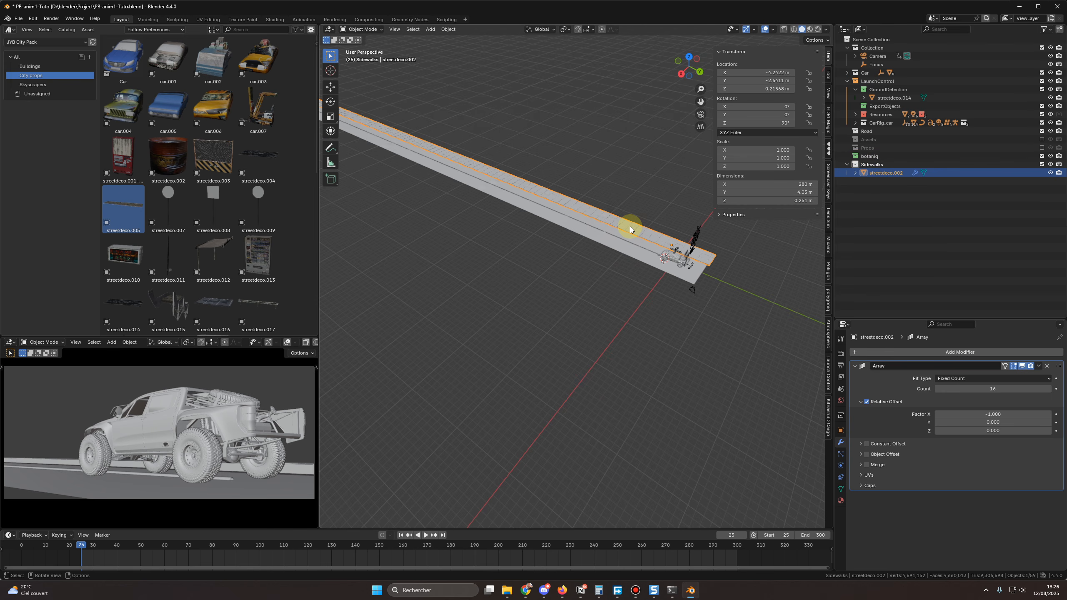
Step: Duplicate the sidewalk along X to about 8.31 m and set the copy's Z rotation to 270°
{"action": "key", "text": "shift+d"}
{"action": "key", "text": "x"}
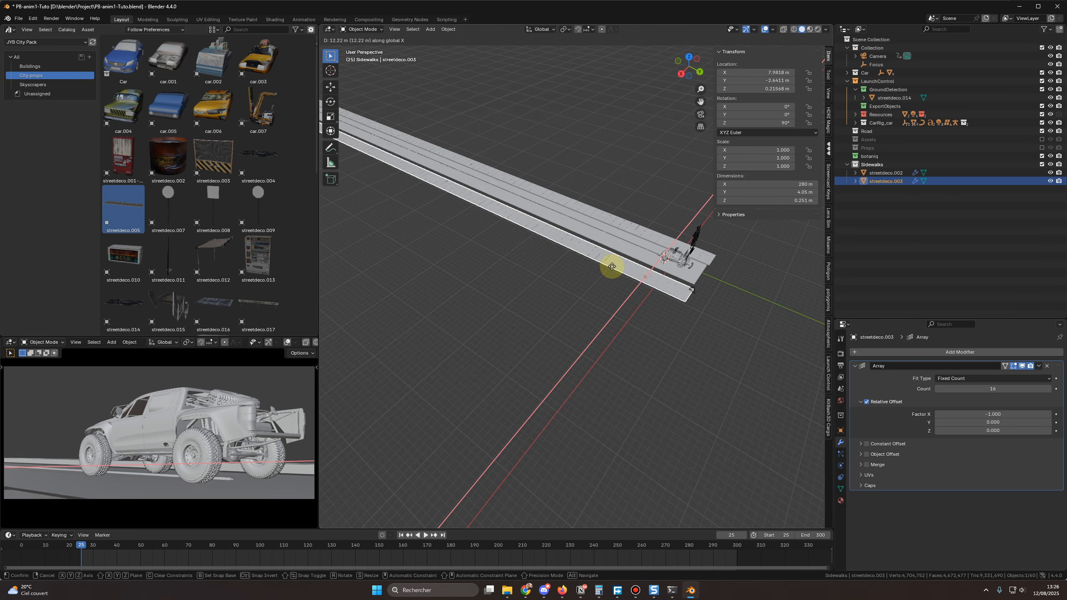
{"action": "left_click", "coordinate": [611, 266]}
{"action": "left_click_drag", "start_coordinate": [756, 123], "coordinate": [793, 123]}
{"action": "left_click", "coordinate": [752, 123]}
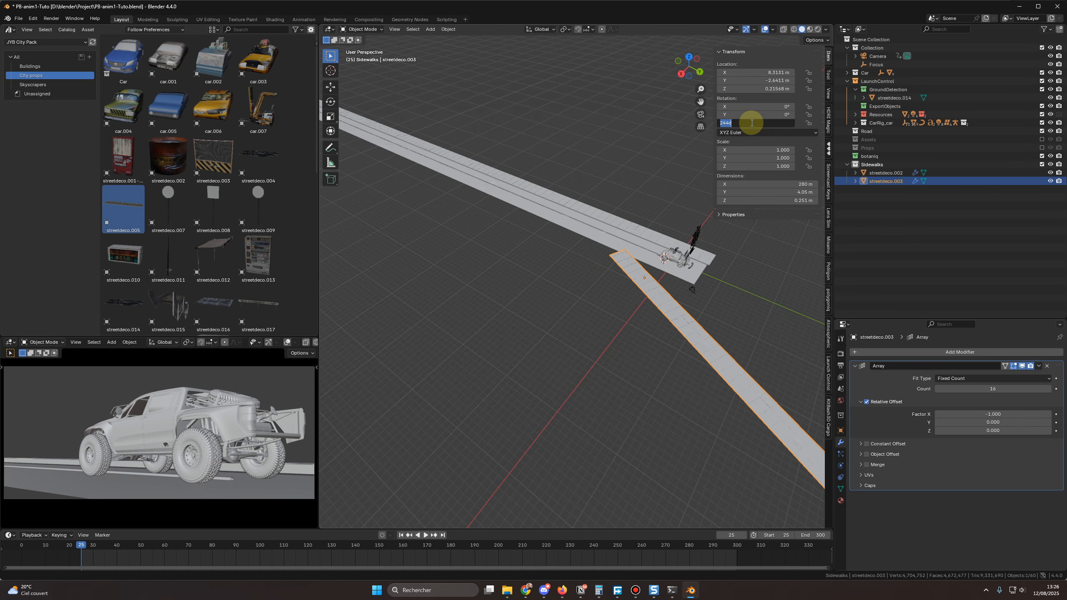
{"action": "type", "text": "270"}
{"action": "key", "text": "Return"}
Step: Move the rotated sidewalk copy in the horizontal plane toward the road's opposite edge
{"action": "scroll", "coordinate": [648, 354], "scroll_direction": "up", "scroll_amount": 2}
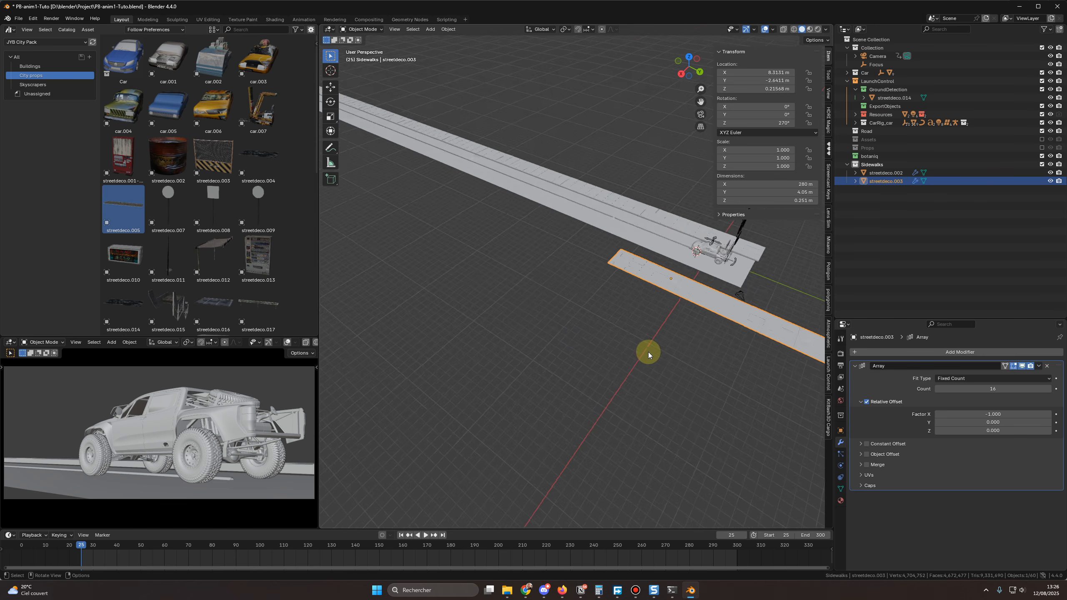
{"action": "middle_click_drag", "start_coordinate": [648, 354], "coordinate": [564, 335], "text": "shift"}
{"action": "scroll", "coordinate": [564, 332], "scroll_direction": "up", "scroll_amount": 2}
{"action": "scroll", "coordinate": [563, 329], "scroll_direction": "down", "scroll_amount": 3}
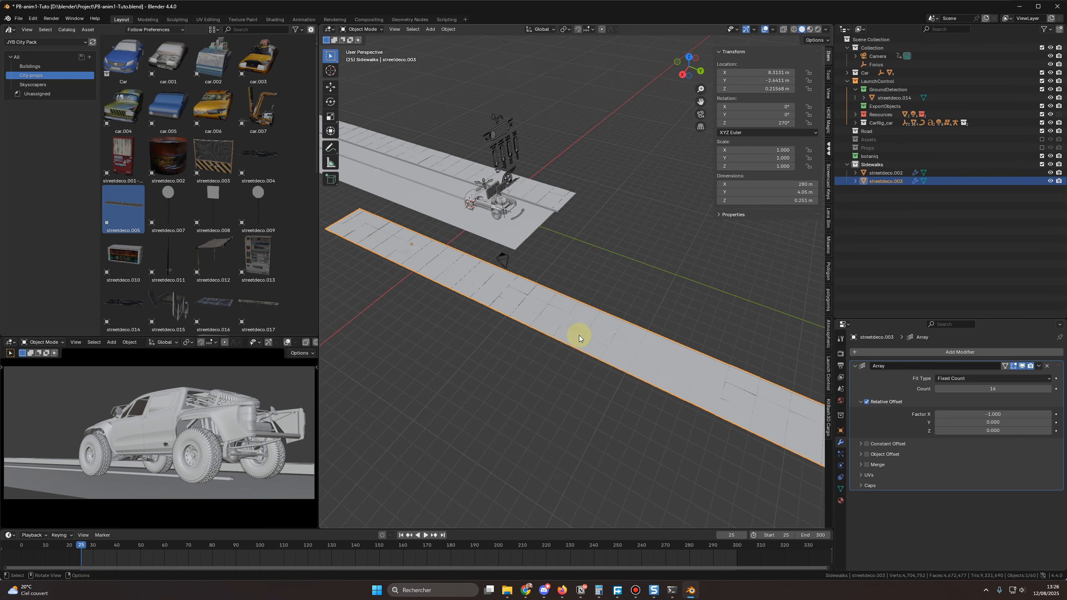
{"action": "key", "text": "g"}
{"action": "key", "text": "shift+z"}
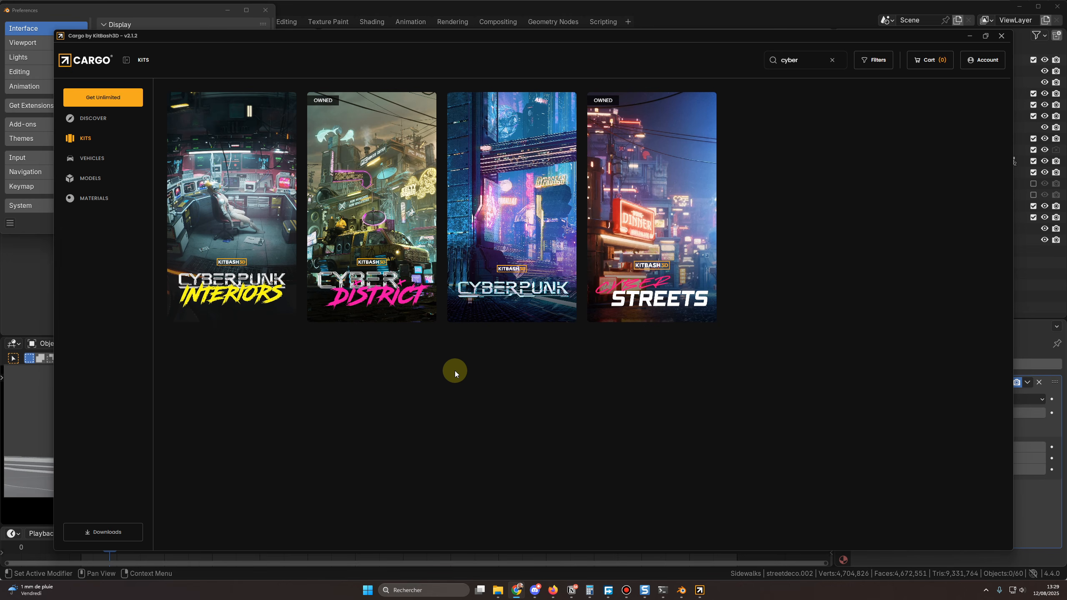
Step: Browse the Cyber District kit in Cargo and import the Cyber Convenience Store into Blender
{"action": "left_click", "coordinate": [387, 193]}
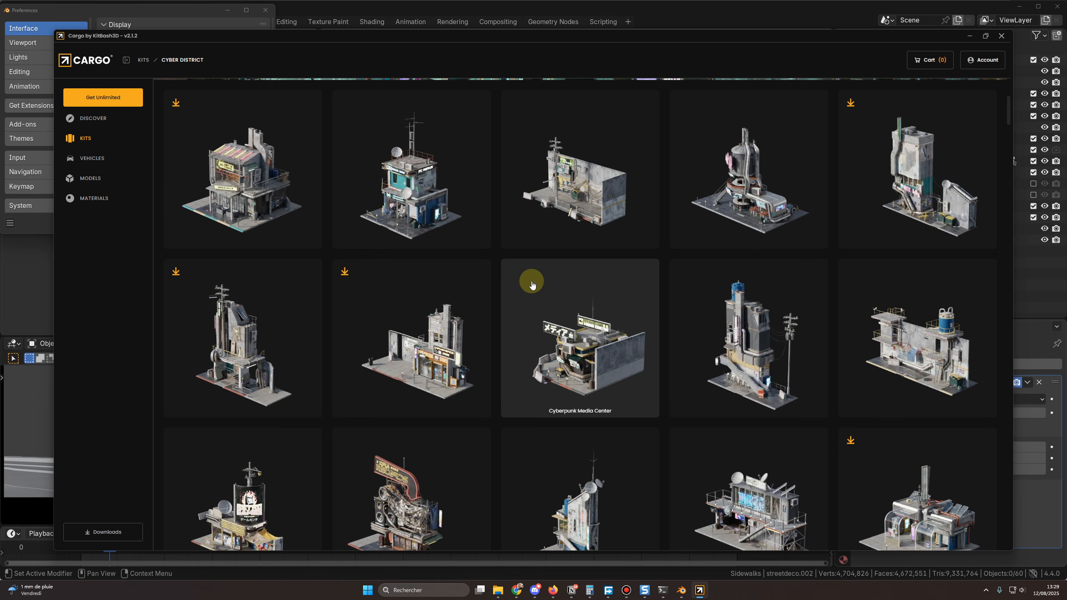
{"action": "left_click", "coordinate": [547, 324]}
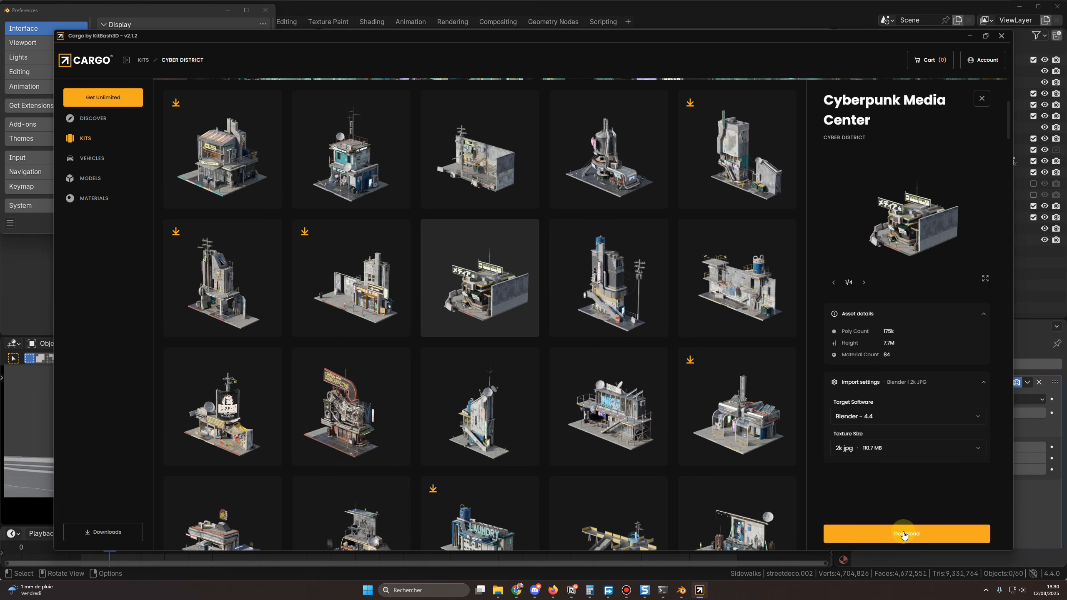
{"action": "left_click", "coordinate": [353, 279]}
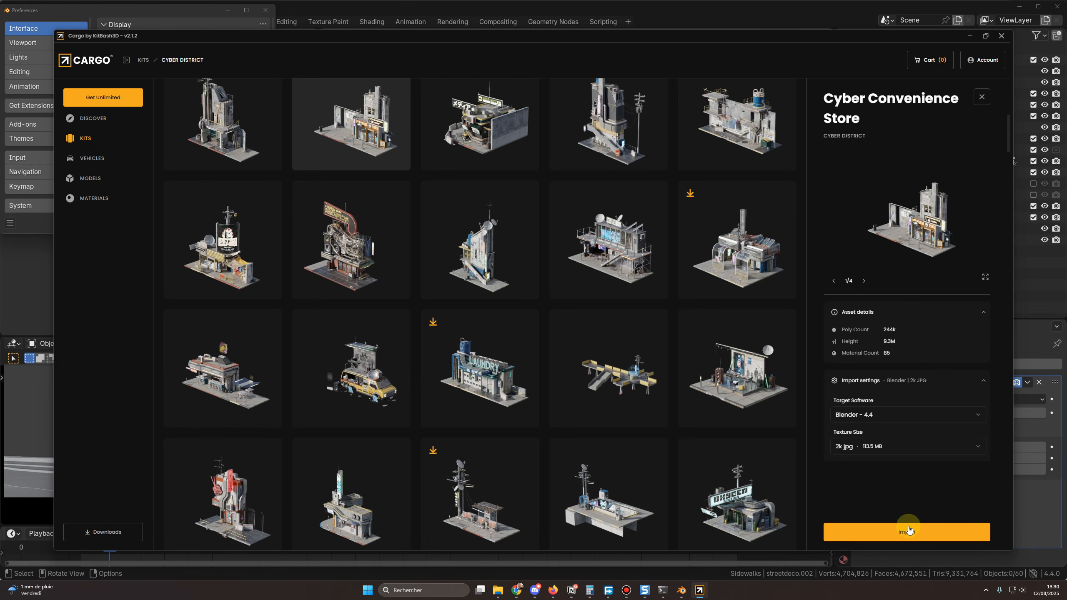
{"action": "left_click", "coordinate": [906, 530]}
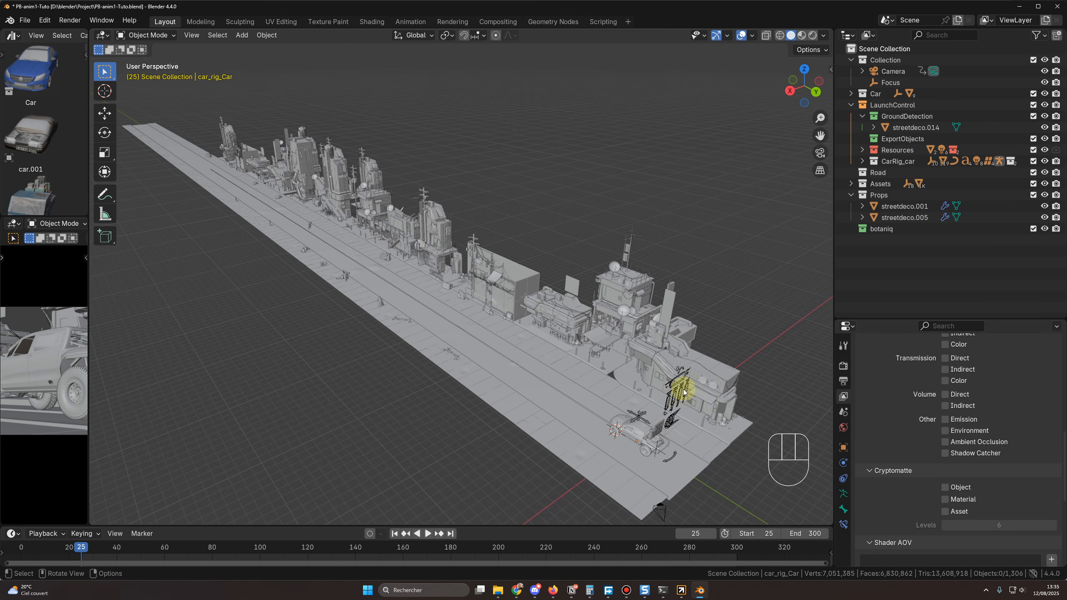
Step: Examine the row of buildings beside the road from outside and through the camera, selecting the pipes behind the truck
{"action": "middle_click_drag", "start_coordinate": [674, 380], "coordinate": [569, 350]}
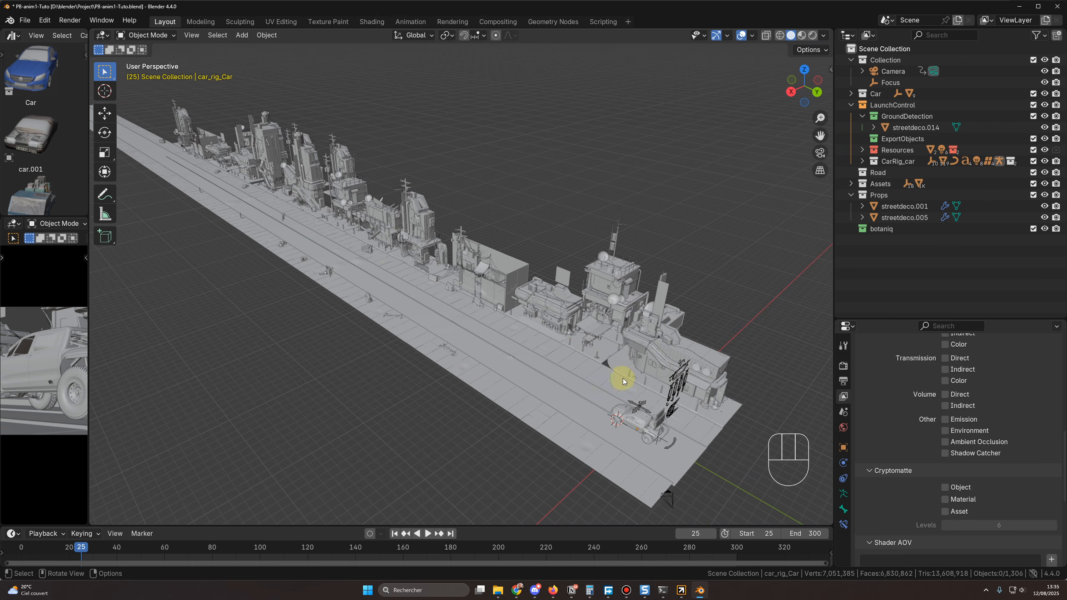
{"action": "mouse_move", "coordinate": [608, 383]}
{"action": "middle_mouse_down"}
{"action": "mouse_move", "coordinate": [582, 405]}
{"action": "mouse_move", "coordinate": [621, 396]}
{"action": "middle_mouse_up"}
{"action": "scroll", "coordinate": [624, 395], "scroll_direction": "up", "scroll_amount": 3}
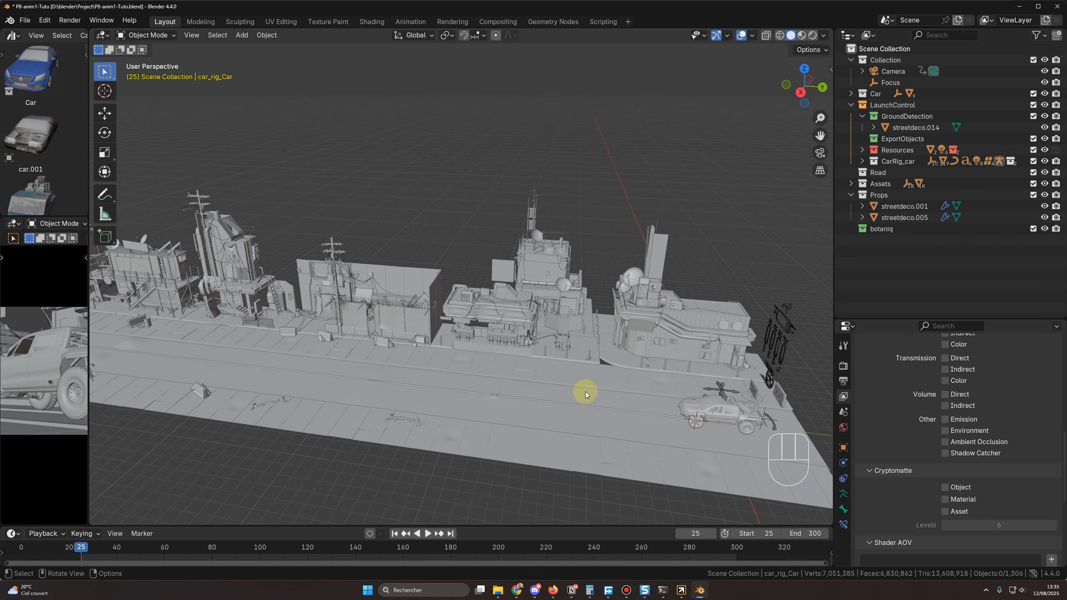
{"action": "key", "text": "KP_0"}
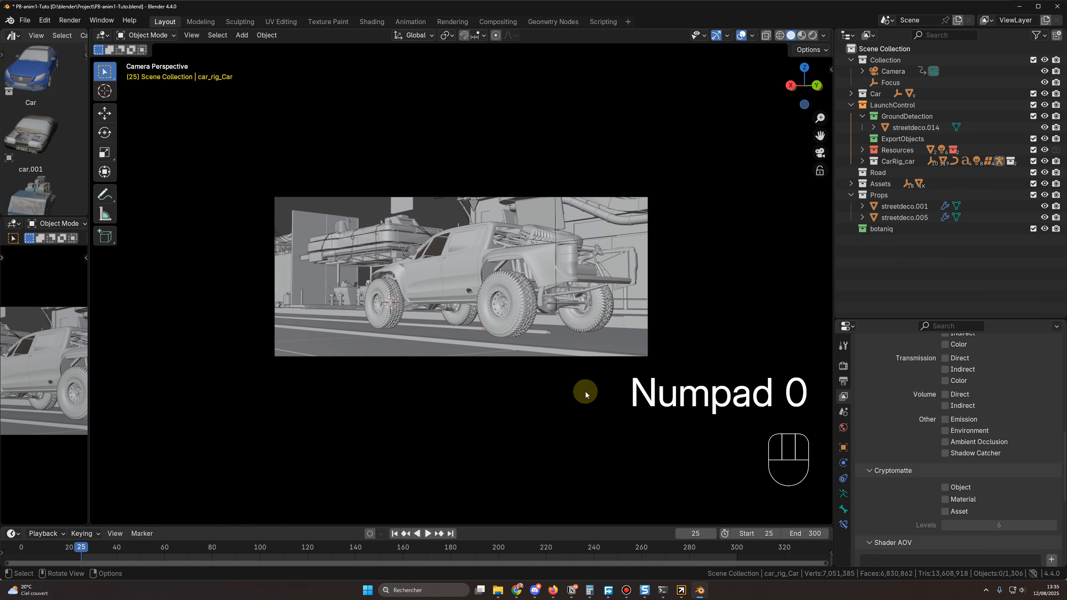
{"action": "left_click", "coordinate": [613, 227]}
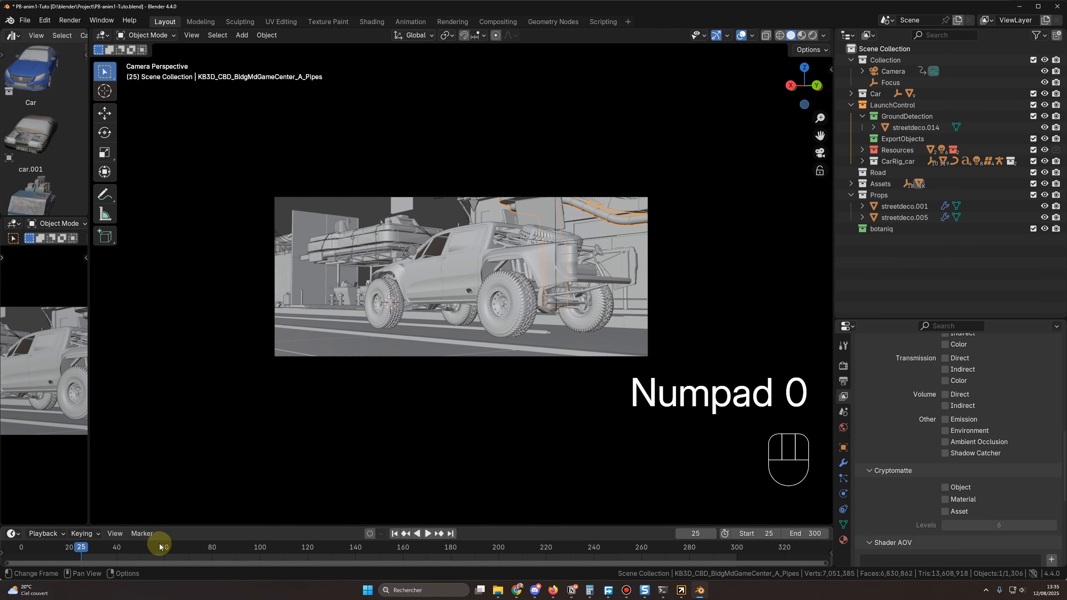
Step: Go to frame 40 and set the animation's start frame to 40
{"action": "left_click", "coordinate": [118, 550]}
{"action": "left_click_drag", "start_coordinate": [152, 526], "coordinate": [155, 497]}
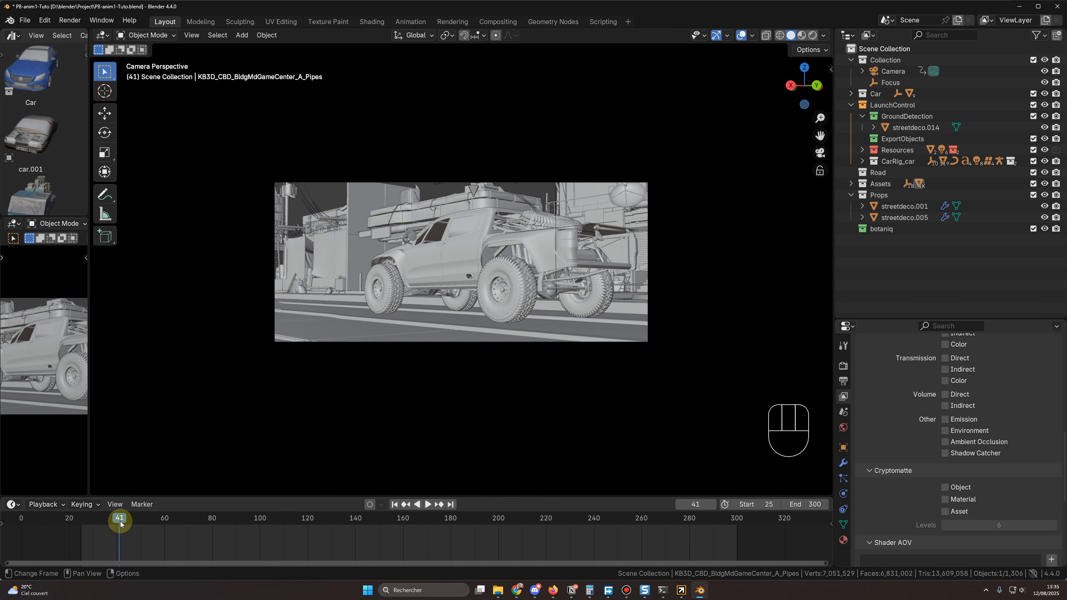
{"action": "left_click", "coordinate": [117, 518]}
{"action": "left_click", "coordinate": [769, 504]}
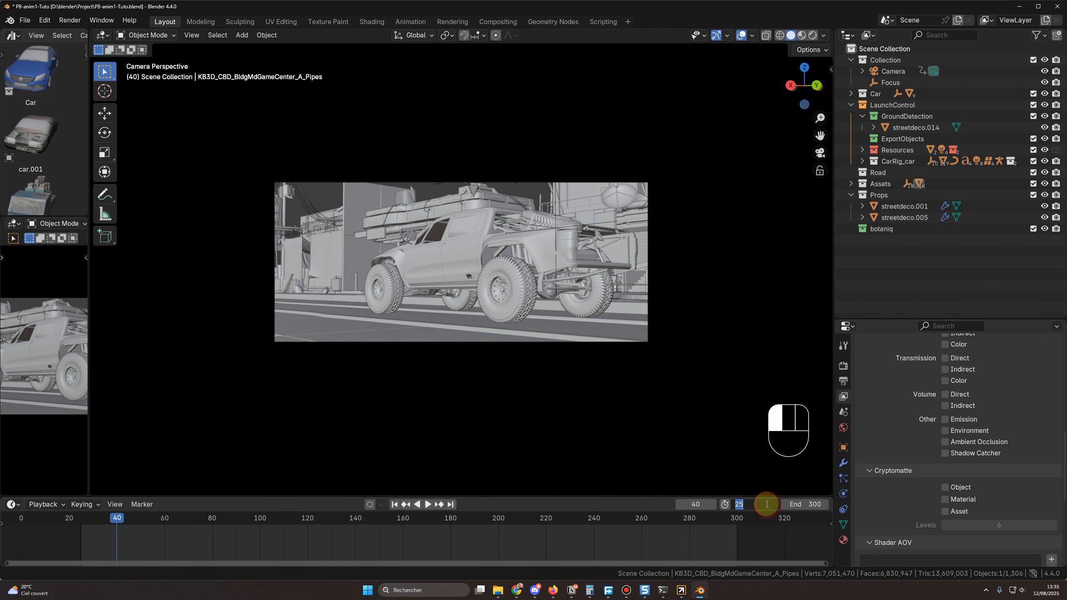
{"action": "type", "text": "40"}
{"action": "key", "text": "Return"}
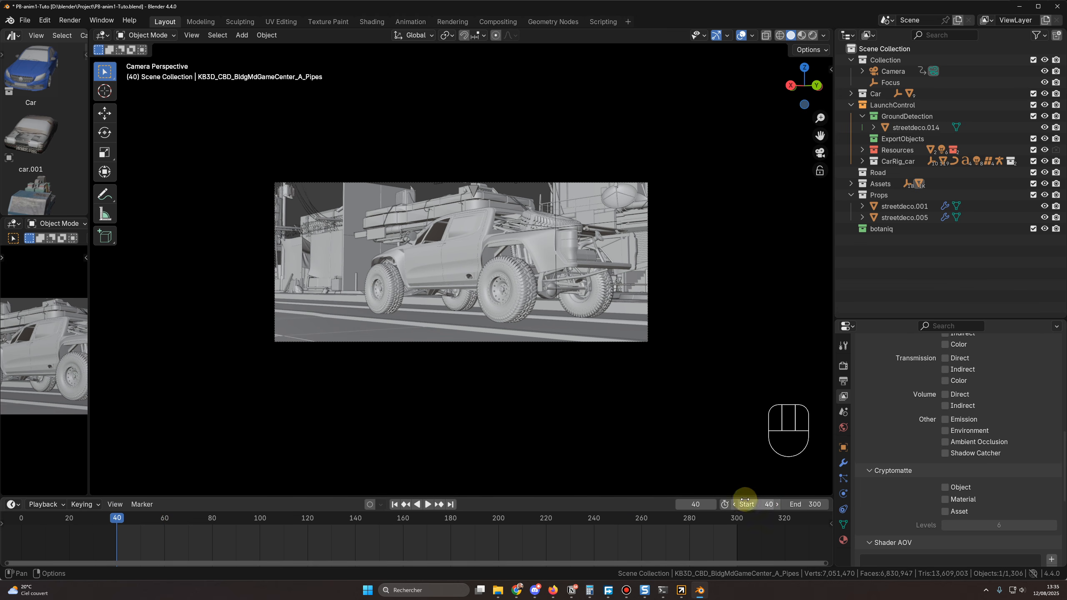
Step: Examine which buildings appear behind the truck and where they repeat along the street by selecting them in the perspective view
{"action": "left_click", "coordinate": [594, 199]}
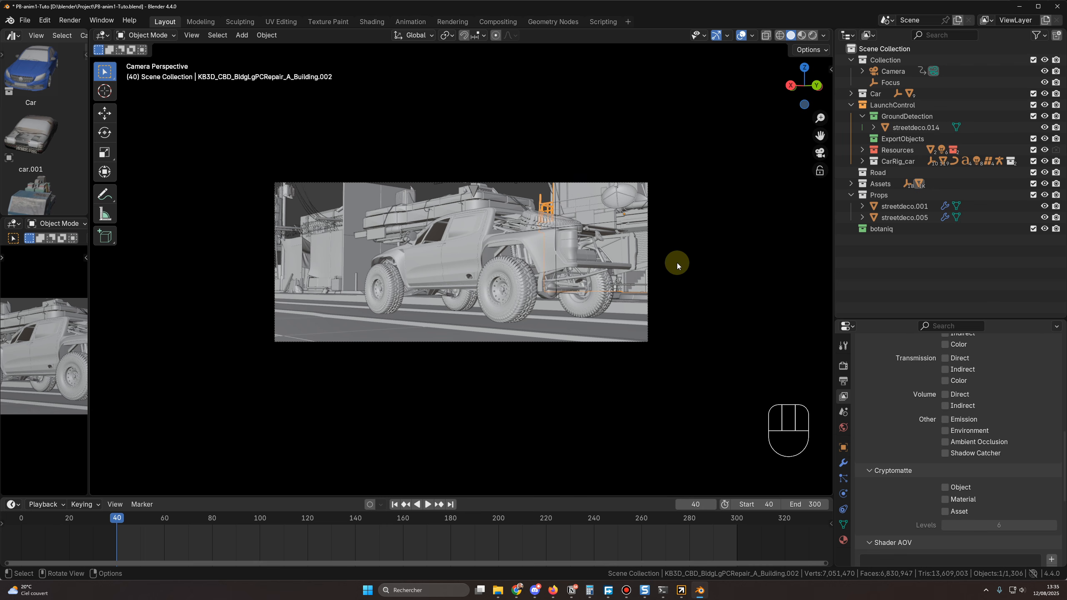
{"action": "key", "text": "KP_0"}
{"action": "middle_click_drag", "start_coordinate": [607, 348], "coordinate": [630, 357]}
{"action": "left_click", "coordinate": [517, 268]}
{"action": "left_click", "coordinate": [397, 269], "text": "shift"}
{"action": "left_click_drag", "start_coordinate": [283, 172], "coordinate": [489, 254]}
{"action": "middle_click_drag", "start_coordinate": [320, 316], "coordinate": [462, 339], "text": "shift"}
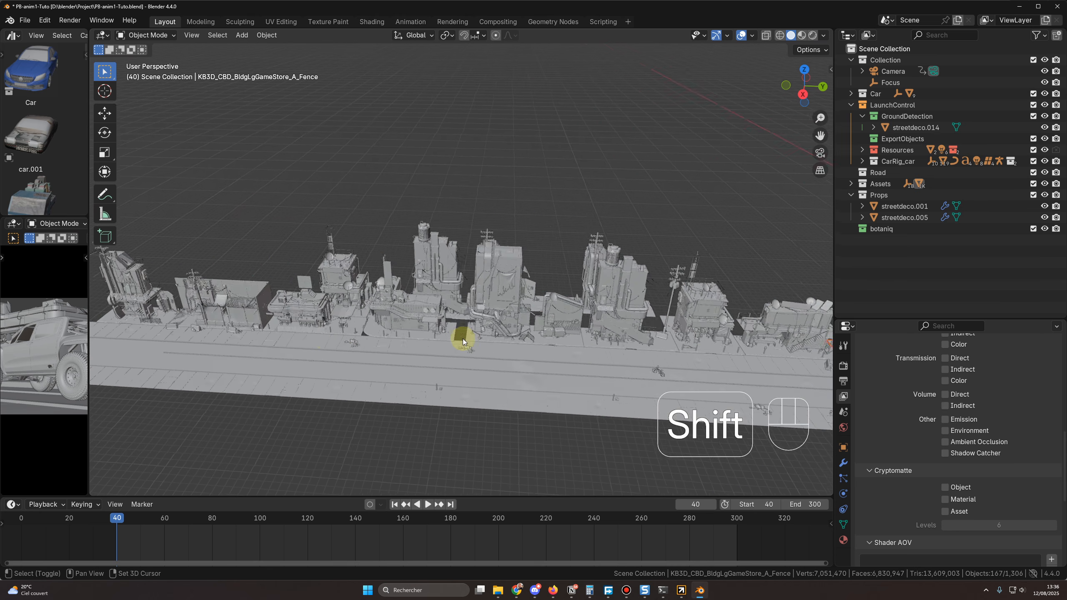
{"action": "middle_click_drag", "start_coordinate": [252, 326], "coordinate": [399, 322], "text": "shift"}
{"action": "left_click_drag", "start_coordinate": [225, 185], "coordinate": [280, 240]}
{"action": "key", "text": "KP_0"}
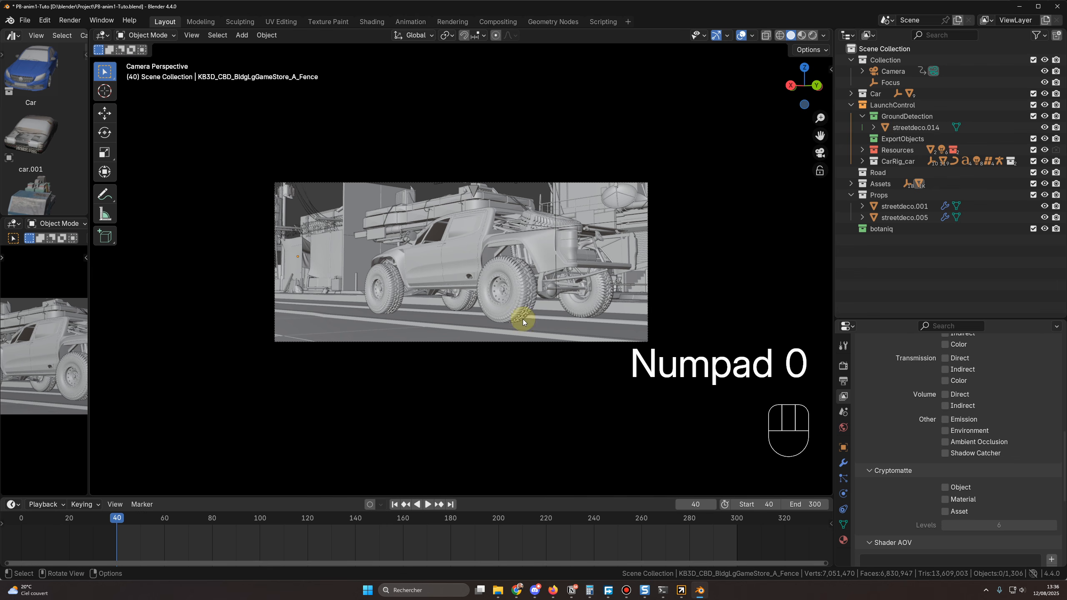
Step: Compare the camera view's background at frames 40 and 300
{"action": "middle_click_drag", "start_coordinate": [554, 386], "coordinate": [557, 288], "text": "ctrl"}
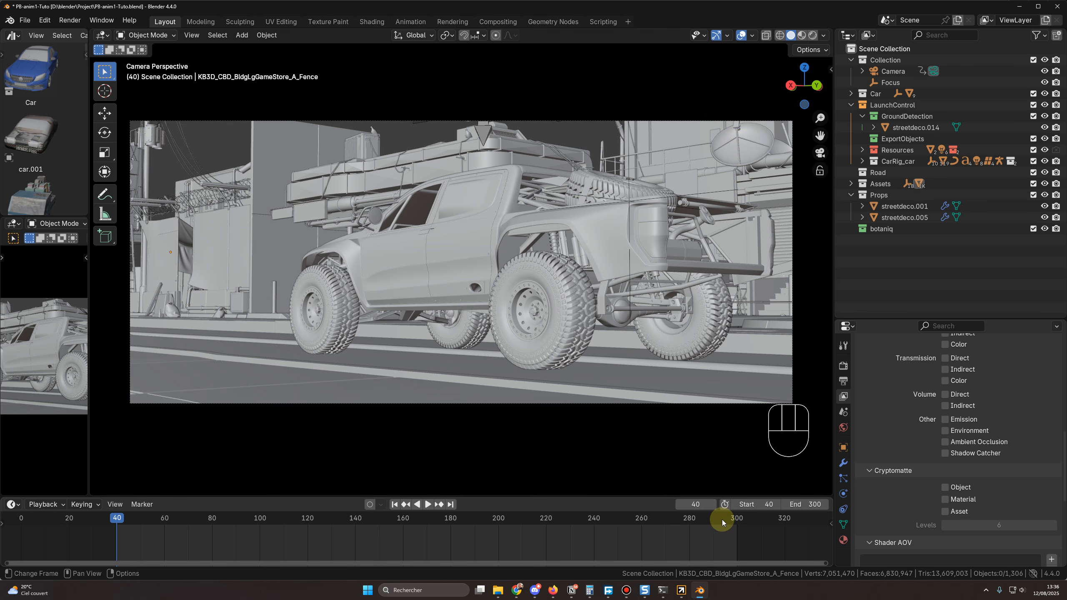
{"action": "left_click", "coordinate": [737, 520]}
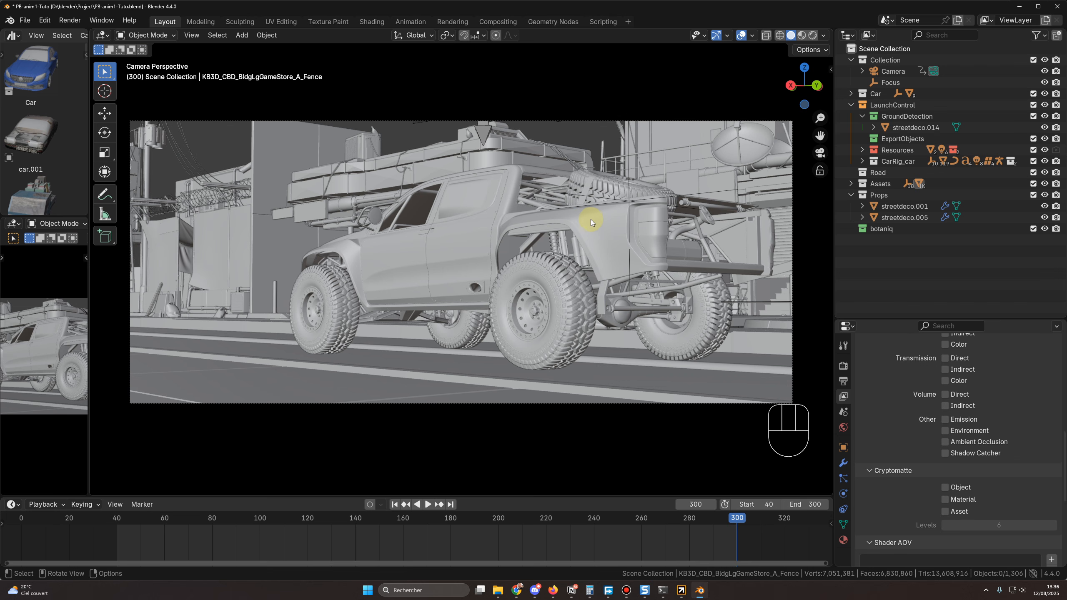
{"action": "left_click", "coordinate": [121, 520]}
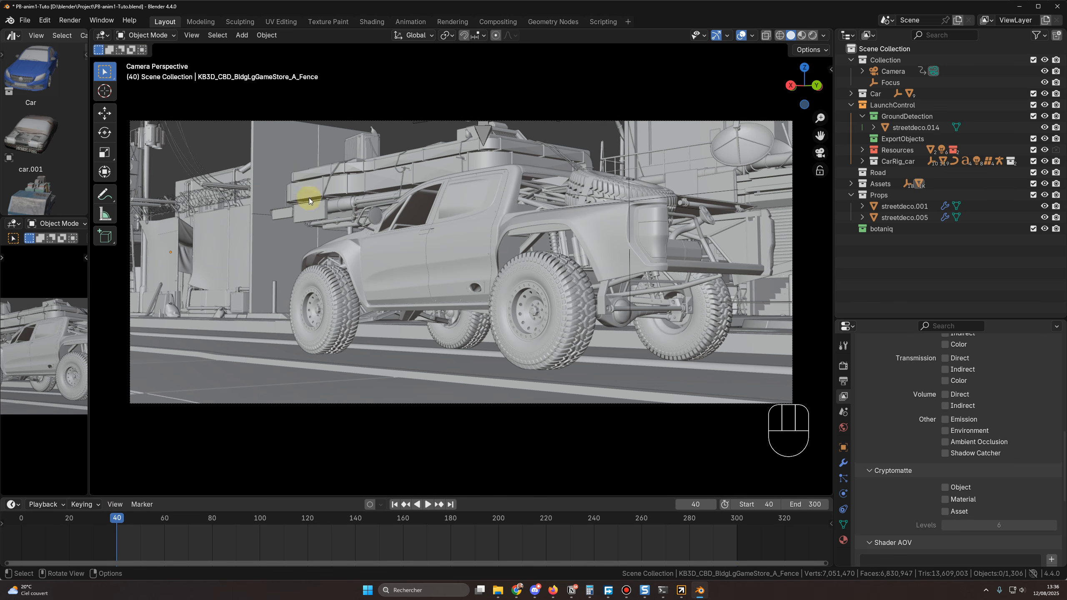
{"action": "left_click", "coordinate": [737, 520]}
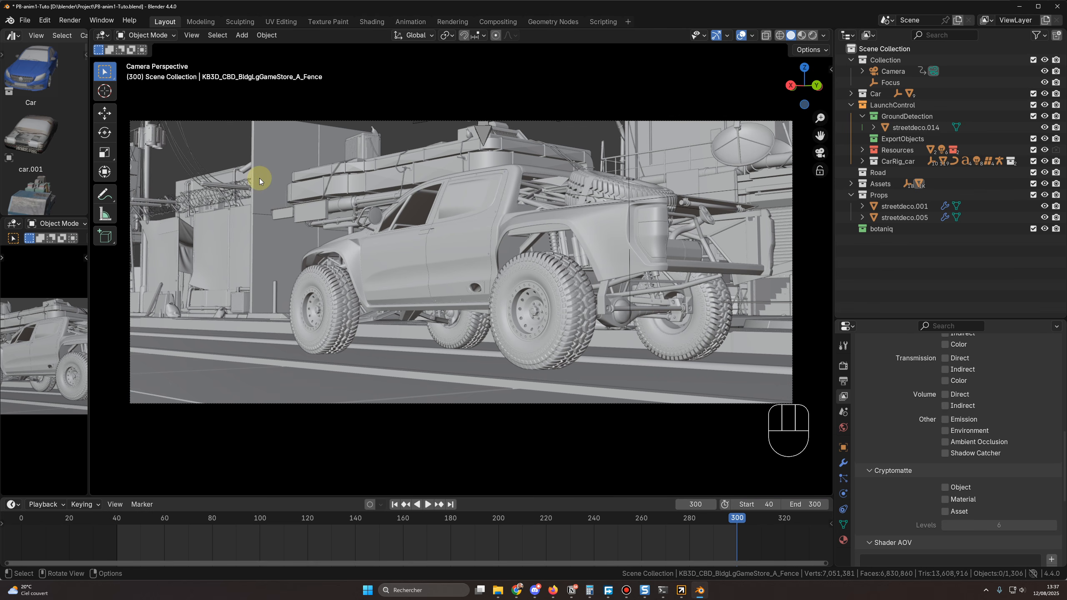
Step: Examine the street layout around the truck at frame 300 and along the rest of the building row
{"action": "key", "text": "KP_0"}
{"action": "scroll", "coordinate": [386, 271], "scroll_direction": "down", "scroll_amount": 1}
{"action": "middle_click_drag", "start_coordinate": [498, 281], "coordinate": [394, 257], "text": "shift"}
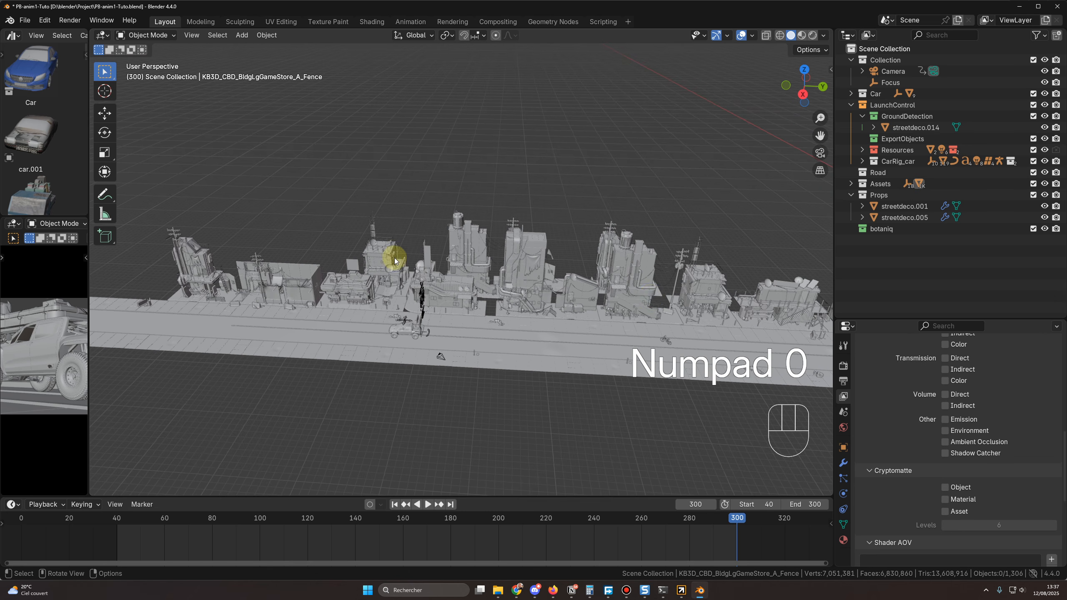
{"action": "middle_click_drag", "start_coordinate": [553, 320], "coordinate": [540, 320]}
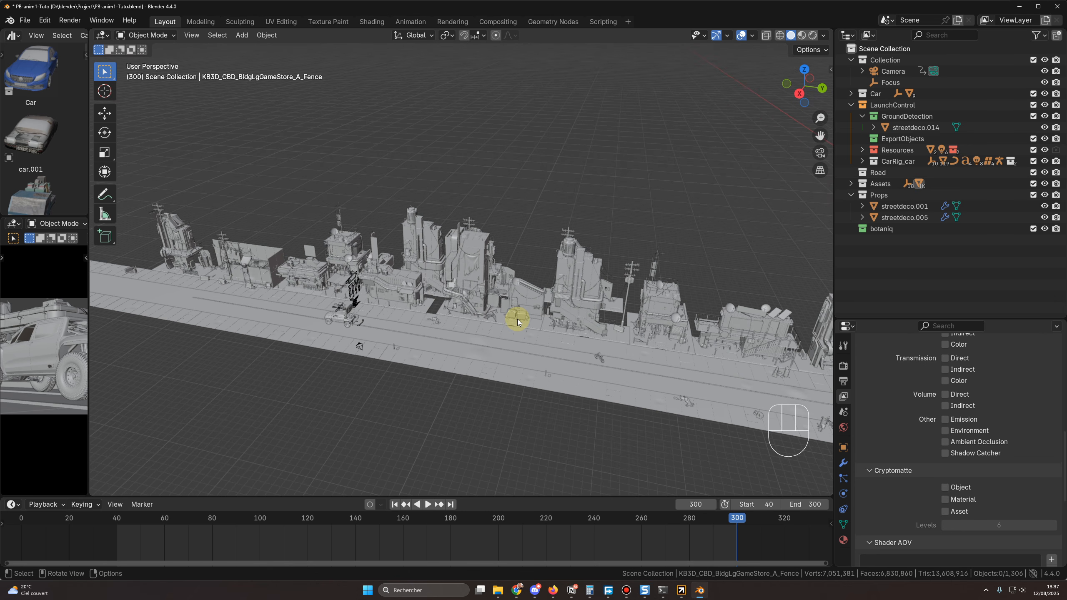
{"action": "middle_click_drag", "start_coordinate": [517, 318], "coordinate": [532, 327]}
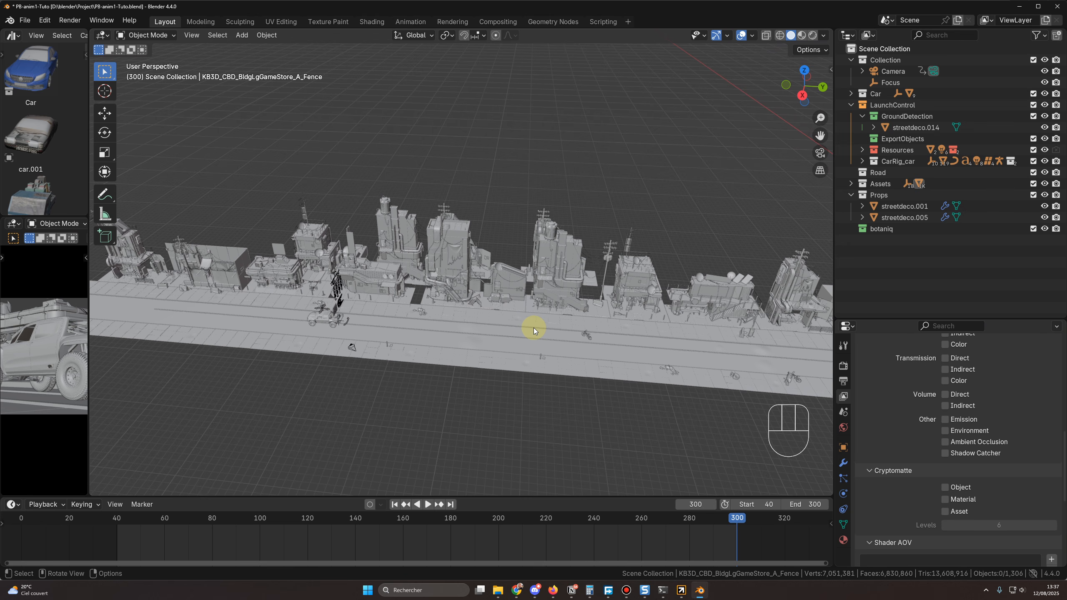
{"action": "middle_click_drag", "start_coordinate": [534, 328], "coordinate": [445, 252], "text": "shift"}
{"action": "middle_click_drag", "start_coordinate": [508, 275], "coordinate": [538, 282]}
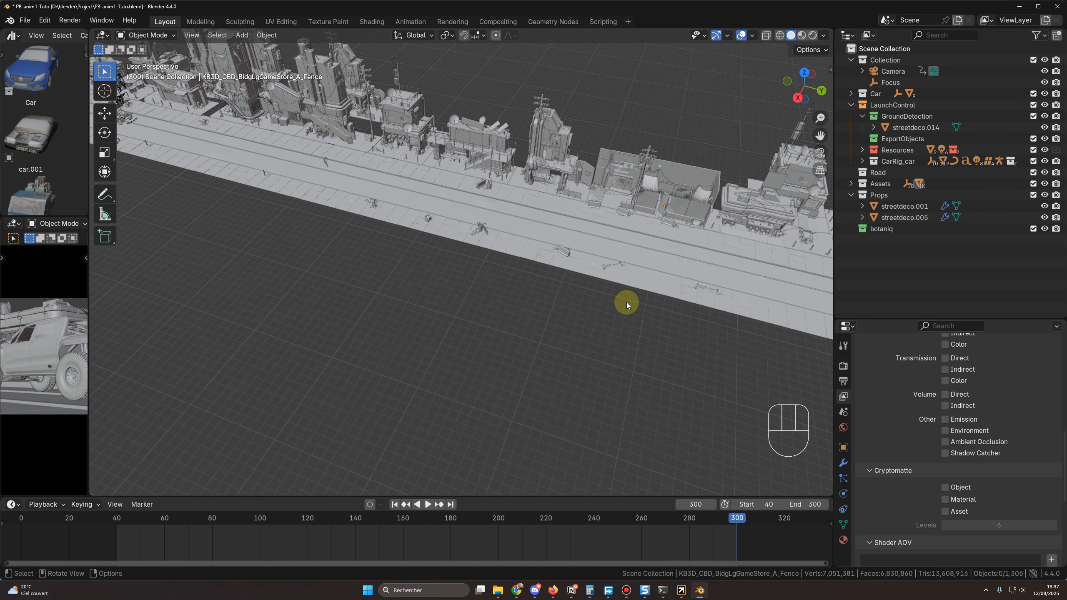
{"action": "middle_click_drag", "start_coordinate": [626, 302], "coordinate": [693, 314], "text": "shift"}
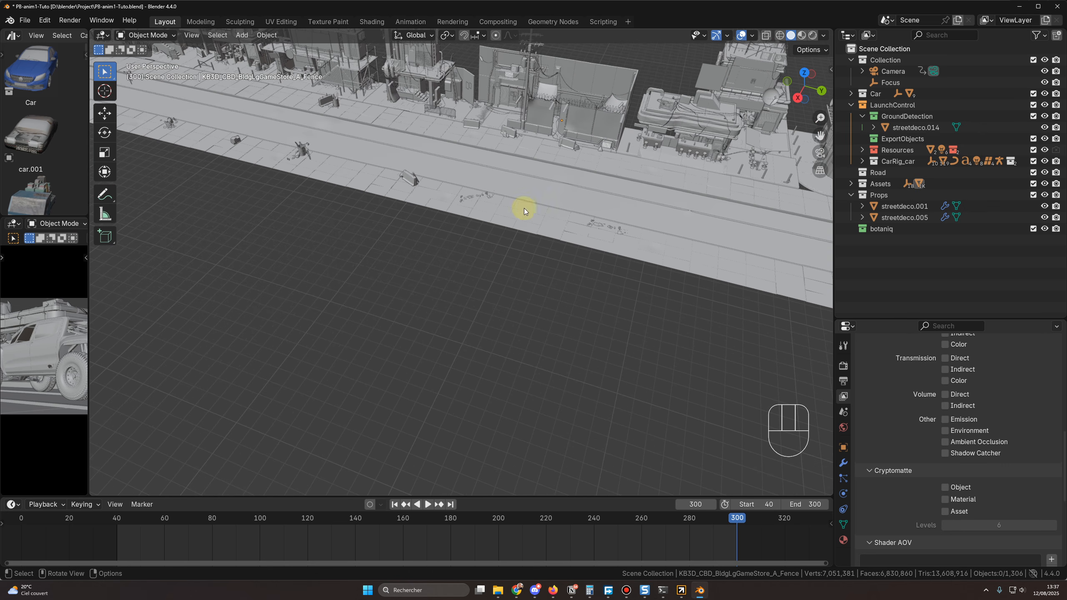
Step: Scrub the animation in the camera view to frame 176 to check the background behind the truck
{"action": "key", "text": "KP_0"}
{"action": "left_click_drag", "start_coordinate": [290, 520], "coordinate": [438, 521]}
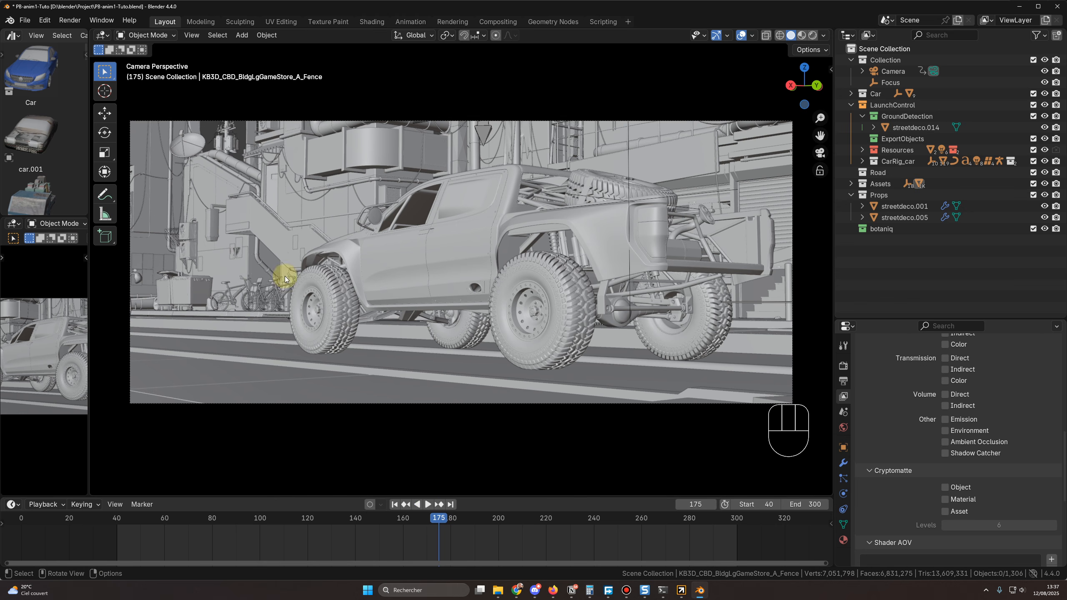
{"action": "key", "text": "Right"}
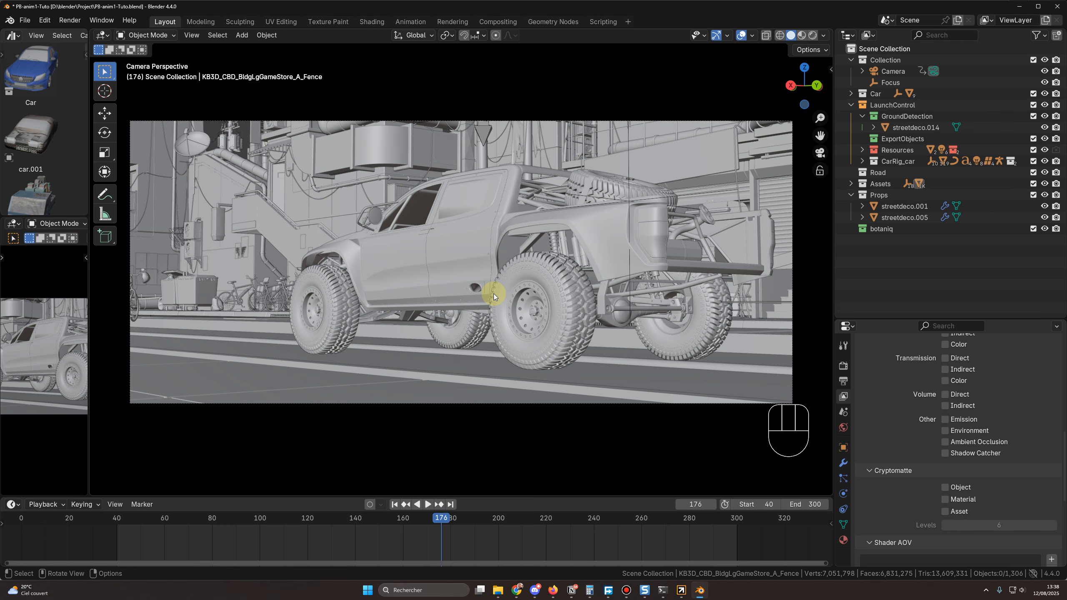
Step: Examine the whole street from outside at frame 176, from the truck back to the road's starting end
{"action": "key", "text": "KP_0"}
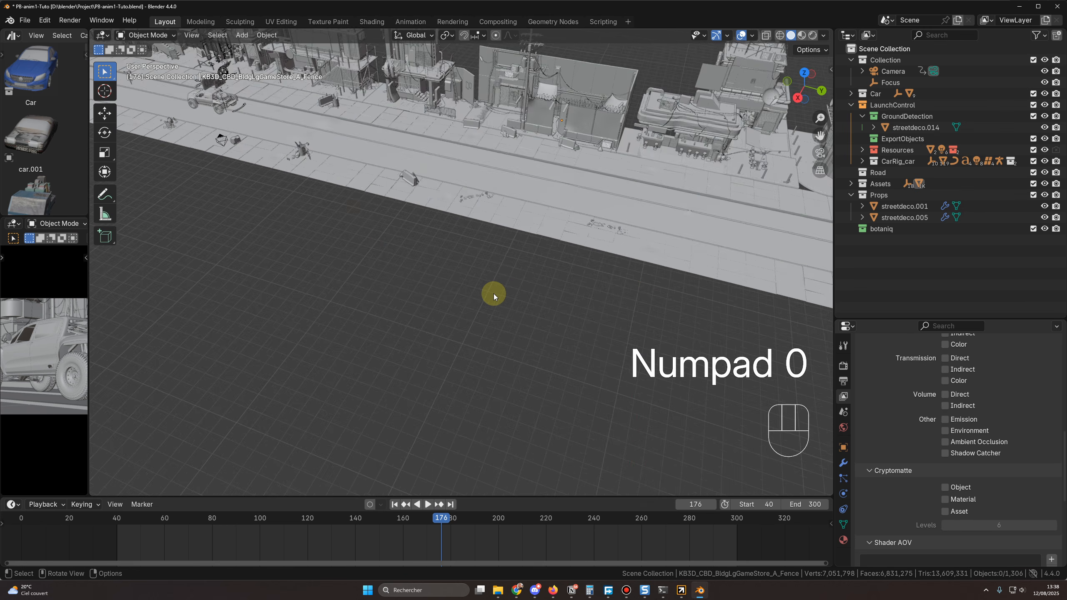
{"action": "middle_click_drag", "start_coordinate": [518, 312], "coordinate": [531, 319]}
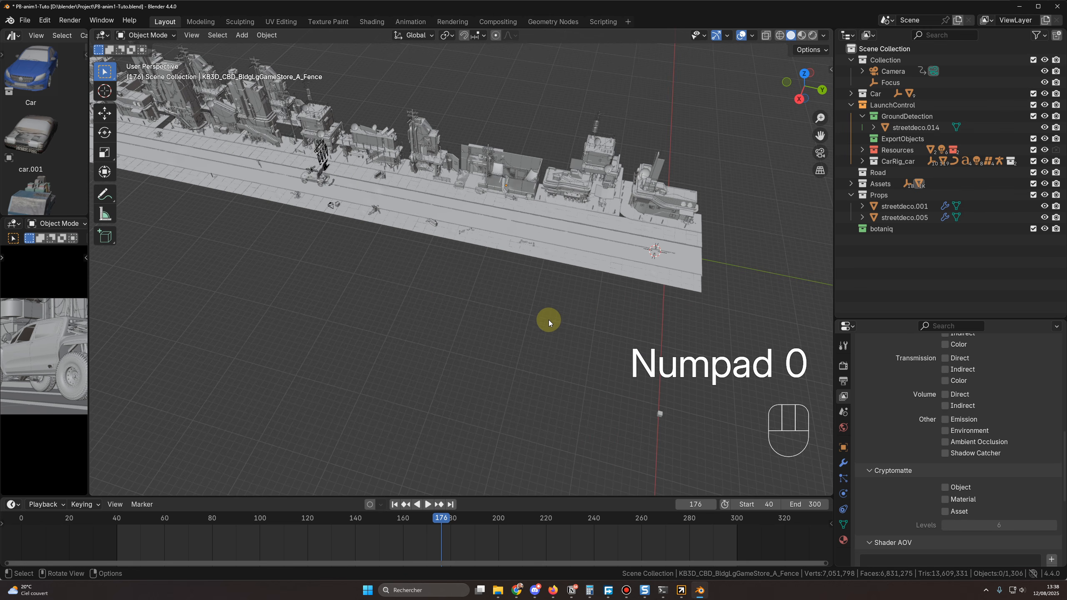
{"action": "middle_click_drag", "start_coordinate": [528, 279], "coordinate": [629, 357], "text": "shift"}
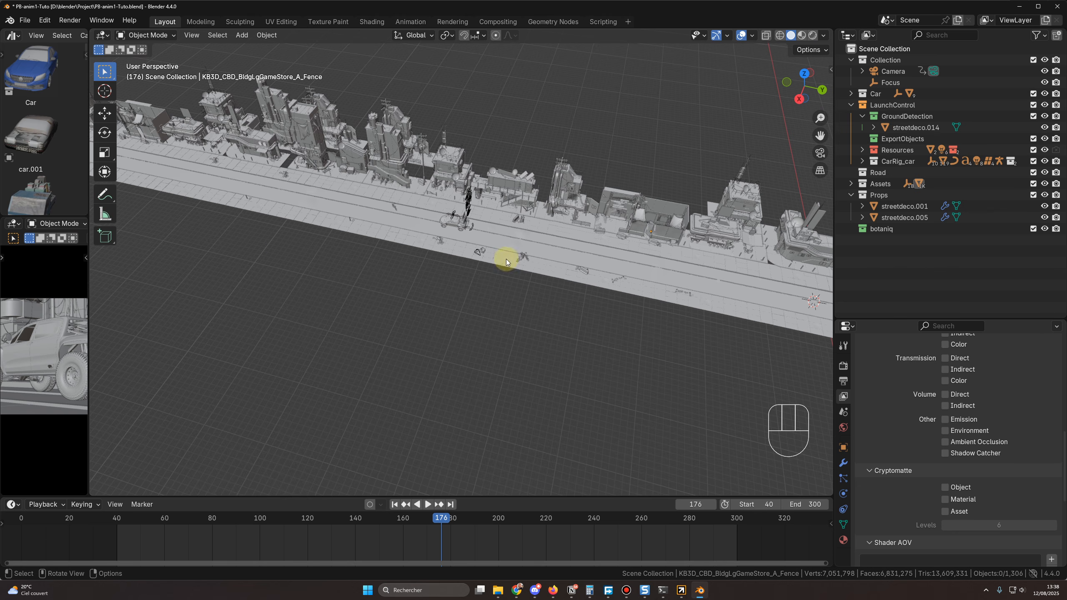
{"action": "middle_click_drag", "start_coordinate": [777, 303], "coordinate": [729, 290]}
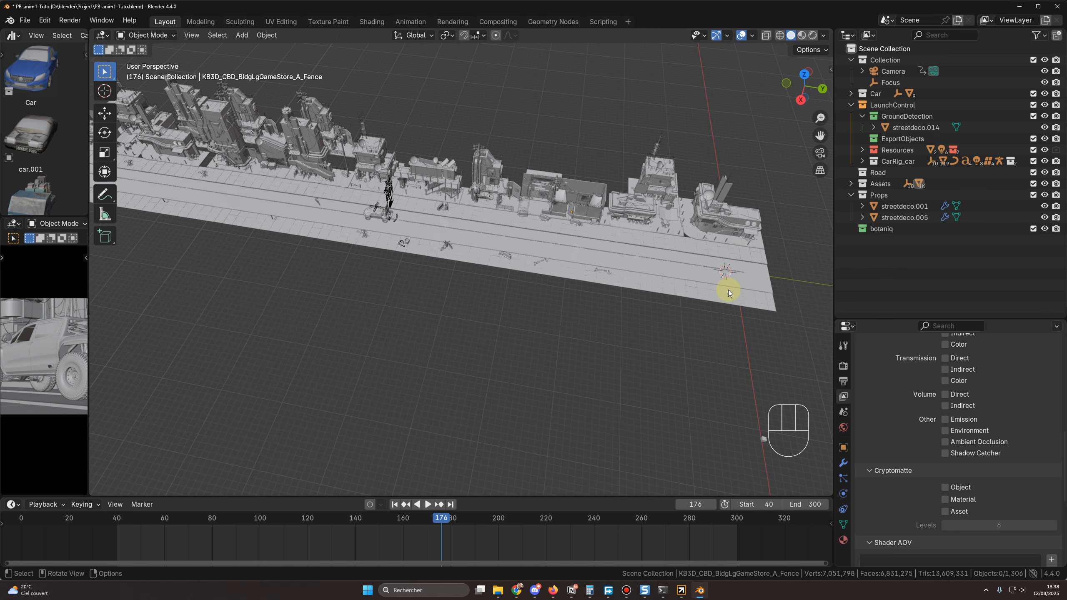
{"action": "middle_click_drag", "start_coordinate": [532, 305], "coordinate": [648, 350], "text": "shift"}
{"action": "mouse_move", "coordinate": [445, 312]}
{"action": "middle_mouse_down"}
{"action": "mouse_move", "coordinate": [553, 328]}
{"action": "mouse_move", "coordinate": [458, 315]}
{"action": "middle_mouse_up"}
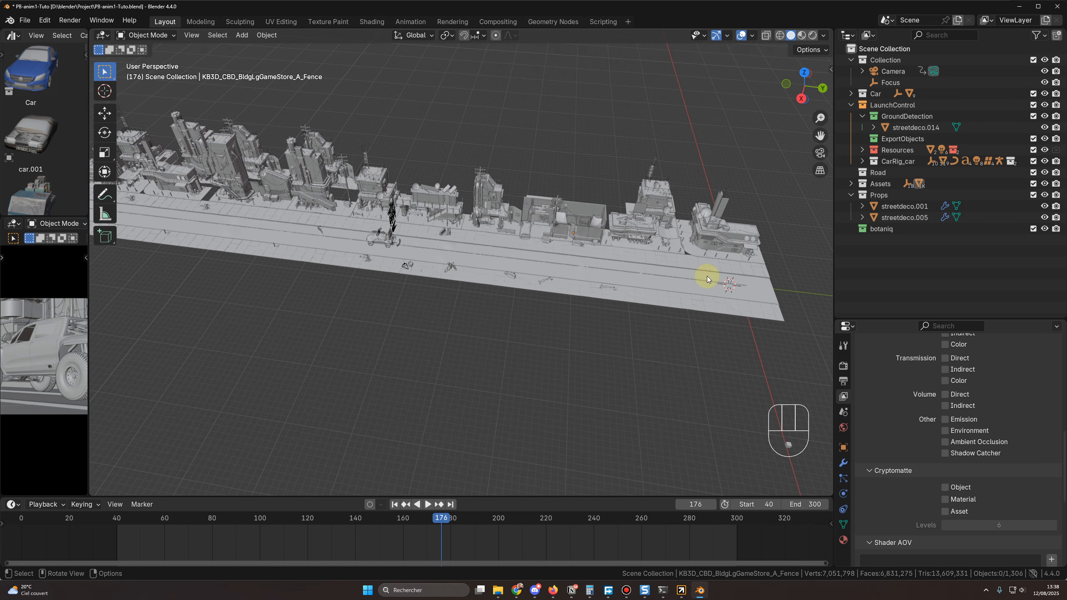
Step: Examine the whole street and the world's surface and SceneSkies settings, including the Rough northern forest collection and its sky
{"action": "middle_click_drag", "start_coordinate": [707, 276], "coordinate": [467, 332]}
{"action": "middle_click_drag", "start_coordinate": [271, 291], "coordinate": [359, 310]}
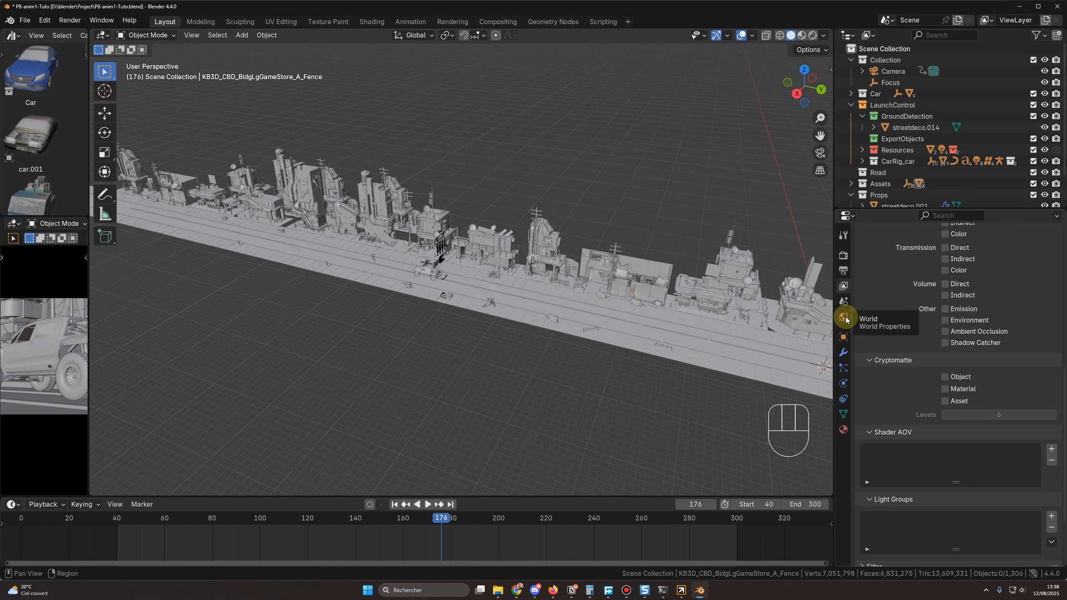
{"action": "left_click", "coordinate": [844, 318]}
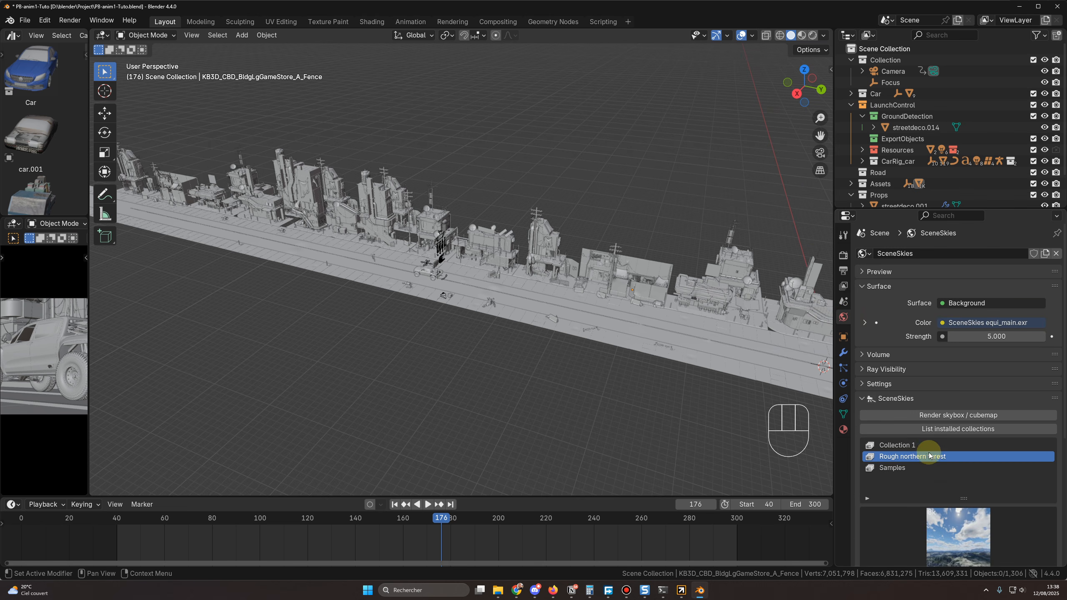
{"action": "scroll", "coordinate": [921, 462], "scroll_direction": "down", "scroll_amount": 3}
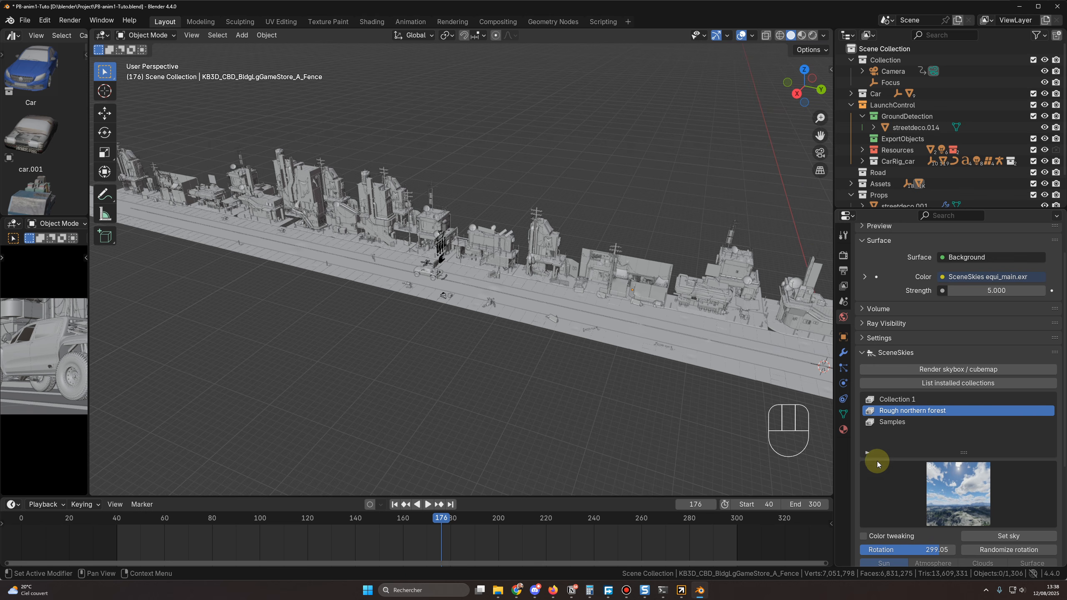
{"action": "scroll", "coordinate": [900, 466], "scroll_direction": "down", "scroll_amount": 3}
{"action": "scroll", "coordinate": [903, 464], "scroll_direction": "up", "scroll_amount": 3}
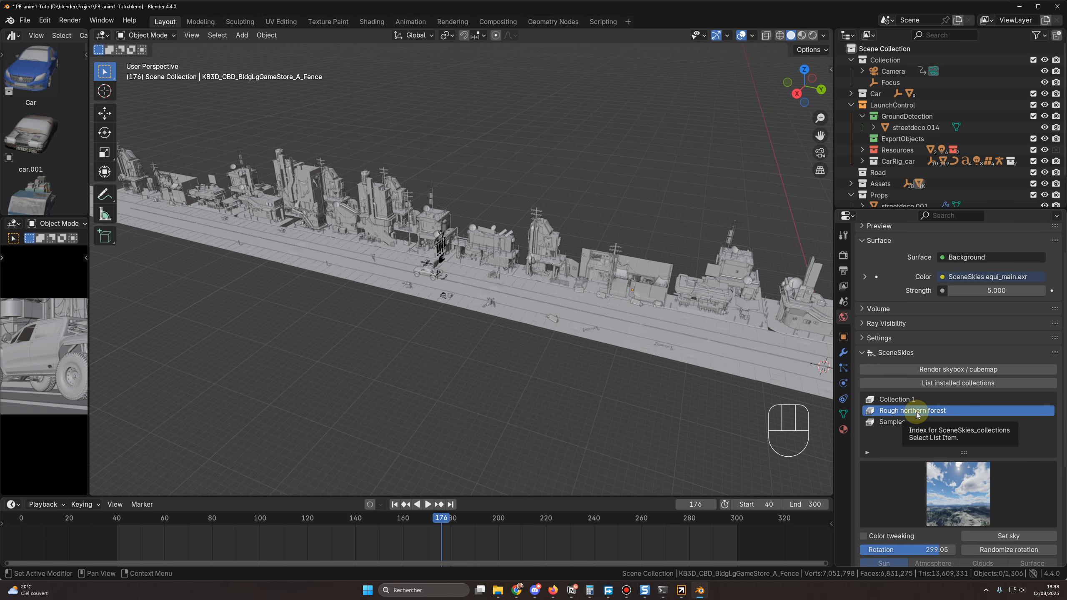
{"action": "middle_click_drag", "start_coordinate": [726, 403], "coordinate": [605, 348], "text": "shift"}
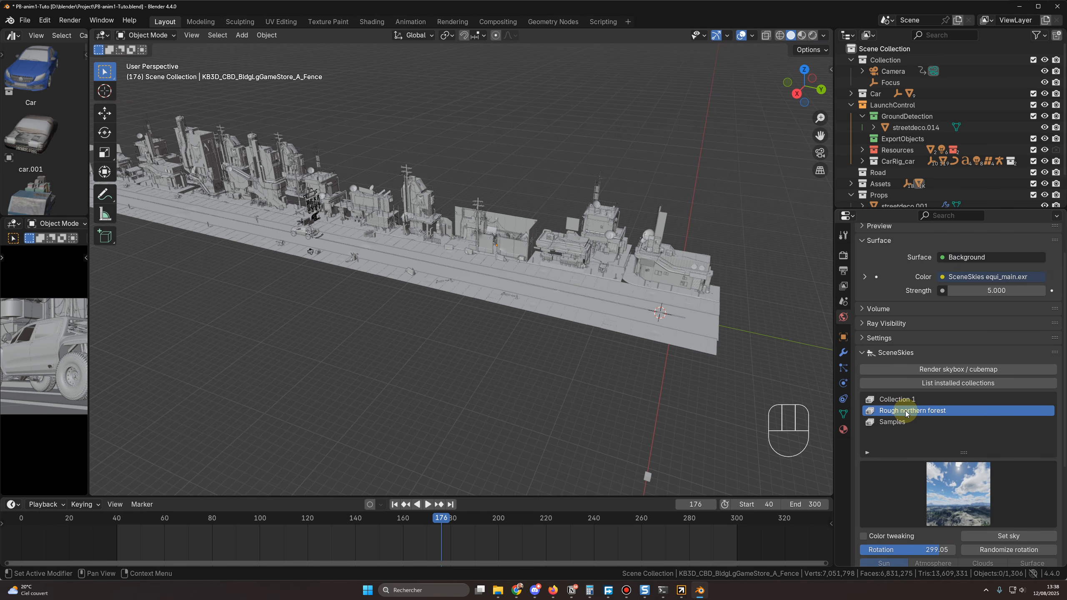
{"action": "middle_click_drag", "start_coordinate": [661, 395], "coordinate": [663, 401], "text": "shift"}
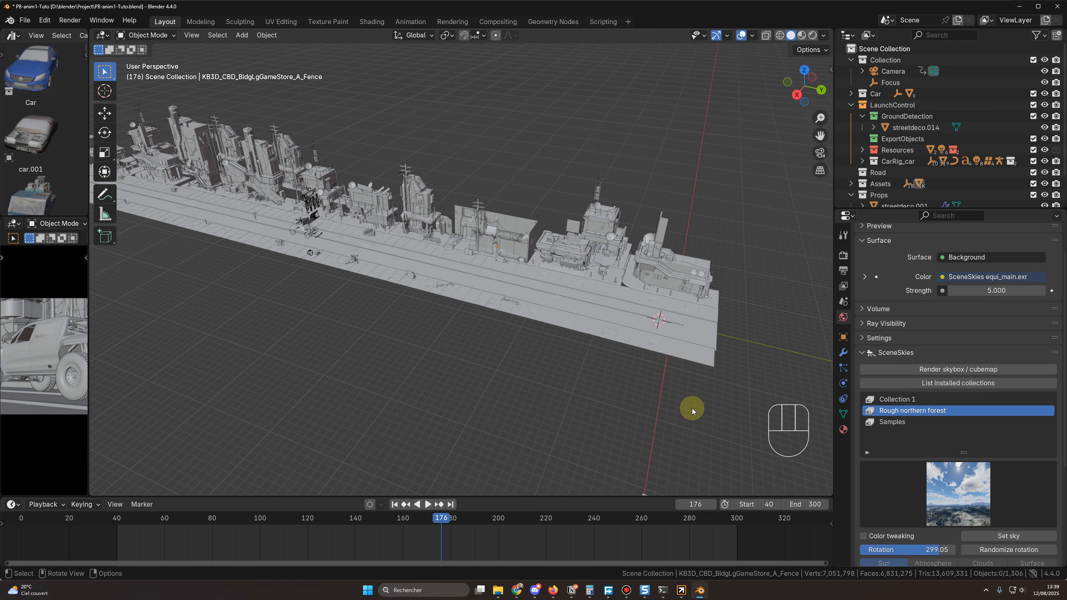
Step: Review the Cycles sampling, denoising and motion blur settings, and the output resolution, frame range and file format
{"action": "left_click", "coordinate": [843, 255]}
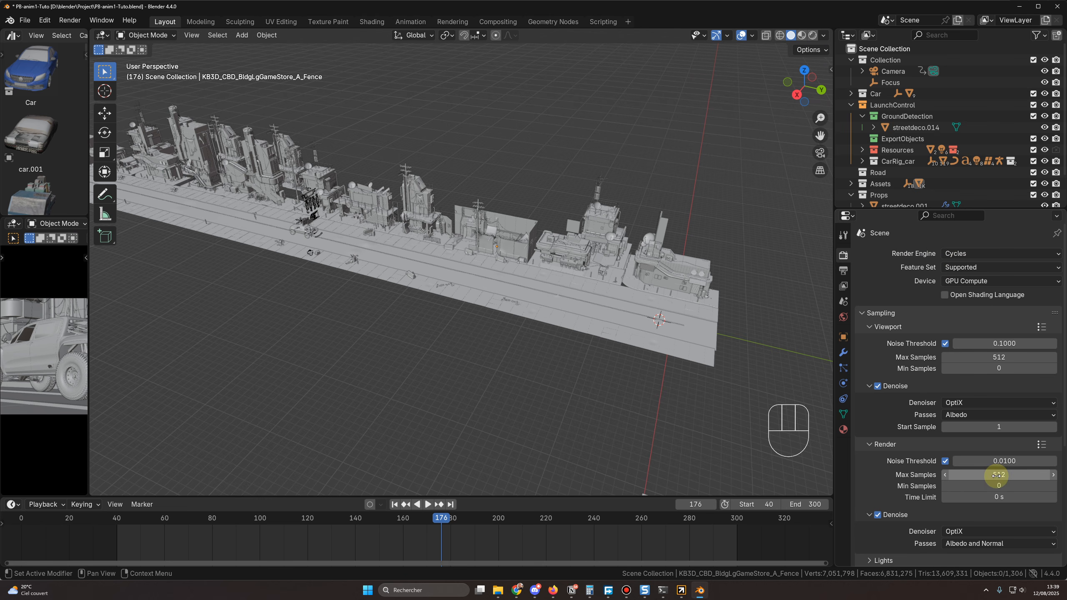
{"action": "scroll", "coordinate": [921, 458], "scroll_direction": "down", "scroll_amount": 5}
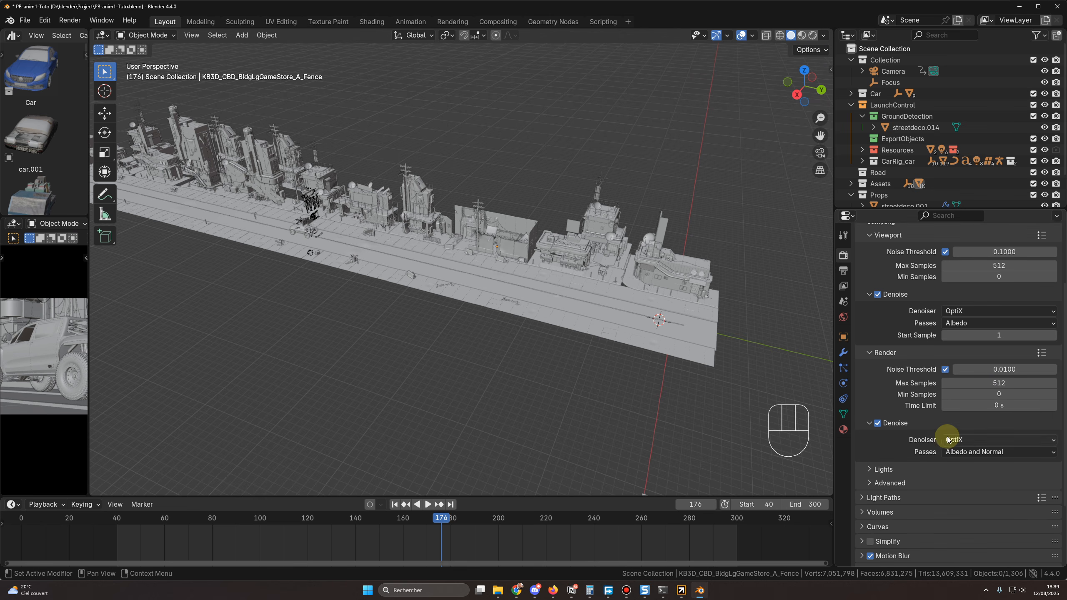
{"action": "scroll", "coordinate": [920, 464], "scroll_direction": "down", "scroll_amount": 4}
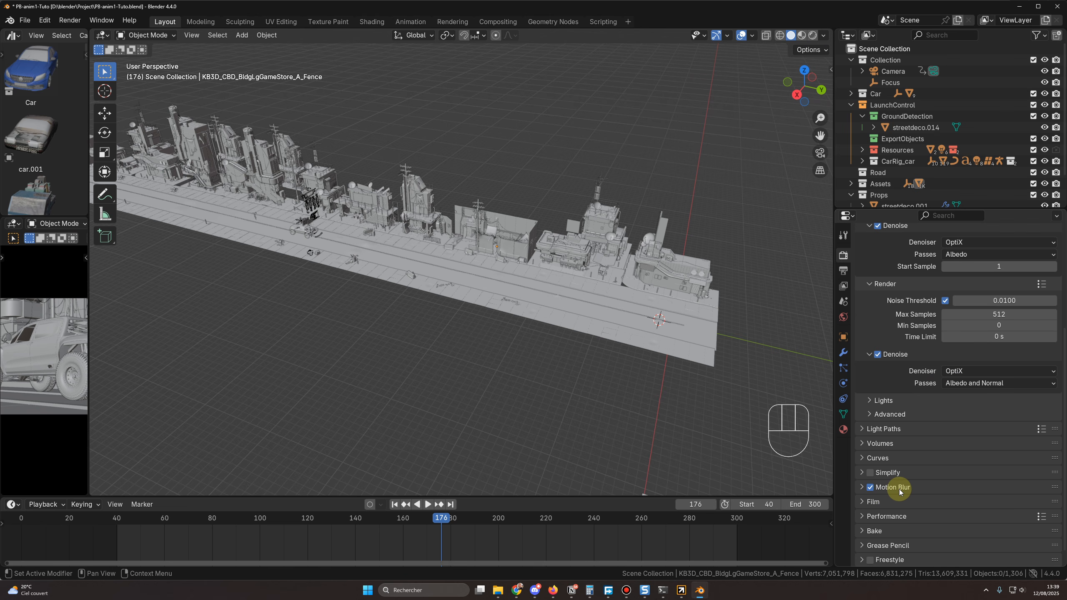
{"action": "left_click", "coordinate": [843, 270]}
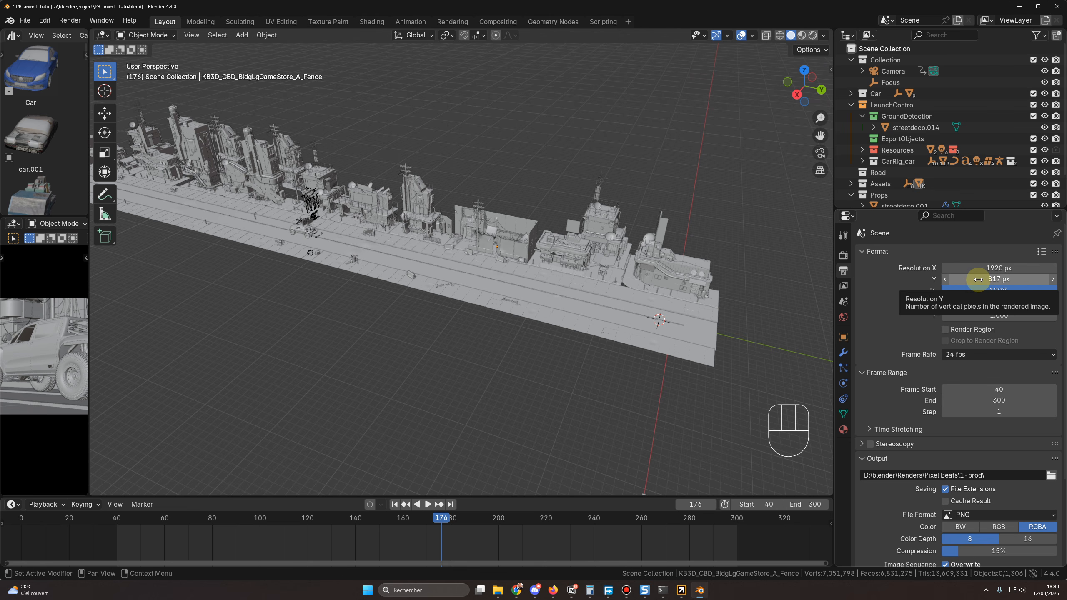
{"action": "scroll", "coordinate": [945, 378], "scroll_direction": "down", "scroll_amount": 5}
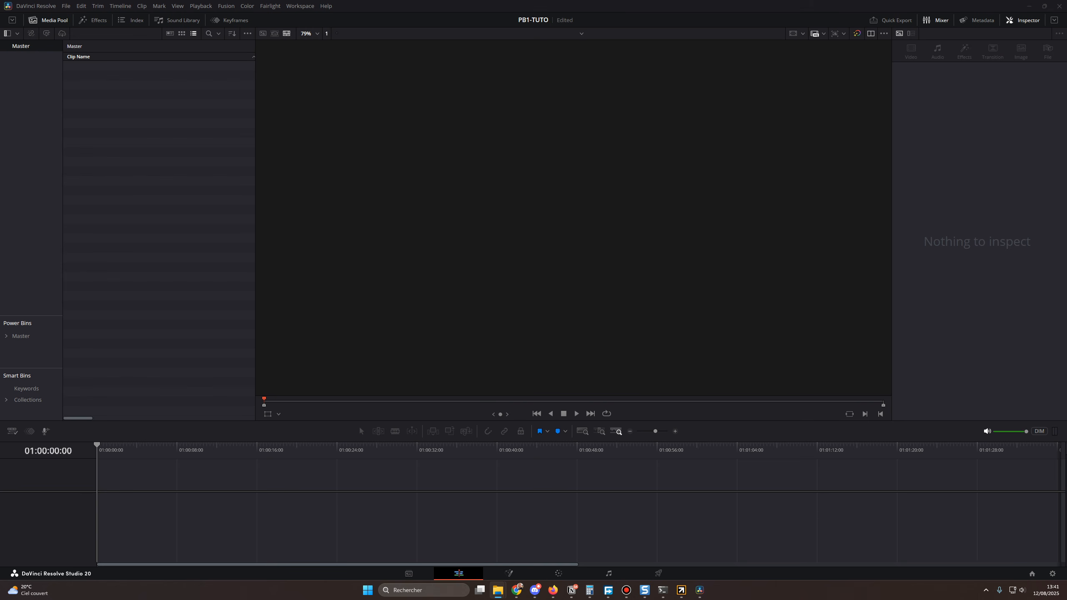
Step: Switch to DaVinci Resolve, place the rendered sequence [0040-0300].png at the start of a new timeline and play it
{"action": "left_click_drag", "start_coordinate": [519, 439], "coordinate": [190, 497]}
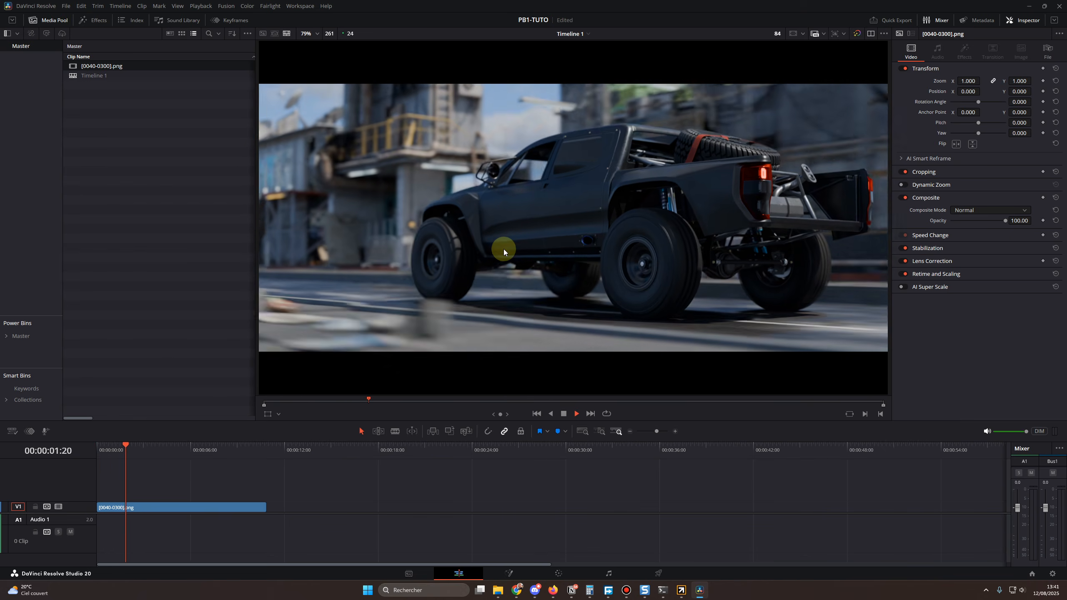
{"action": "key", "text": "space"}
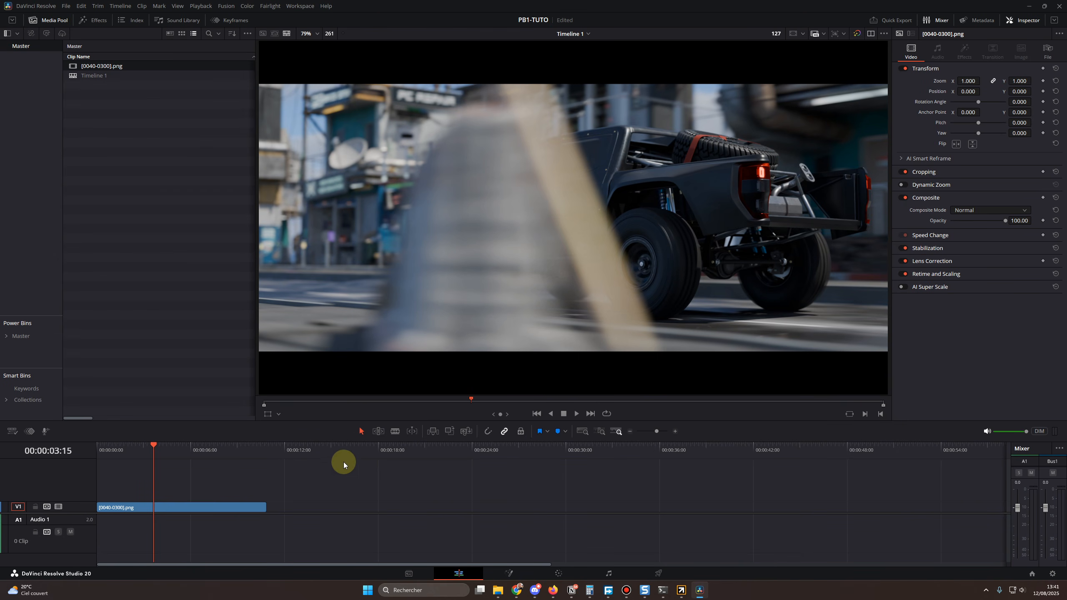
Step: Duplicate the [0040-0300].png clip on V1 and place the copy directly against the end of the first clip
{"action": "left_click", "coordinate": [216, 505]}
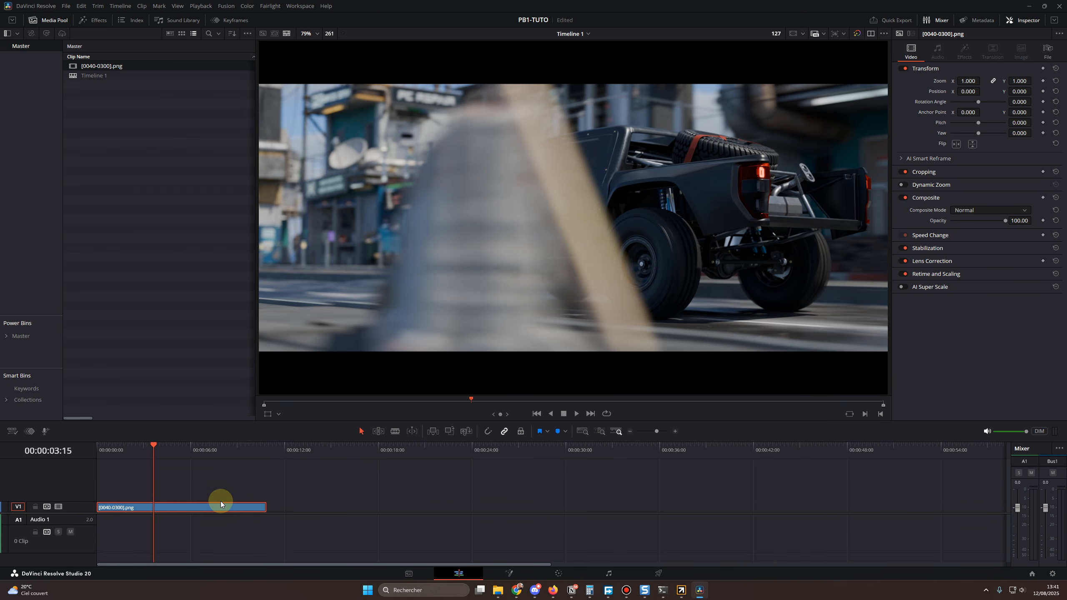
{"action": "left_click_drag", "start_coordinate": [171, 507], "coordinate": [337, 508], "text": "alt"}
{"action": "left_click_drag", "start_coordinate": [359, 508], "coordinate": [322, 508]}
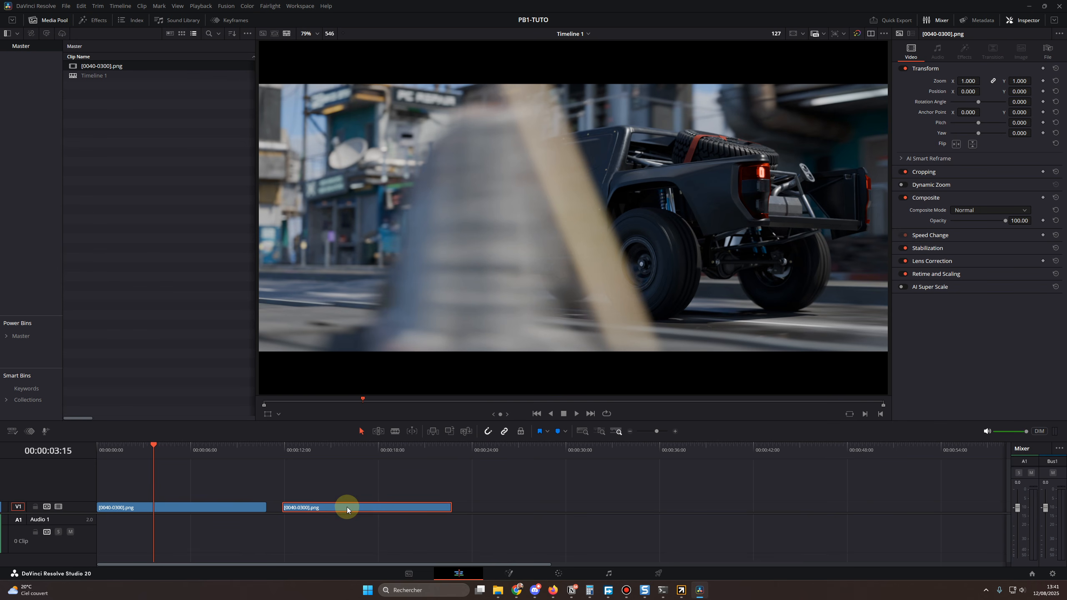
{"action": "left_click_drag", "start_coordinate": [347, 506], "coordinate": [332, 507]}
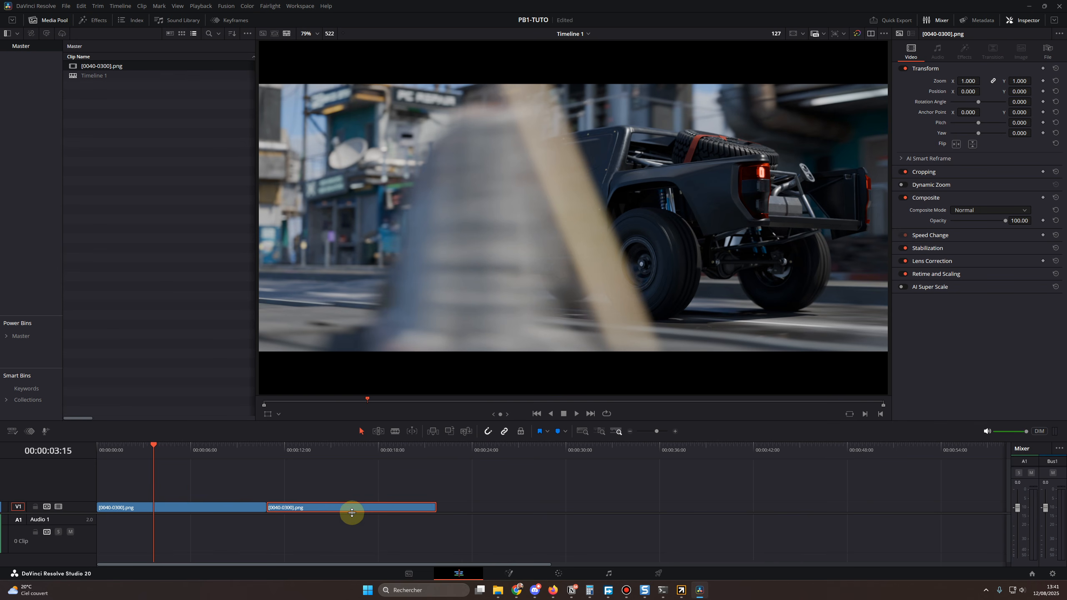
Step: Play repeatedly across the cut between the two clips to check how the last frame meets the first
{"action": "scroll", "coordinate": [352, 513], "scroll_direction": "up", "scroll_amount": 3, "text": "alt"}
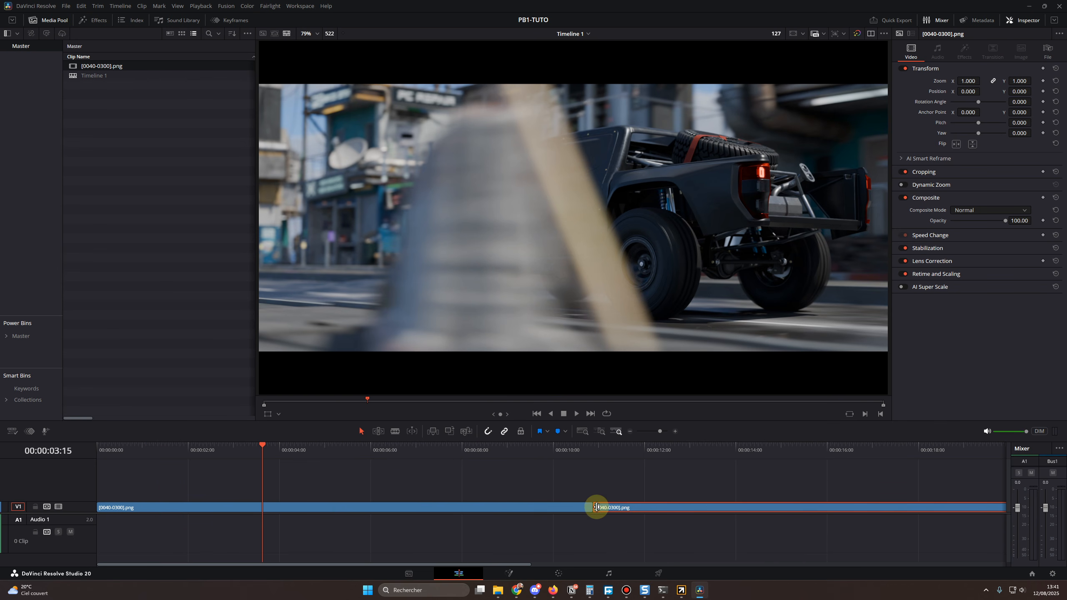
{"action": "left_click", "coordinate": [567, 450]}
{"action": "left_click_drag", "start_coordinate": [567, 451], "coordinate": [533, 450]}
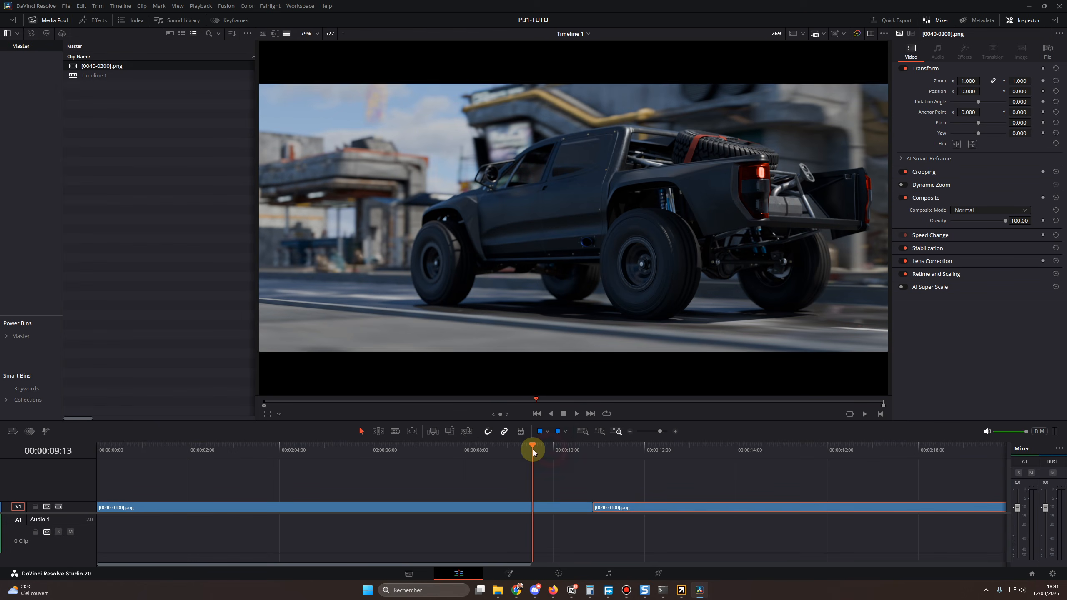
{"action": "key", "text": "space"}
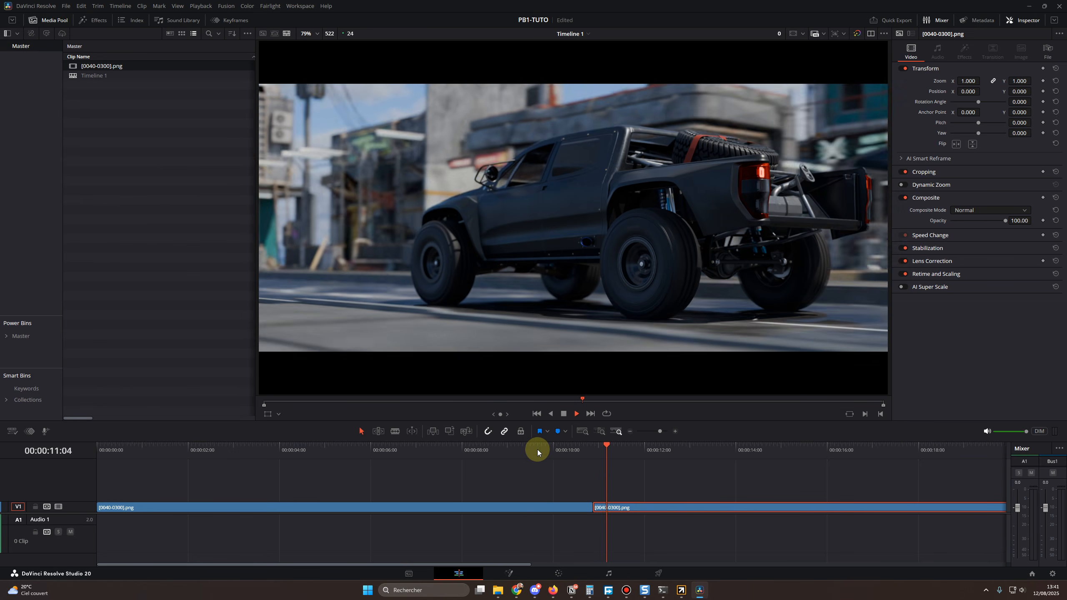
{"action": "key", "text": "space"}
{"action": "left_click", "coordinate": [578, 446]}
{"action": "key", "text": "space"}
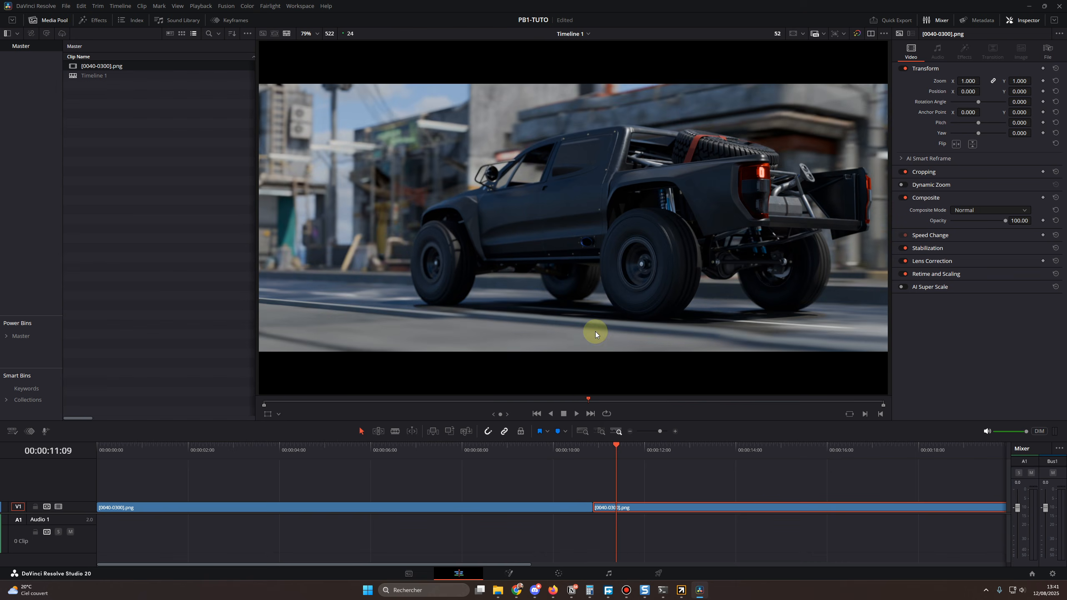
{"action": "left_click", "coordinate": [574, 445]}
{"action": "key", "text": "space"}
{"action": "left_click", "coordinate": [576, 445]}
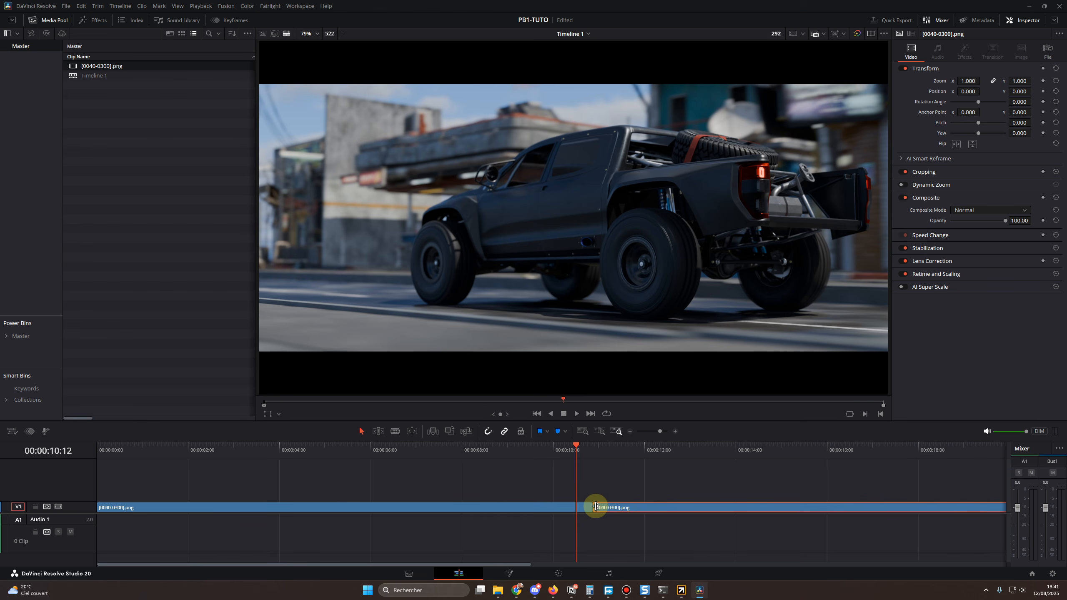
Step: Trim one frame off the start of the second clip and close the gap to the first clip
{"action": "scroll", "coordinate": [592, 504], "scroll_direction": "up", "scroll_amount": 2, "text": "alt"}
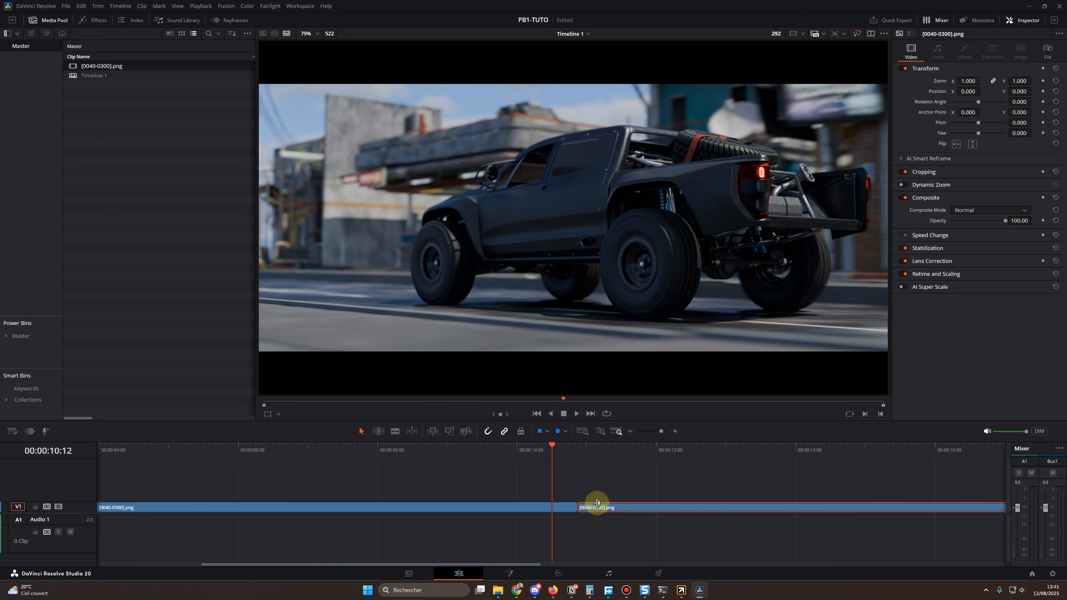
{"action": "left_click_drag", "start_coordinate": [586, 506], "coordinate": [593, 506]}
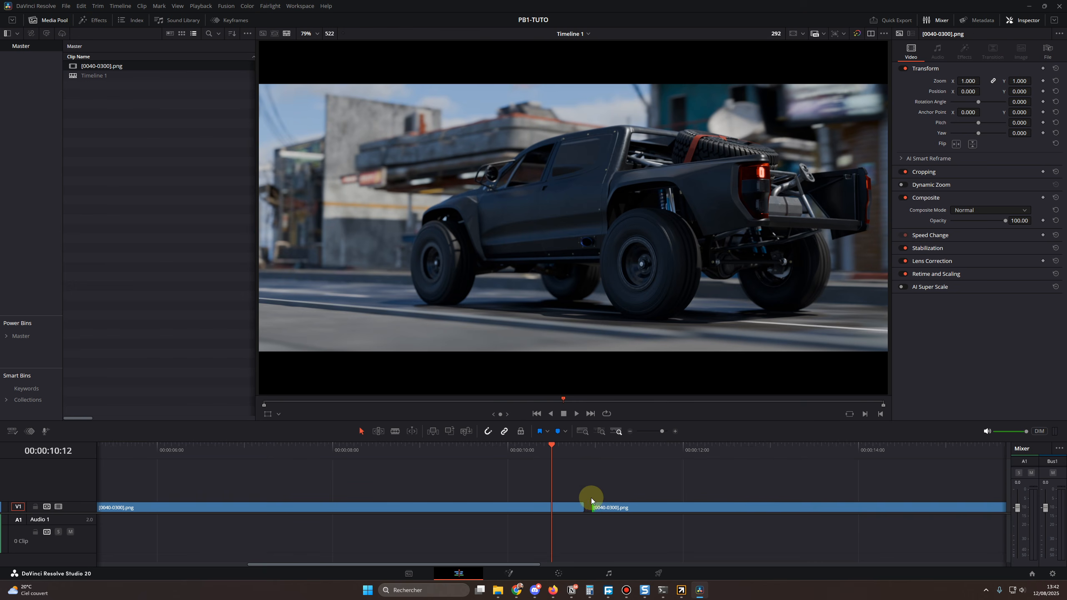
{"action": "left_click_drag", "start_coordinate": [640, 505], "coordinate": [632, 506]}
Step: Play the timeline several times across the trimmed cut to check that the loop runs seamlessly
{"action": "key", "text": "space"}
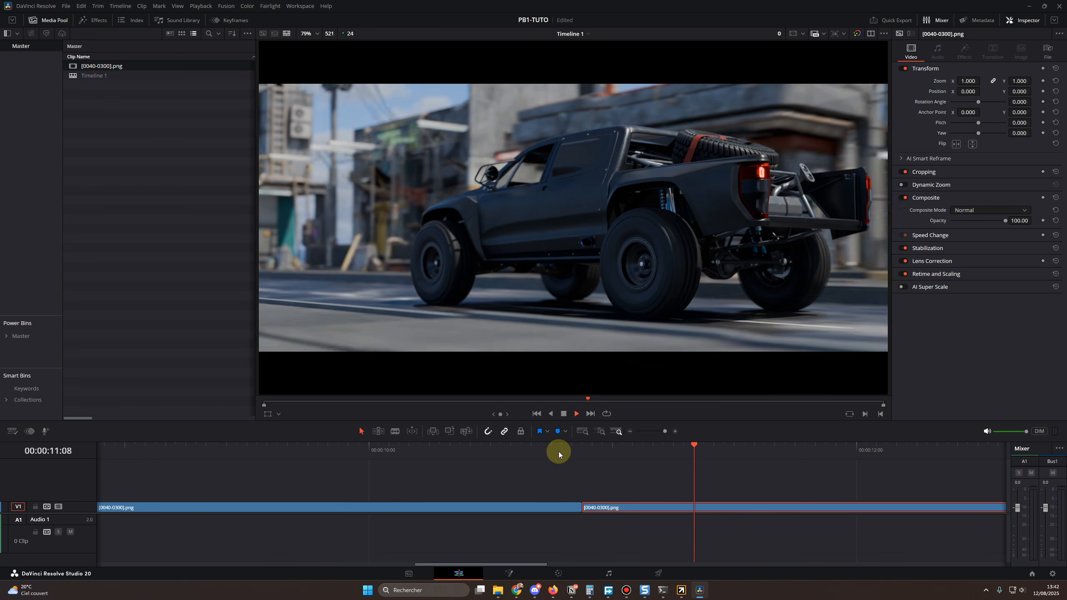
{"action": "left_click", "coordinate": [532, 455]}
{"action": "left_click", "coordinate": [479, 455]}
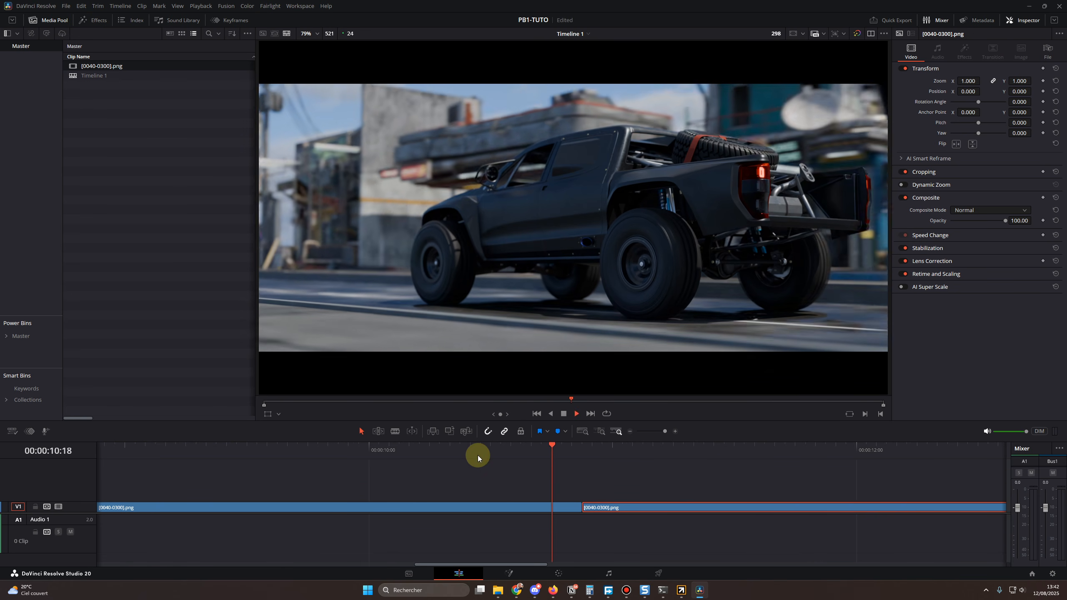
{"action": "key", "text": "space"}
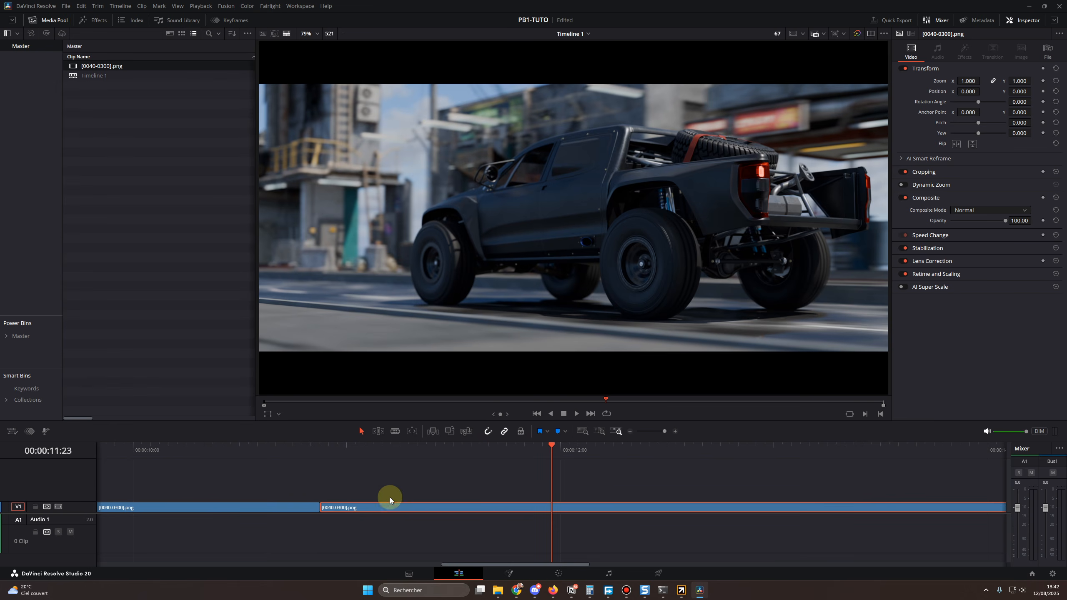
{"action": "left_click", "coordinate": [259, 456]}
{"action": "key", "text": "space"}
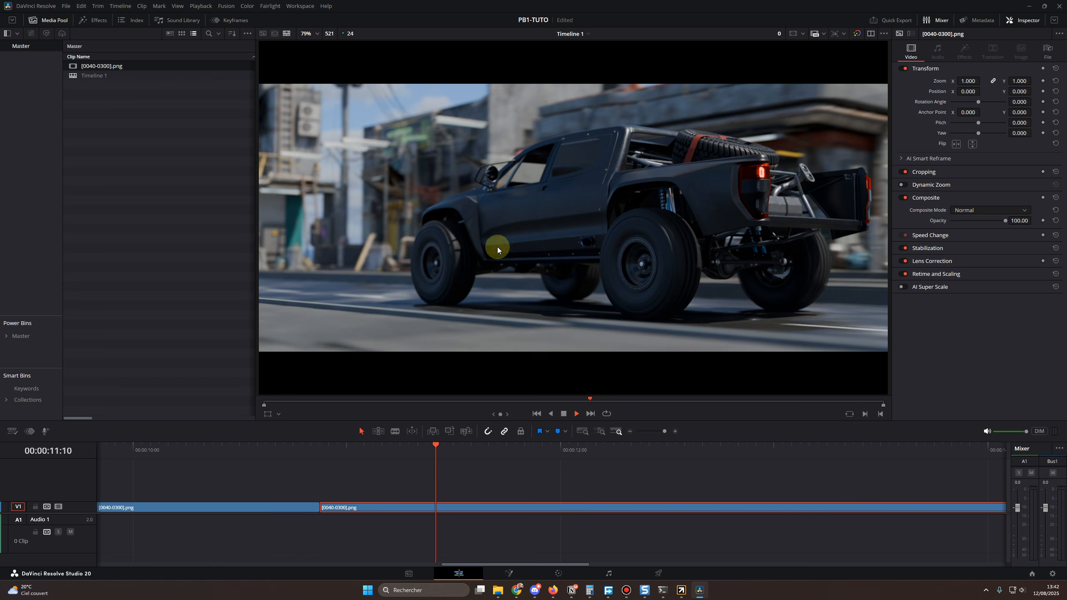
{"action": "left_click", "coordinate": [220, 448]}
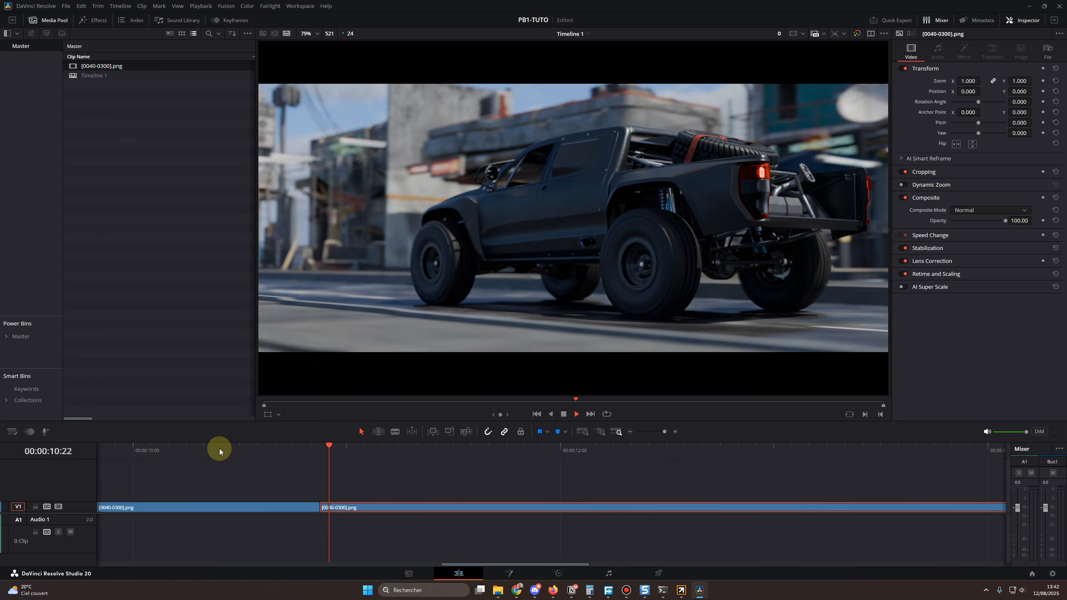
{"action": "scroll", "coordinate": [268, 505], "scroll_direction": "down", "scroll_amount": 4, "text": "alt"}
{"action": "key", "text": "space"}
{"action": "scroll", "coordinate": [188, 485], "scroll_direction": "down", "scroll_amount": 2, "text": "alt"}
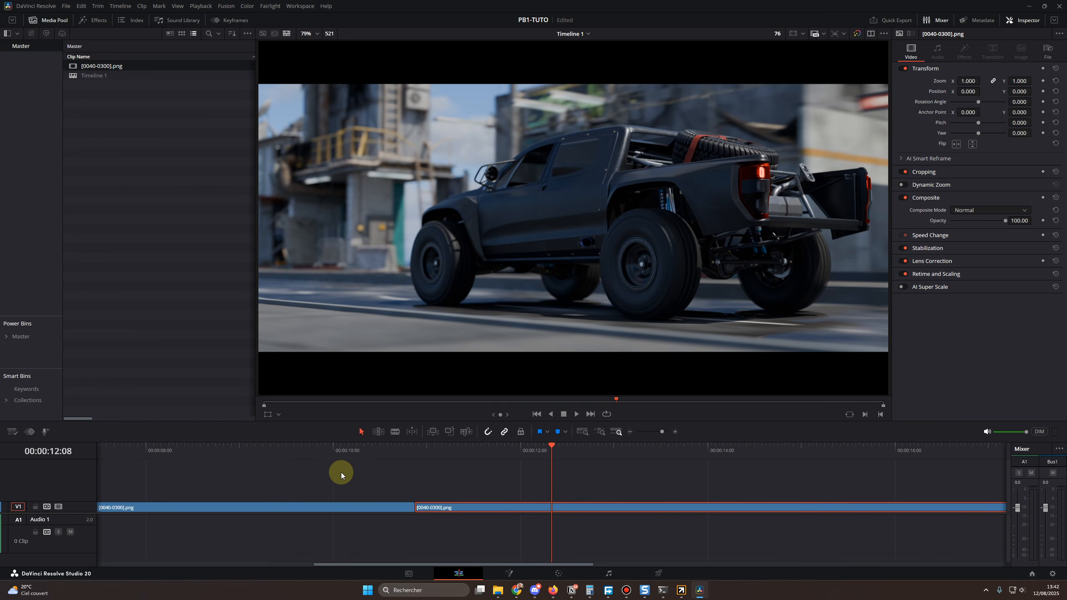
{"action": "left_click_drag", "start_coordinate": [324, 447], "coordinate": [312, 448]}
{"action": "key", "text": "space"}
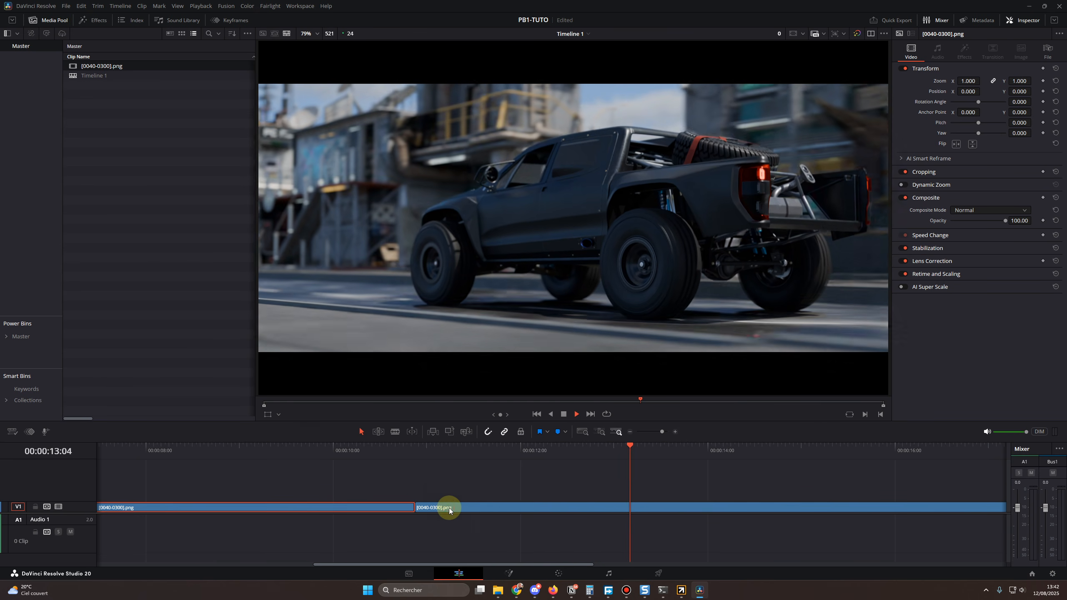
{"action": "key", "text": "space"}
Step: Duplicate the trimmed clip end to end until V1 holds nine consecutive clips, and play across the first cut
{"action": "scroll", "coordinate": [395, 499], "scroll_direction": "down", "scroll_amount": 3, "text": "alt"}
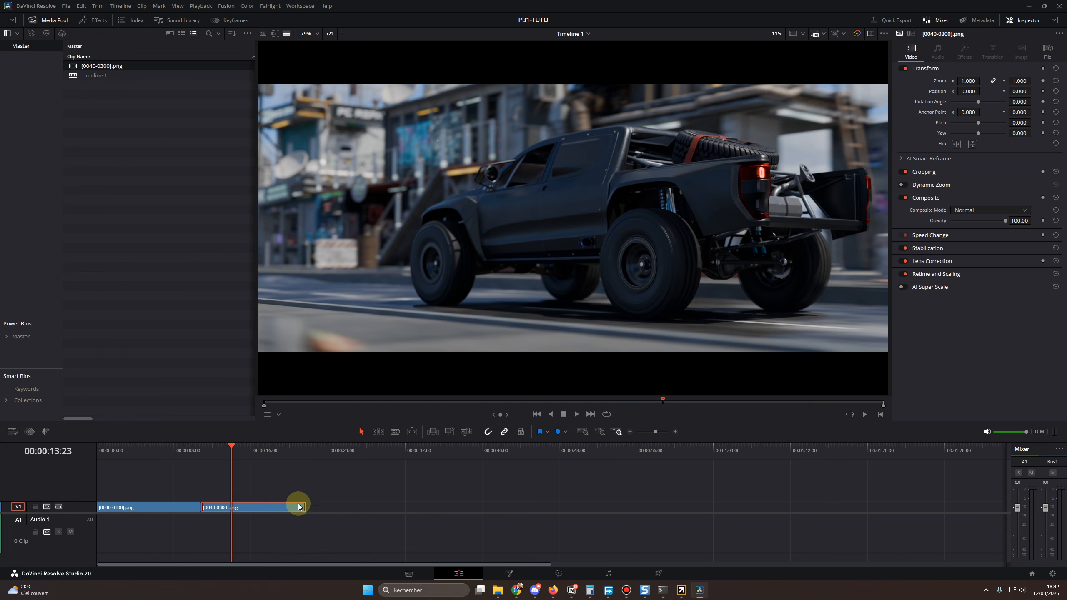
{"action": "left_click_drag", "start_coordinate": [251, 509], "coordinate": [359, 508], "text": "alt"}
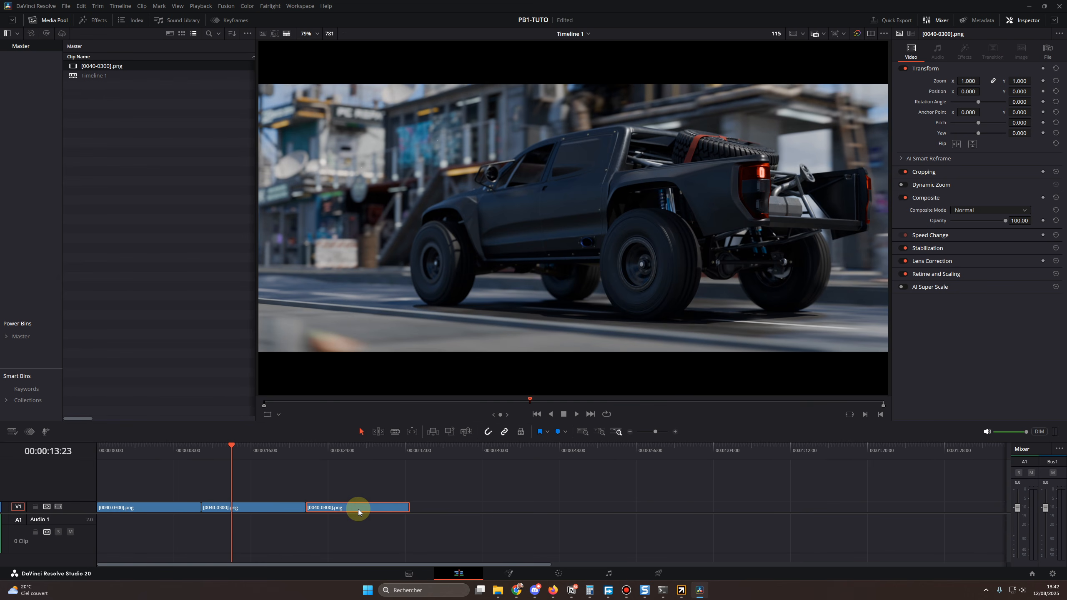
{"action": "left_click", "coordinate": [256, 485]}
{"action": "left_click_drag", "start_coordinate": [267, 497], "coordinate": [571, 507]}
{"action": "left_click_drag", "start_coordinate": [289, 506], "coordinate": [706, 506], "text": "alt"}
{"action": "left_click", "coordinate": [190, 451]}
{"action": "key", "text": "space"}
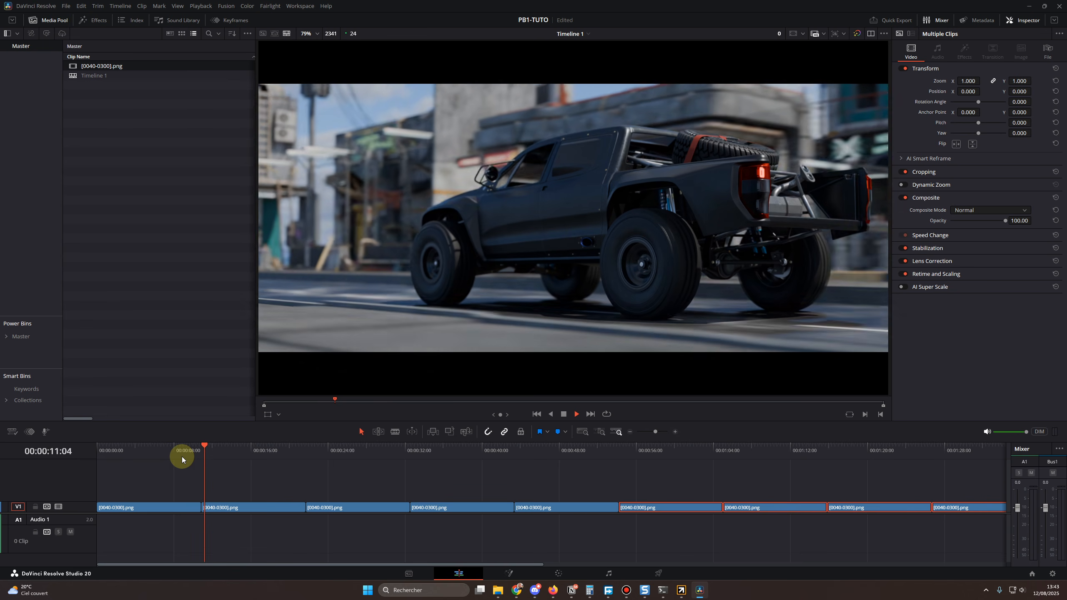